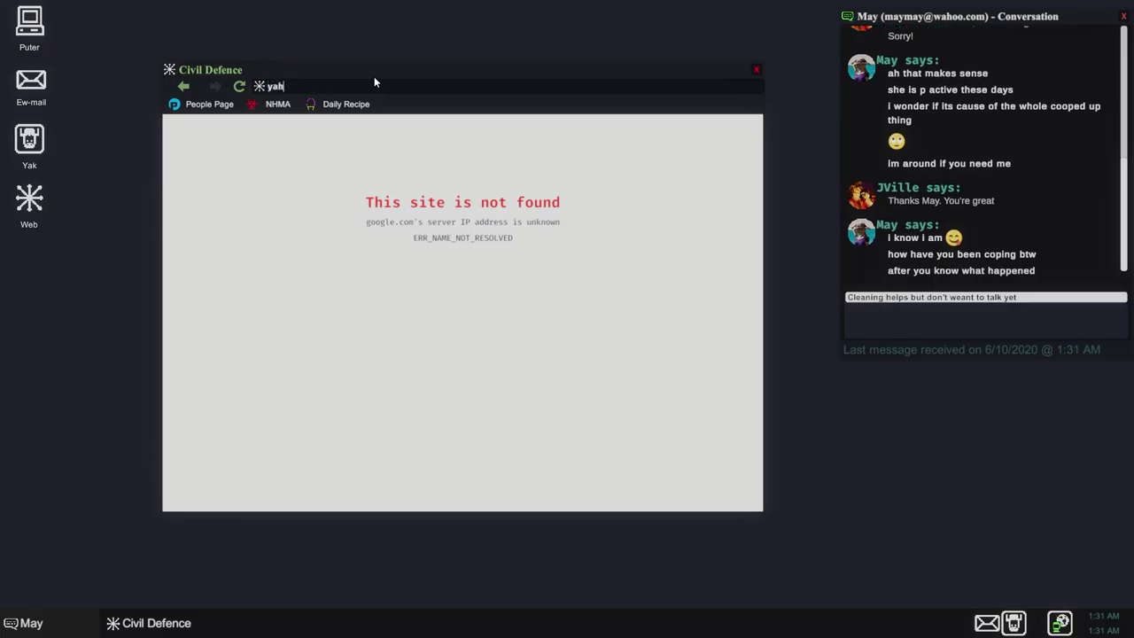
pyautogui.write('oo.com')
# - Enter yahoo.com, bbc.com and pornhub.com in the address bar in turn, each not found
pyautogui.press('Return')
pyautogui.click(358, 82)
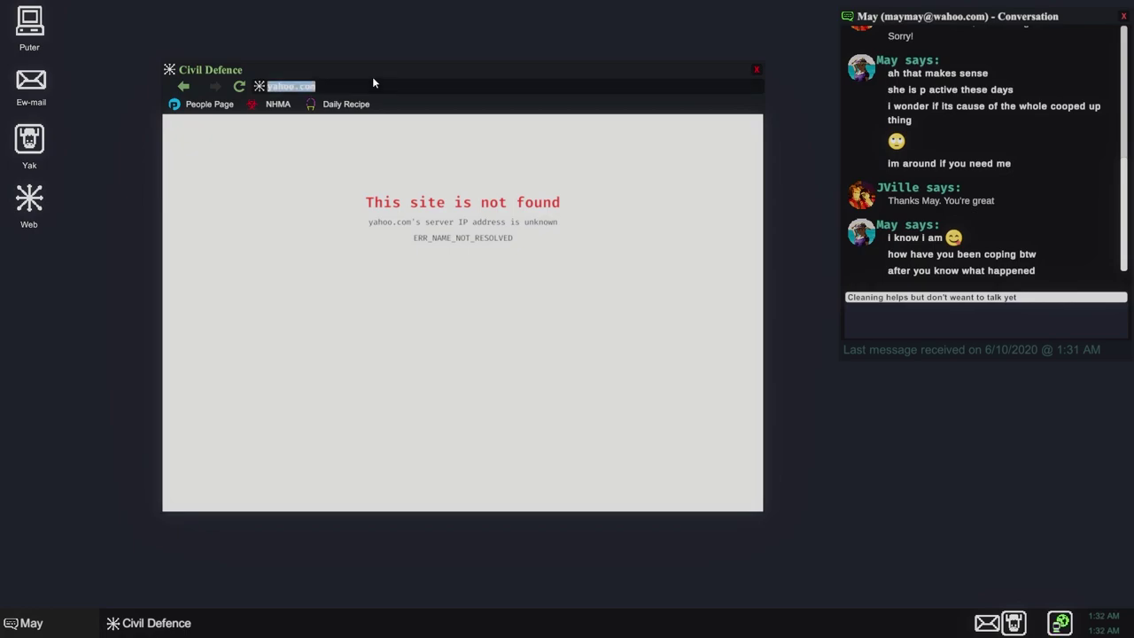
pyautogui.write('bbc.com')
pyautogui.press('Return')
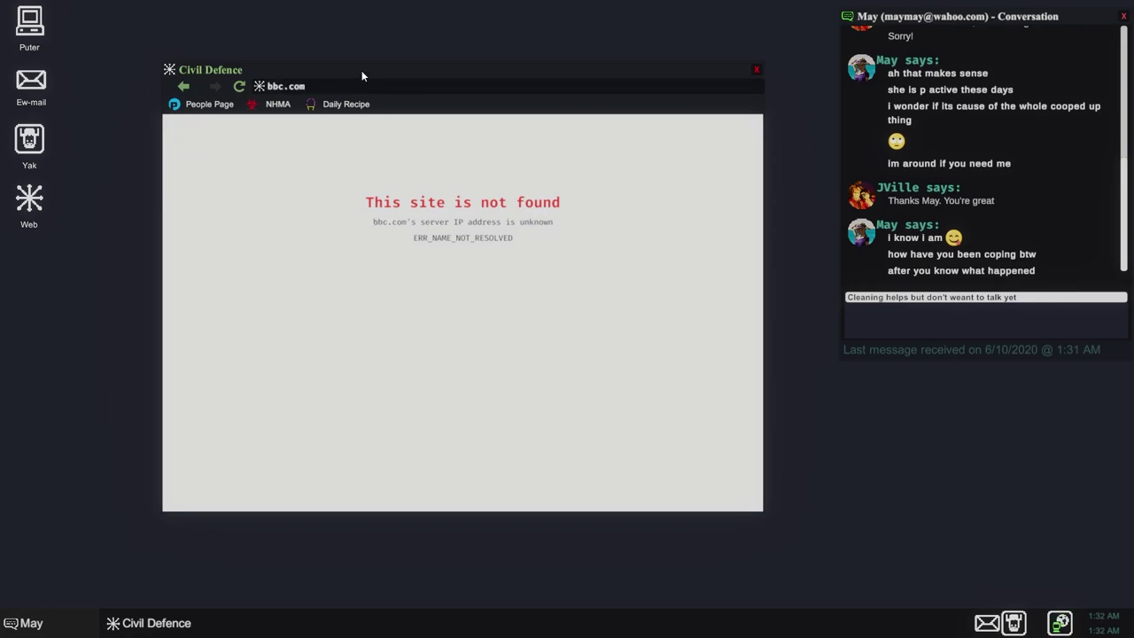
pyautogui.click(350, 86)
pyautogui.write('pornhub.com')
pyautogui.press('Return')
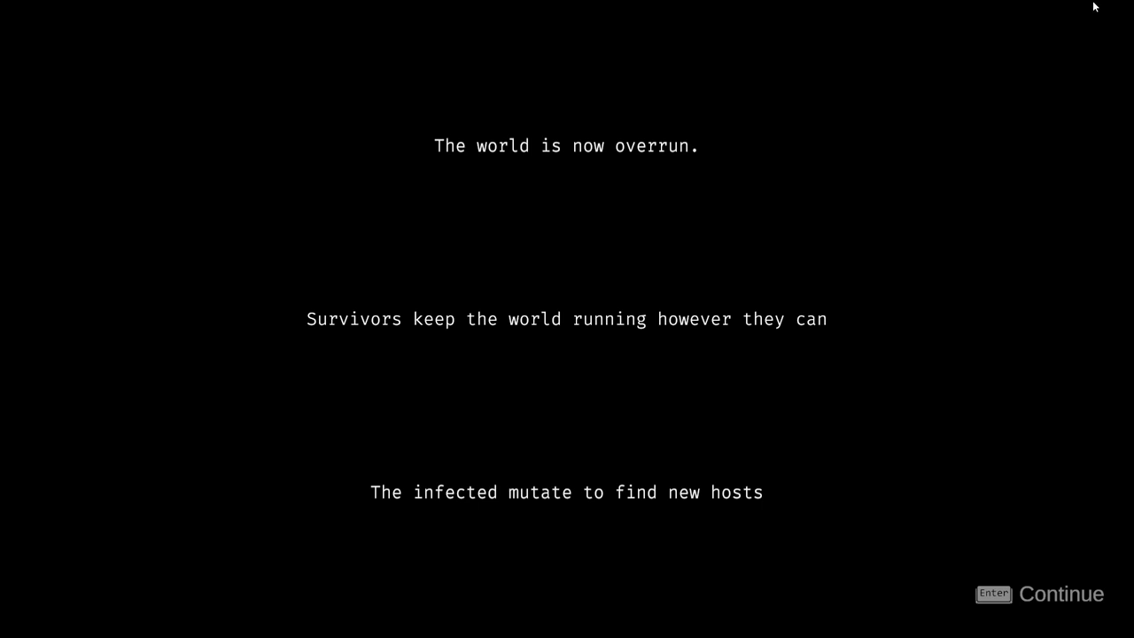
# - Continue past the 'world is now overrun' intro to the May 2020 Upper Hutt title card
pyautogui.press('Return')
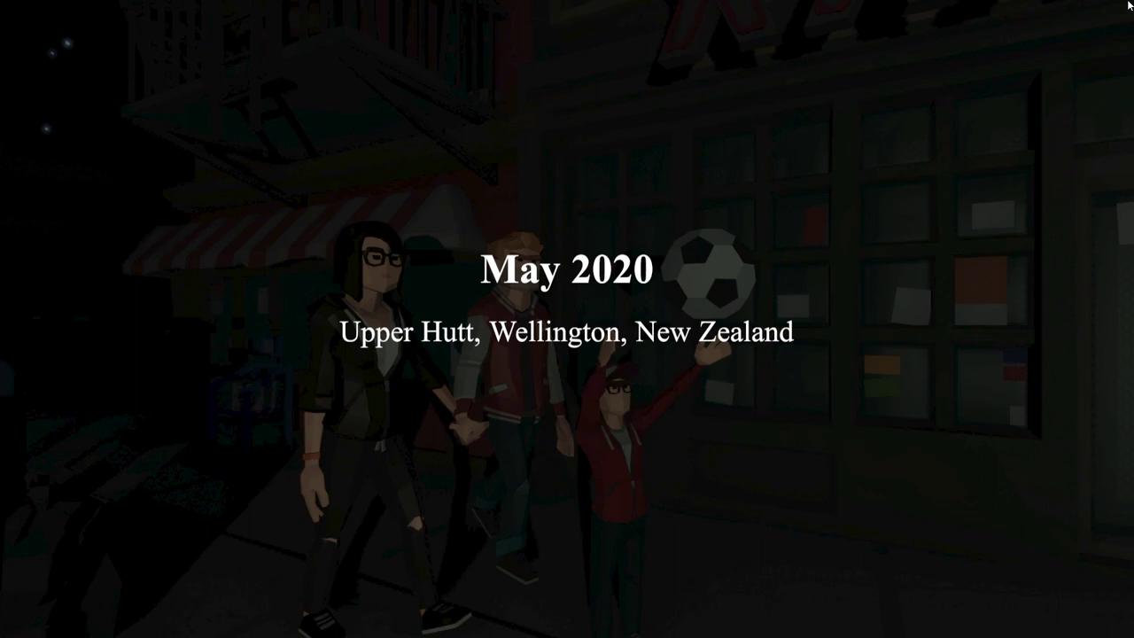
# - Page through the family story screens until Jill's Feijoa.OS desktop loads
pyautogui.press('Return')
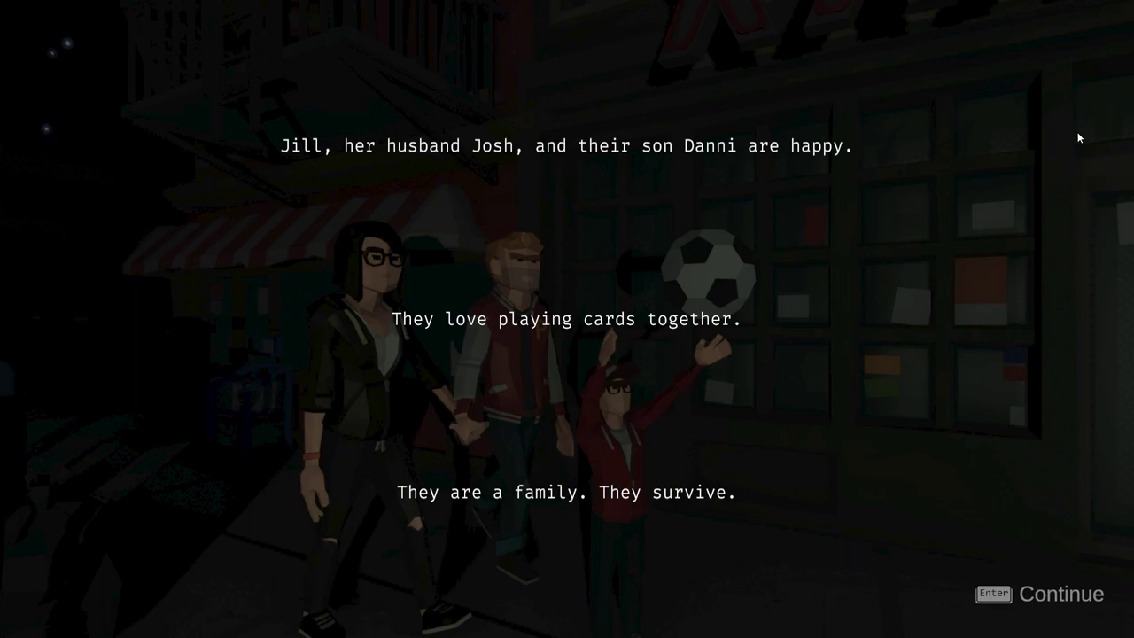
pyautogui.press('Return')
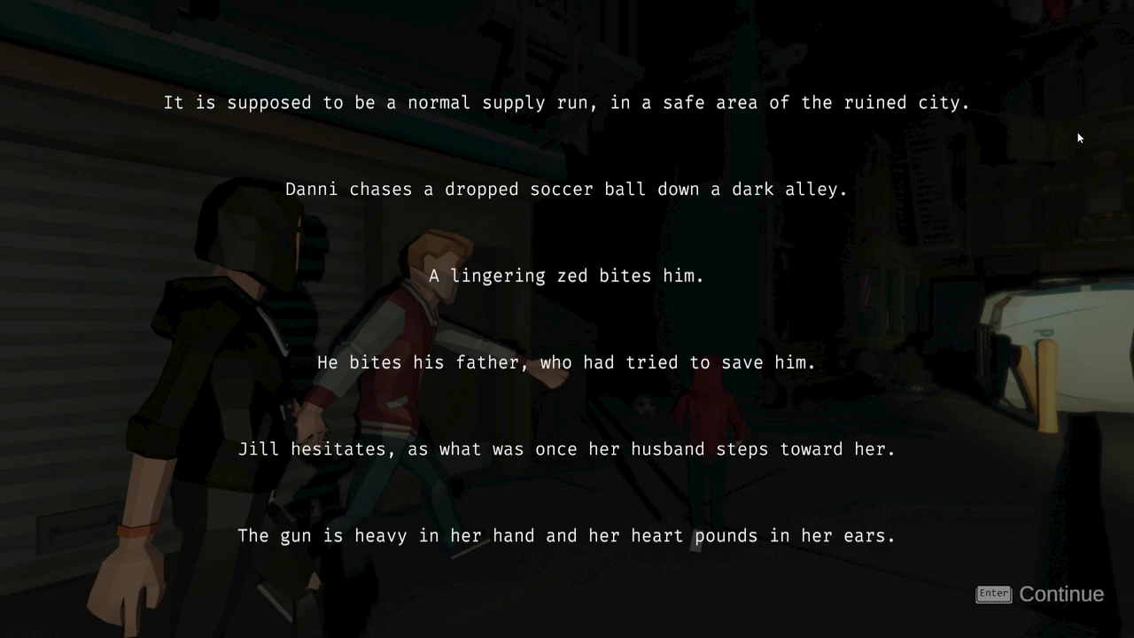
pyautogui.press('Return')
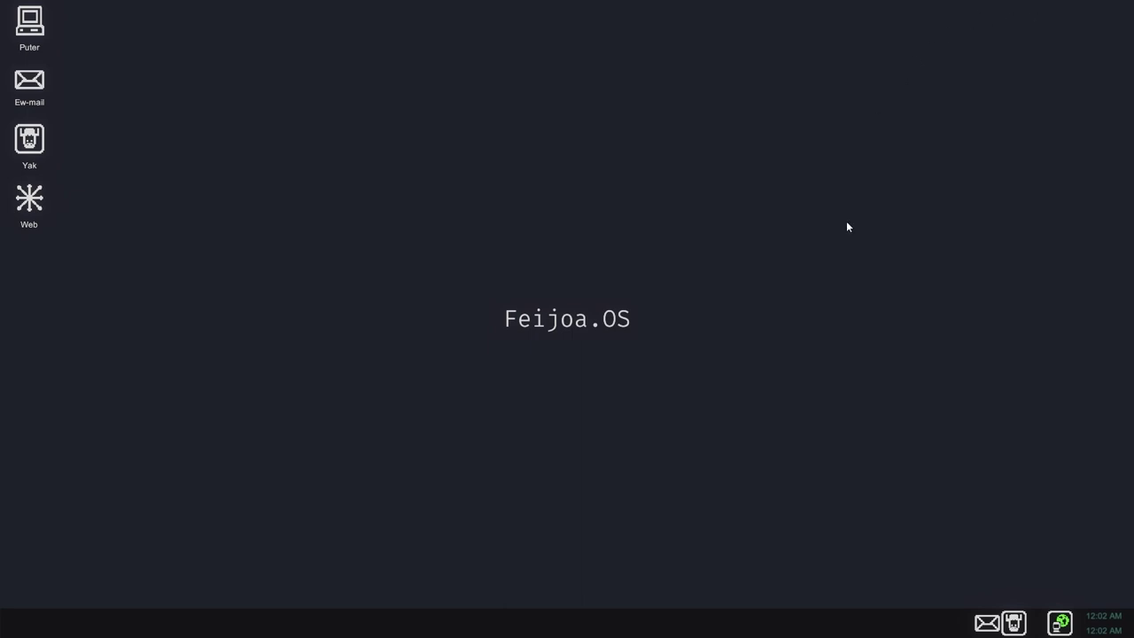
# - Open Yak from the taskbar and Wowo's unread chat from the Online list
pyautogui.click(1012, 623)
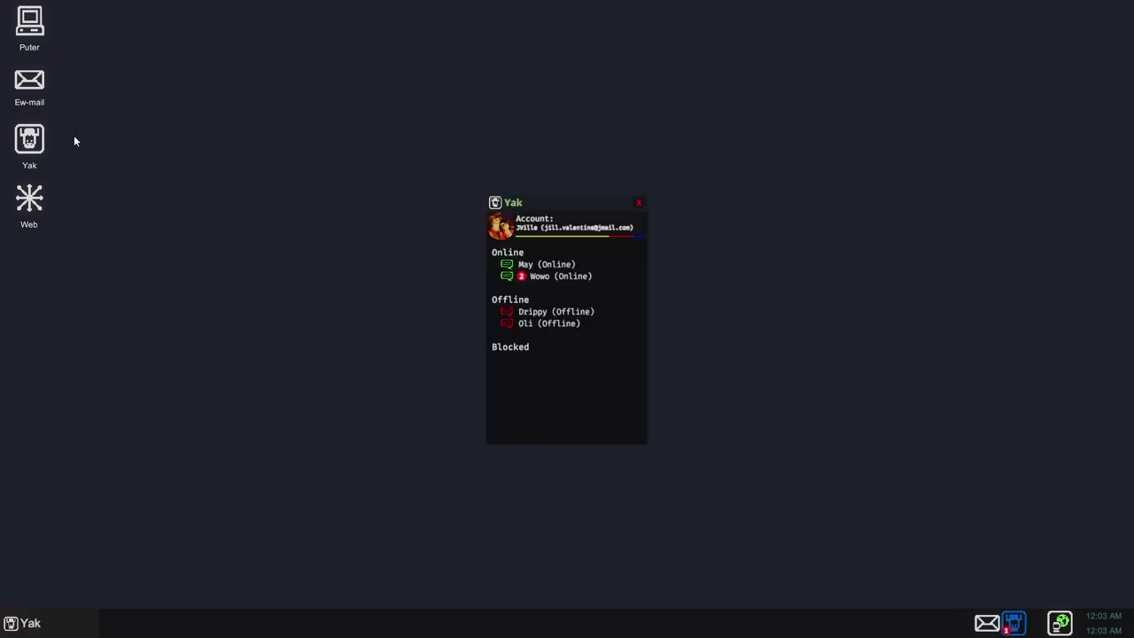
pyautogui.doubleClick(558, 276)
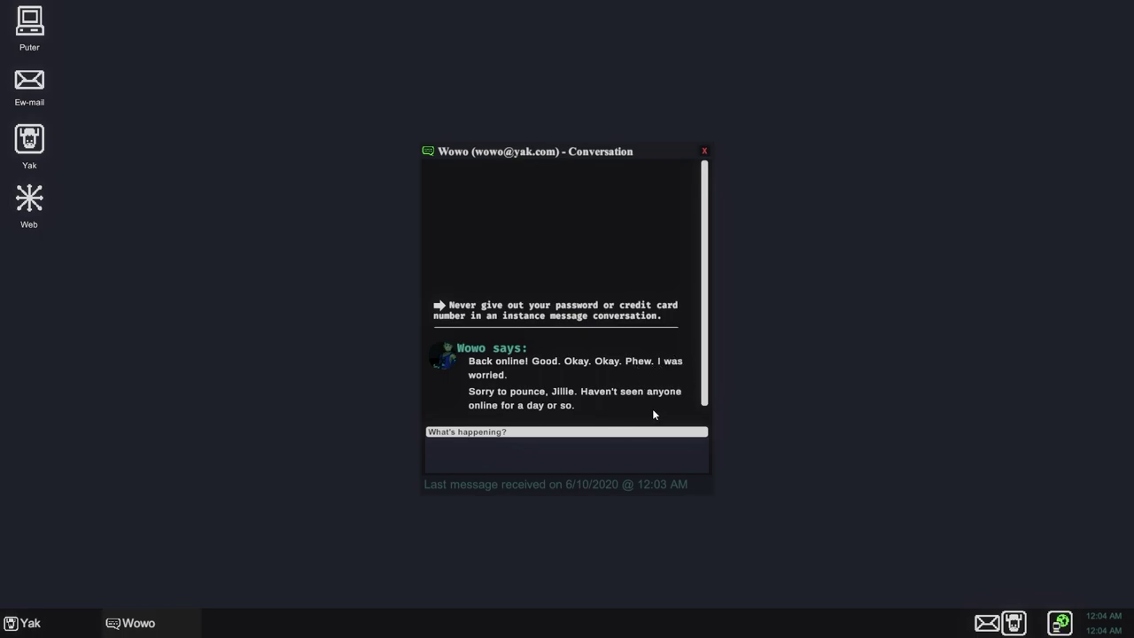
# - Reply 'What's happening?', 'I remember.' and 'No raiders.' to Wowo
pyautogui.click(564, 432)
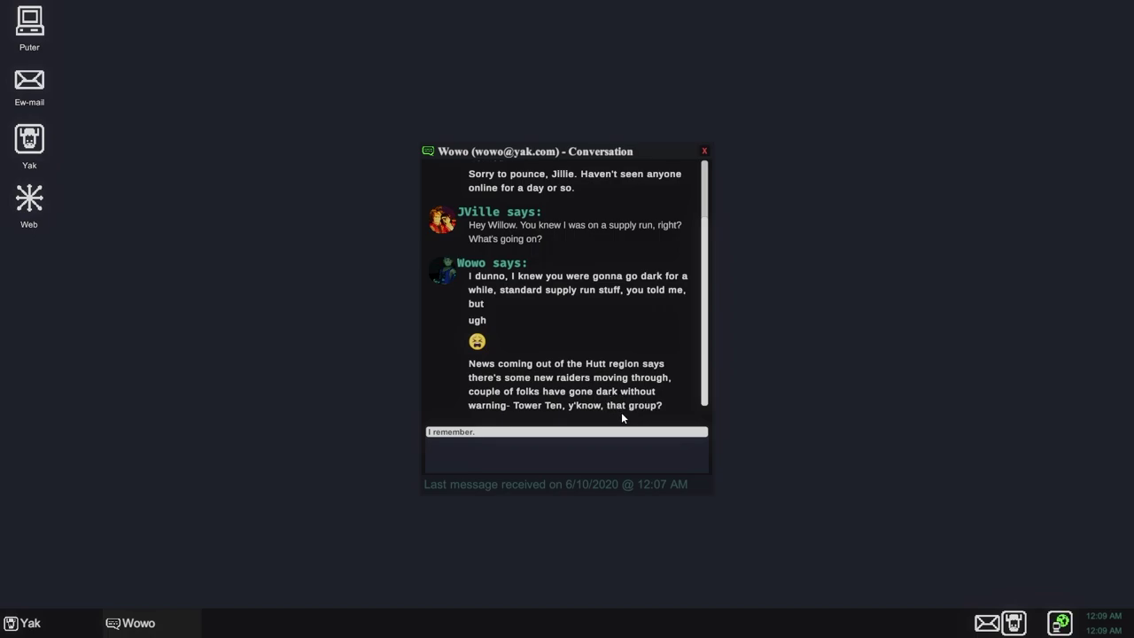
pyautogui.click(629, 431)
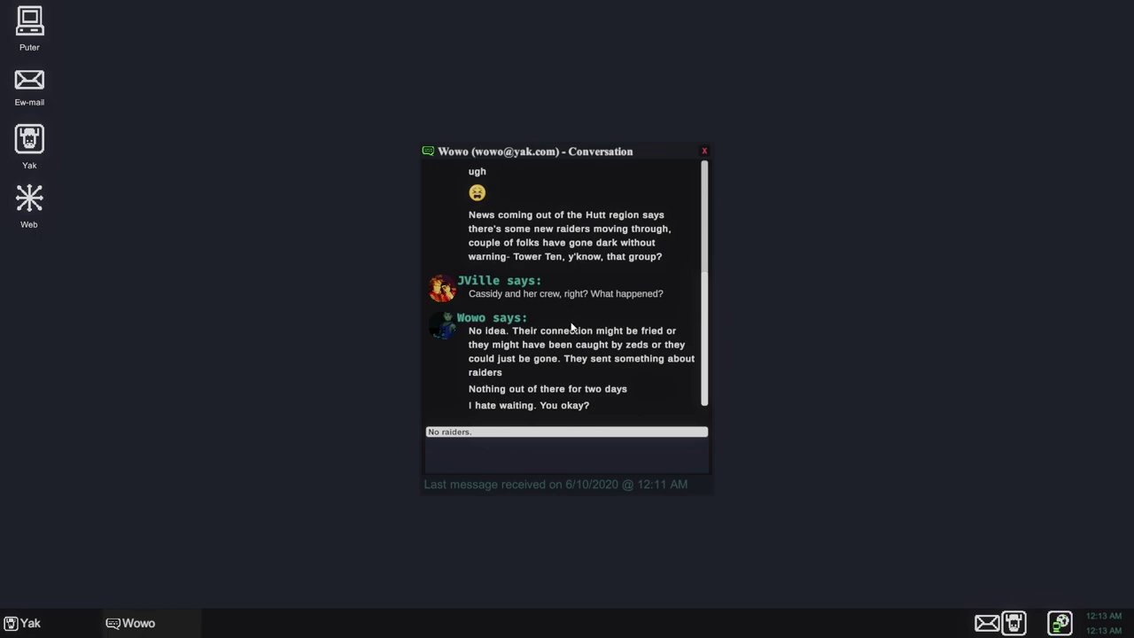
pyautogui.click(617, 434)
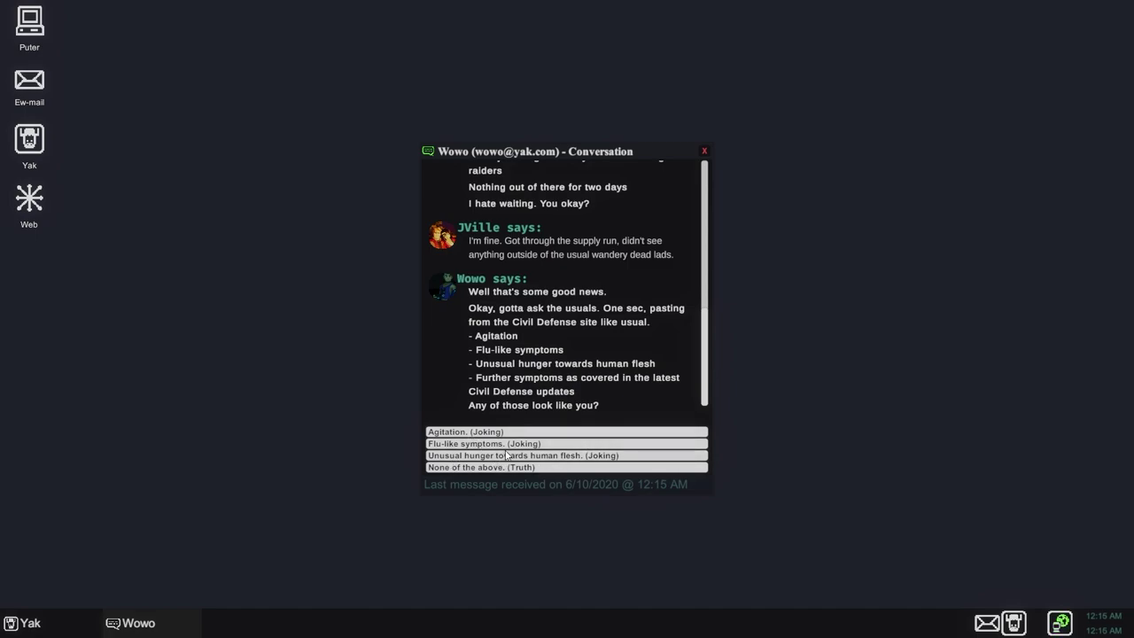
# - Answer the symptom checklist with 'Unusual hunger towards human flesh. (Joking)'
pyautogui.click(522, 455)
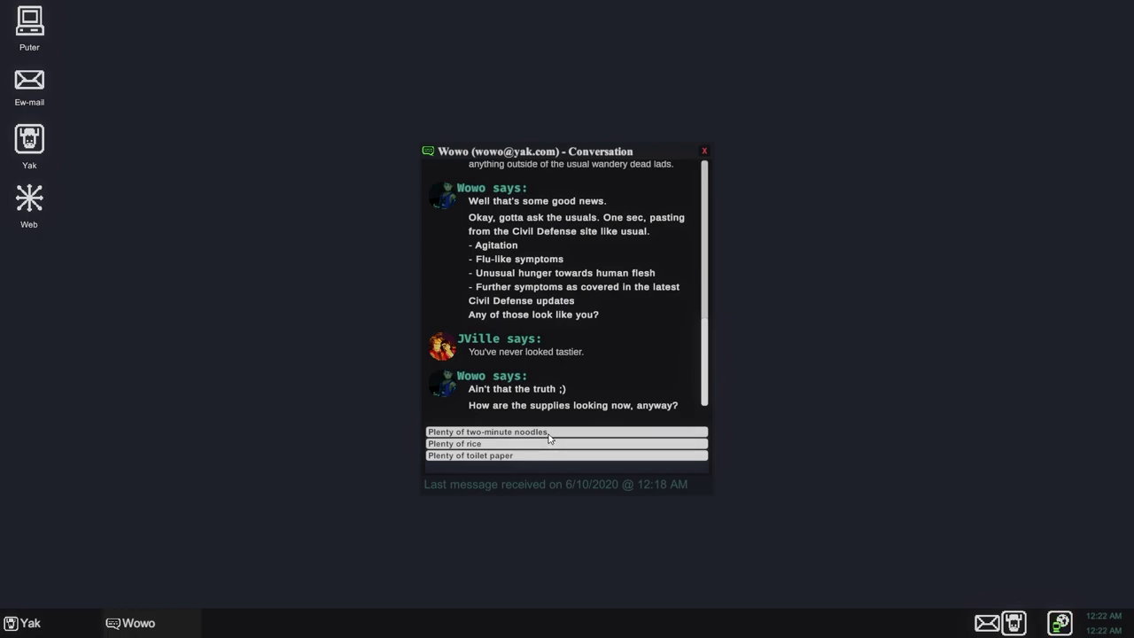
# - Tell Wowo noodles are plentiful and ammo is low, ask 'And what?', call Wellington too quiet
pyautogui.click(551, 432)
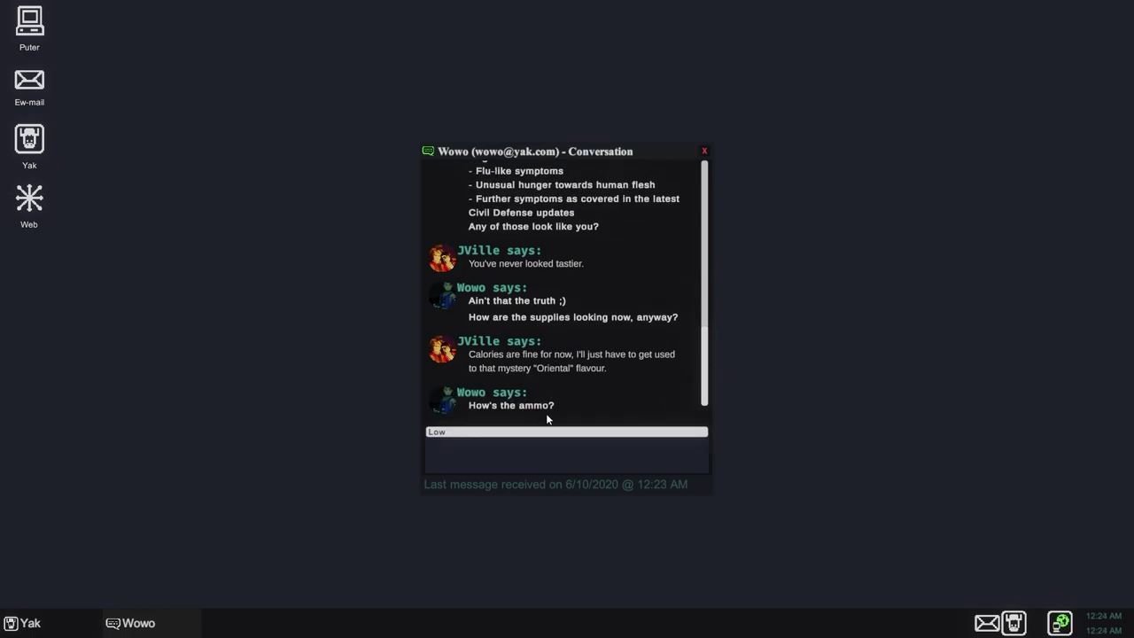
pyautogui.click(543, 432)
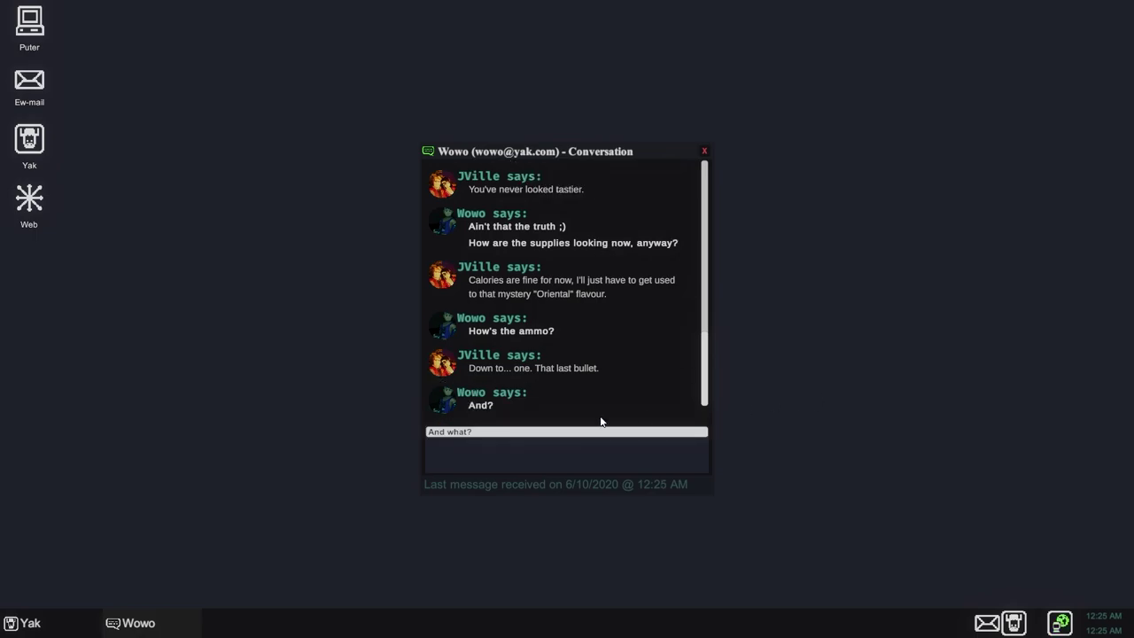
pyautogui.click(544, 434)
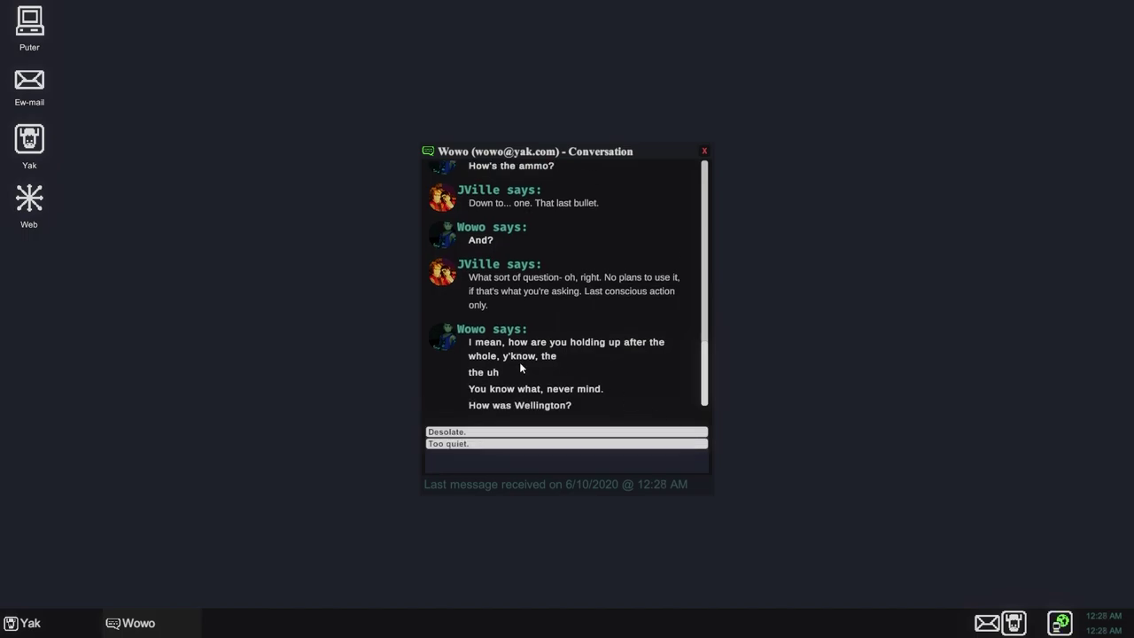
pyautogui.click(518, 444)
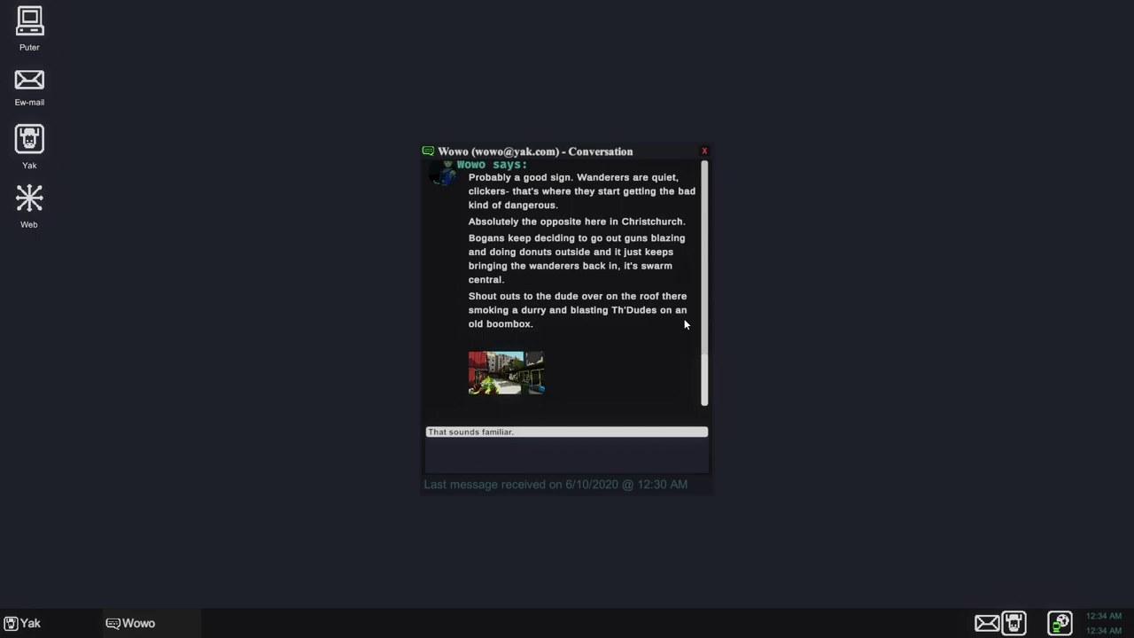
# - View the attached photo full size, close it, and reply 'That sounds familiar.'
pyautogui.click(506, 372)
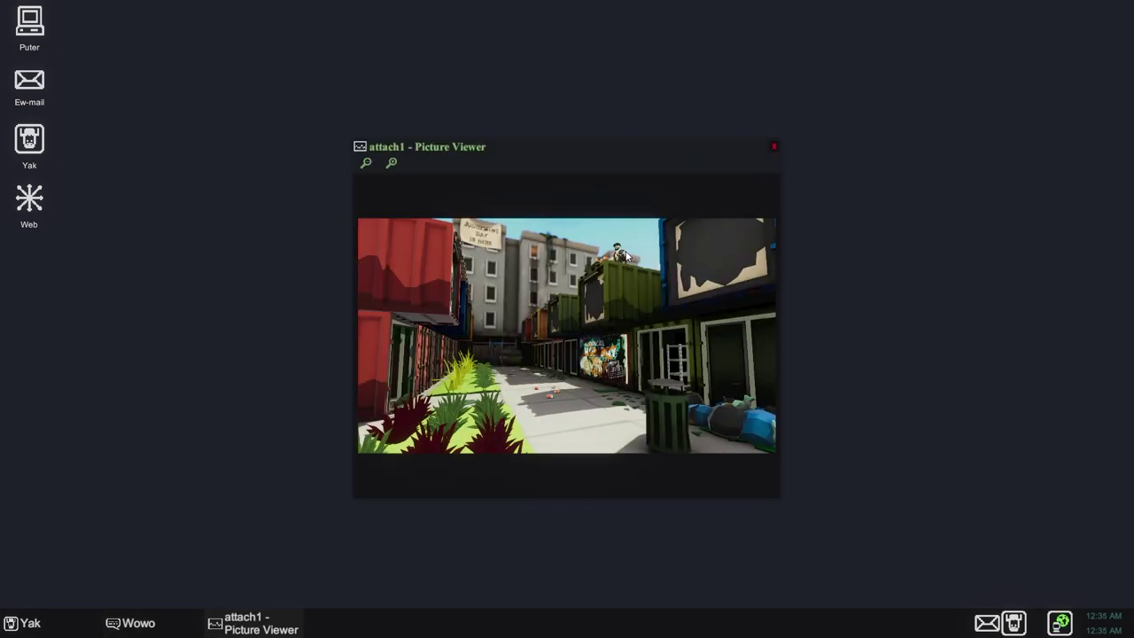
pyautogui.click(775, 146)
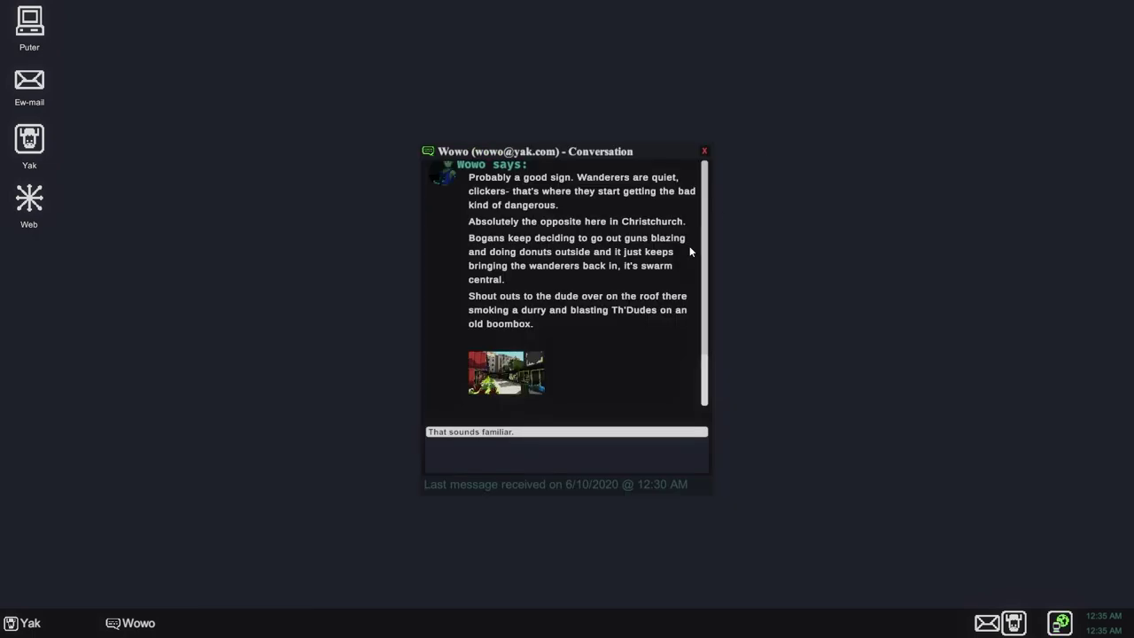
pyautogui.click(523, 432)
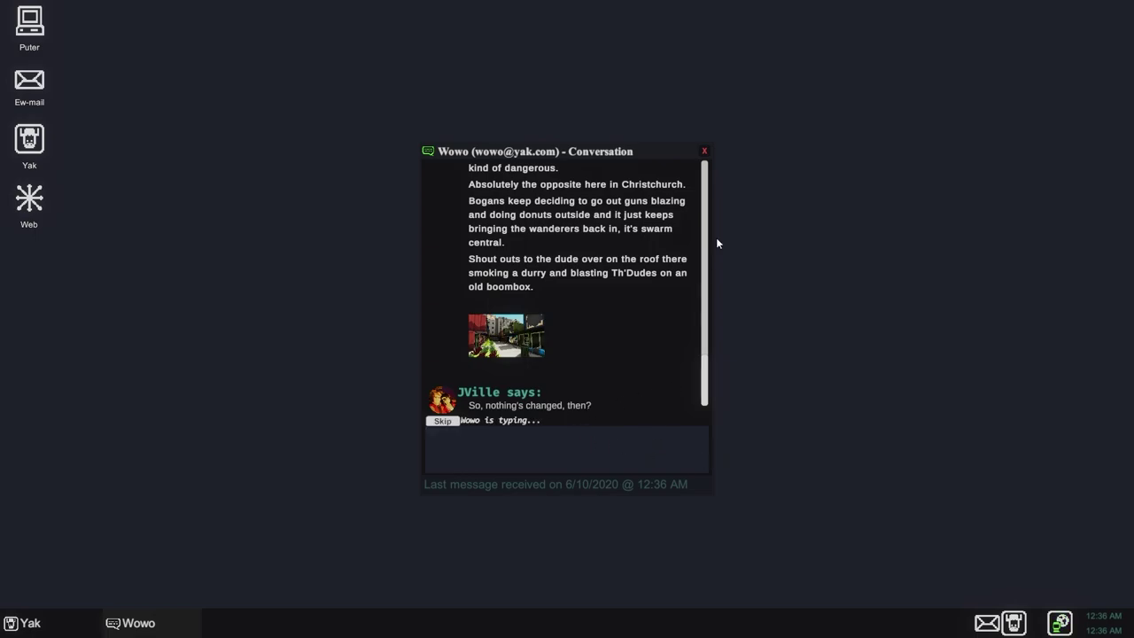
# - Launch Web, browse the People Page friend profiles, then open the NHMA emergency page
pyautogui.doubleClick(33, 205)
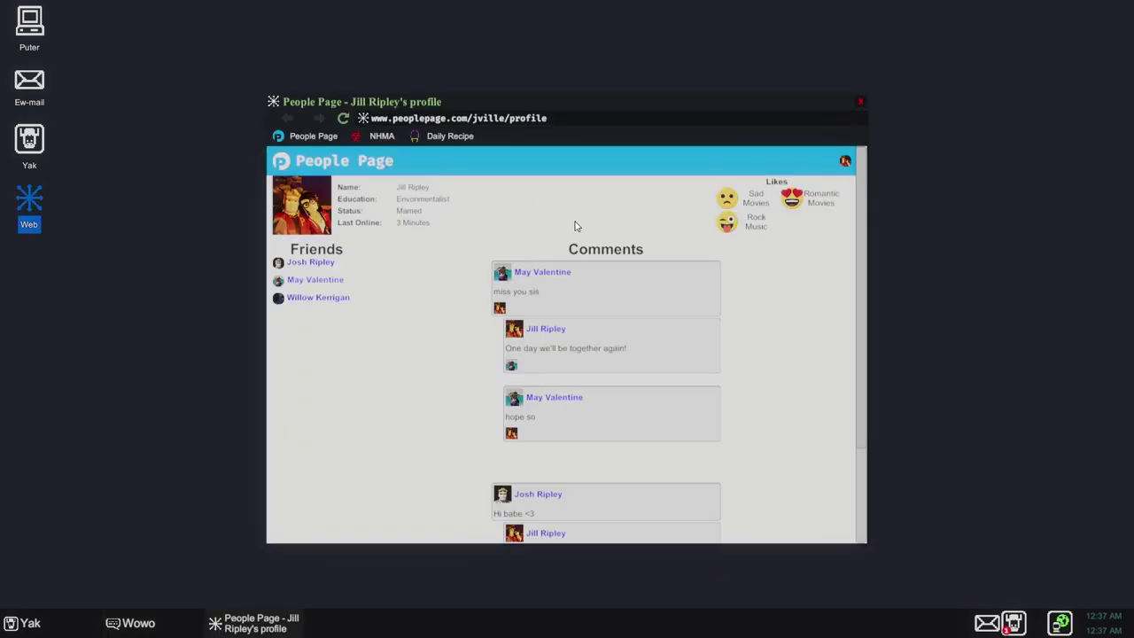
pyautogui.click(325, 265)
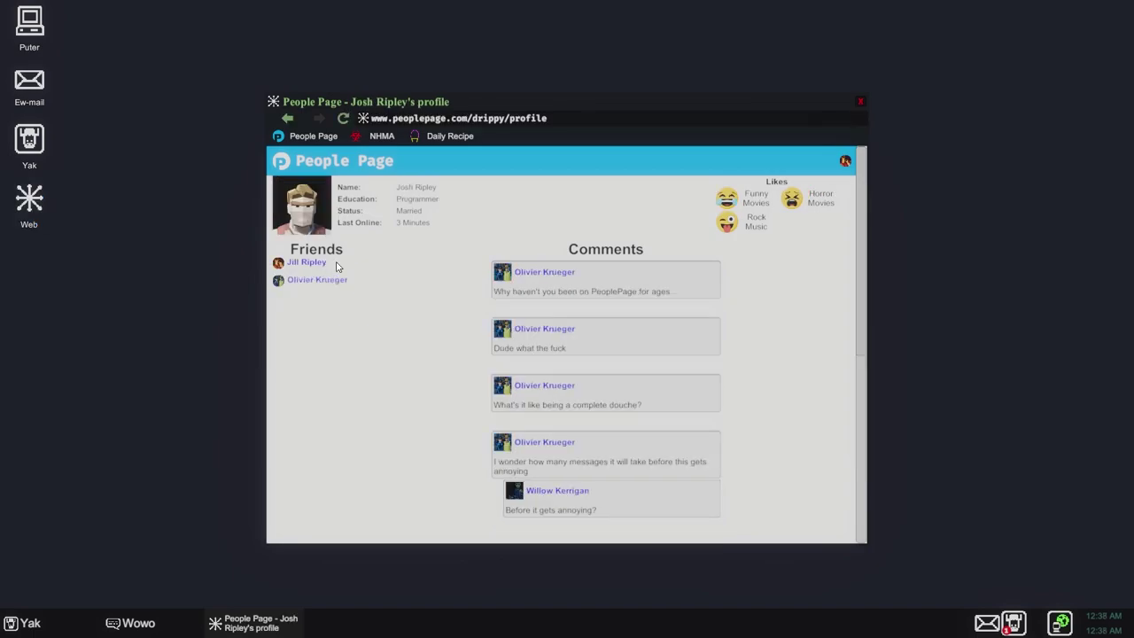
pyautogui.scroll(-1, 724, 263)
pyautogui.scroll(-1, 725, 263)
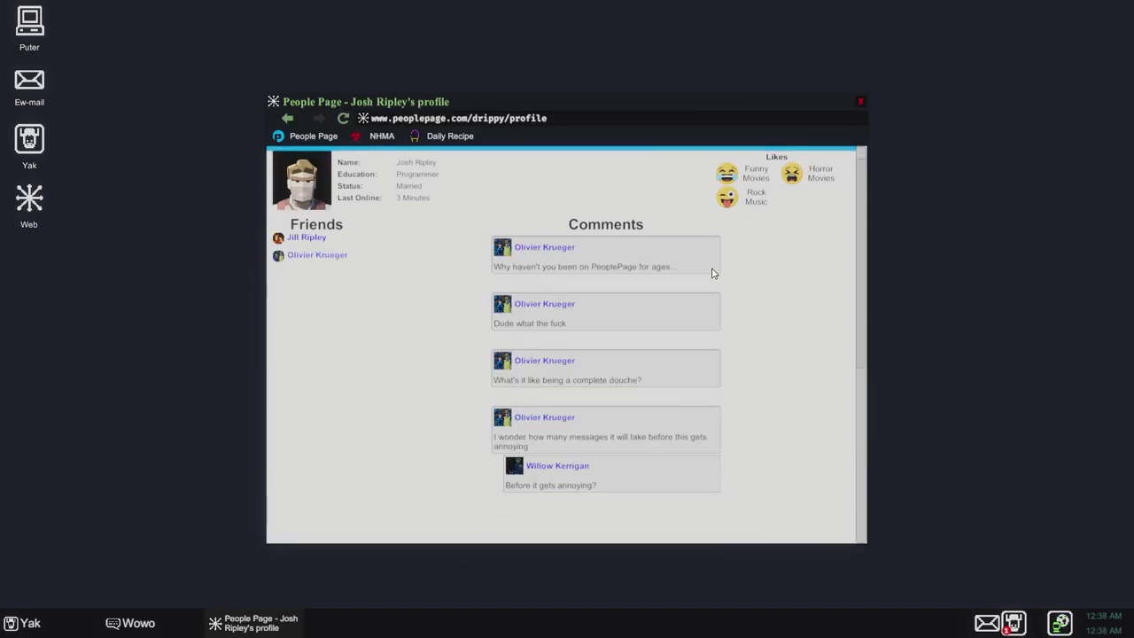
pyautogui.scroll(-1, 709, 269)
pyautogui.scroll(-1, 677, 416)
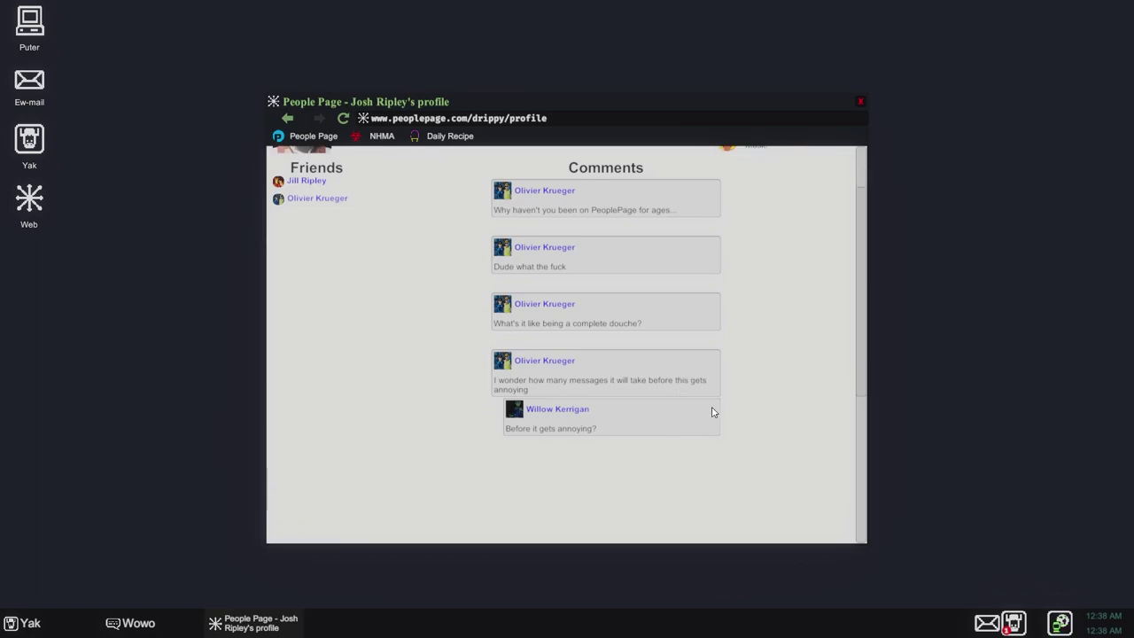
pyautogui.scroll(-2, 680, 426)
pyautogui.moveTo(857, 347); pyautogui.dragTo(857, 486)
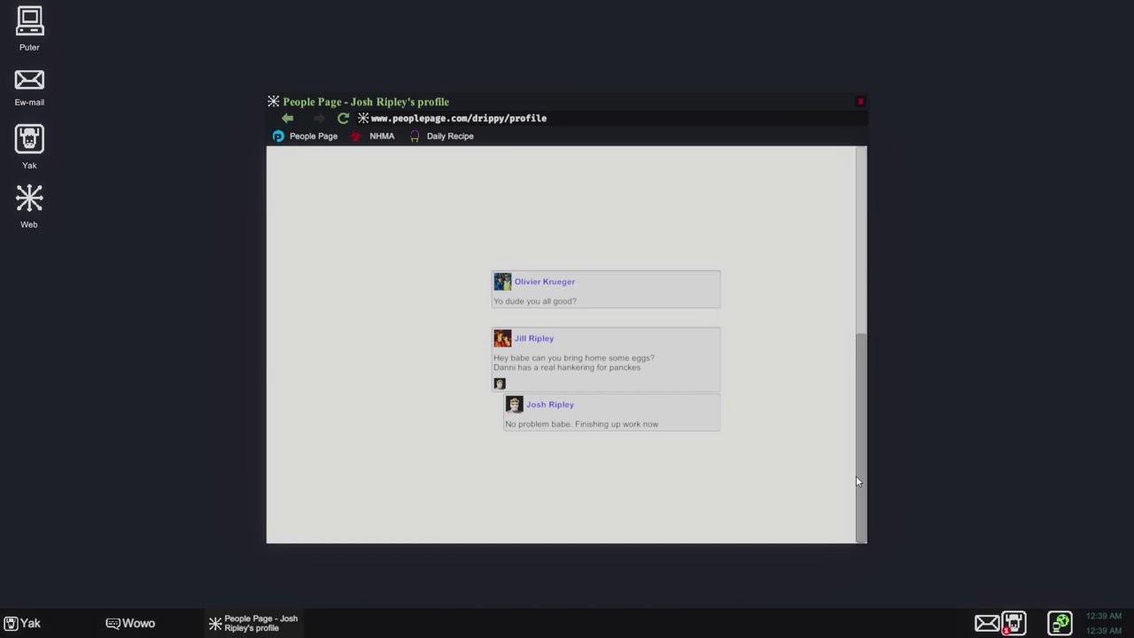
pyautogui.moveTo(857, 481); pyautogui.dragTo(863, 150)
pyautogui.click(317, 280)
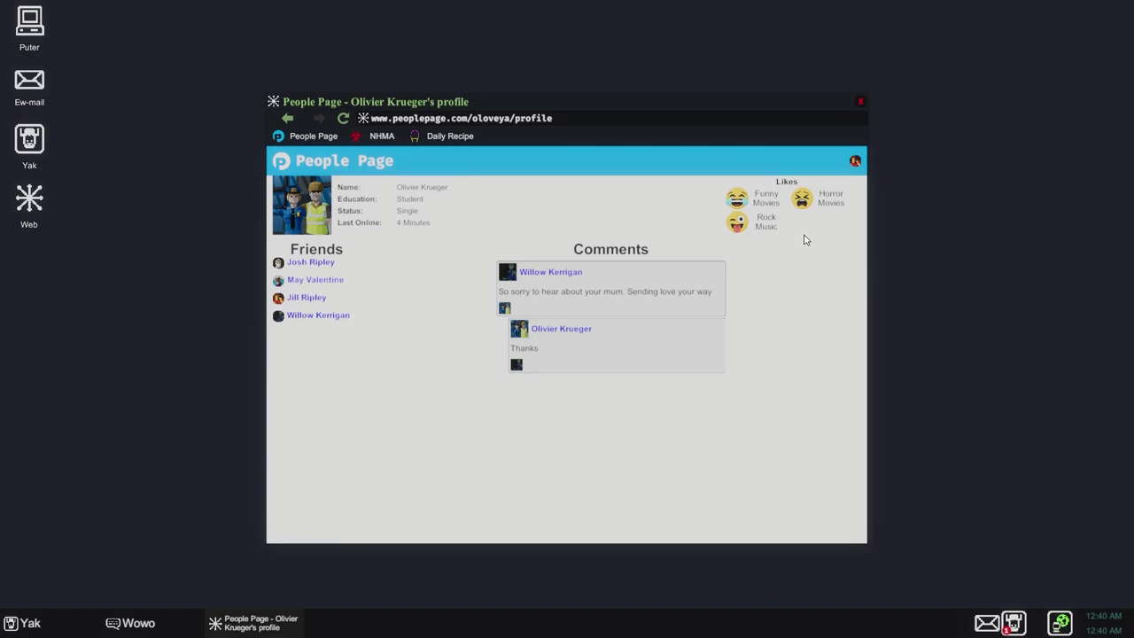
pyautogui.click(311, 262)
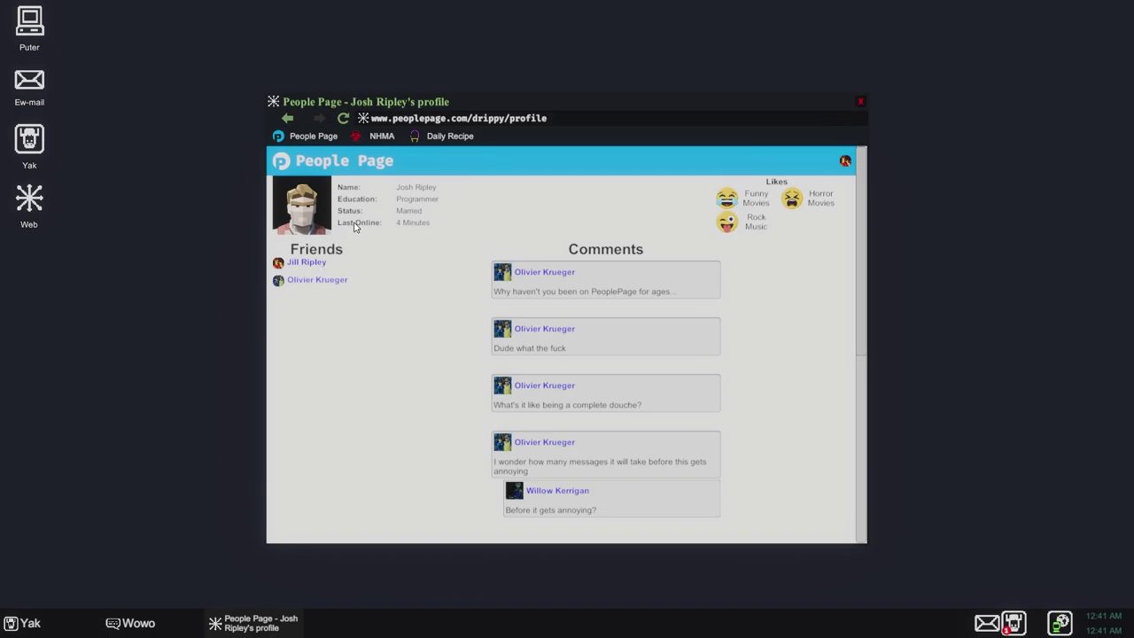
pyautogui.click(387, 136)
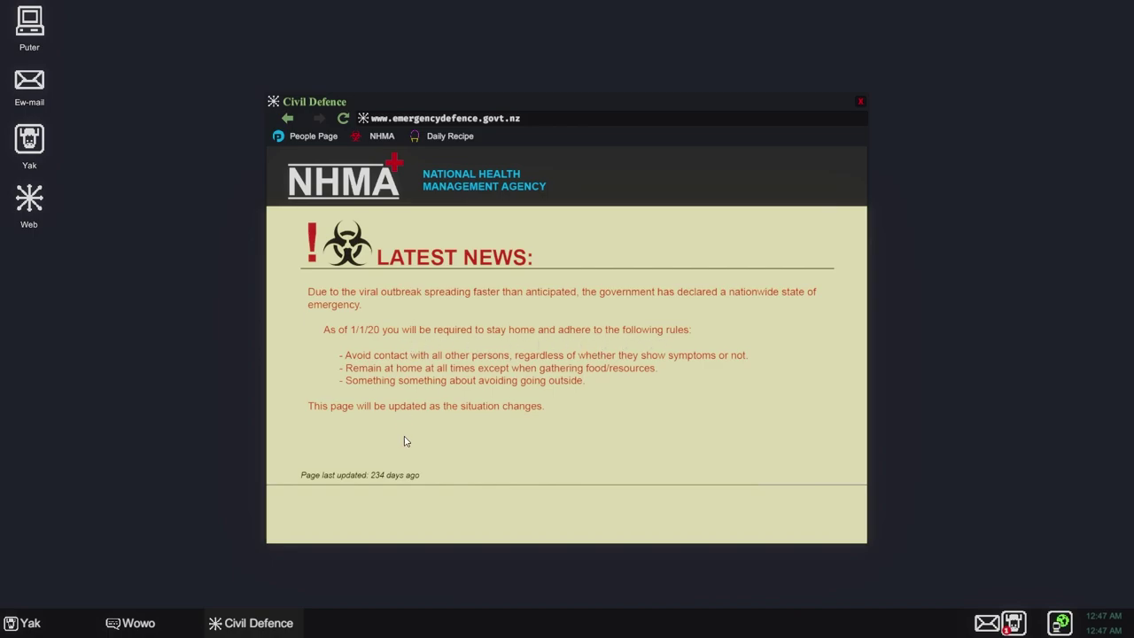
# - Read the Feijoa Ice Cream recipe on Daily Recipe, go back, and close the browser
pyautogui.click(450, 136)
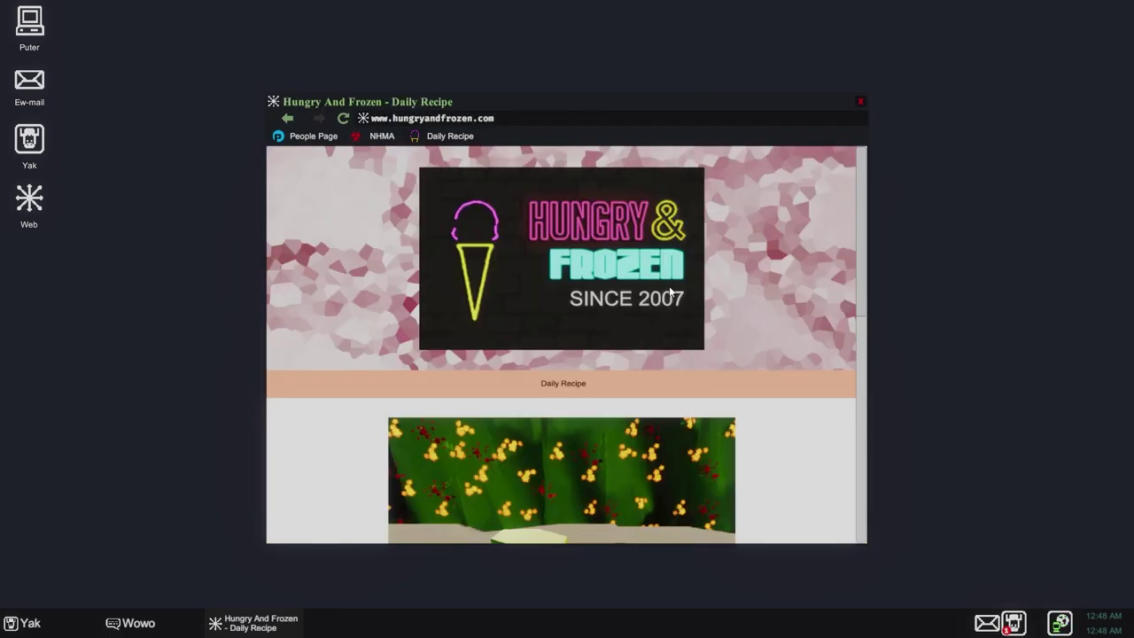
pyautogui.scroll(-2, 665, 290)
pyautogui.scroll(-1, 720, 339)
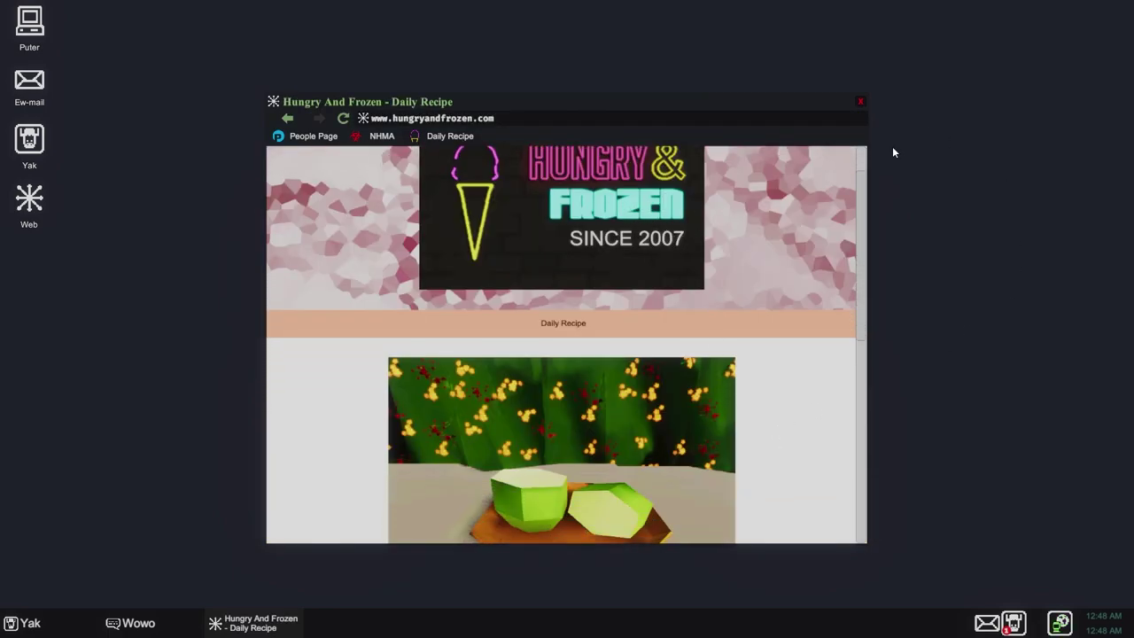
pyautogui.moveTo(864, 191); pyautogui.dragTo(853, 293)
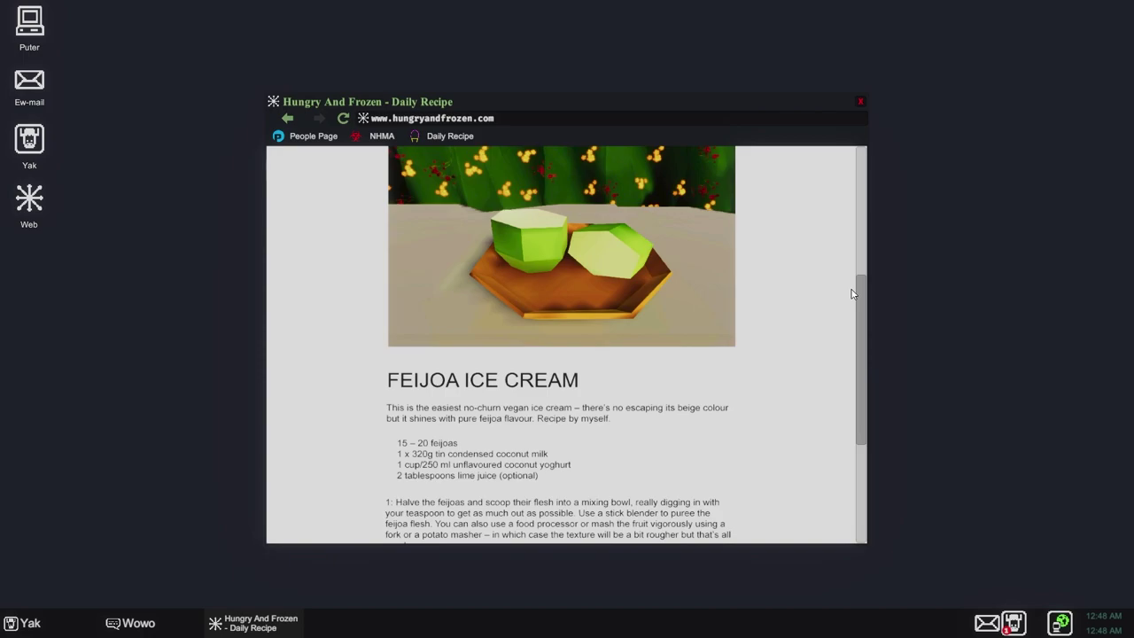
pyautogui.scroll(1, 853, 293)
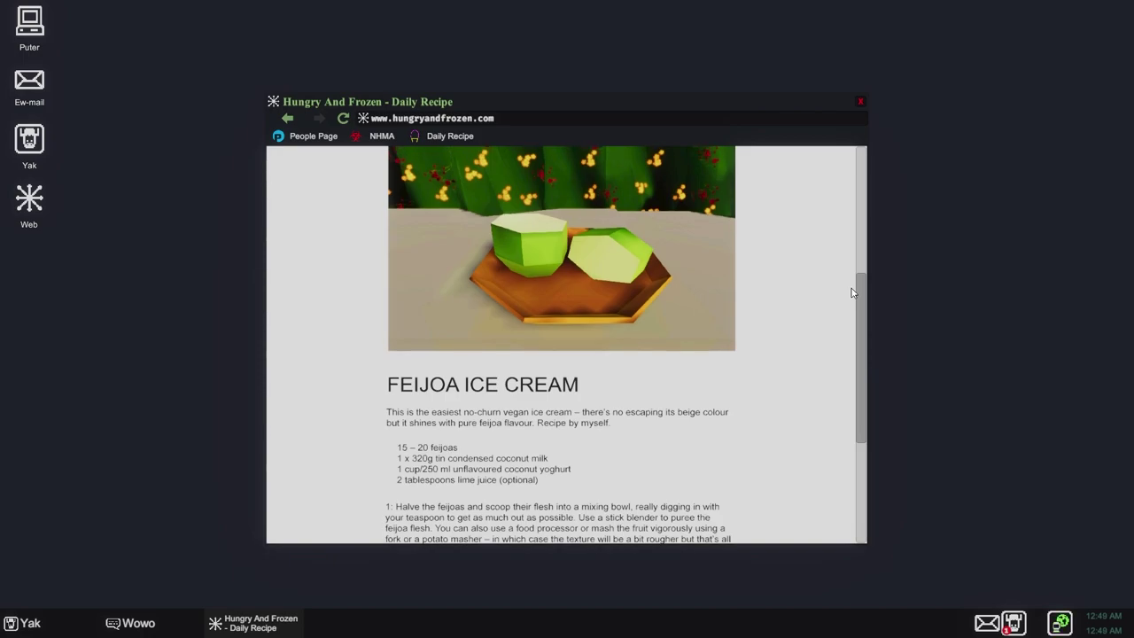
pyautogui.scroll(1, 853, 292)
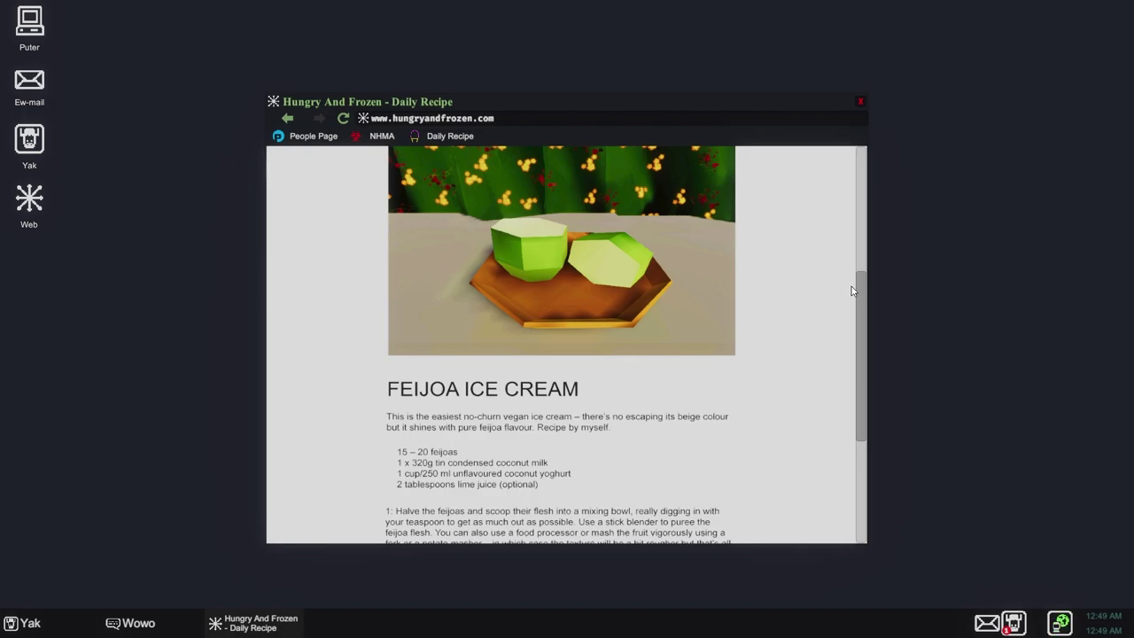
pyautogui.moveTo(853, 287)
pyautogui.mouseDown()
pyautogui.moveTo(857, 326)
pyautogui.moveTo(868, 142)
pyautogui.mouseUp()
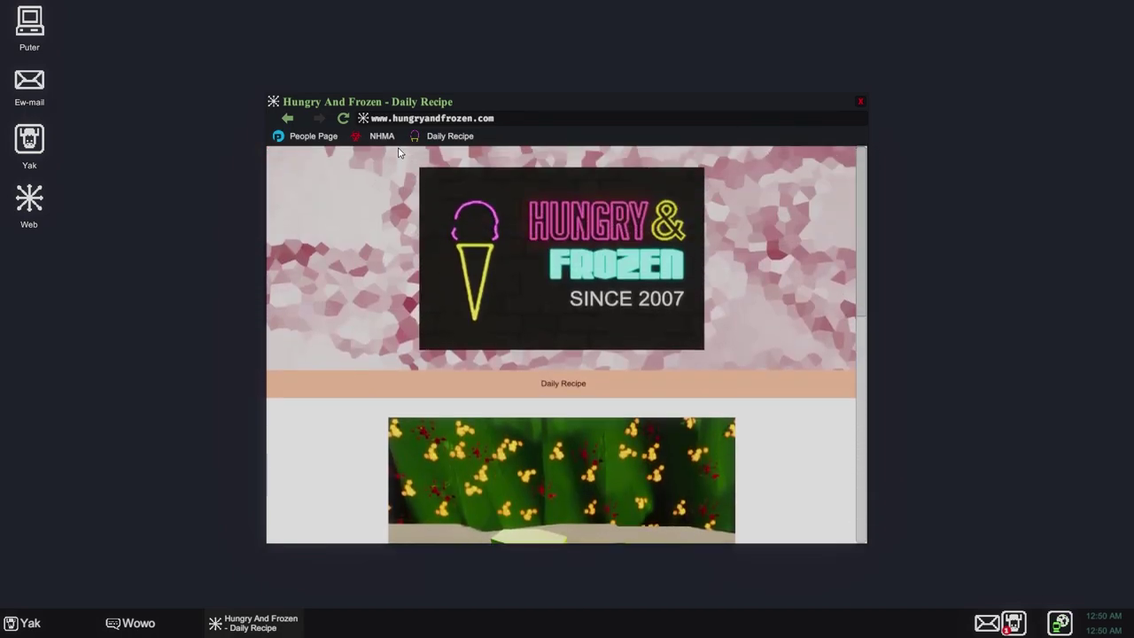
pyautogui.click(288, 118)
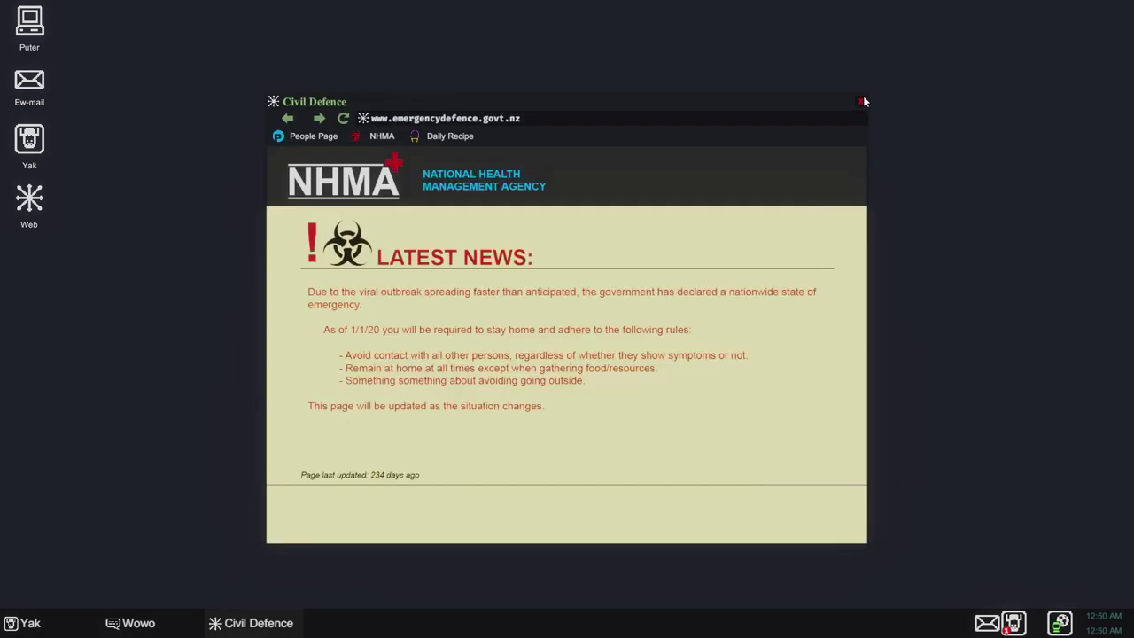
pyautogui.click(859, 101)
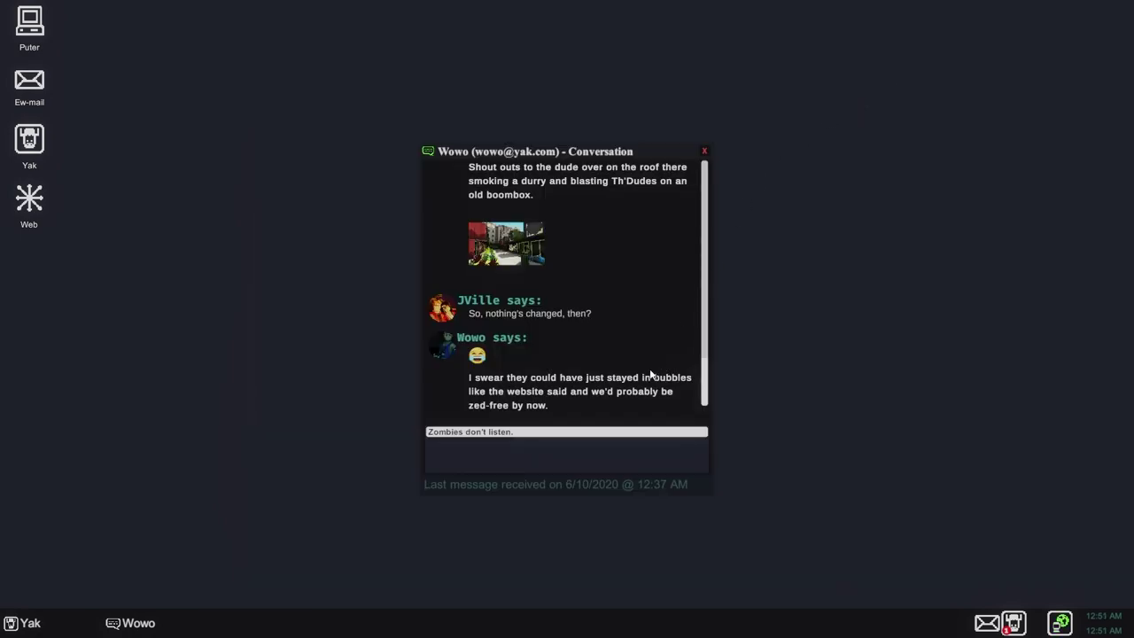
# - Send Wowo the reply 'Zombies don't listen.'
pyautogui.click(560, 432)
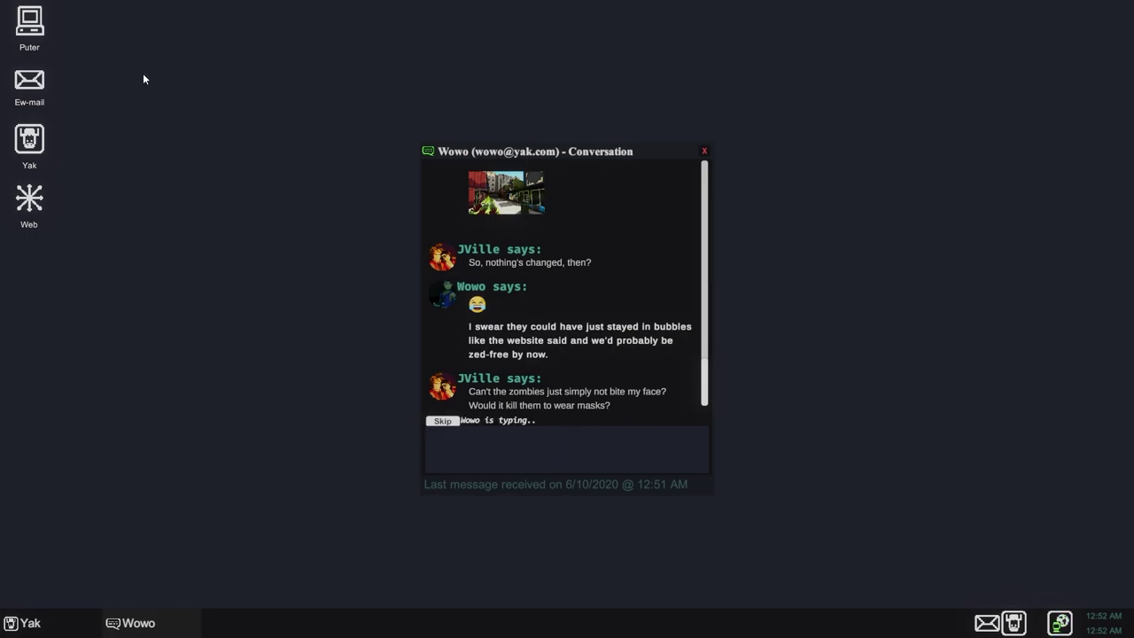
pyautogui.doubleClick(29, 27)
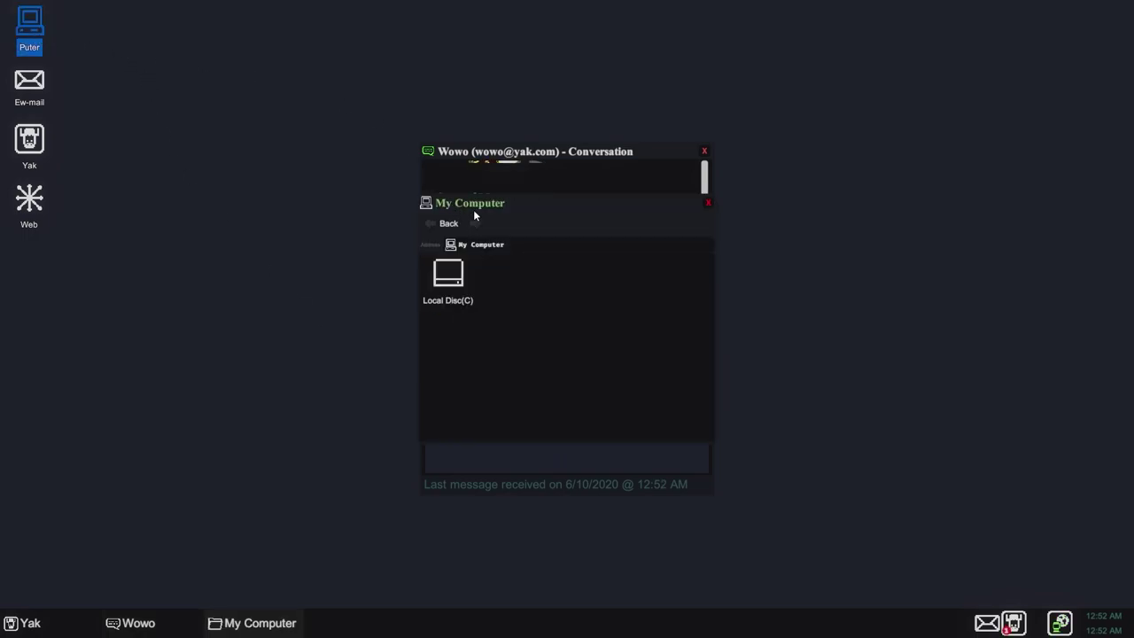
pyautogui.moveTo(521, 206)
pyautogui.mouseDown()
pyautogui.moveTo(670, 75)
pyautogui.moveTo(803, 109)
pyautogui.mouseUp()
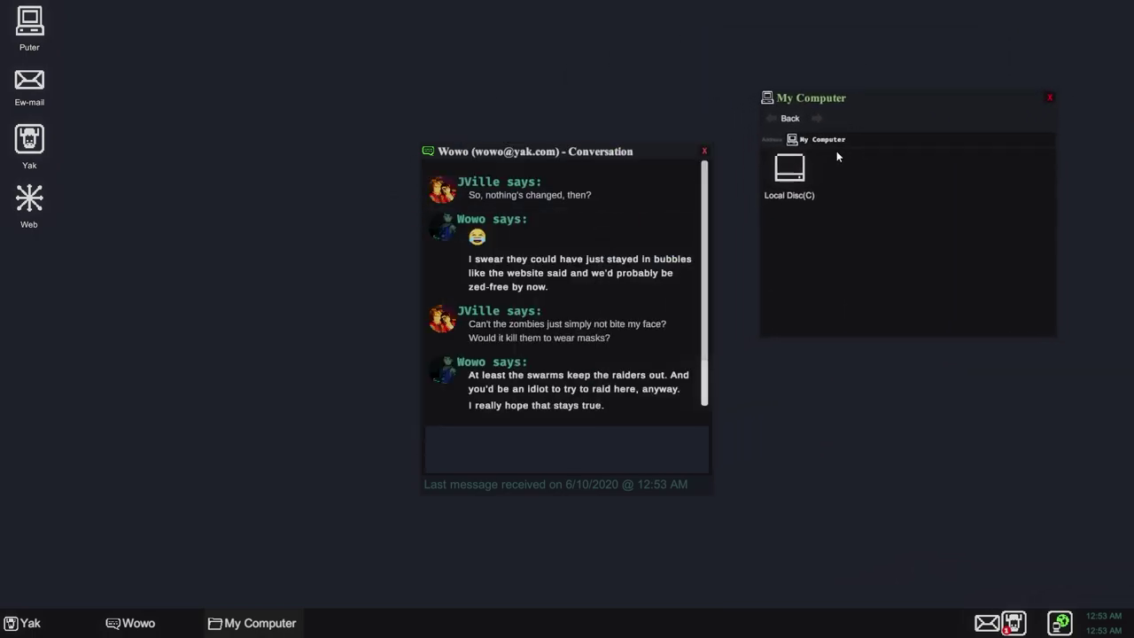
pyautogui.doubleClick(802, 182)
pyautogui.doubleClick(790, 169)
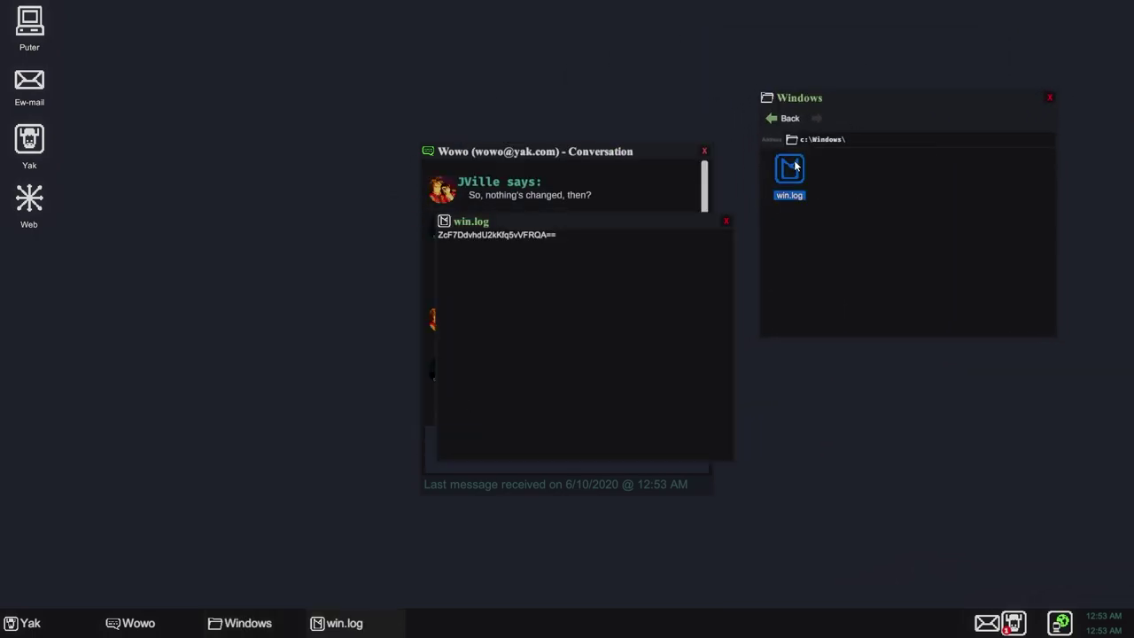
pyautogui.click(726, 220)
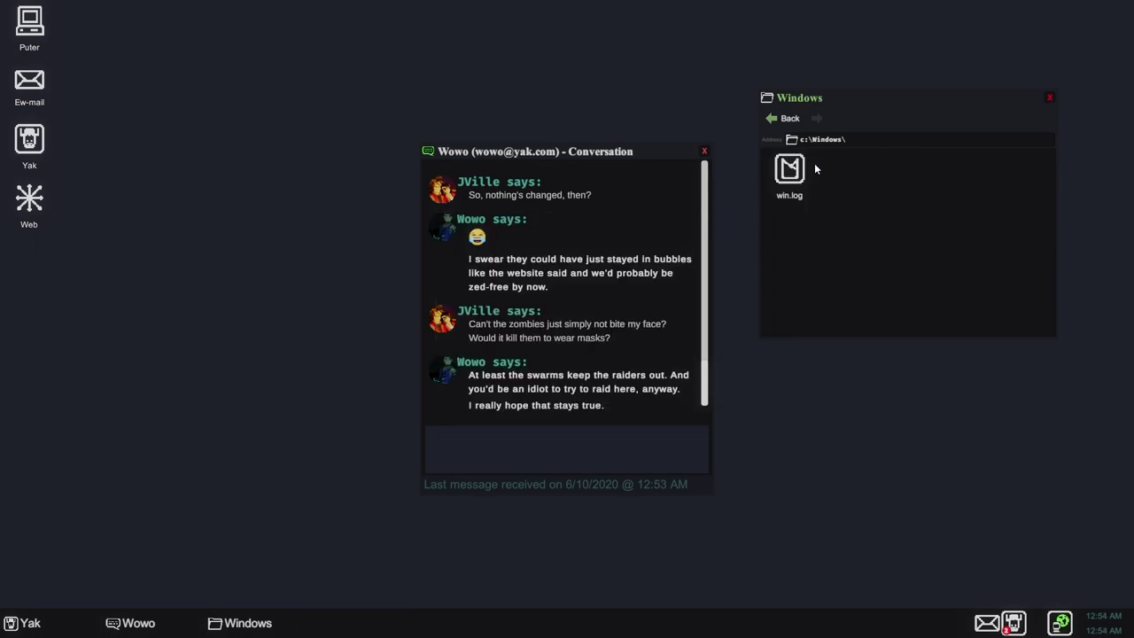
pyautogui.click(775, 119)
pyautogui.doubleClick(850, 171)
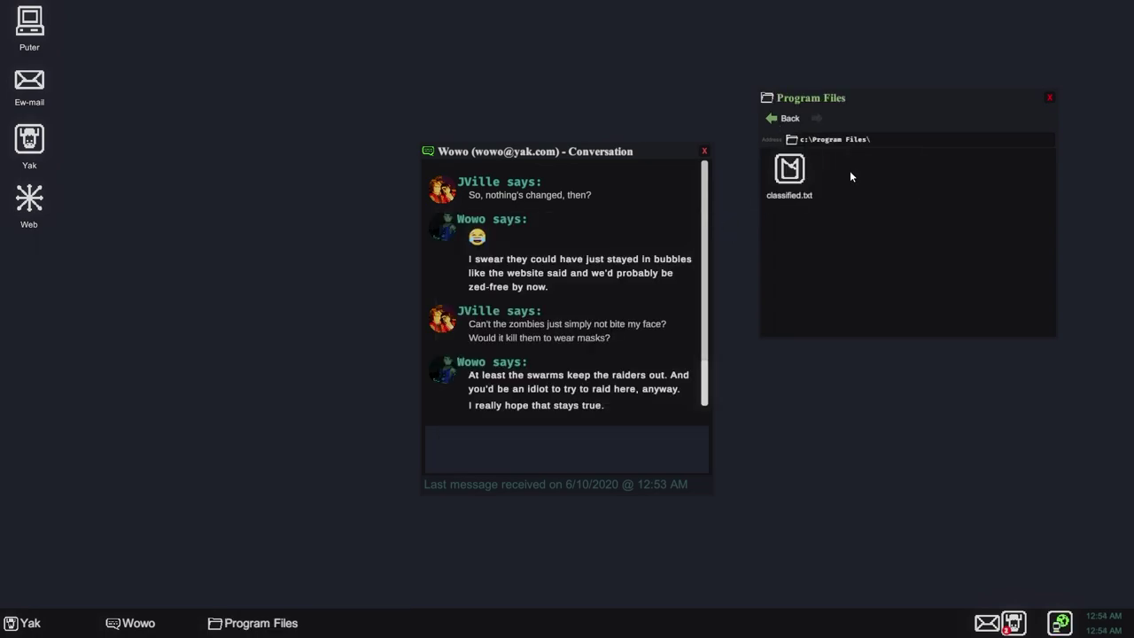
pyautogui.doubleClick(783, 182)
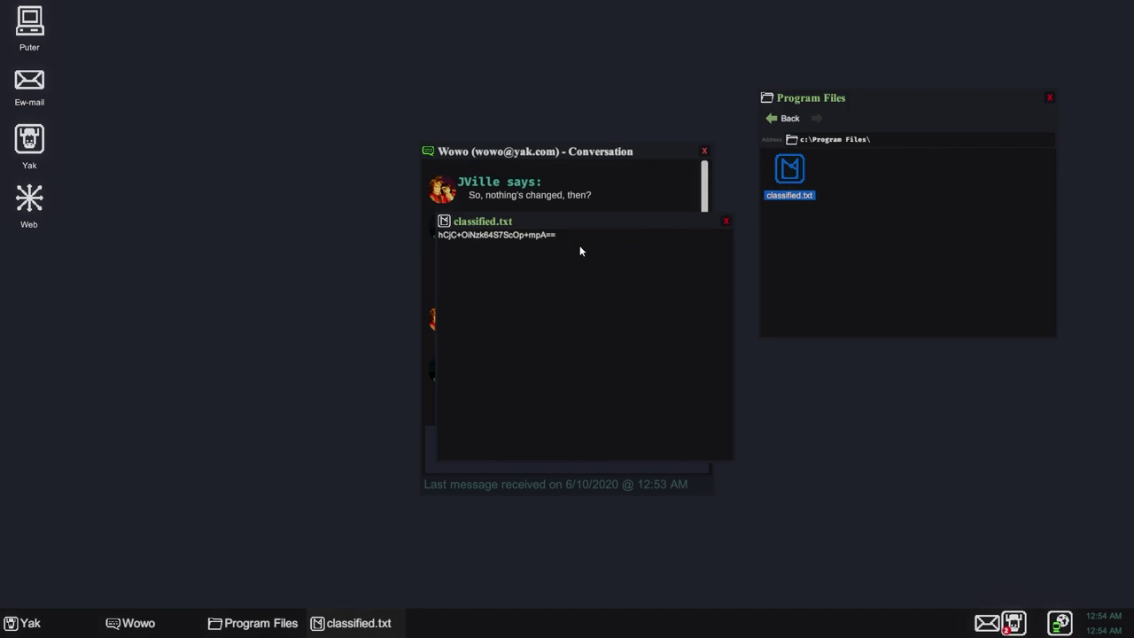
pyautogui.click(537, 235)
pyautogui.click(726, 221)
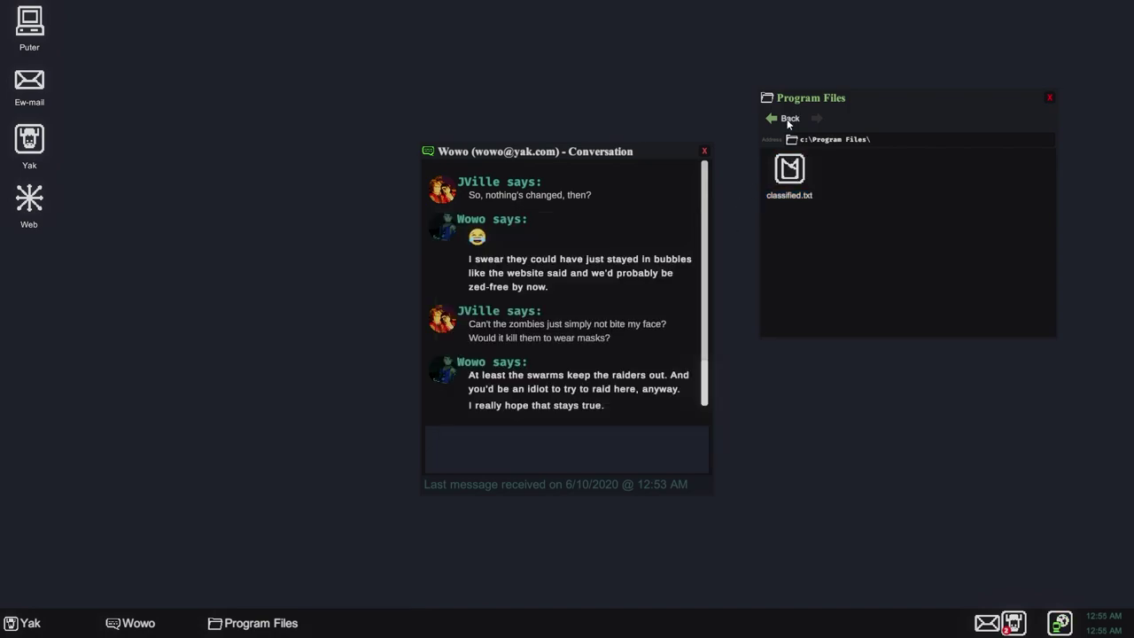
pyautogui.click(788, 120)
pyautogui.doubleClick(906, 175)
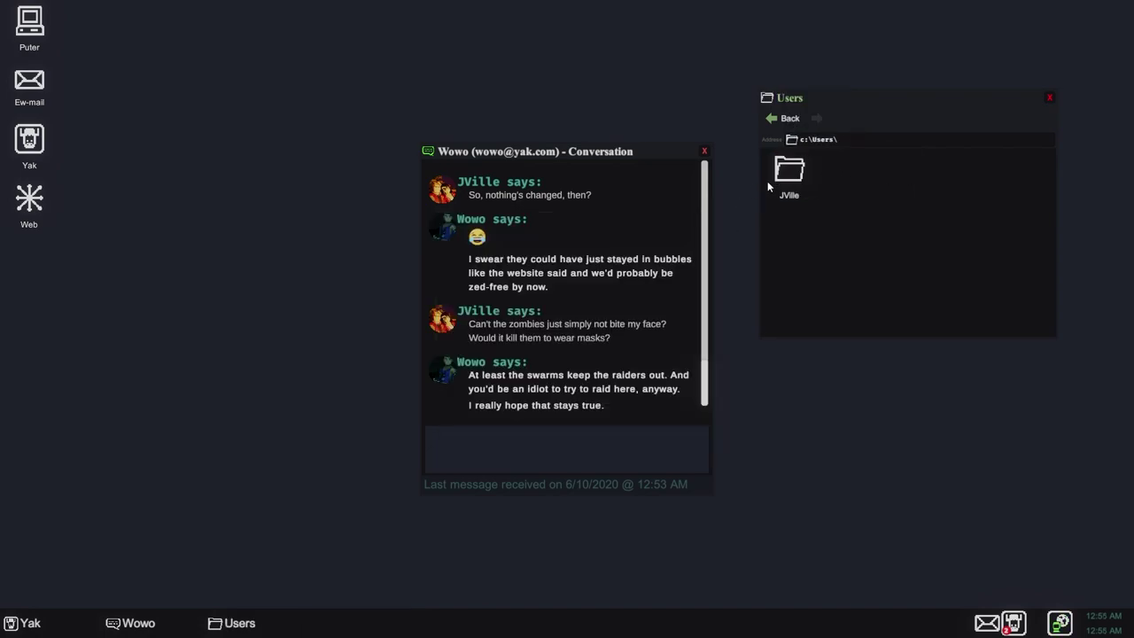
pyautogui.doubleClick(789, 170)
pyautogui.doubleClick(789, 170)
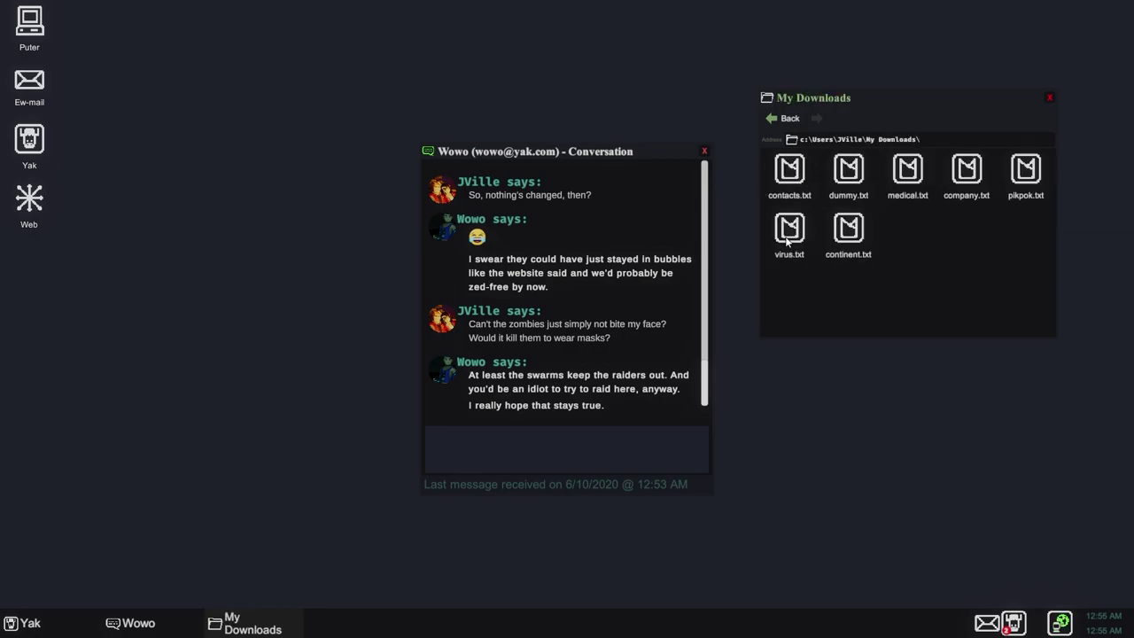
pyautogui.doubleClick(847, 173)
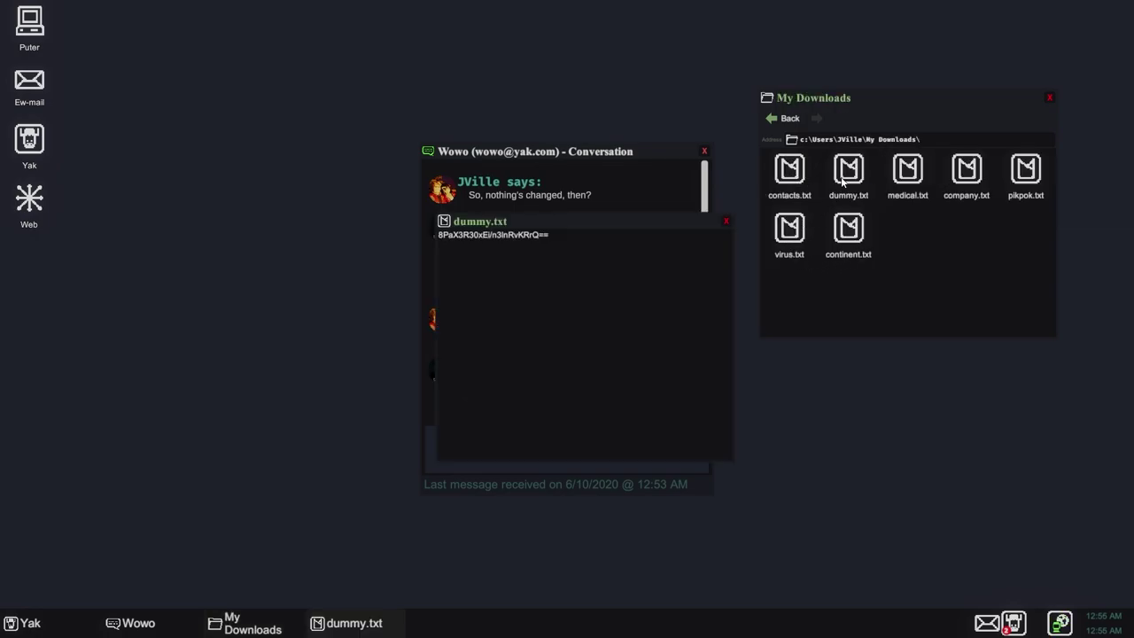
pyautogui.click(727, 224)
pyautogui.doubleClick(790, 232)
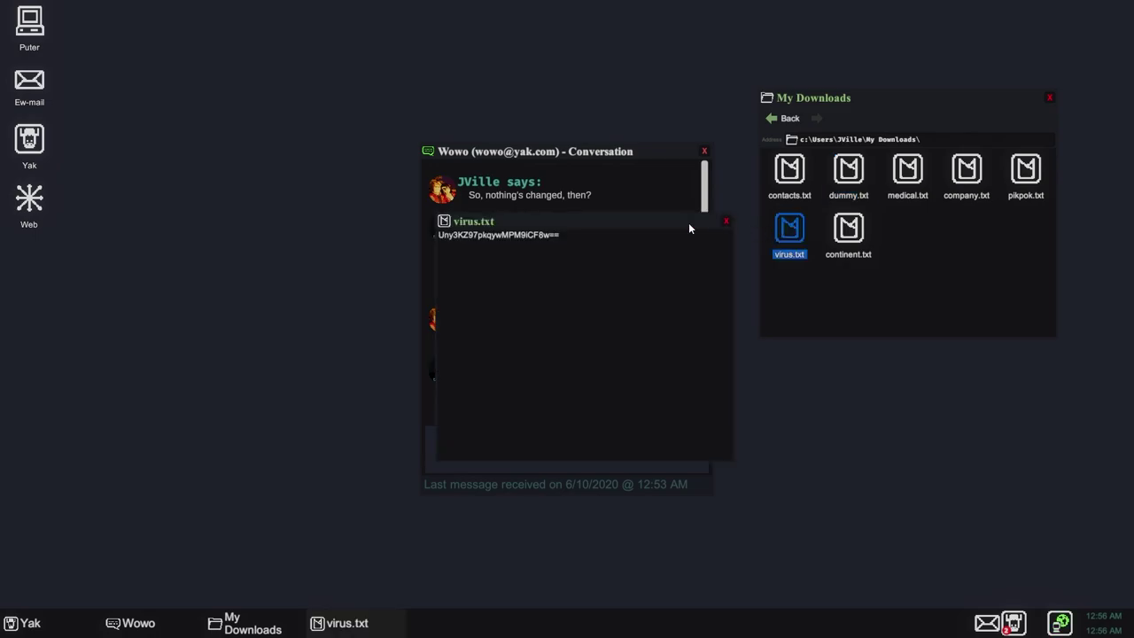
pyautogui.click(726, 221)
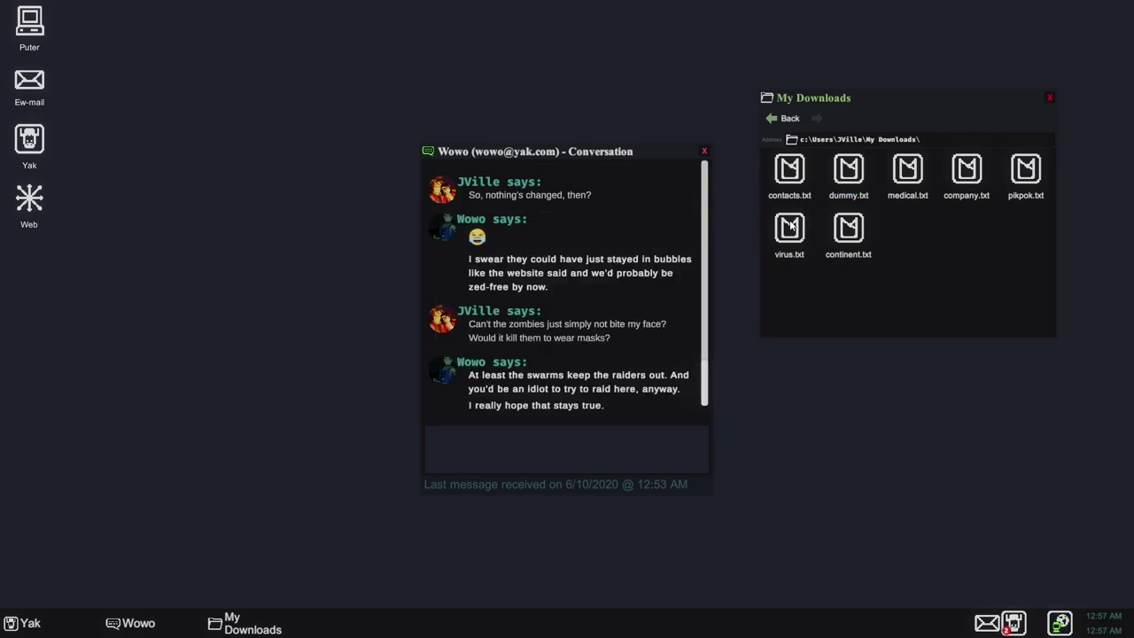
pyautogui.doubleClick(907, 173)
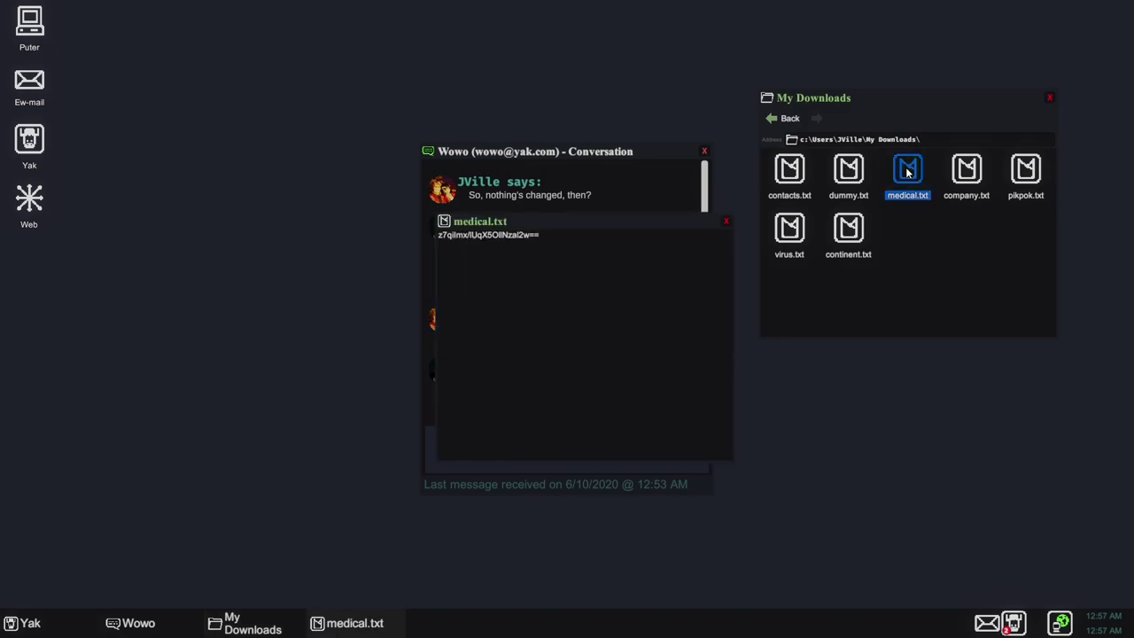
pyautogui.click(728, 221)
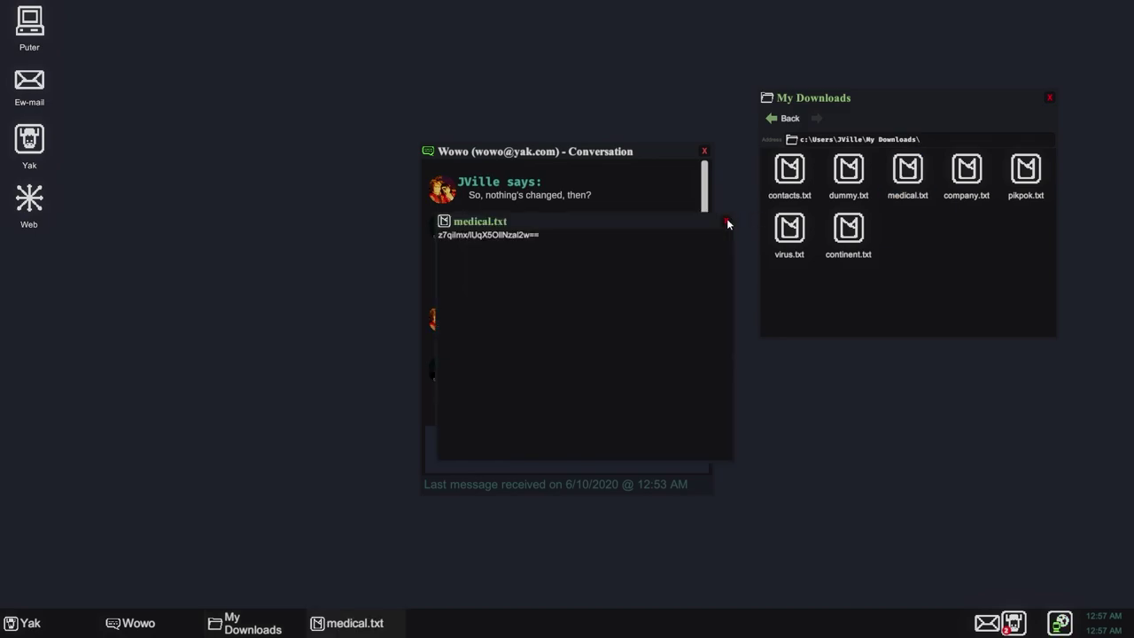
pyautogui.click(769, 121)
pyautogui.doubleClick(896, 170)
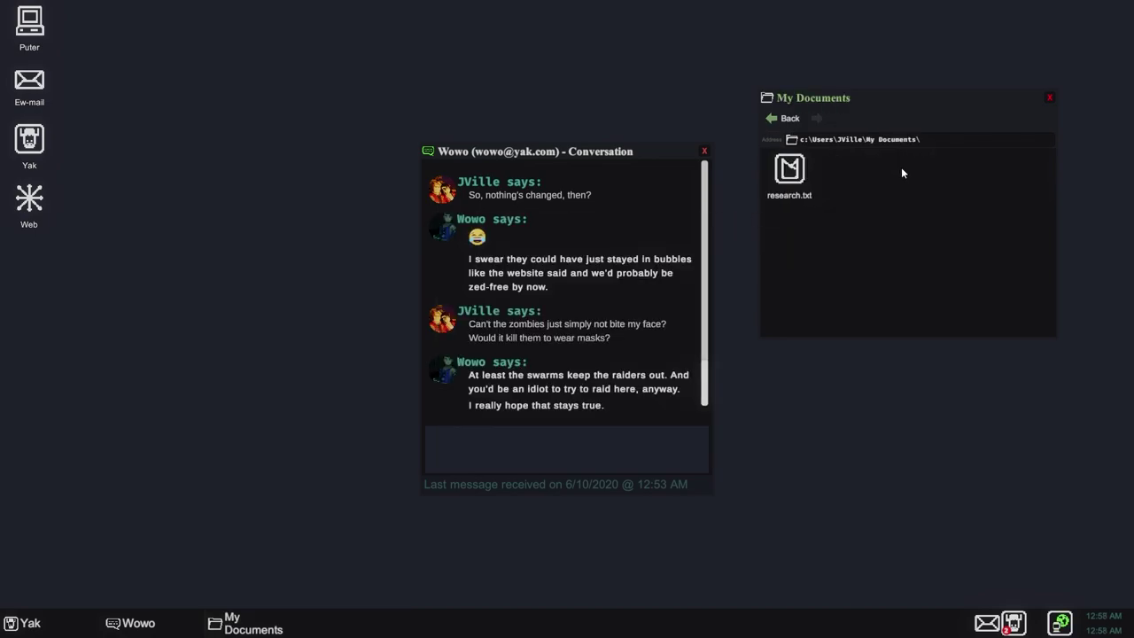
pyautogui.doubleClick(798, 172)
pyautogui.click(728, 222)
pyautogui.click(777, 120)
pyautogui.doubleClick(1026, 179)
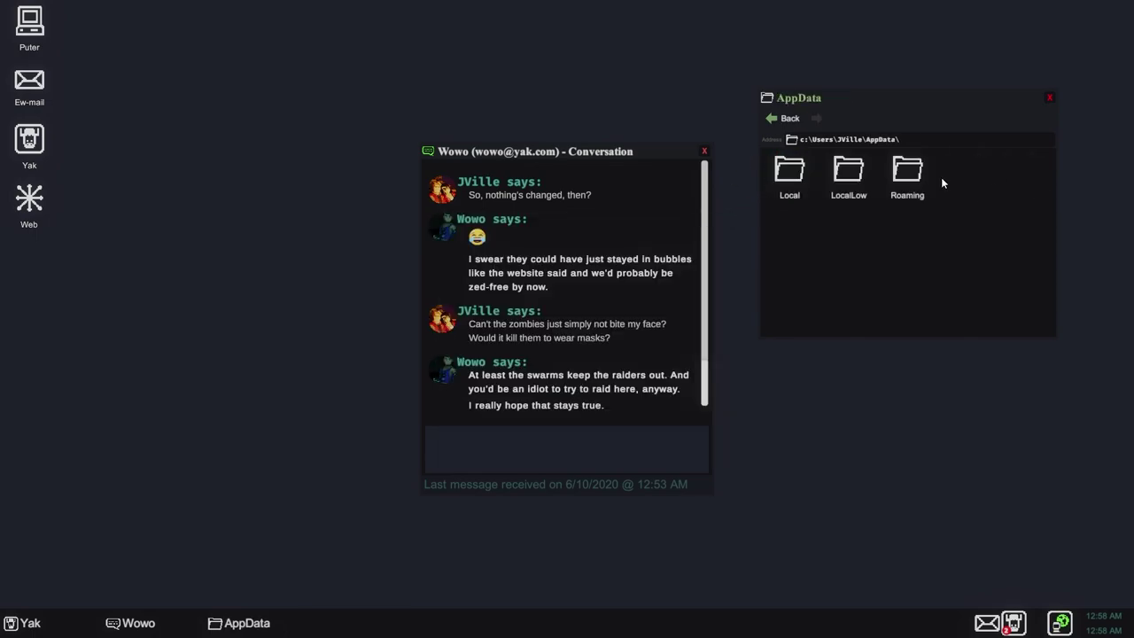
pyautogui.doubleClick(907, 175)
pyautogui.doubleClick(793, 173)
pyautogui.click(769, 116)
pyautogui.click(770, 116)
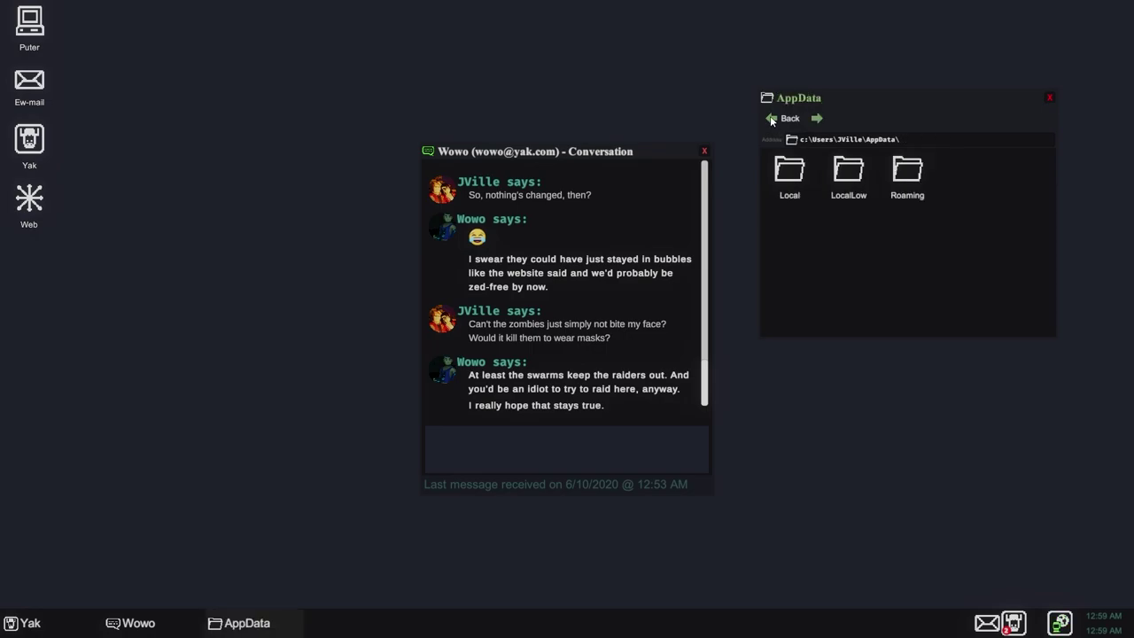
pyautogui.click(770, 116)
pyautogui.doubleClick(967, 171)
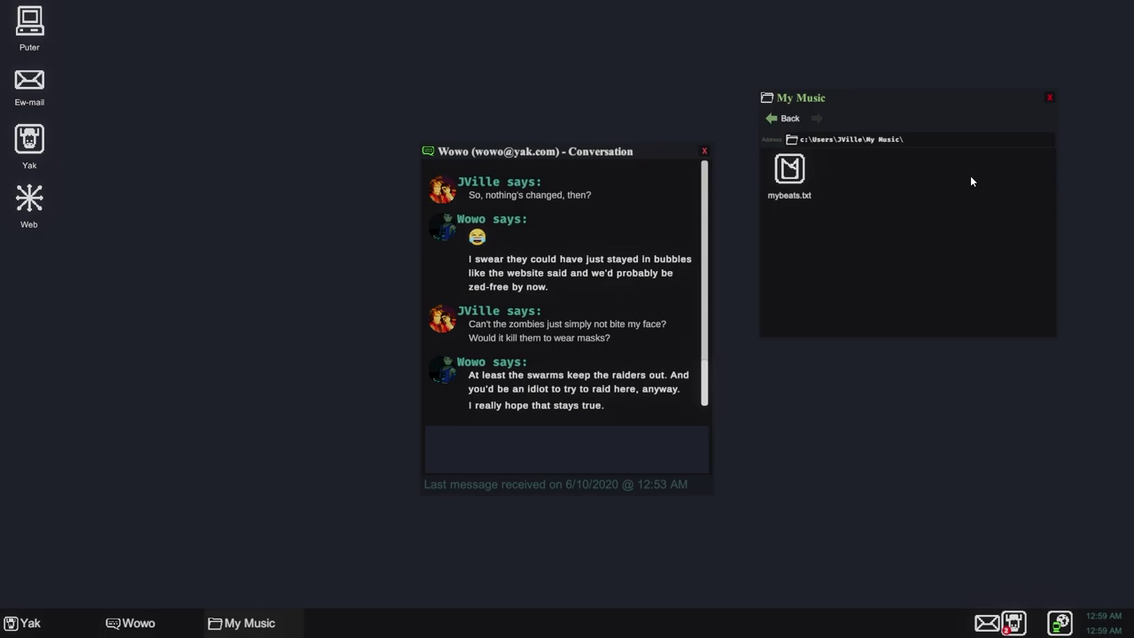
pyautogui.click(770, 119)
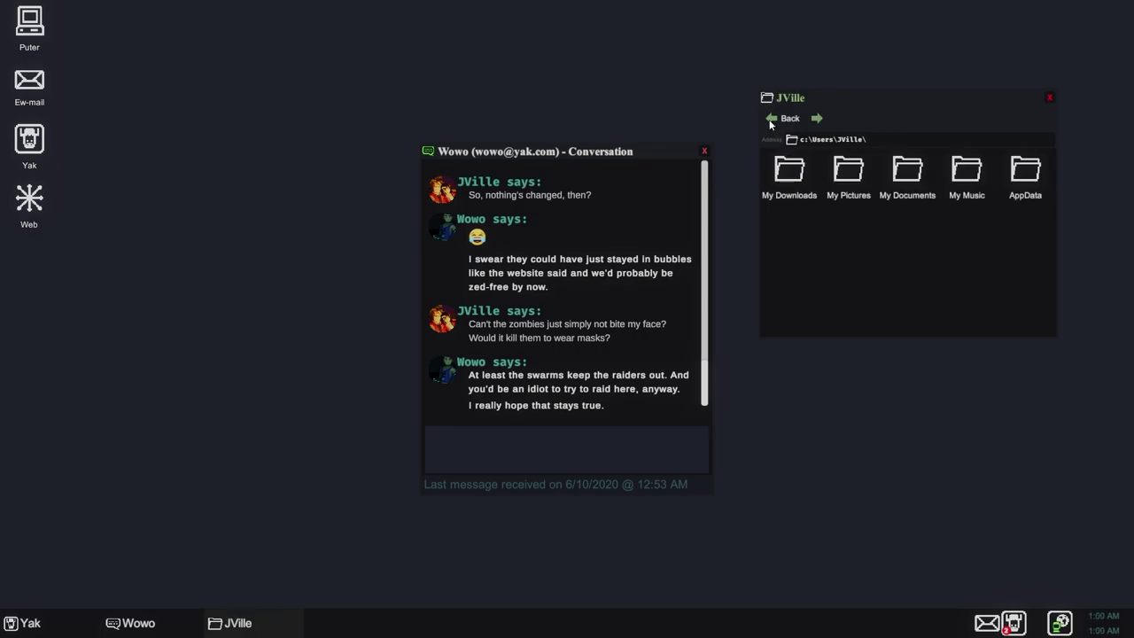
# - Close the file browser and place the Yak contact list on the right
pyautogui.click(1050, 98)
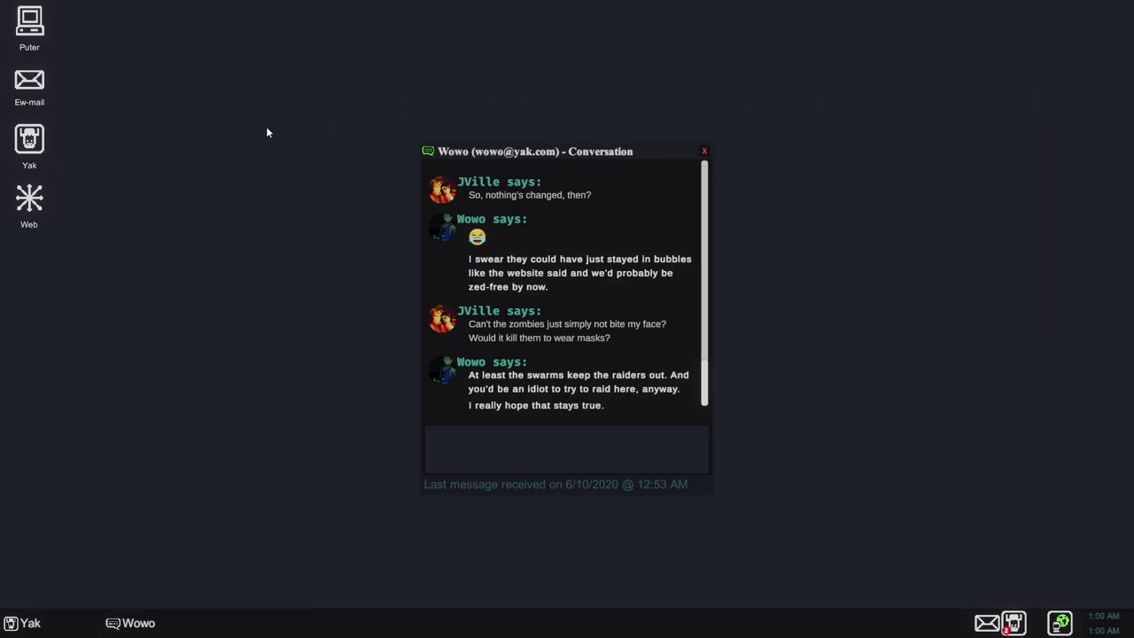
pyautogui.click(4, 620)
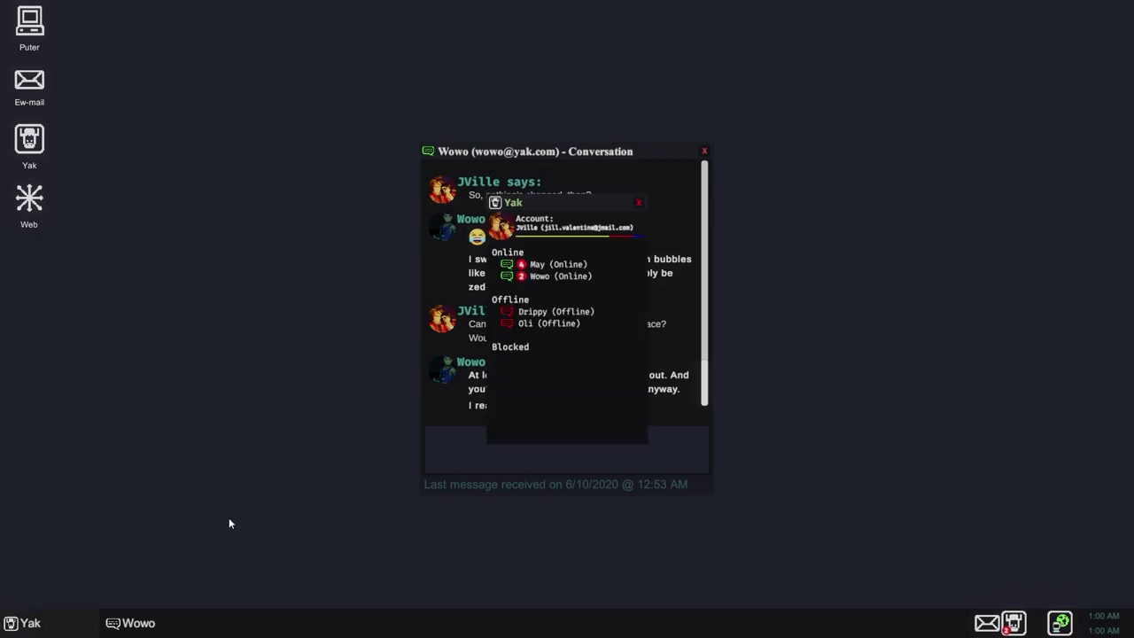
pyautogui.moveTo(562, 201); pyautogui.dragTo(897, 136)
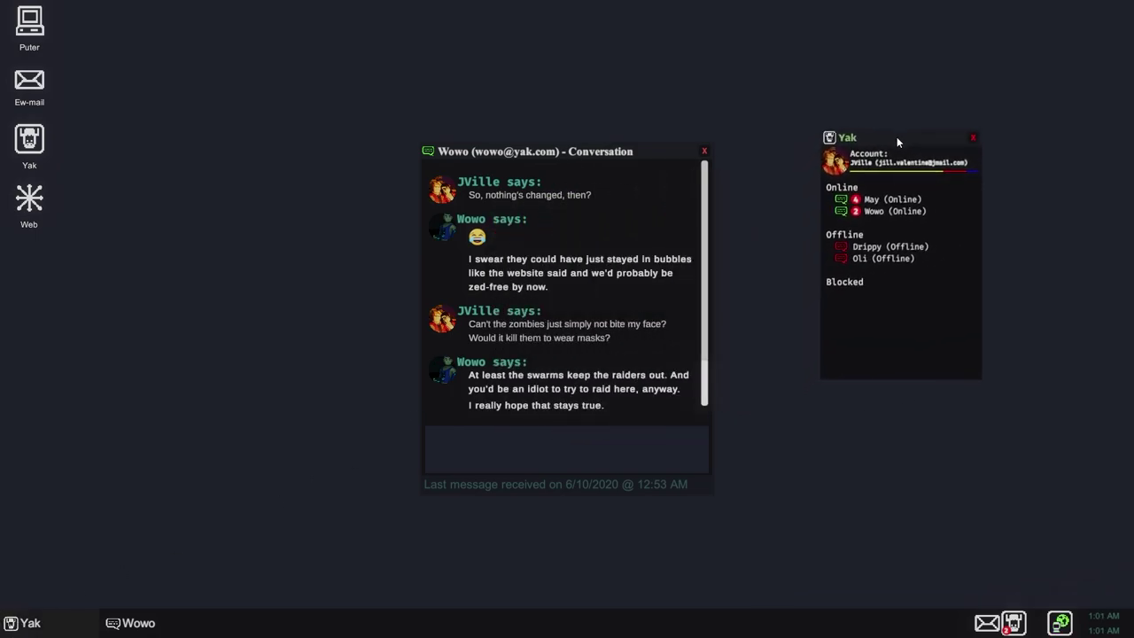
# - Open the Drippy and Oli conversations, then close them both
pyautogui.doubleClick(884, 247)
pyautogui.doubleClick(886, 259)
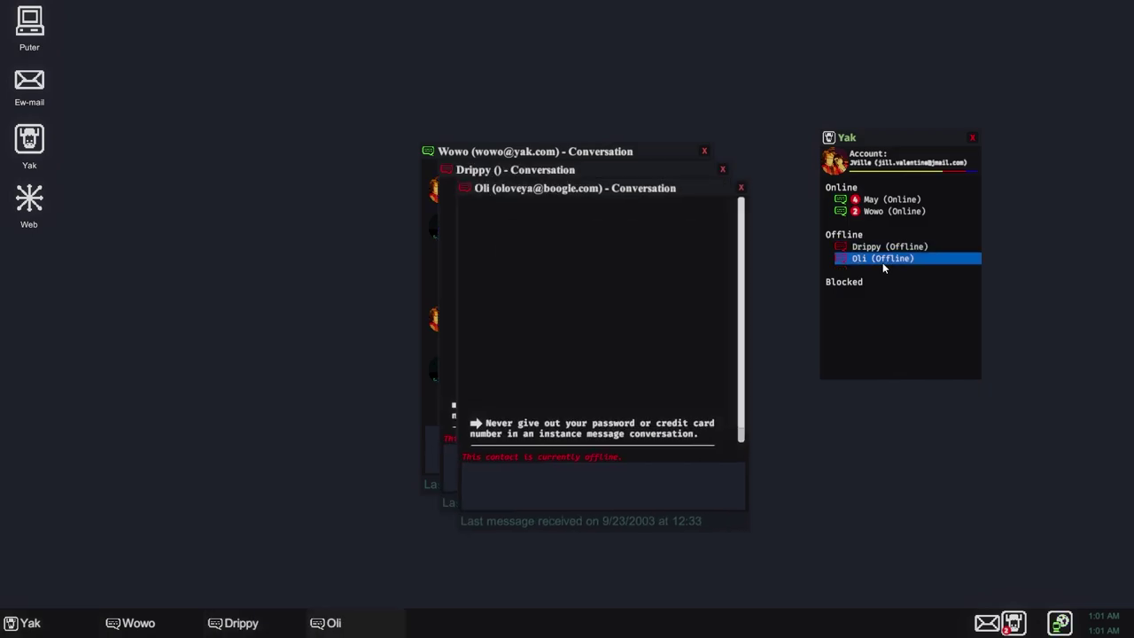
pyautogui.click(742, 189)
pyautogui.moveTo(620, 170); pyautogui.dragTo(733, 178)
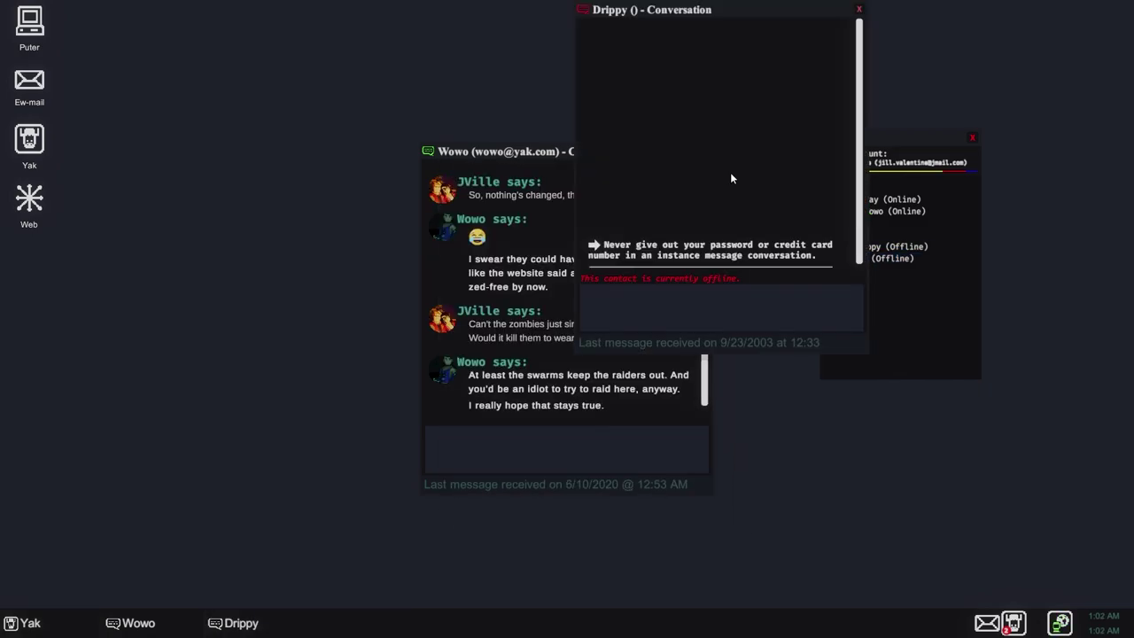
pyautogui.click(858, 10)
# - Open May's chat at the top-left and close Wowo's conversation
pyautogui.doubleClick(880, 199)
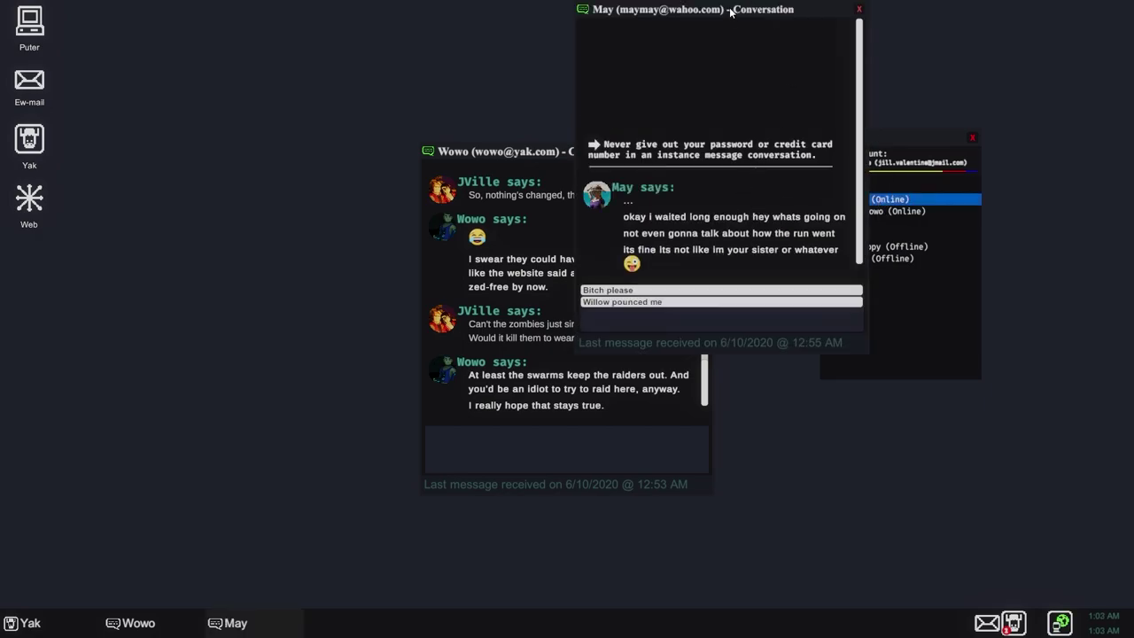
pyautogui.moveTo(731, 11); pyautogui.dragTo(267, 11)
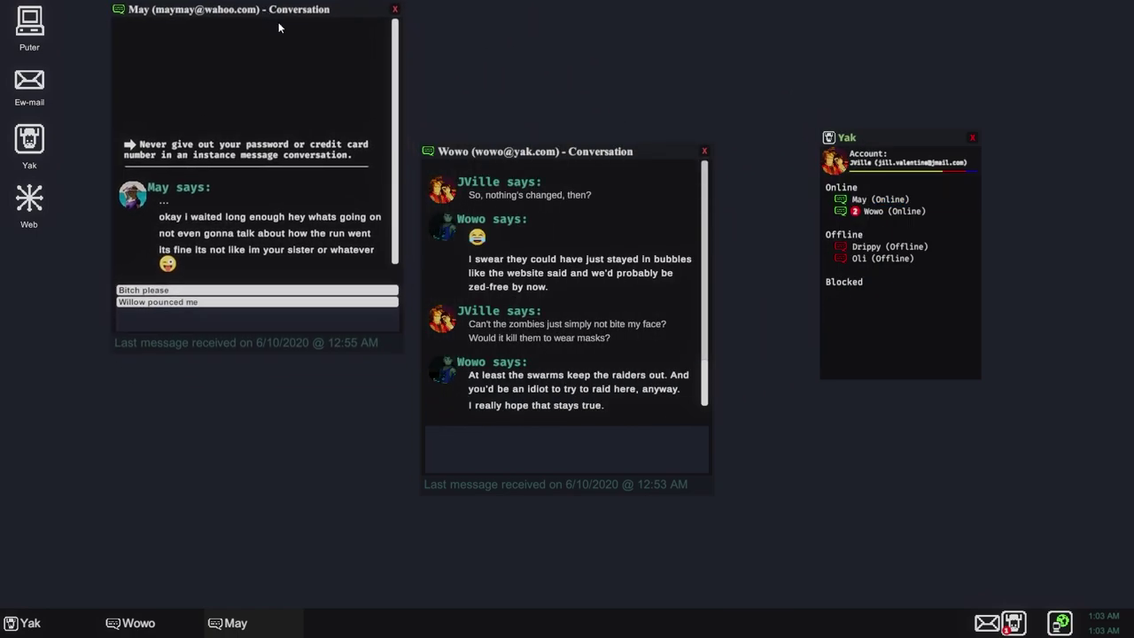
pyautogui.moveTo(501, 150); pyautogui.dragTo(498, 11)
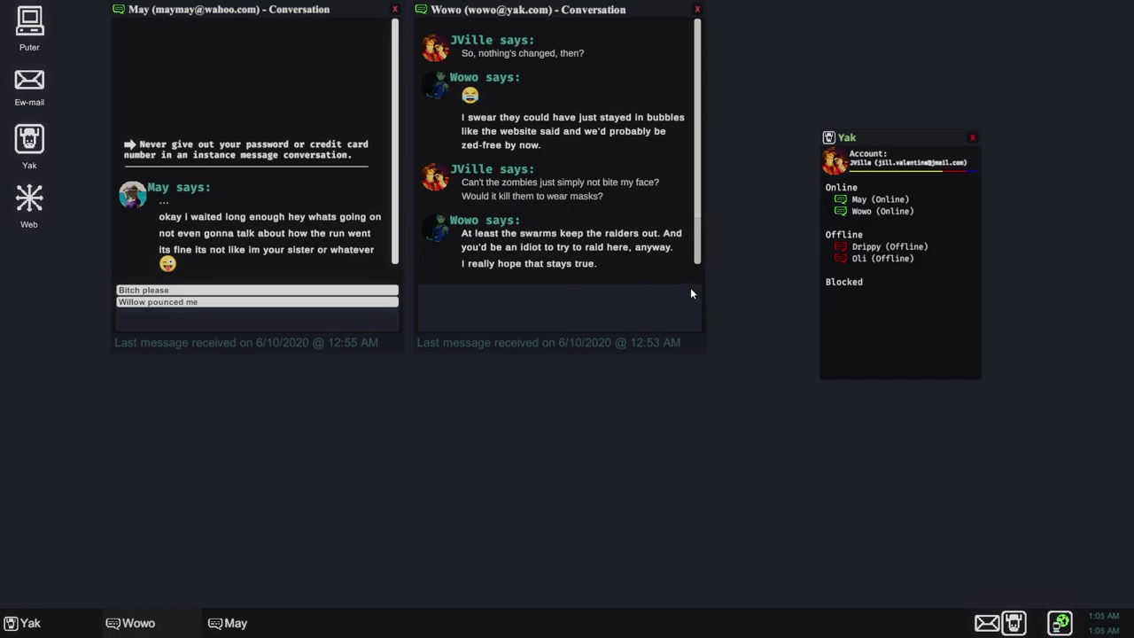
pyautogui.click(697, 9)
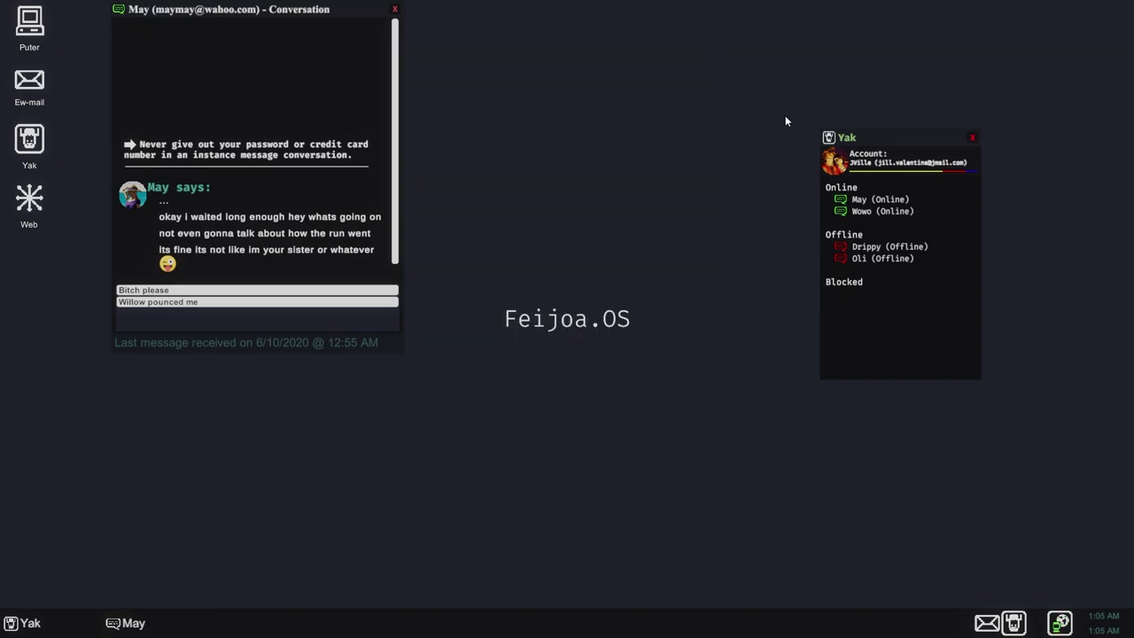
# - Close the contact list, tell May that JVille is fine, and open Ew-Mail
pyautogui.click(972, 138)
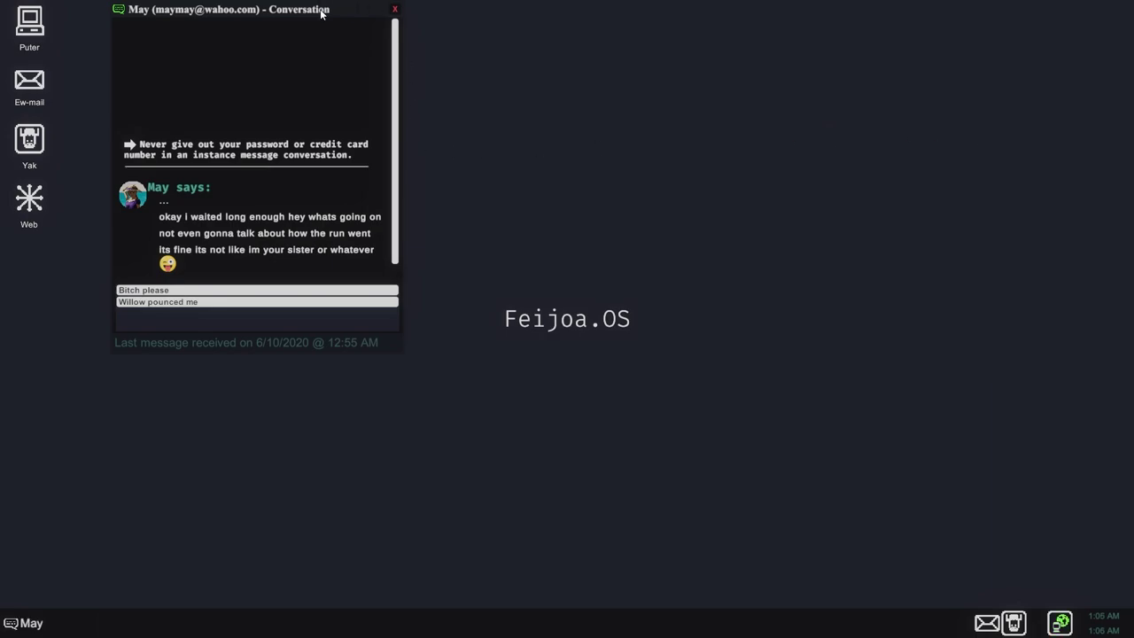
pyautogui.moveTo(333, 8); pyautogui.dragTo(760, 53)
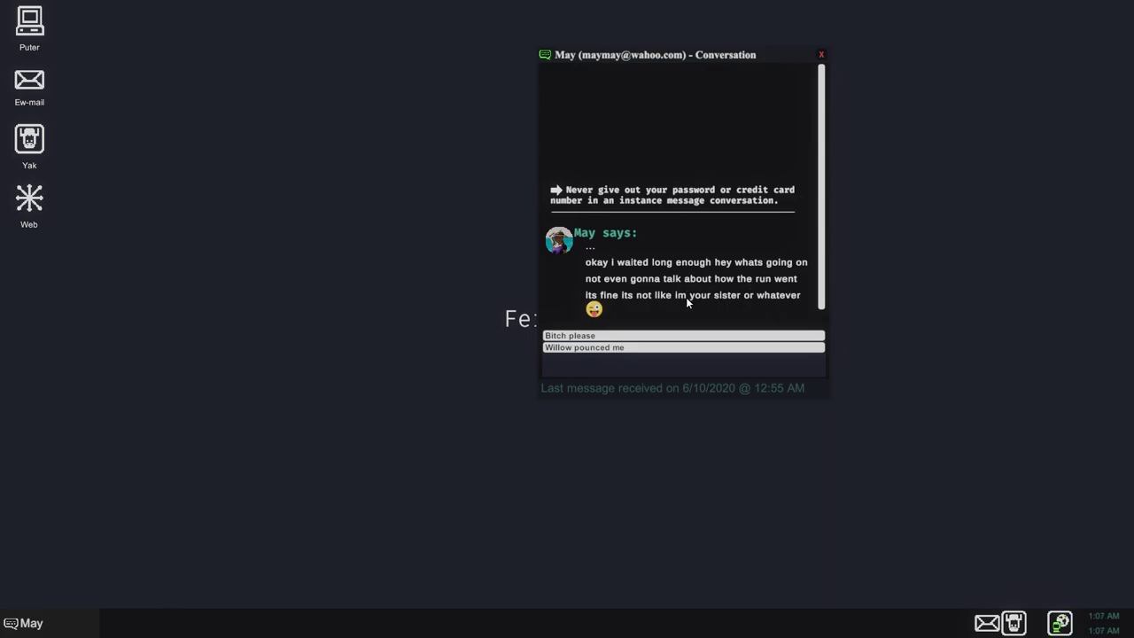
pyautogui.click(591, 335)
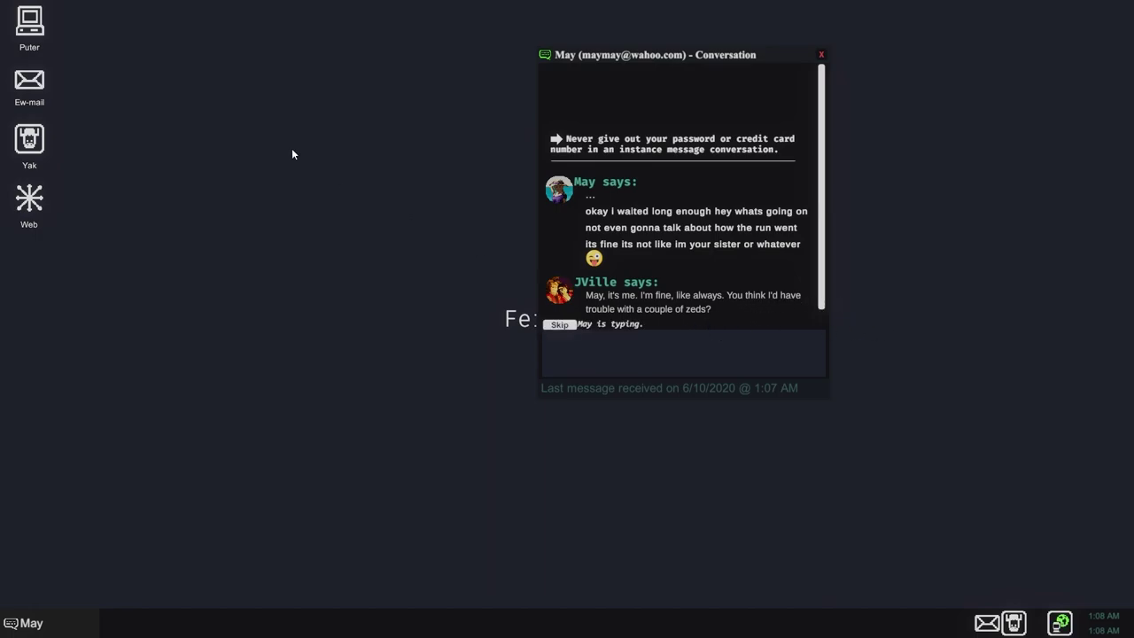
pyautogui.doubleClick(29, 84)
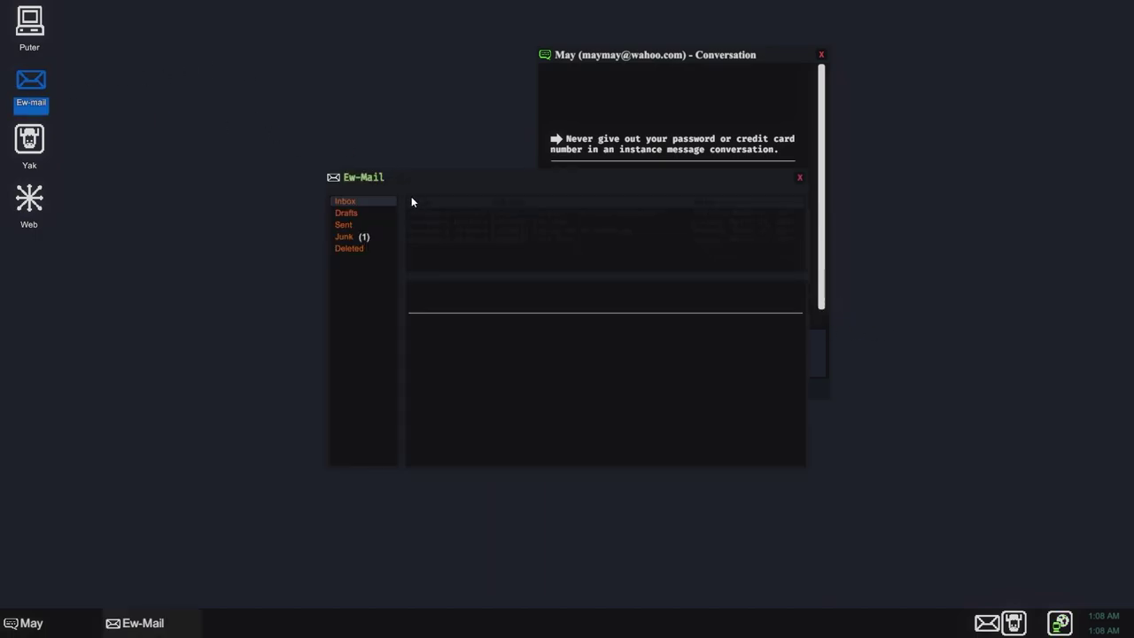
# - Read the Foreign Contagion Outbreak, Lockdown and Last Email messages in Ew-Mail
pyautogui.moveTo(531, 174); pyautogui.dragTo(394, 136)
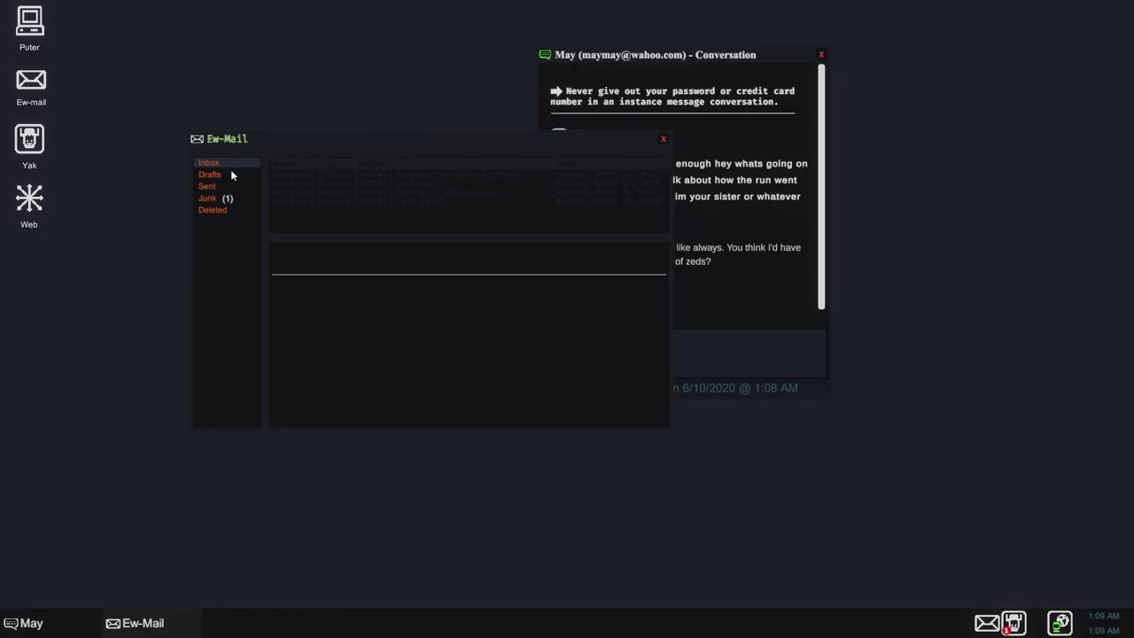
pyautogui.click(289, 176)
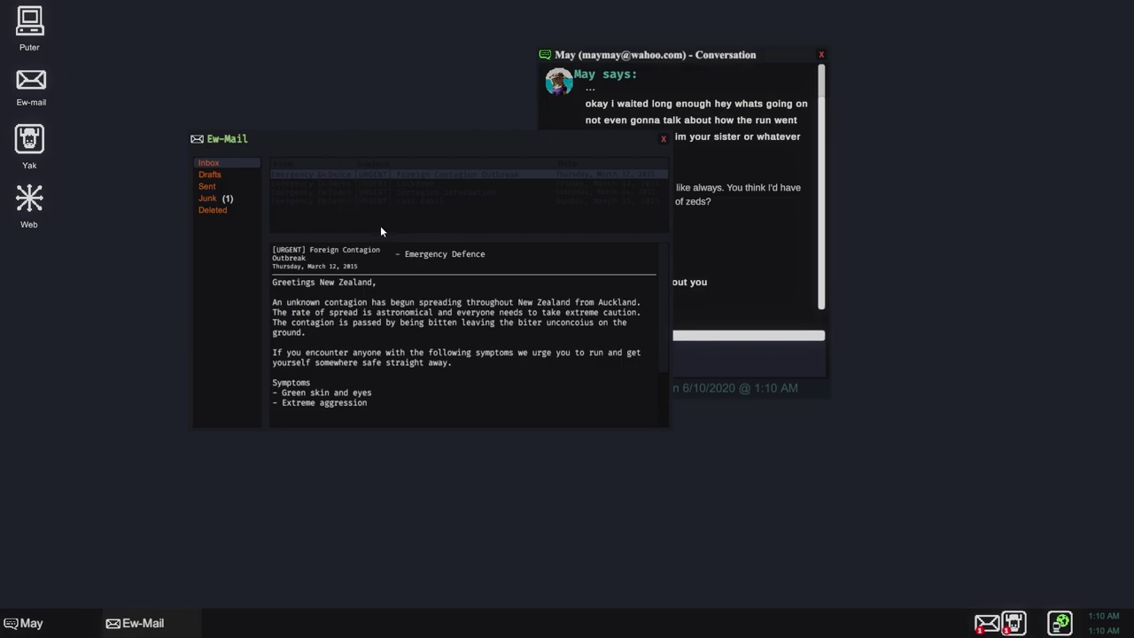
pyautogui.click(438, 183)
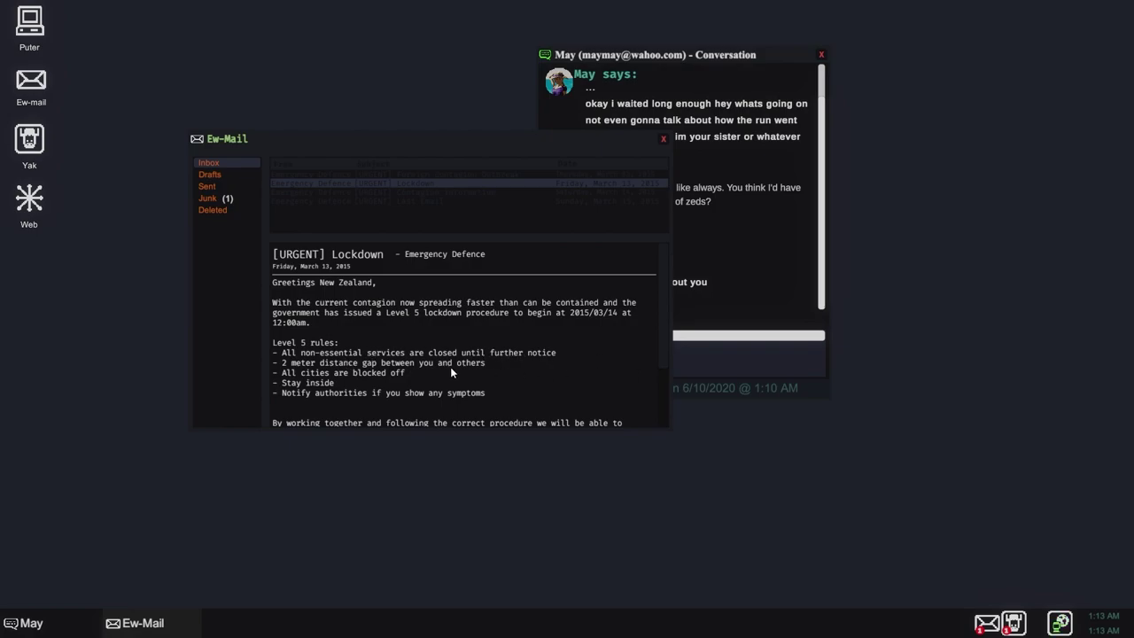
pyautogui.scroll(-3, 455, 374)
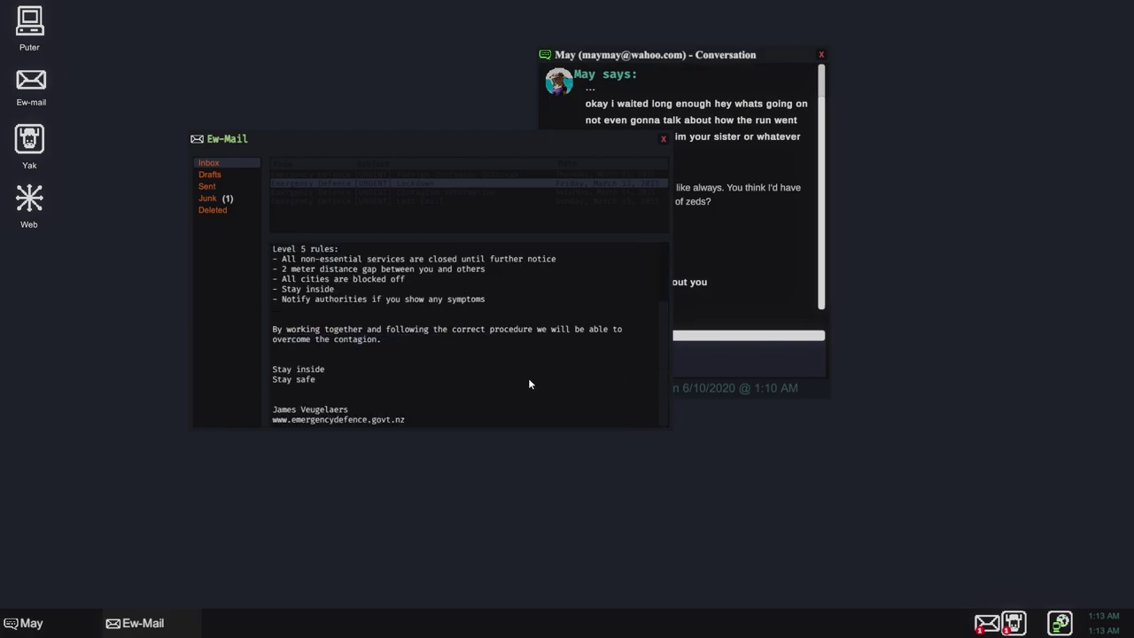
pyautogui.scroll(3, 519, 364)
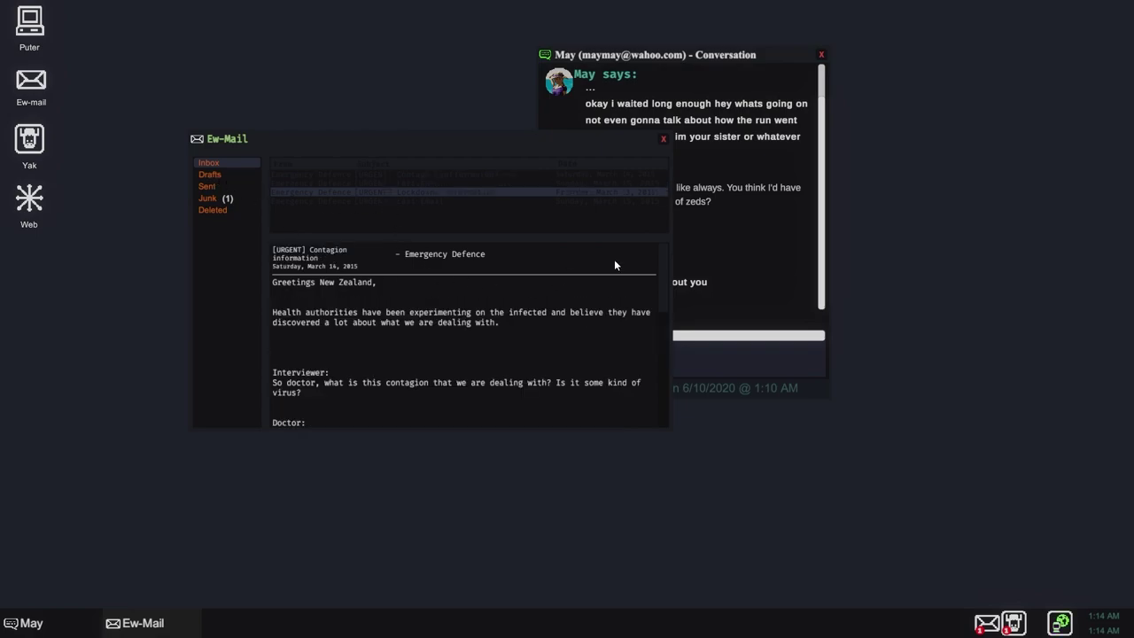
pyautogui.scroll(-1, 602, 258)
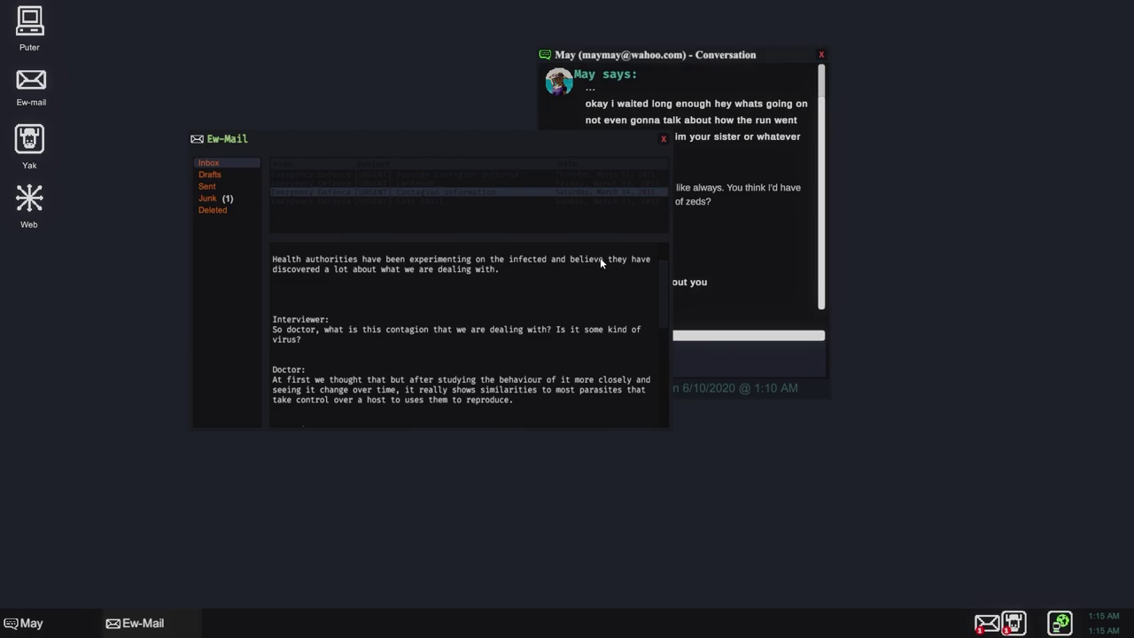
pyautogui.scroll(-1, 603, 262)
pyautogui.scroll(-1, 602, 262)
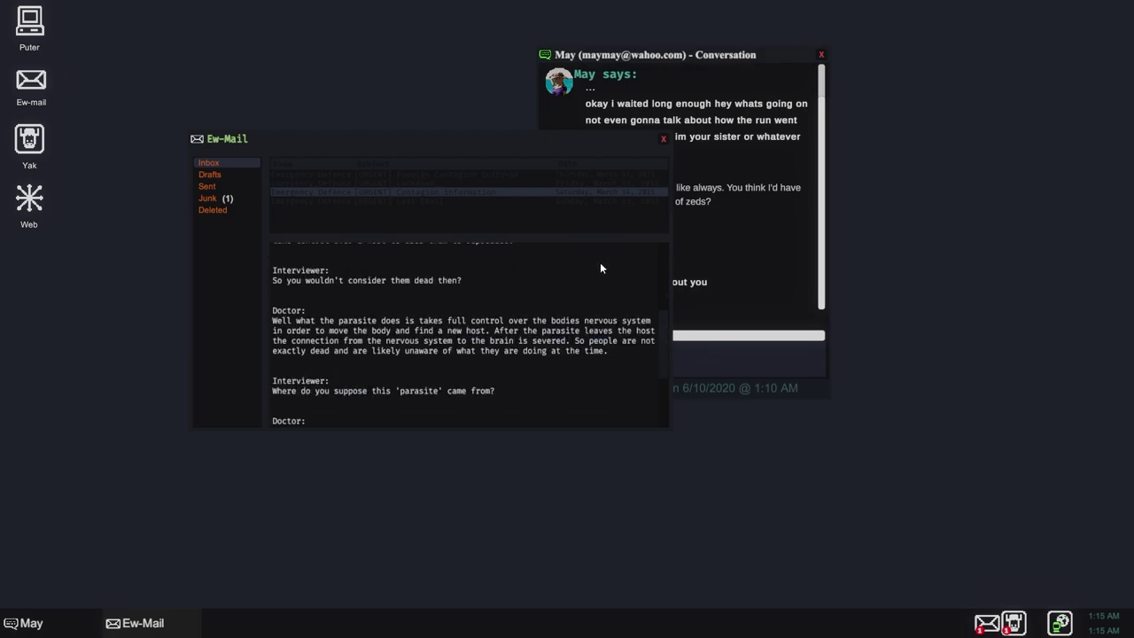
pyautogui.scroll(-2, 599, 262)
pyautogui.scroll(-1, 600, 262)
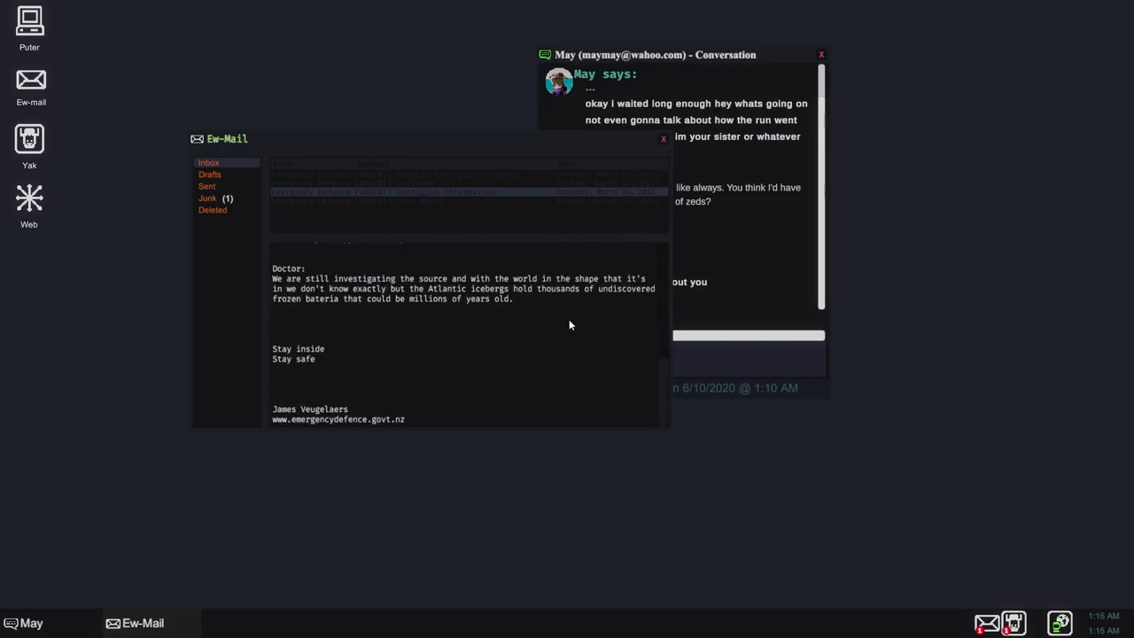
pyautogui.scroll(3, 567, 319)
pyautogui.scroll(3, 562, 308)
pyautogui.click(319, 199)
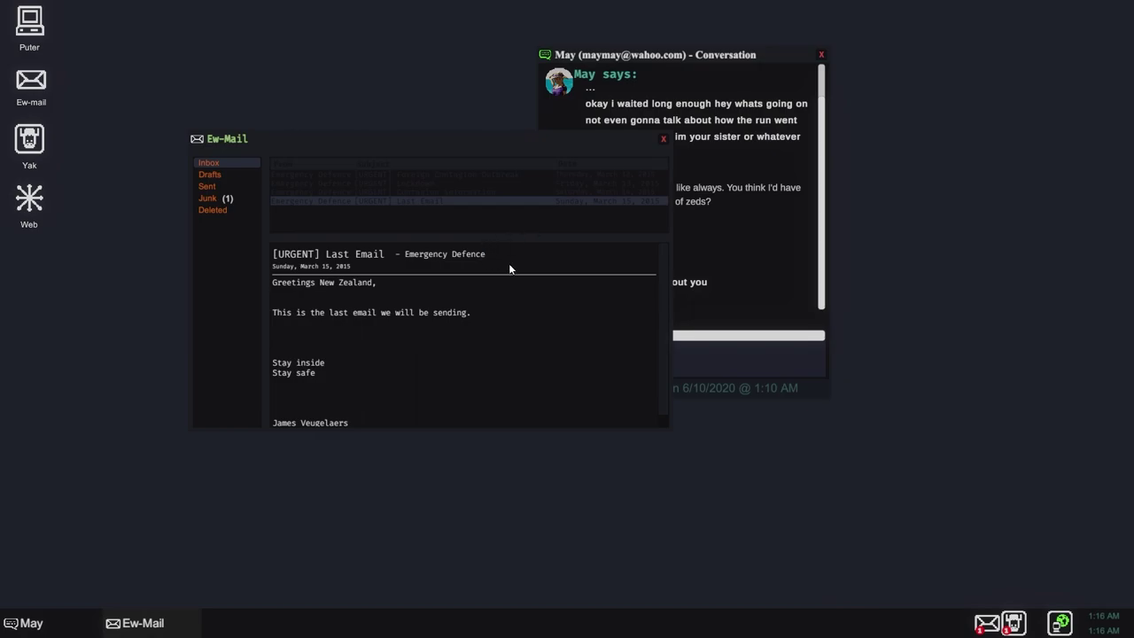
pyautogui.scroll(-1, 566, 265)
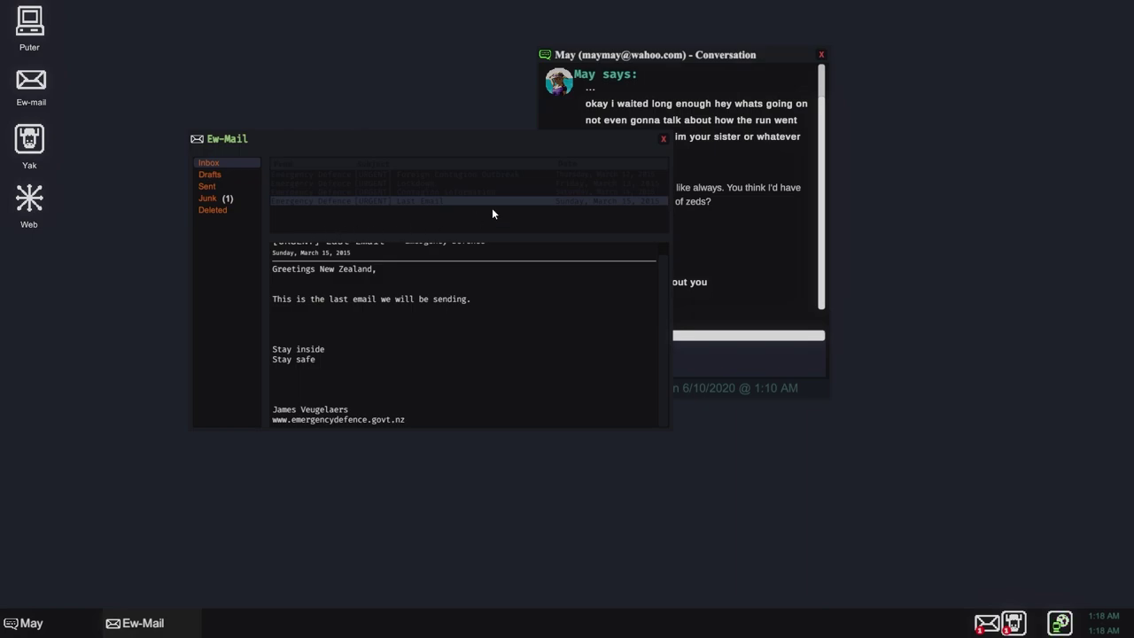
pyautogui.click(210, 175)
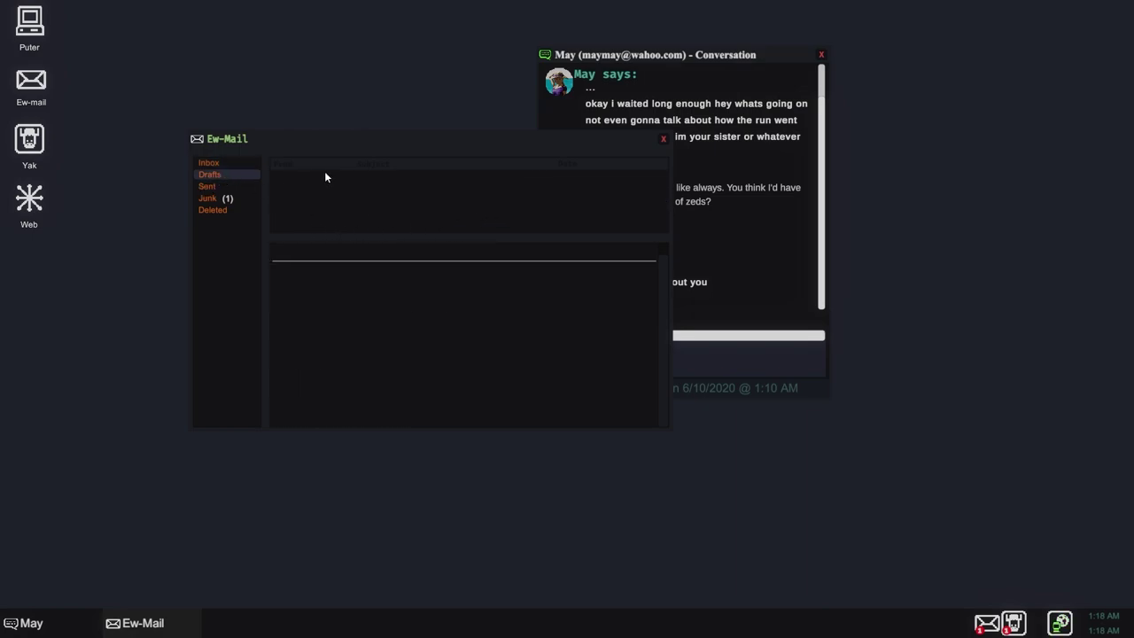
pyautogui.click(209, 186)
pyautogui.click(208, 198)
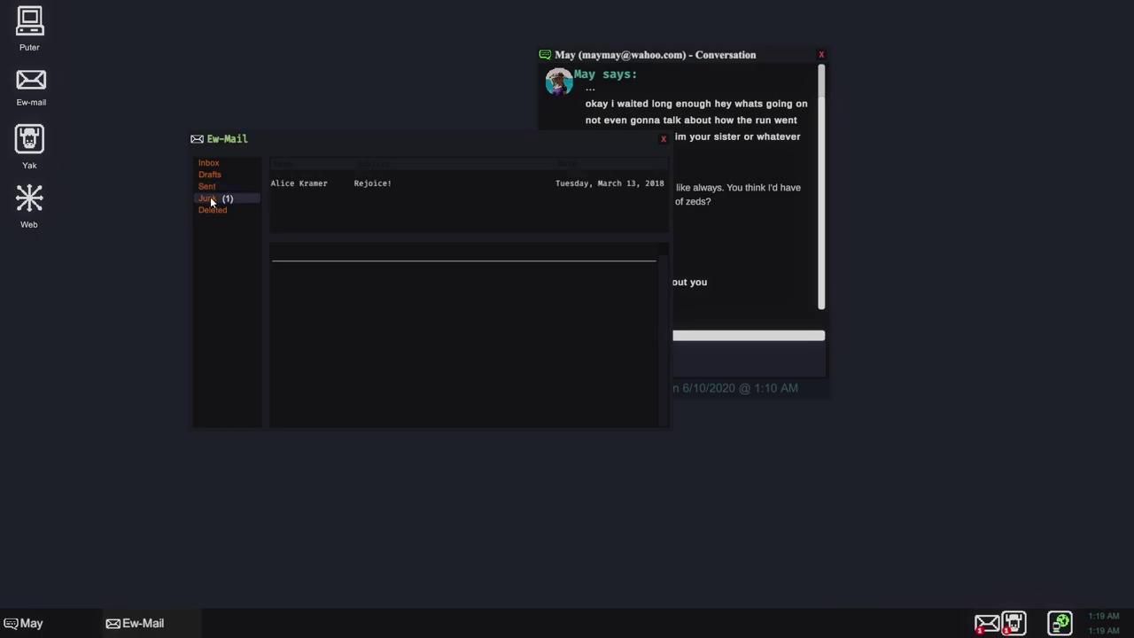
pyautogui.click(312, 190)
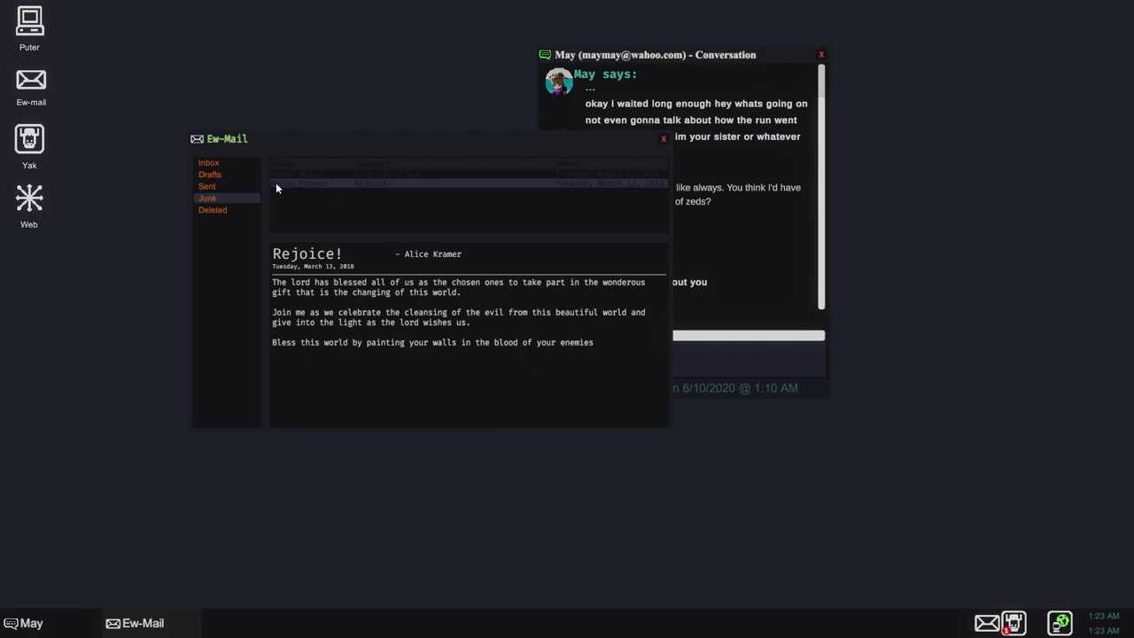
# - Check the Deleted folder, return to the Inbox, and close Ew-Mail
pyautogui.click(220, 213)
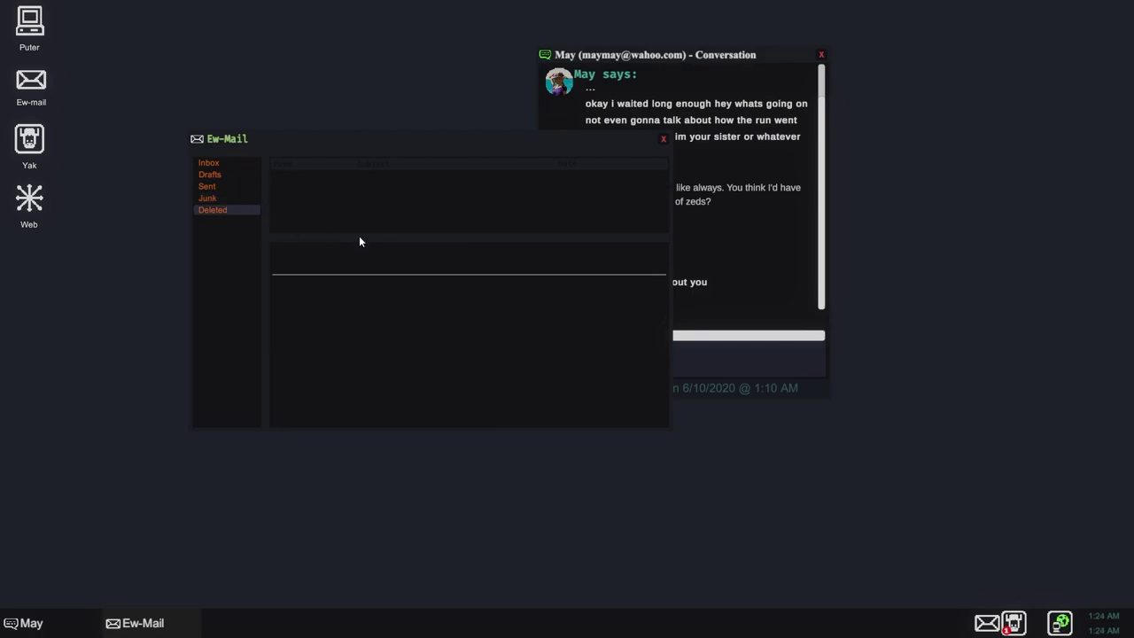
pyautogui.click(209, 198)
pyautogui.click(210, 186)
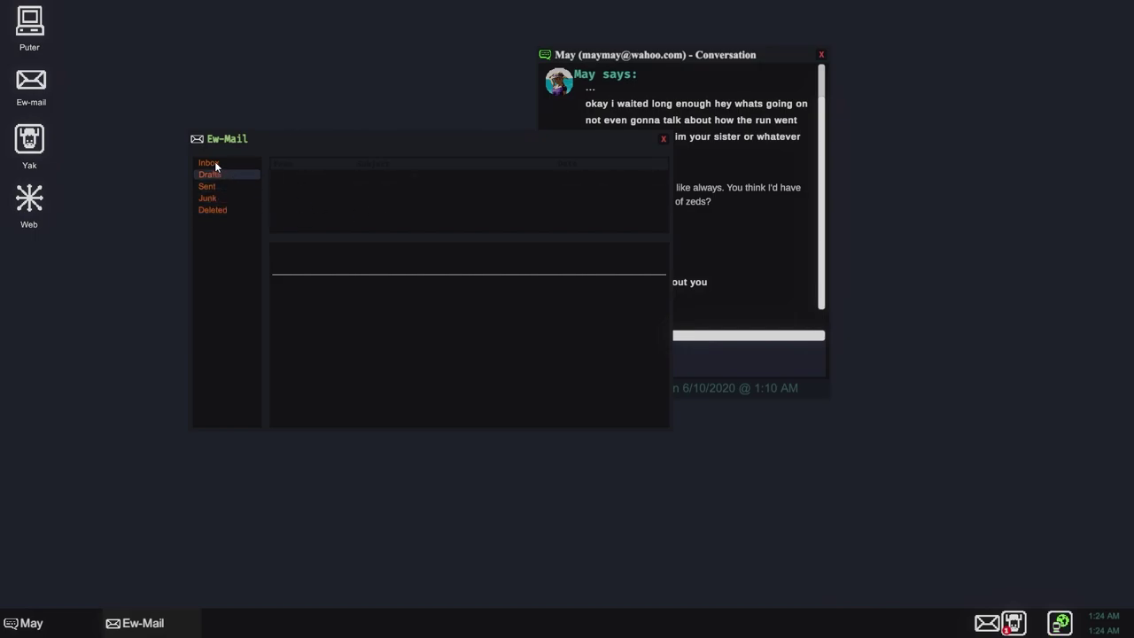
pyautogui.click(214, 162)
pyautogui.click(663, 139)
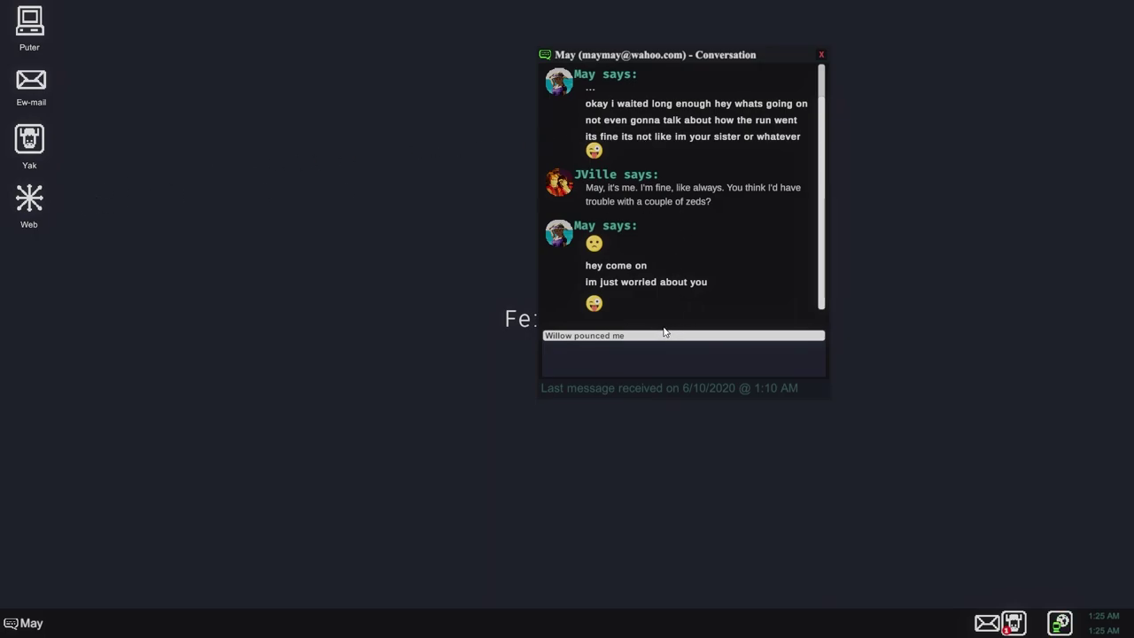
# - Tell May 'Willow pounced me' and reopen the Civil Defence web page
pyautogui.click(616, 337)
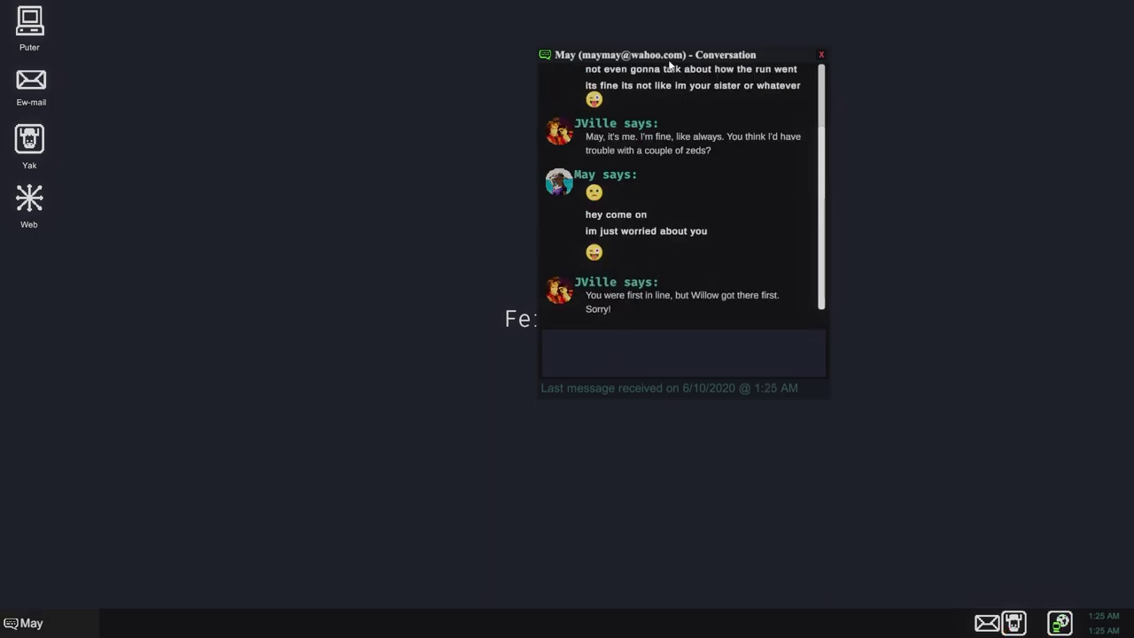
pyautogui.moveTo(672, 55); pyautogui.dragTo(994, 7)
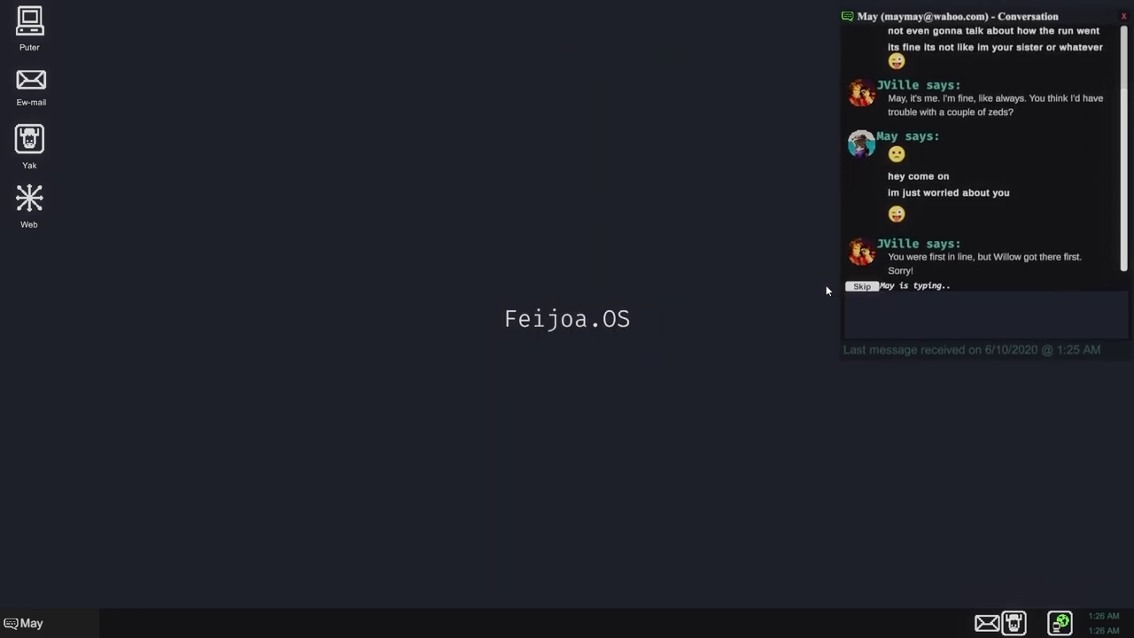
pyautogui.doubleClick(29, 204)
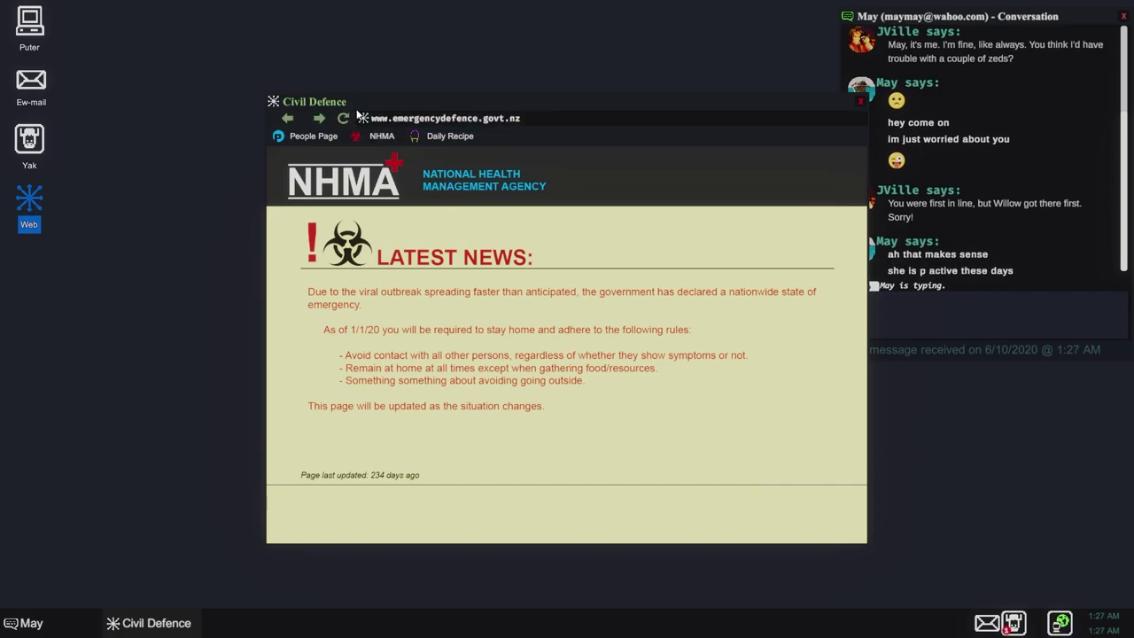
# - Try loading google.com in the browser and send May the waiting reply
pyautogui.click(464, 118)
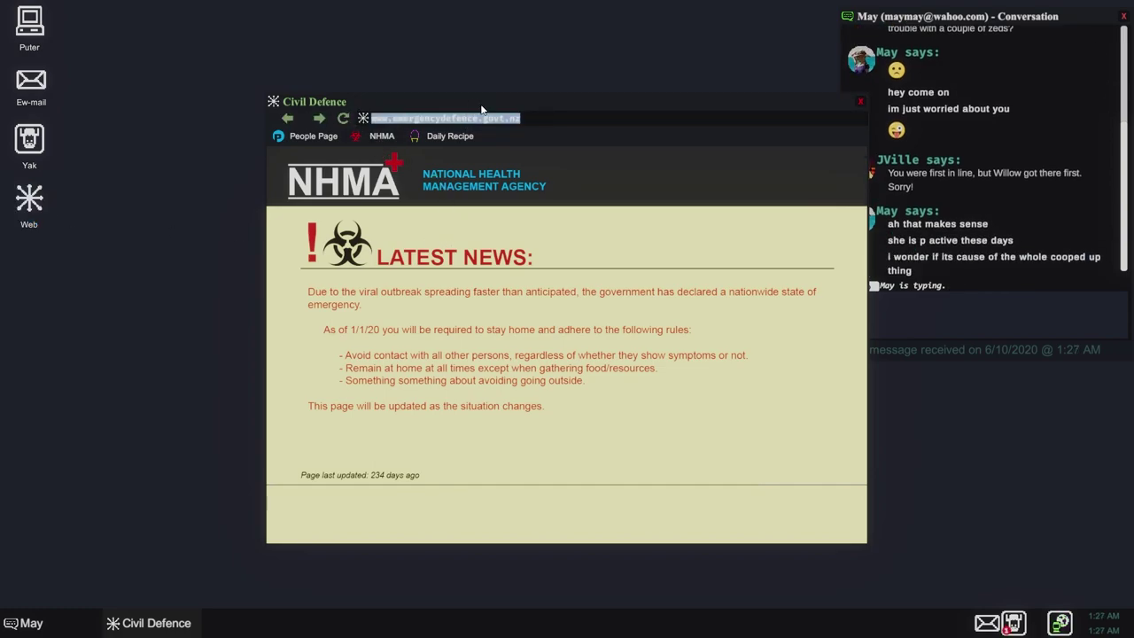
pyautogui.write('gl')
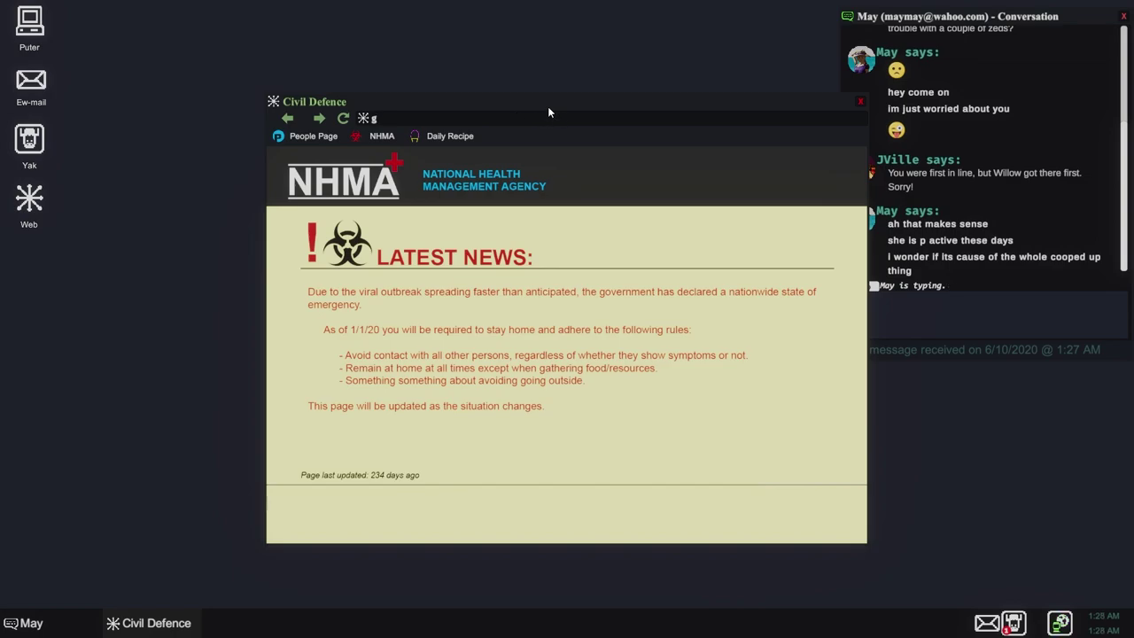
pyautogui.write('oogle.cop')
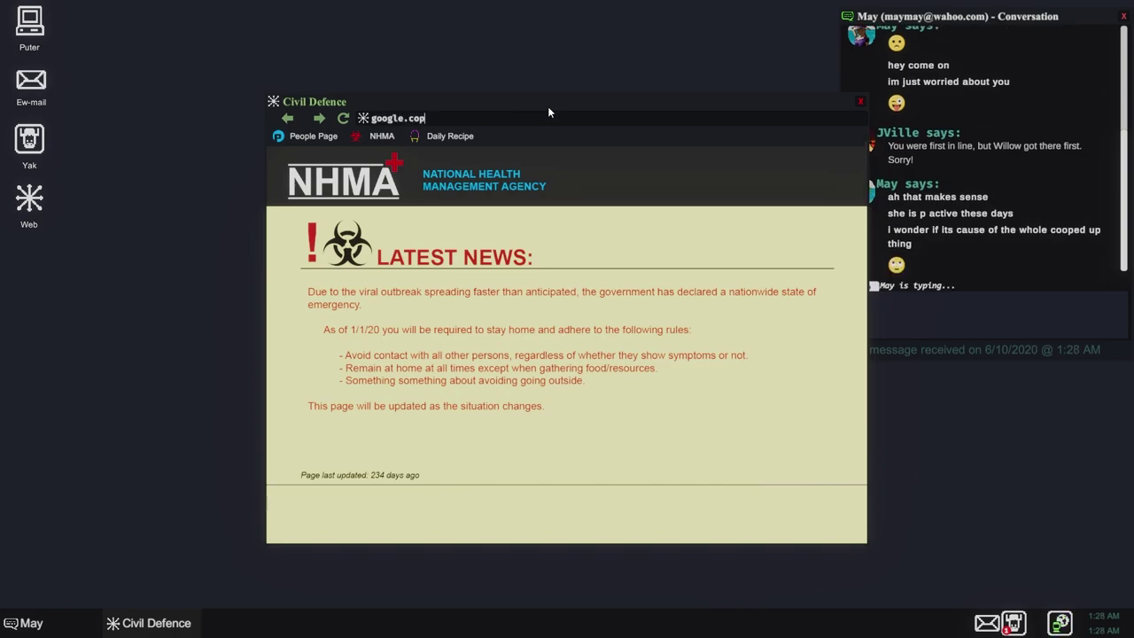
pyautogui.press('BackSpace')
pyautogui.write('m')
pyautogui.press('Return')
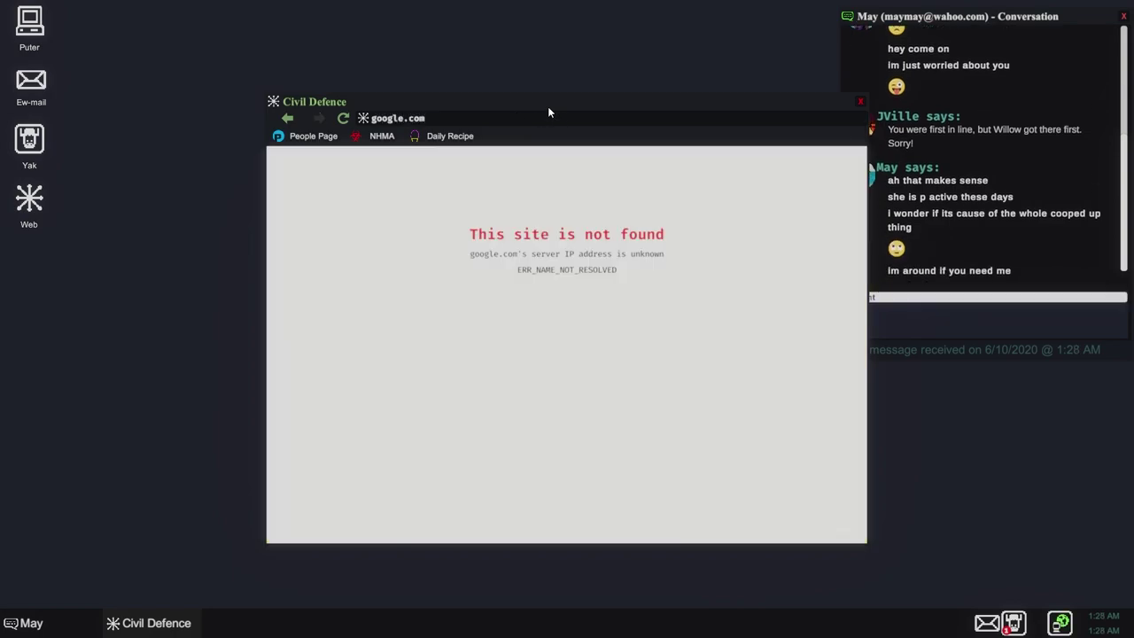
pyautogui.moveTo(570, 108); pyautogui.dragTo(465, 76)
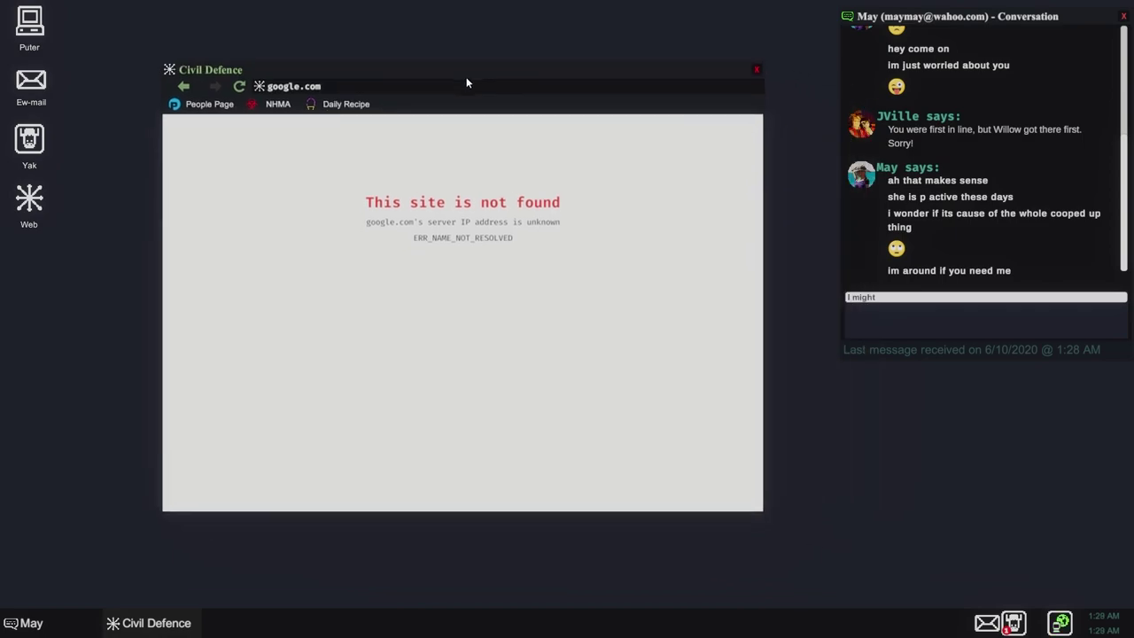
pyautogui.click(949, 300)
# - Try yahoo.com, bbc.com and another site, then return to the NHMA emergency page
pyautogui.click(360, 89)
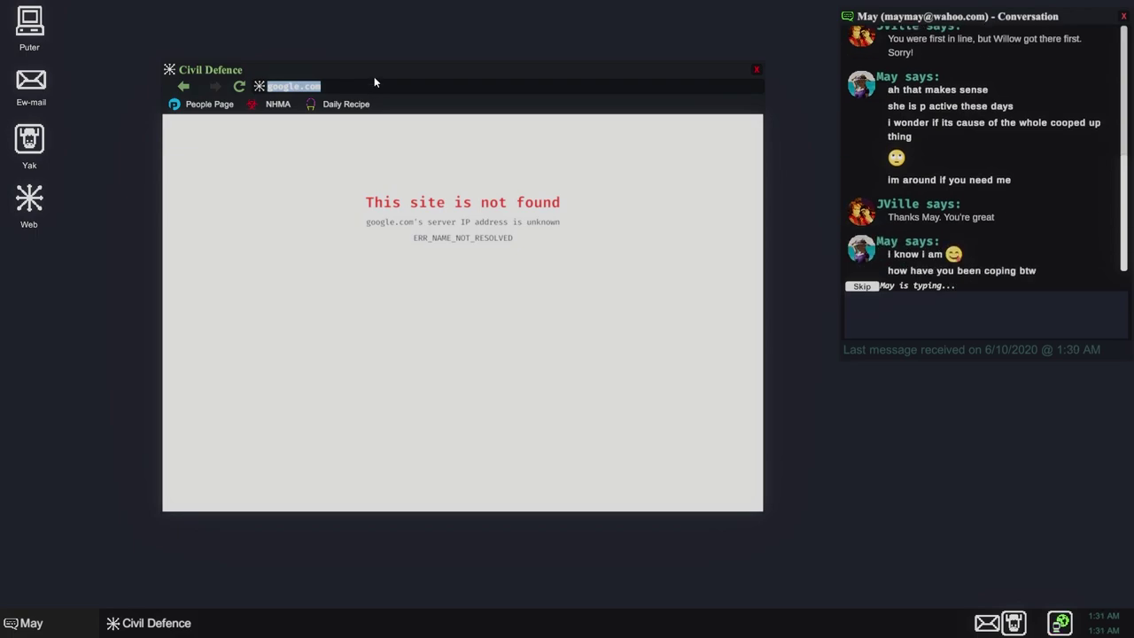
pyautogui.write('yah')
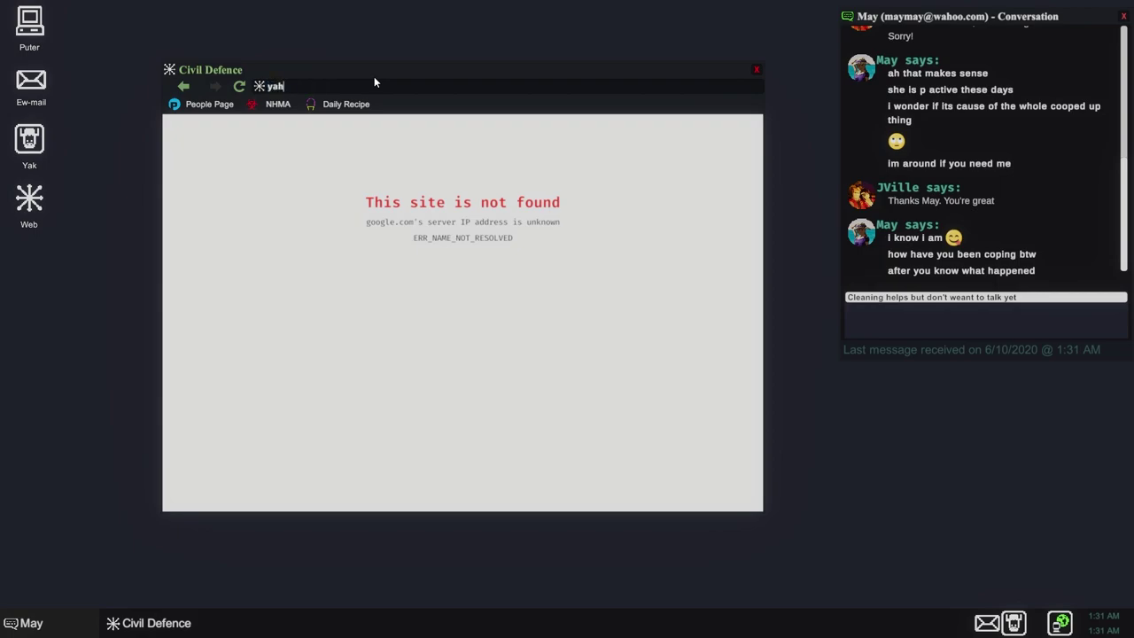
pyautogui.write('oo.com')
pyautogui.press('Return')
pyautogui.tripleClick(363, 86)
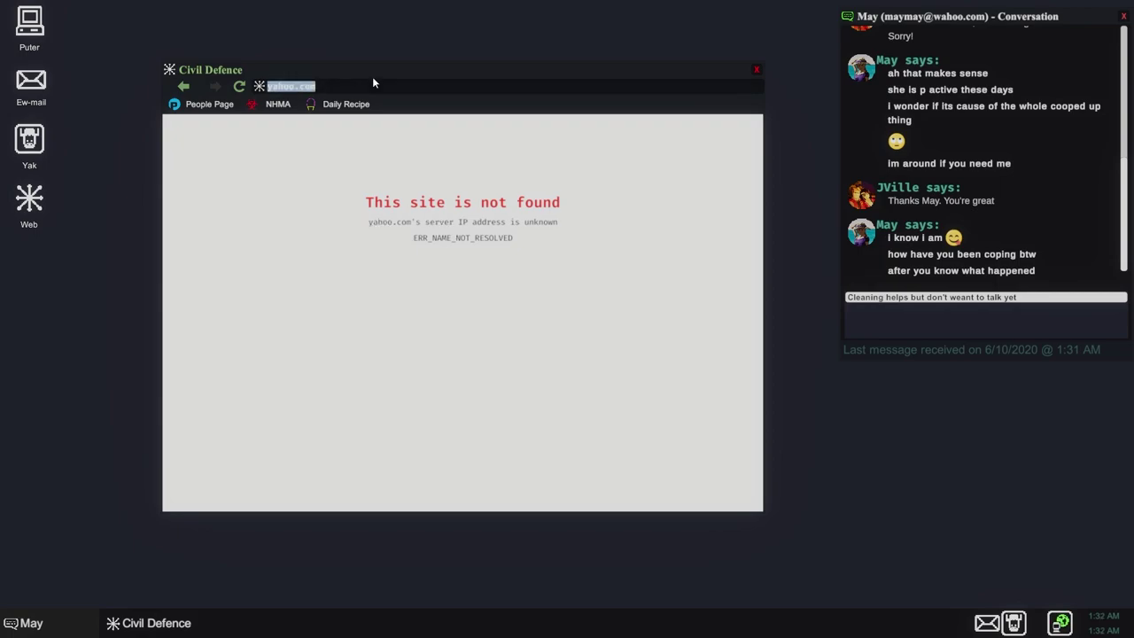
pyautogui.write('bbc')
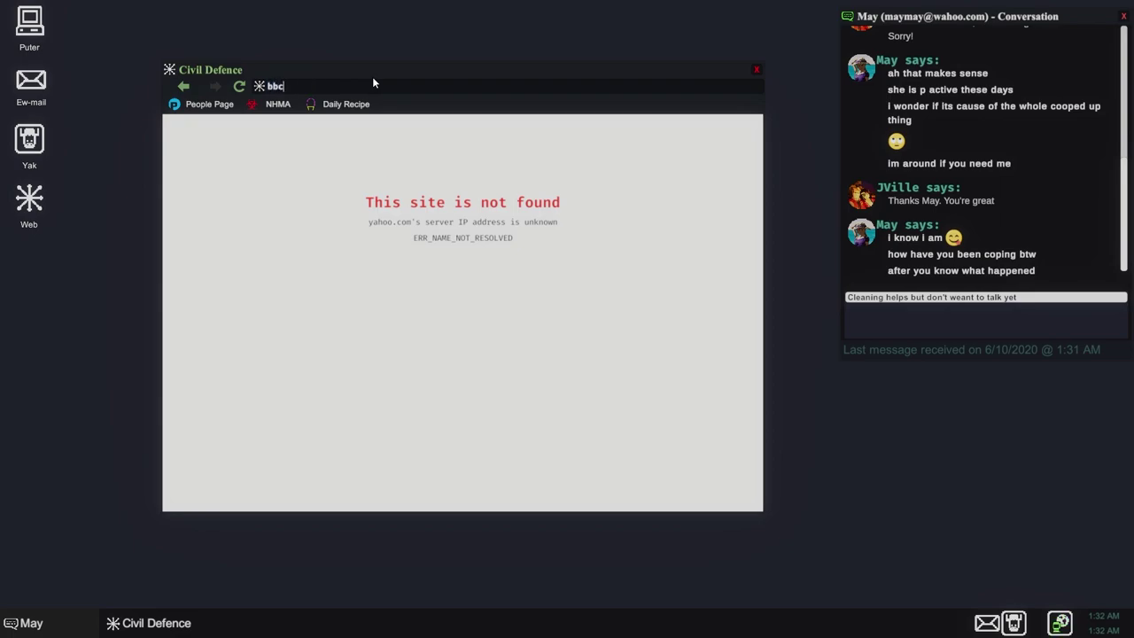
pyautogui.write('.com')
pyautogui.press('Return')
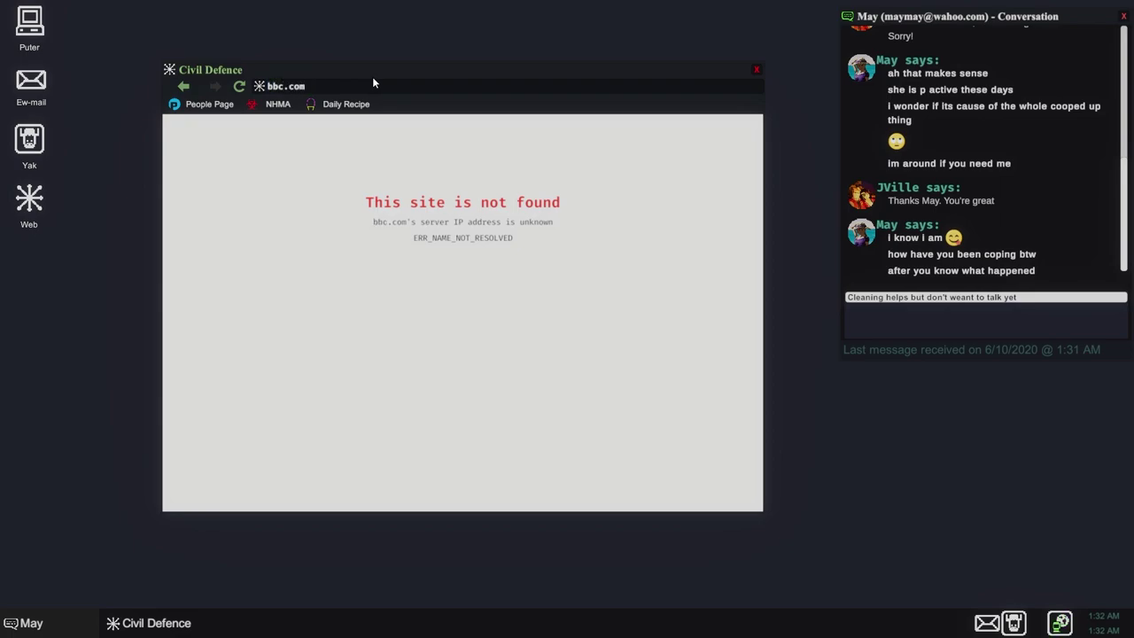
pyautogui.tripleClick(349, 86)
pyautogui.write('pornhub.com')
pyautogui.press('Return')
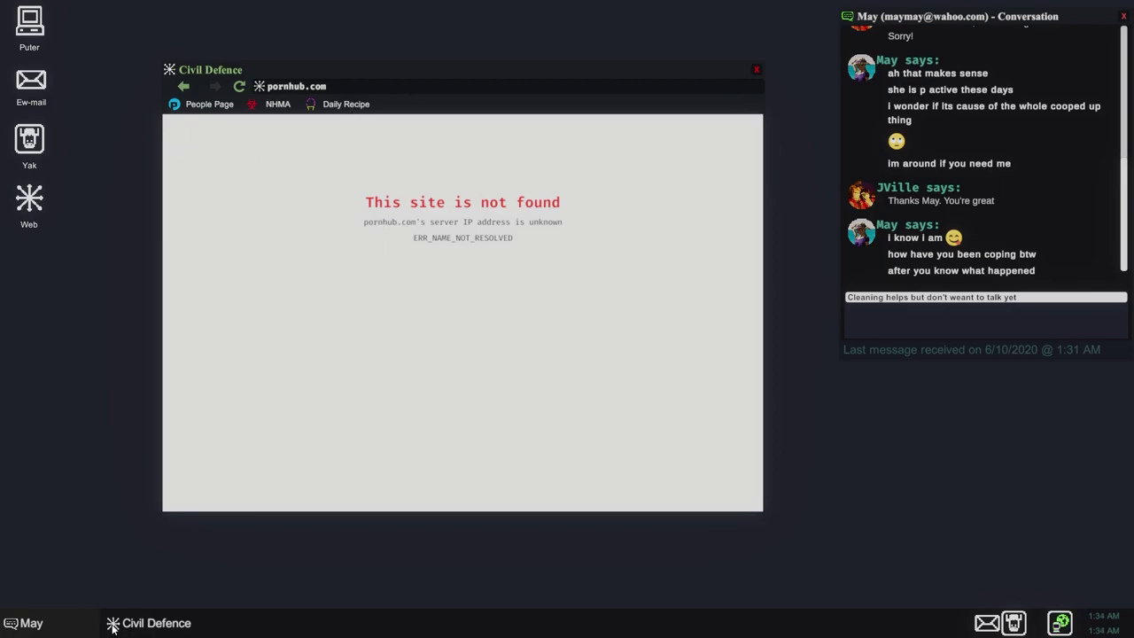
pyautogui.click(158, 623)
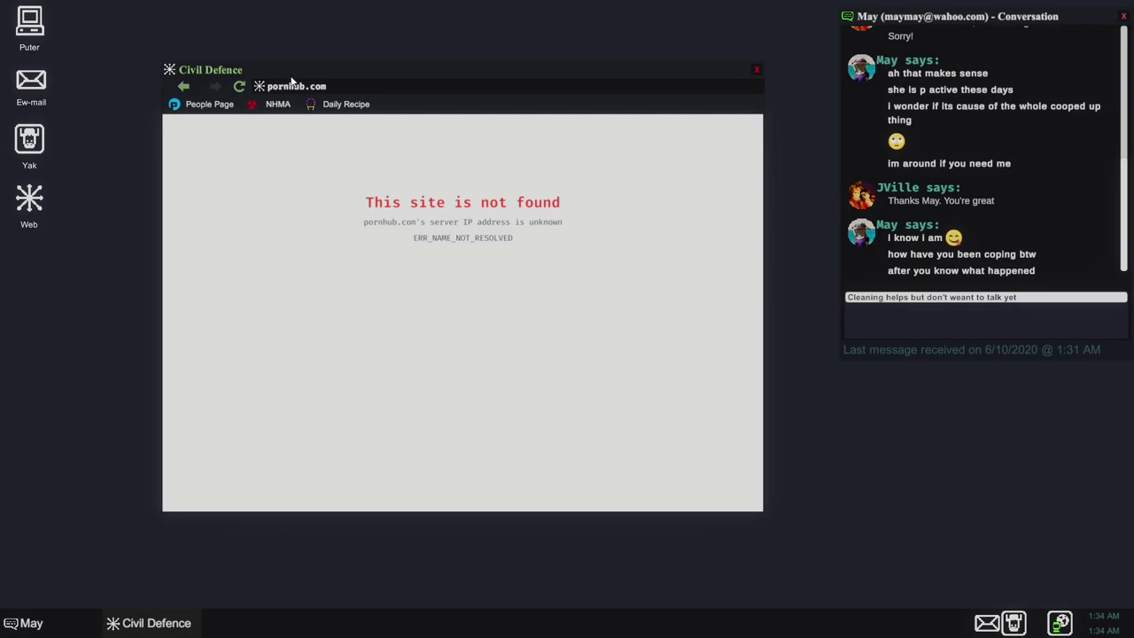
pyautogui.click(275, 104)
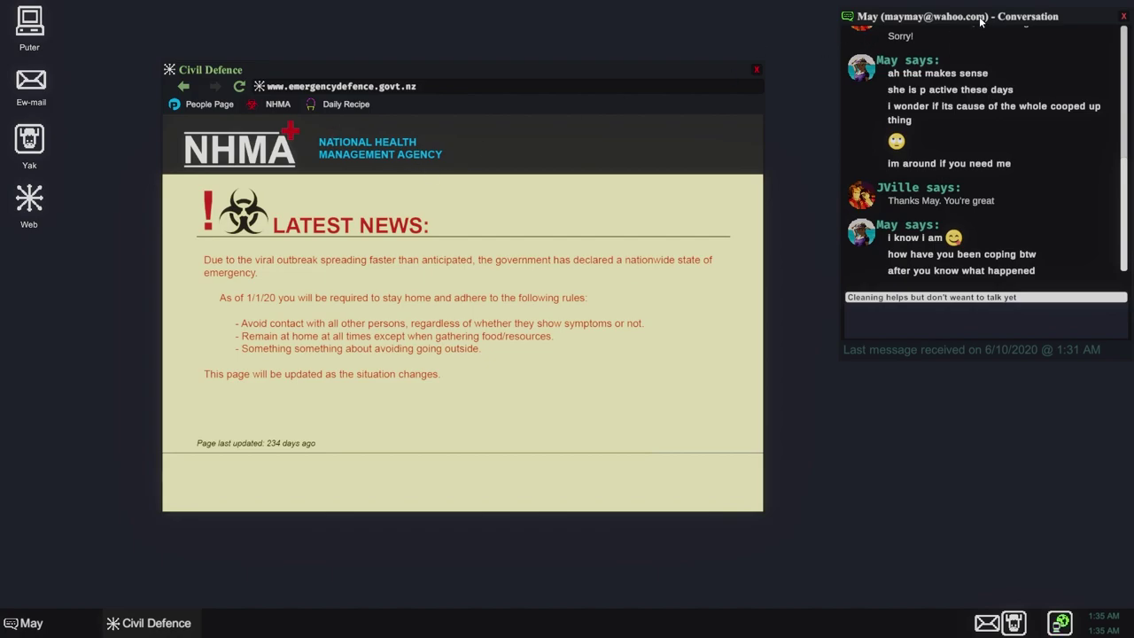
# - Tell May that keeping the place clean helps, then show the Yak contact list
pyautogui.moveTo(1025, 20)
pyautogui.mouseDown()
pyautogui.moveTo(636, 73)
pyautogui.moveTo(705, 49)
pyautogui.mouseUp()
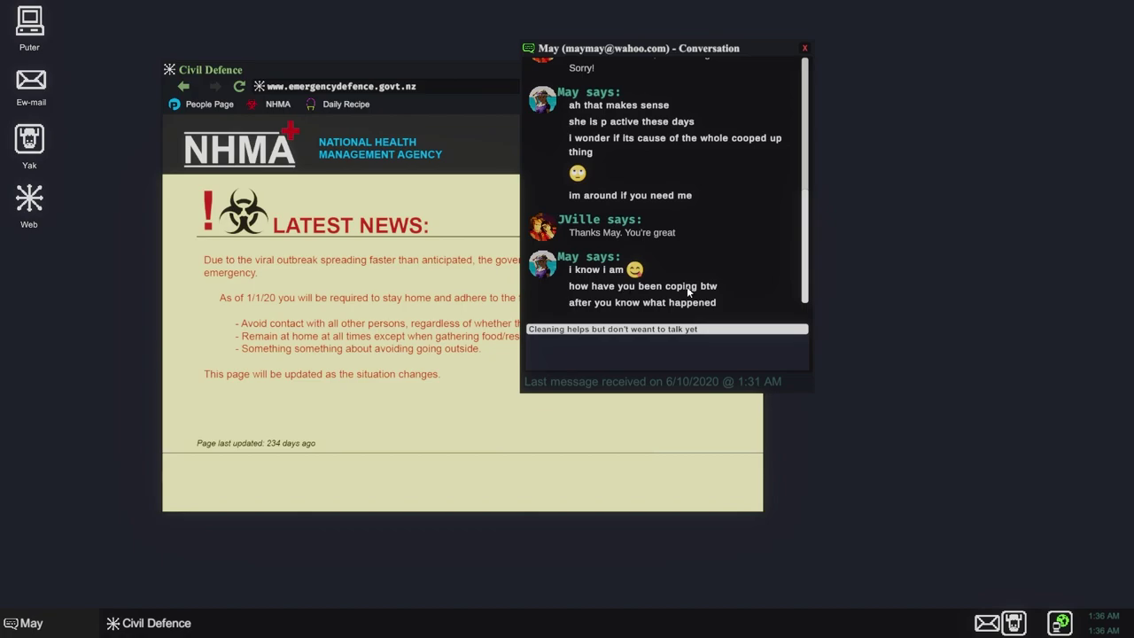
pyautogui.click(632, 329)
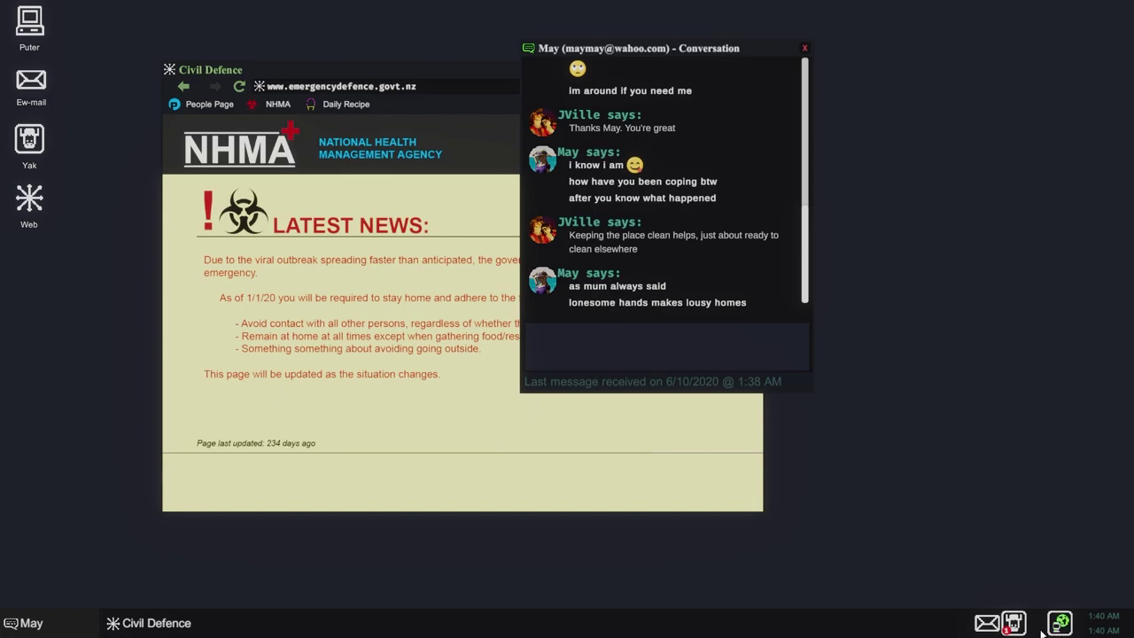
pyautogui.click(1015, 623)
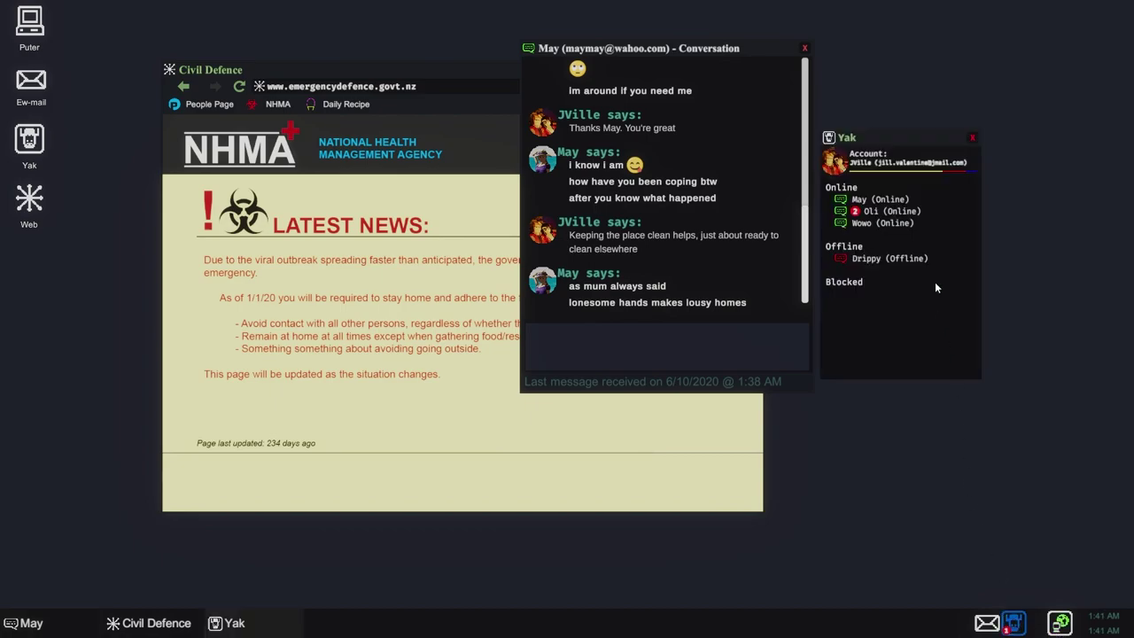
# - Start a chat with Oli and close May's conversation
pyautogui.doubleClick(879, 210)
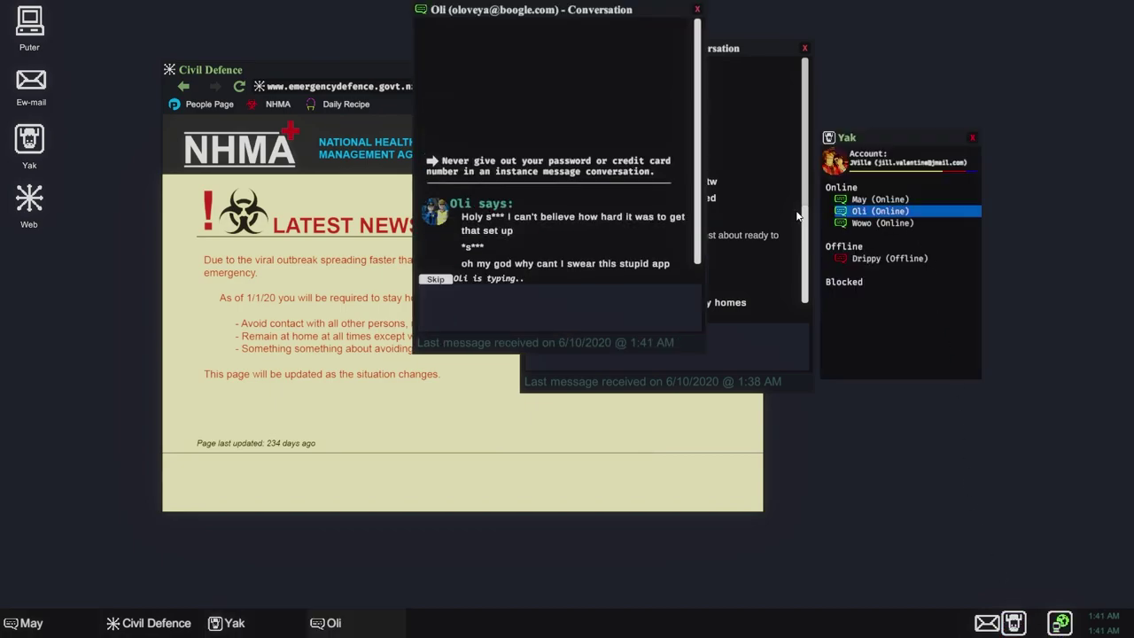
pyautogui.click(804, 50)
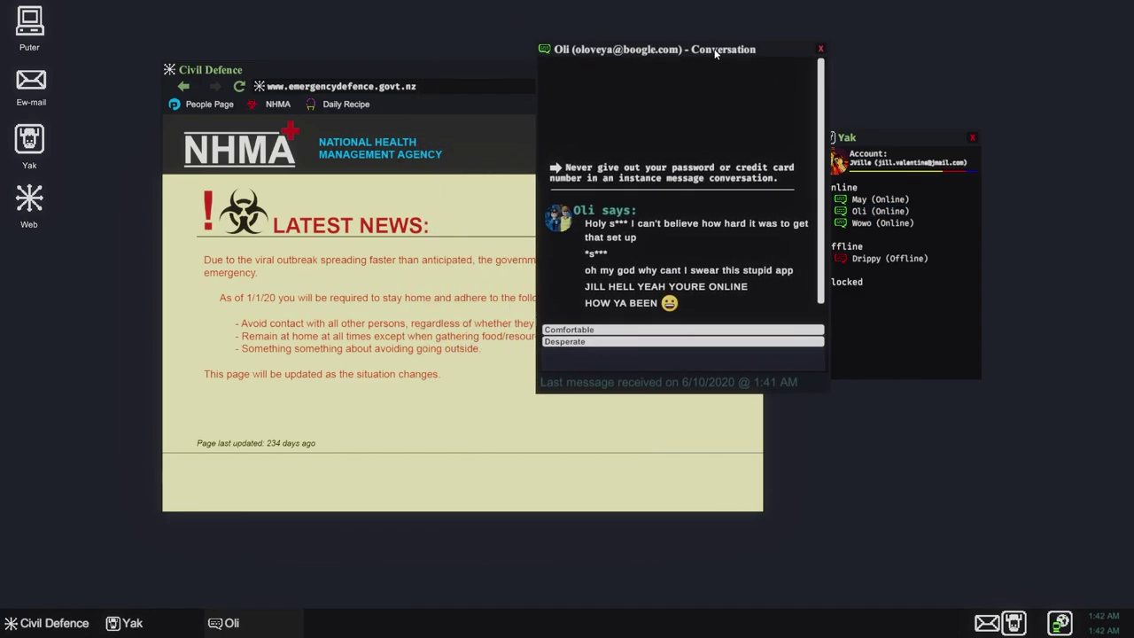
pyautogui.moveTo(570, 9); pyautogui.dragTo(744, 56)
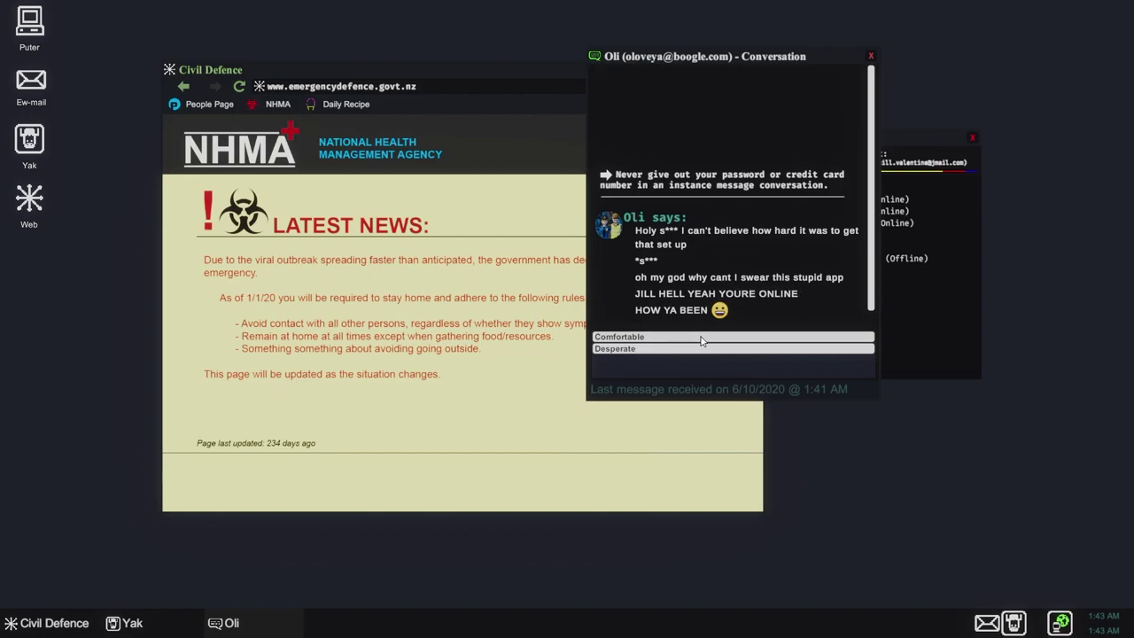
# - Answer Oli 'Comfortable' and 'Pre-zeds', then load the Daily Recipe page
pyautogui.click(702, 341)
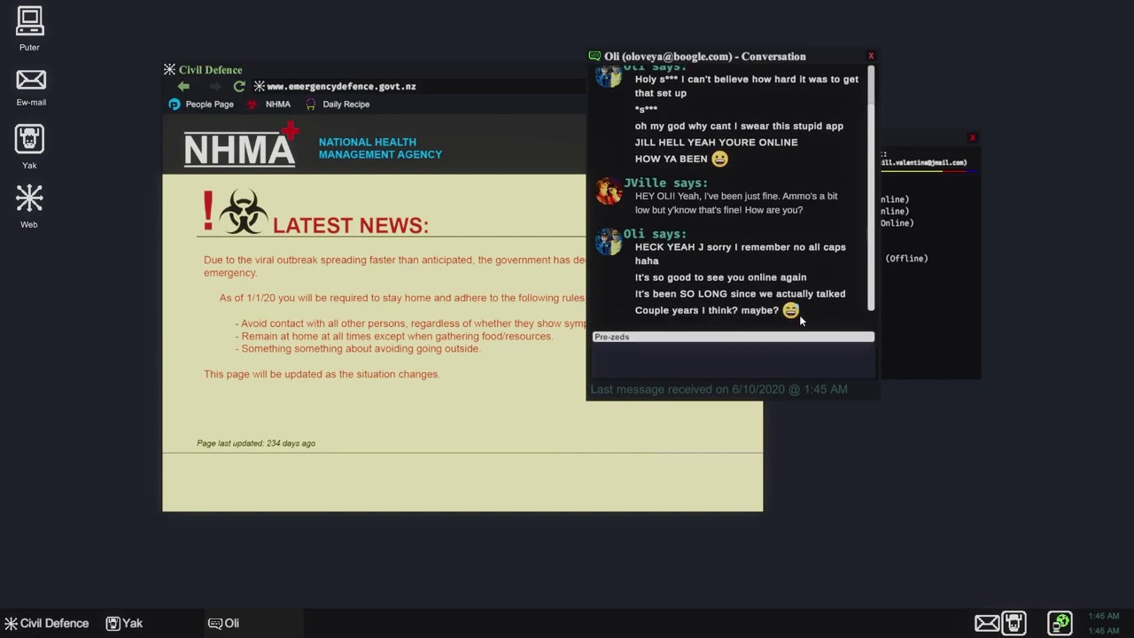
pyautogui.click(674, 337)
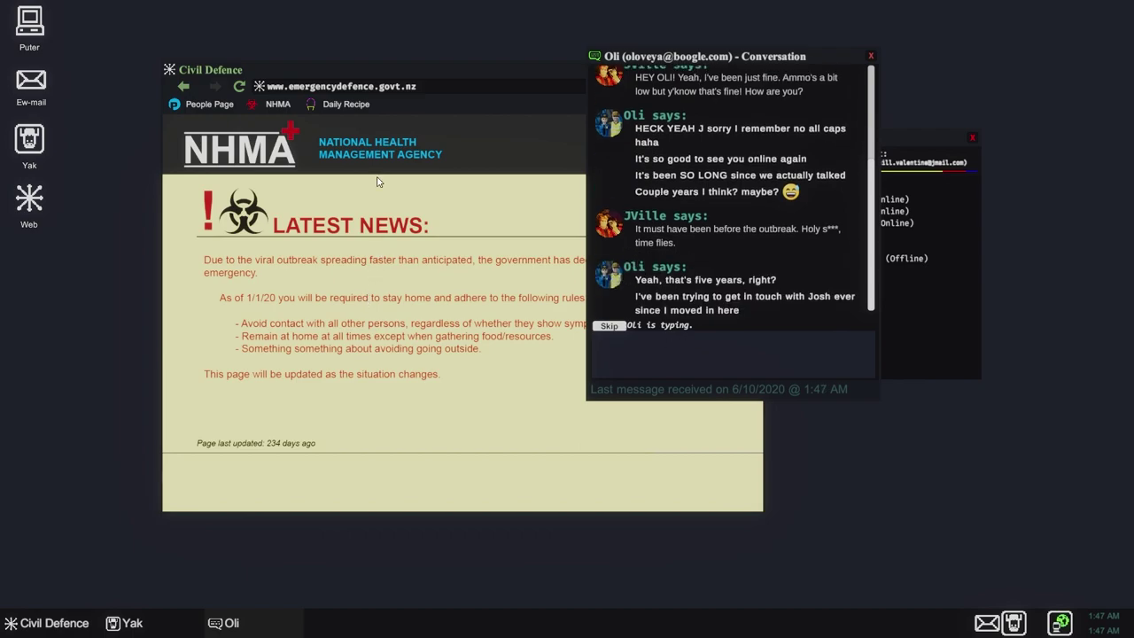
pyautogui.click(340, 105)
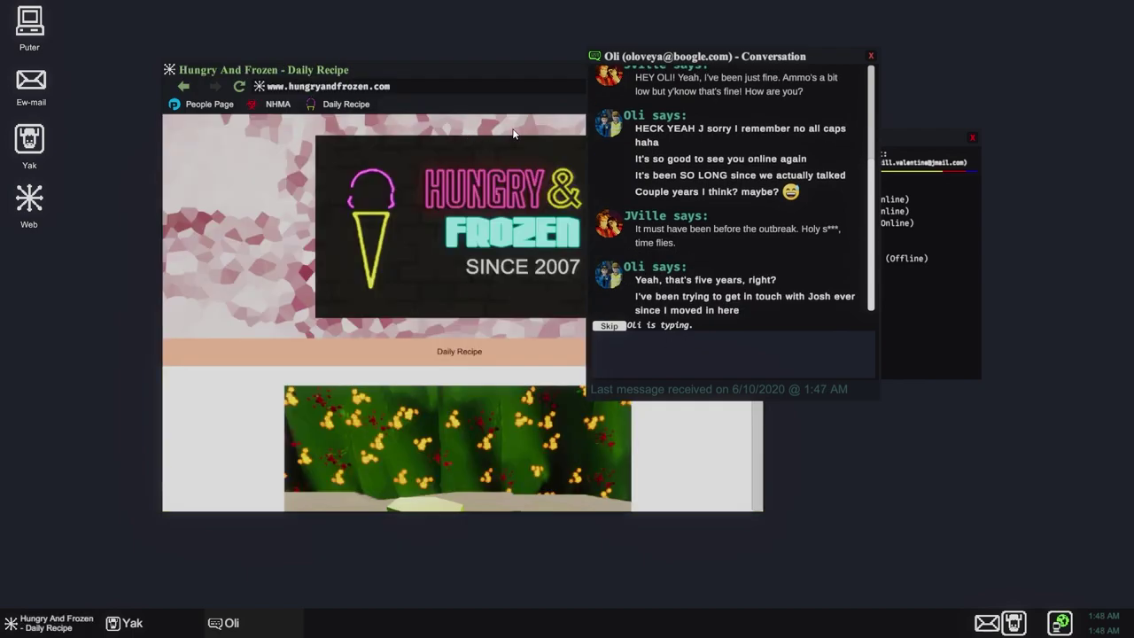
# - Bring the feijoa ice cream recipe page forward to read, then leave the laptop
pyautogui.click(515, 133)
pyautogui.scroll(-1, 531, 265)
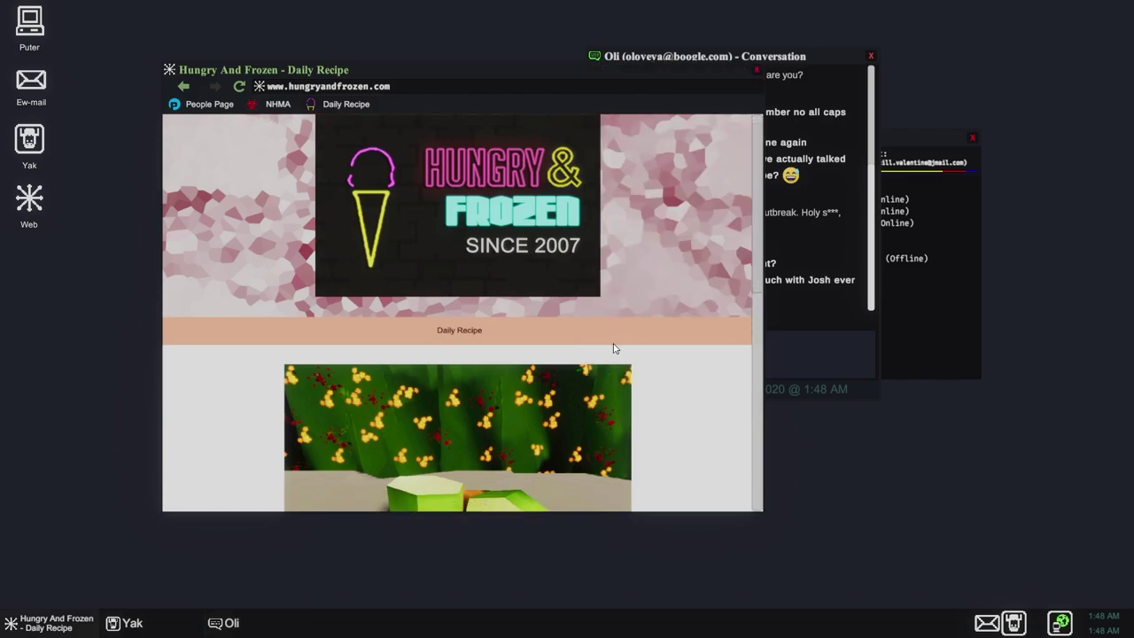
pyautogui.scroll(-1, 610, 359)
pyautogui.moveTo(757, 157); pyautogui.dragTo(732, 415)
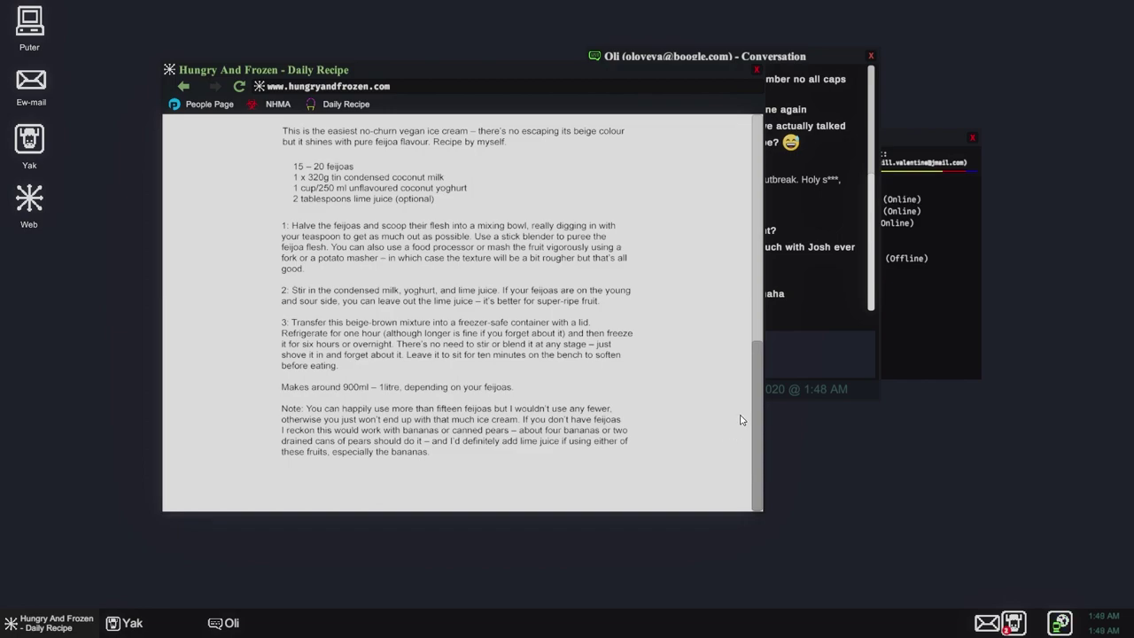
pyautogui.moveTo(756, 412); pyautogui.dragTo(756, 133)
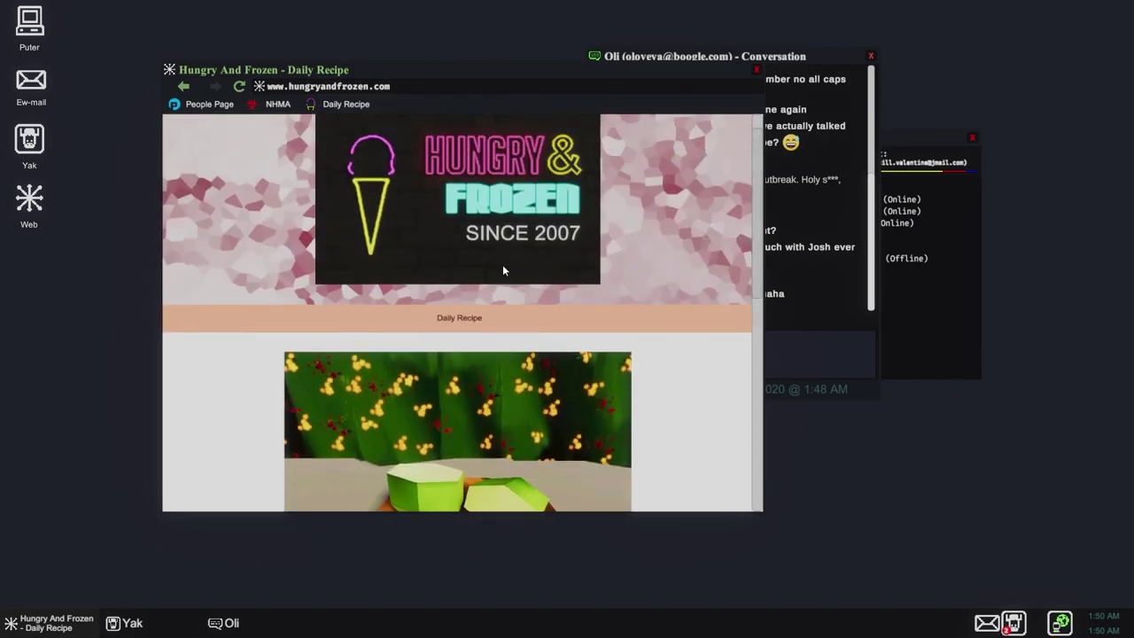
pyautogui.scroll(-2, 338, 248)
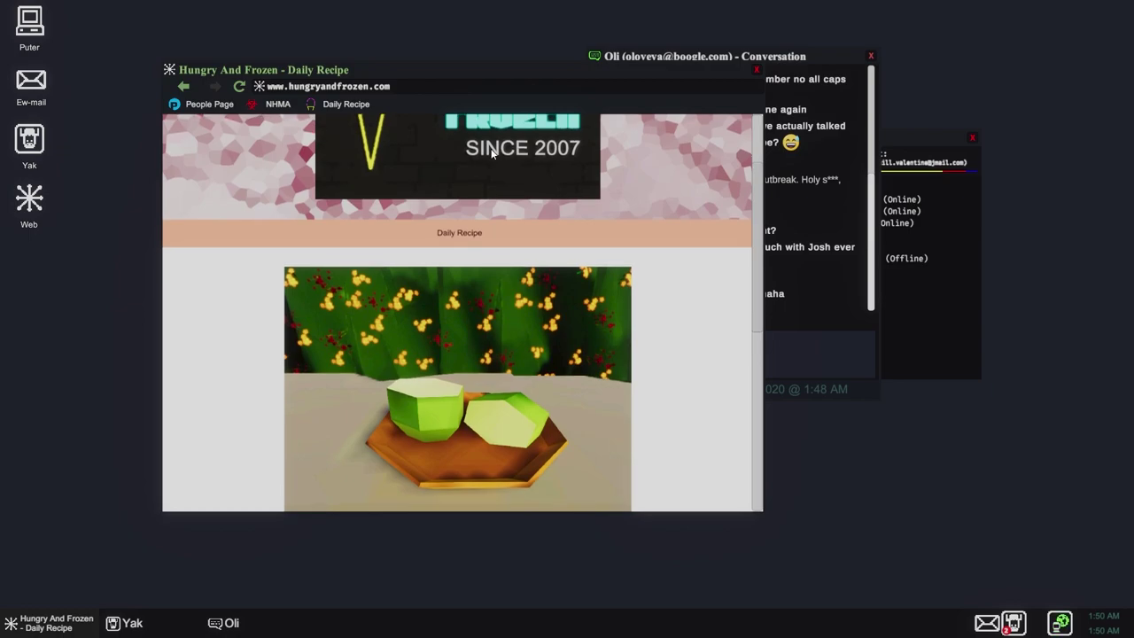
pyautogui.scroll(3, 354, 222)
pyautogui.press('Escape')
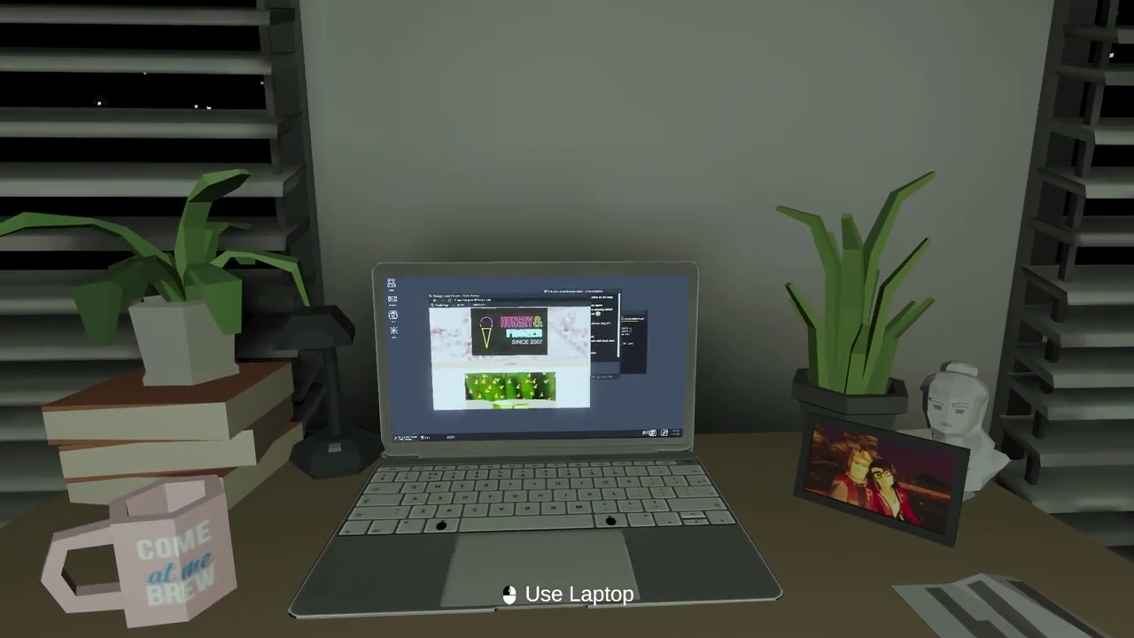
# - Go back to the laptop to bring Oli's chat forward, then step away again
pyautogui.click(567, 319)
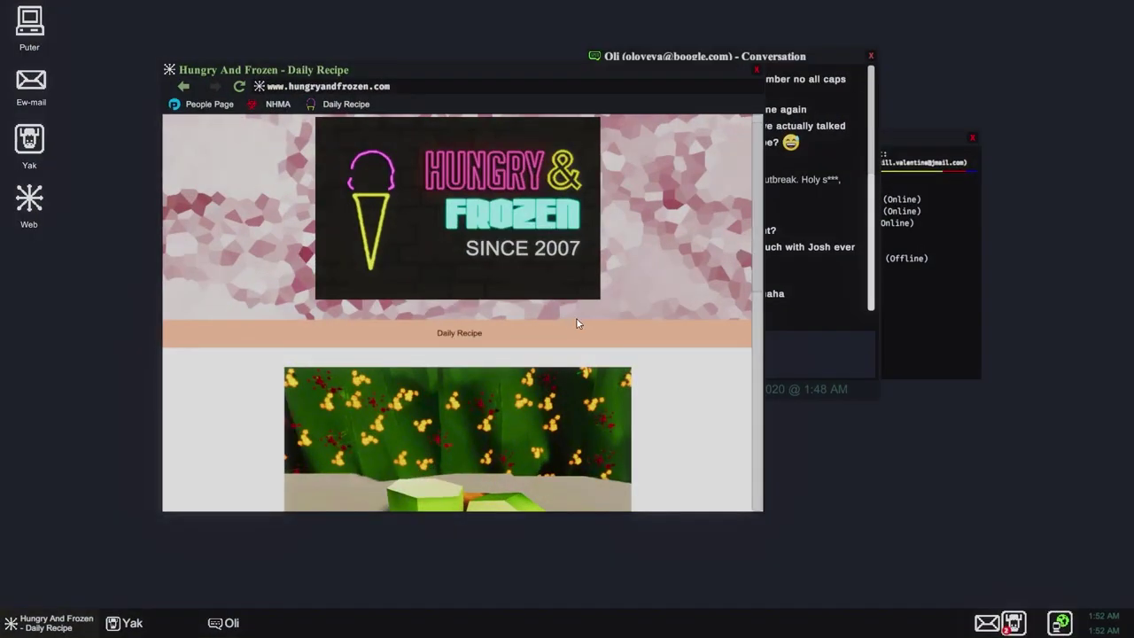
pyautogui.click(814, 302)
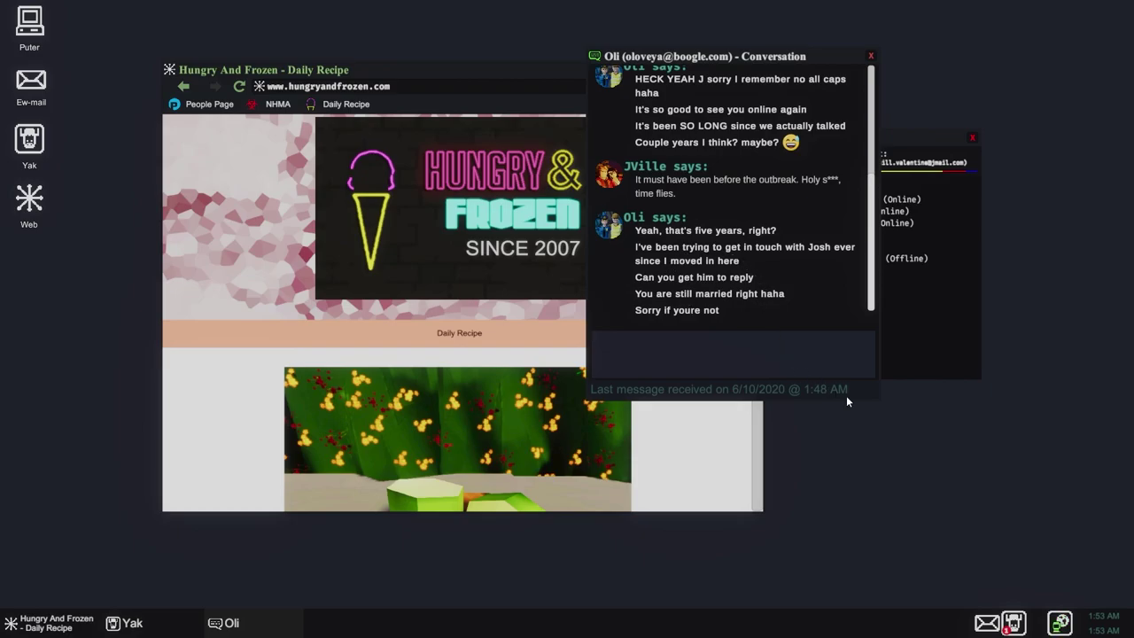
pyautogui.press('Escape')
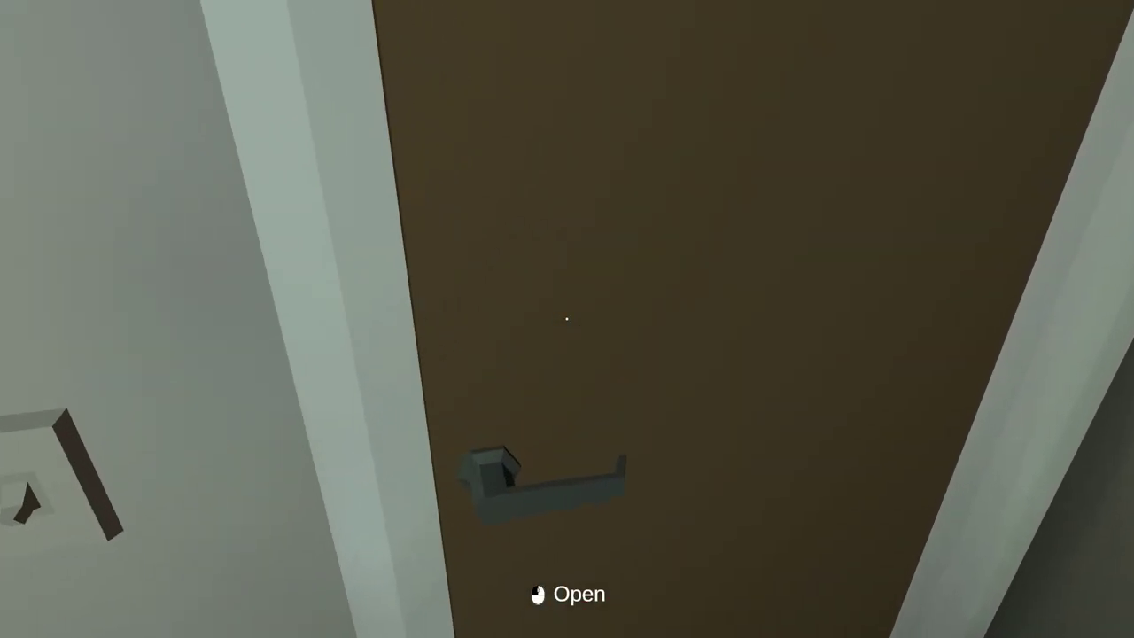
# - Open the door into the living room with the E key
pyautogui.press('e')
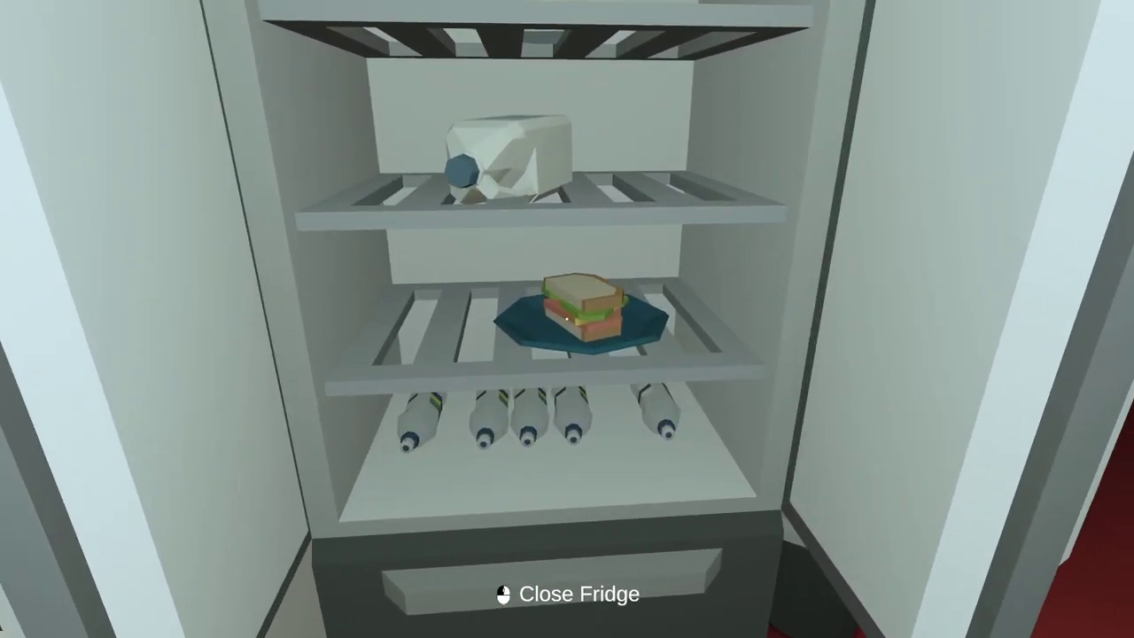
pyautogui.click(566, 318)
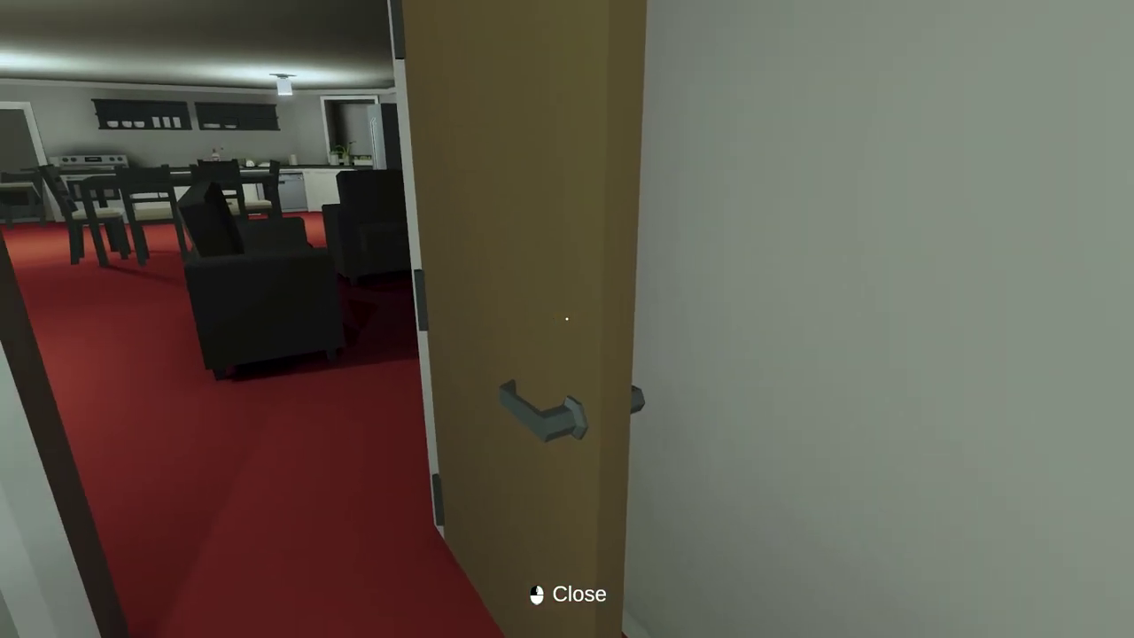
# - Close the room door, use the laptop, and send May the 'Oli asked about Josh' reply
pyautogui.click(567, 319)
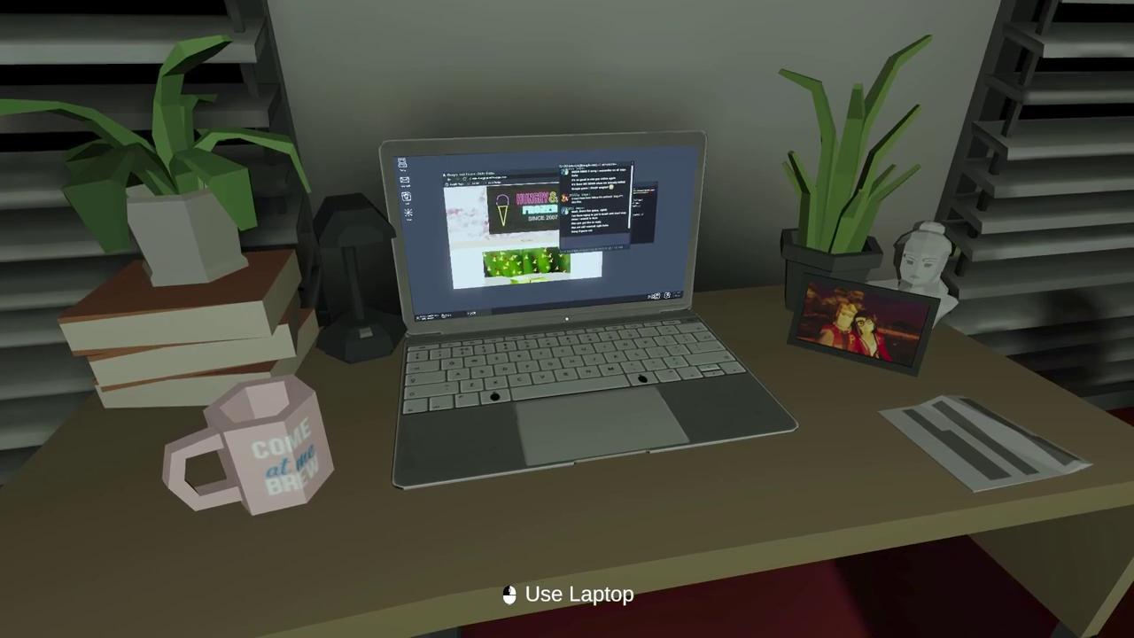
pyautogui.click(567, 319)
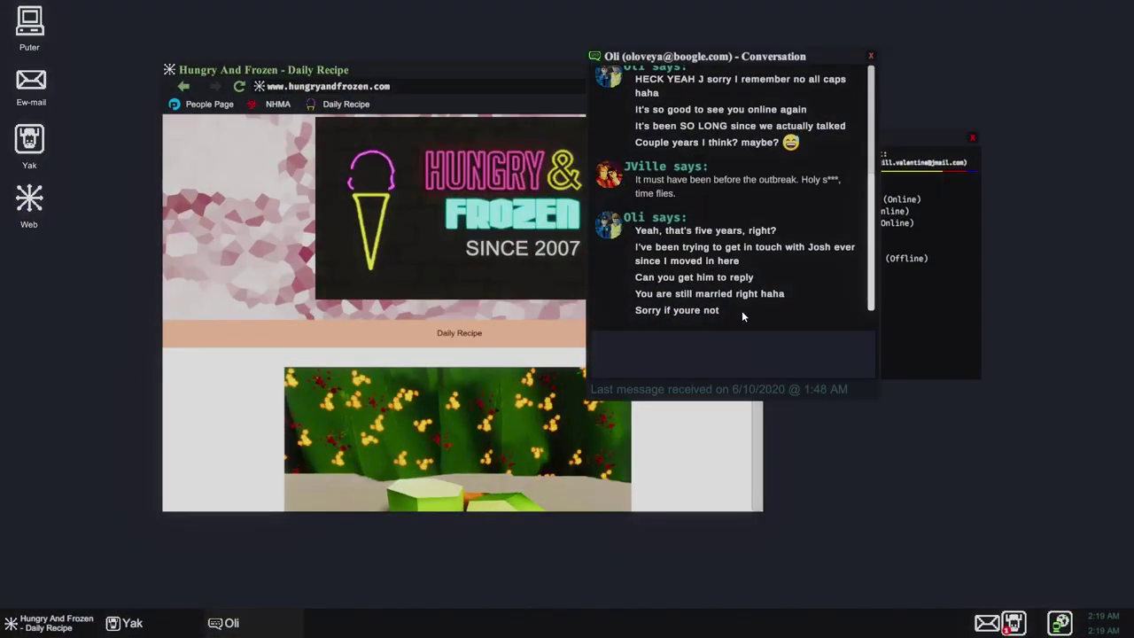
pyautogui.click(914, 324)
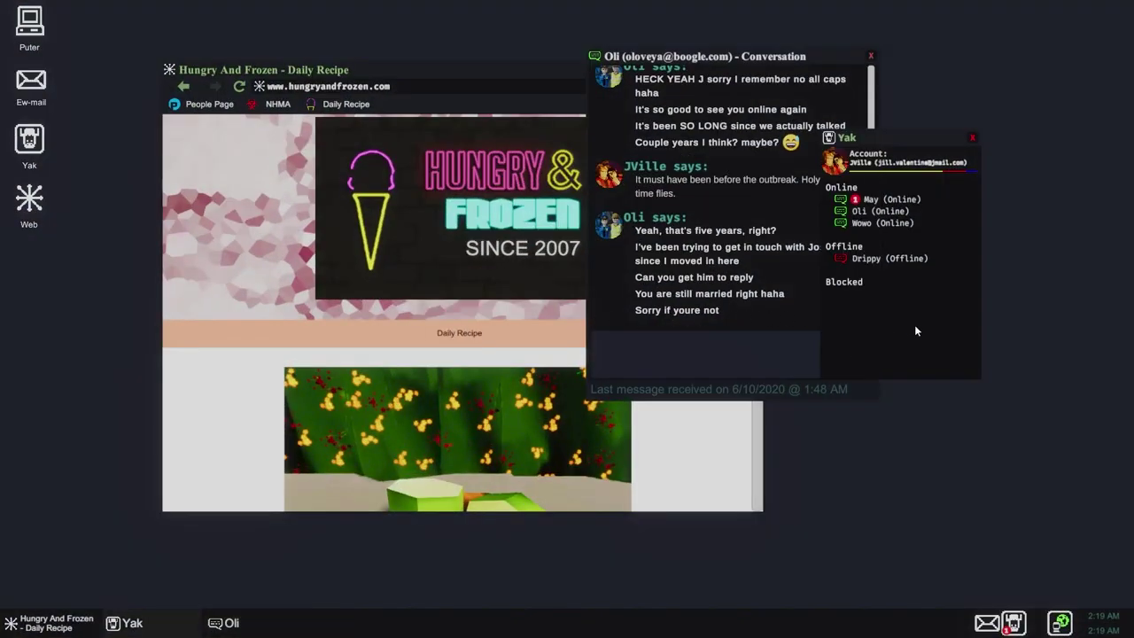
pyautogui.doubleClick(886, 200)
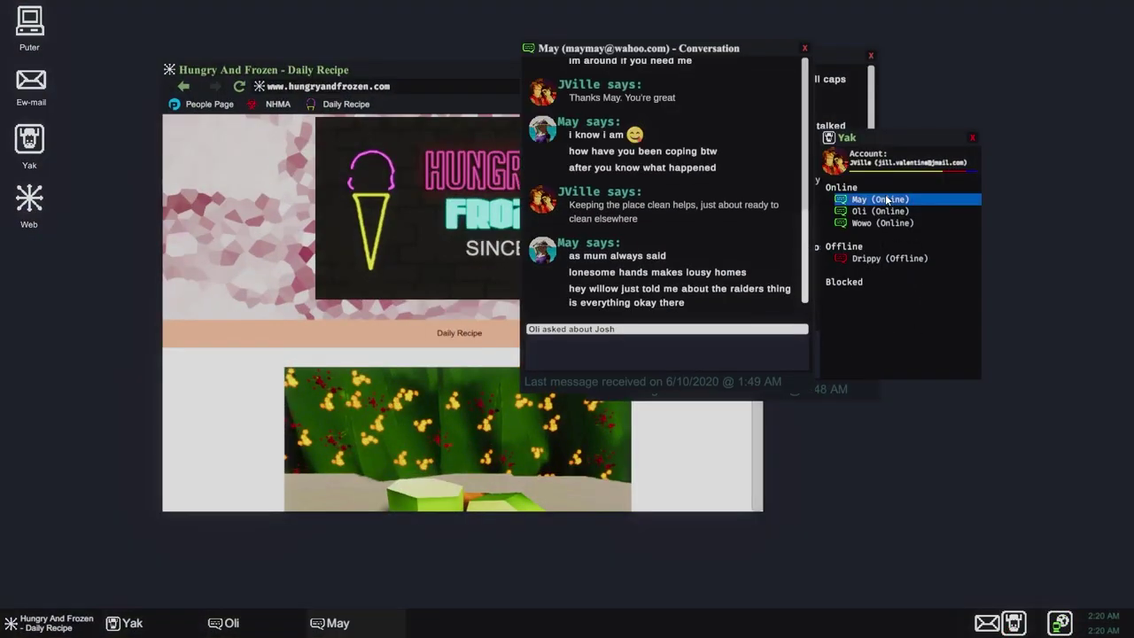
pyautogui.click(595, 329)
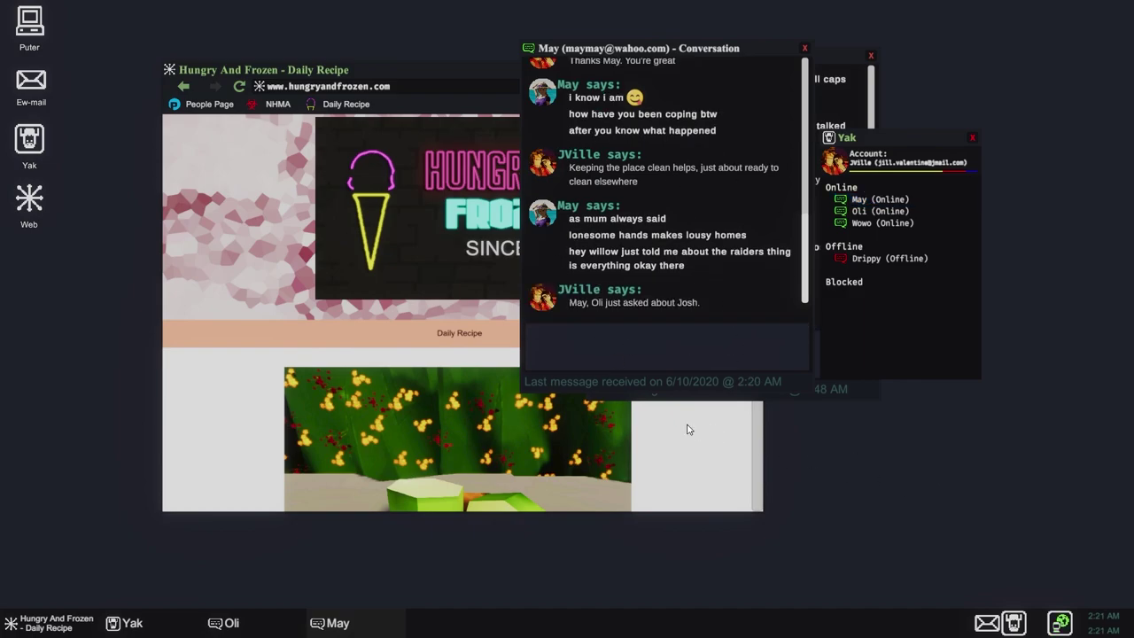
pyautogui.click(687, 461)
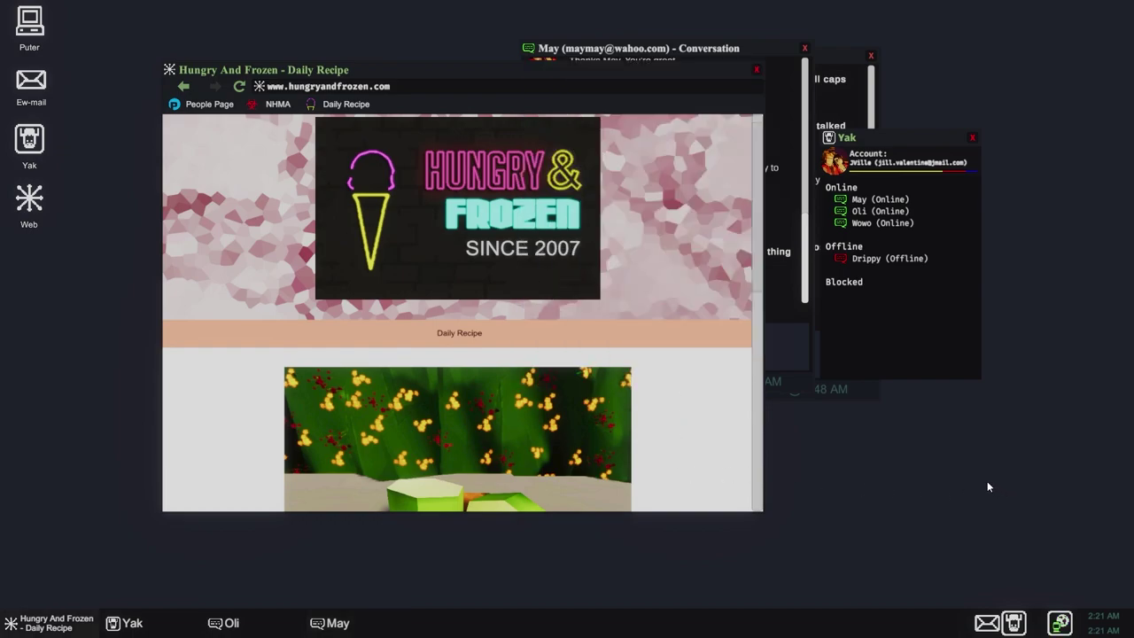
pyautogui.click(1060, 623)
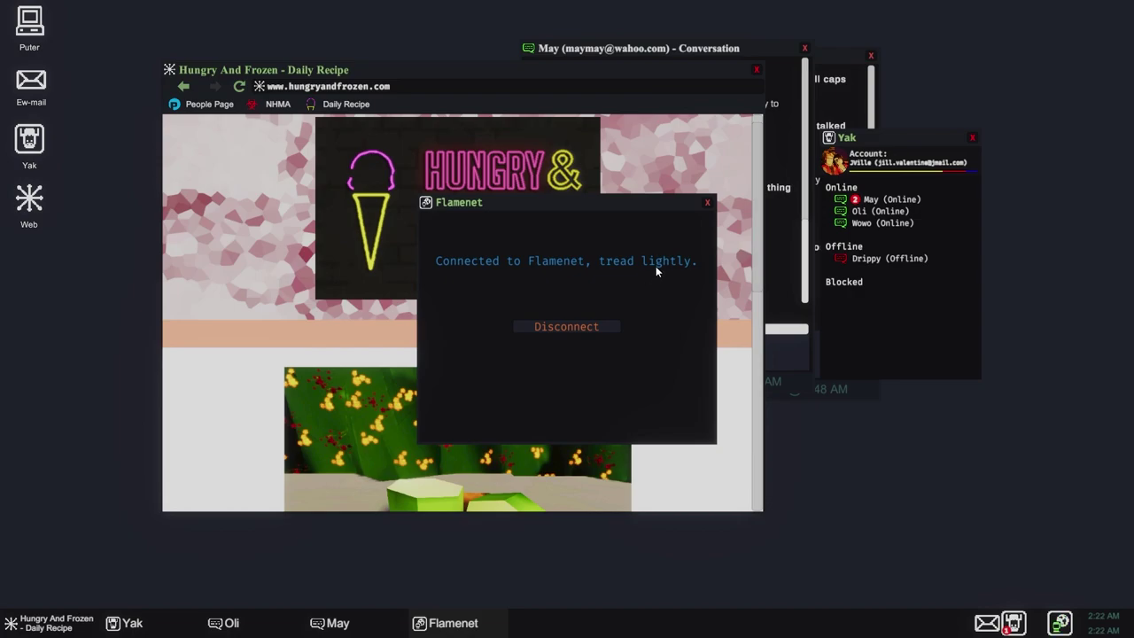
pyautogui.click(705, 205)
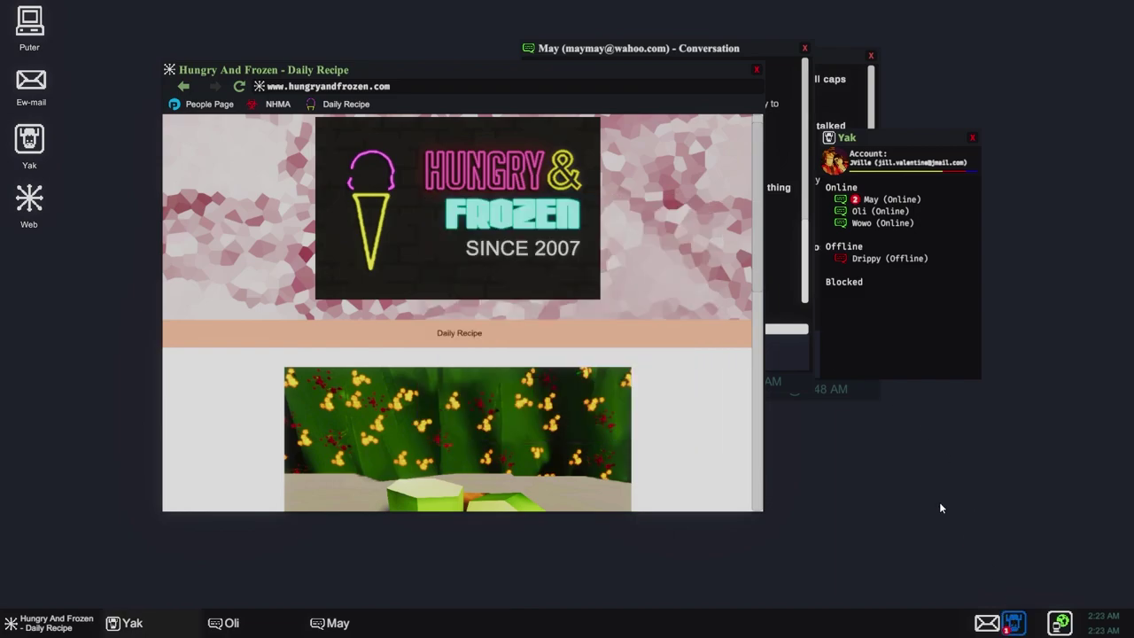
# - Open Wowo's and May's Yak chats and reply 'I have to' about telling Oli
pyautogui.doubleClick(879, 223)
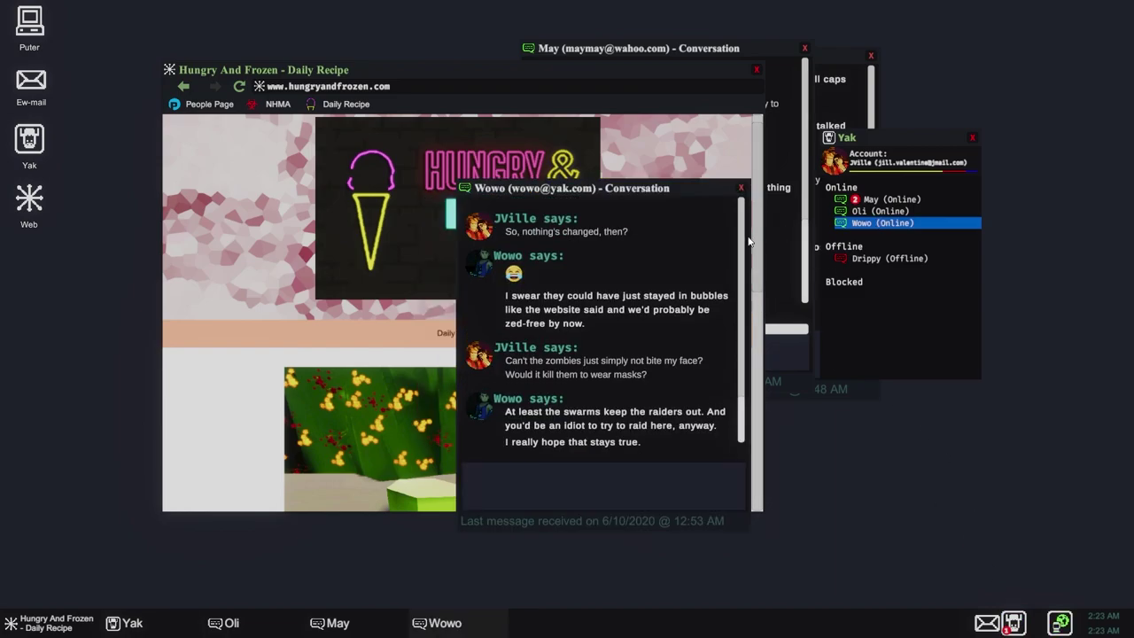
pyautogui.doubleClick(890, 200)
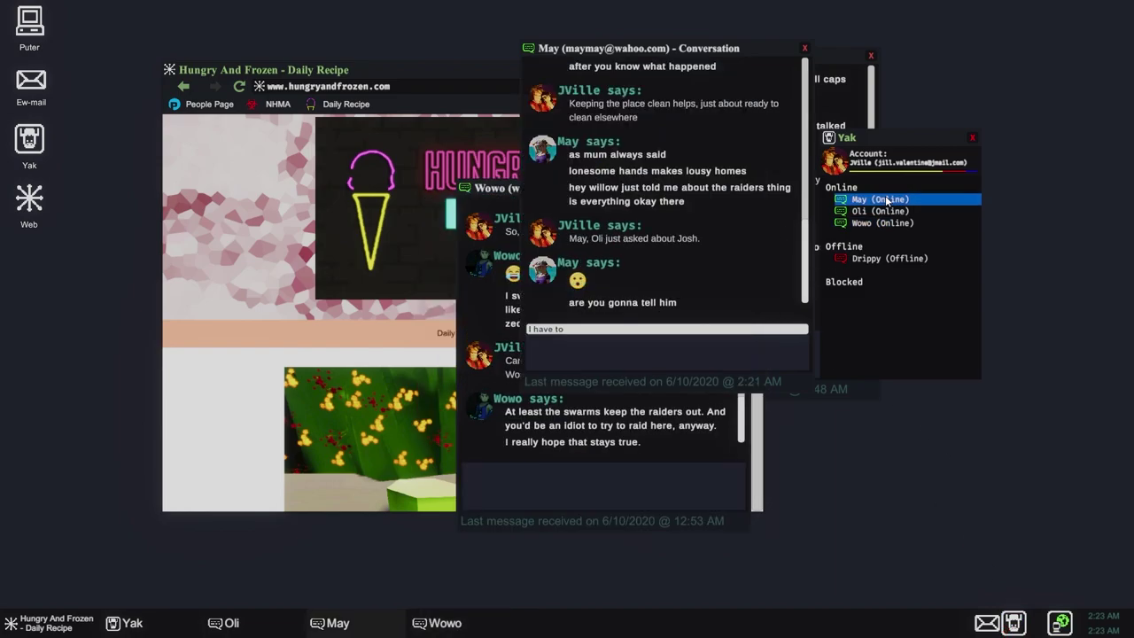
pyautogui.click(666, 345)
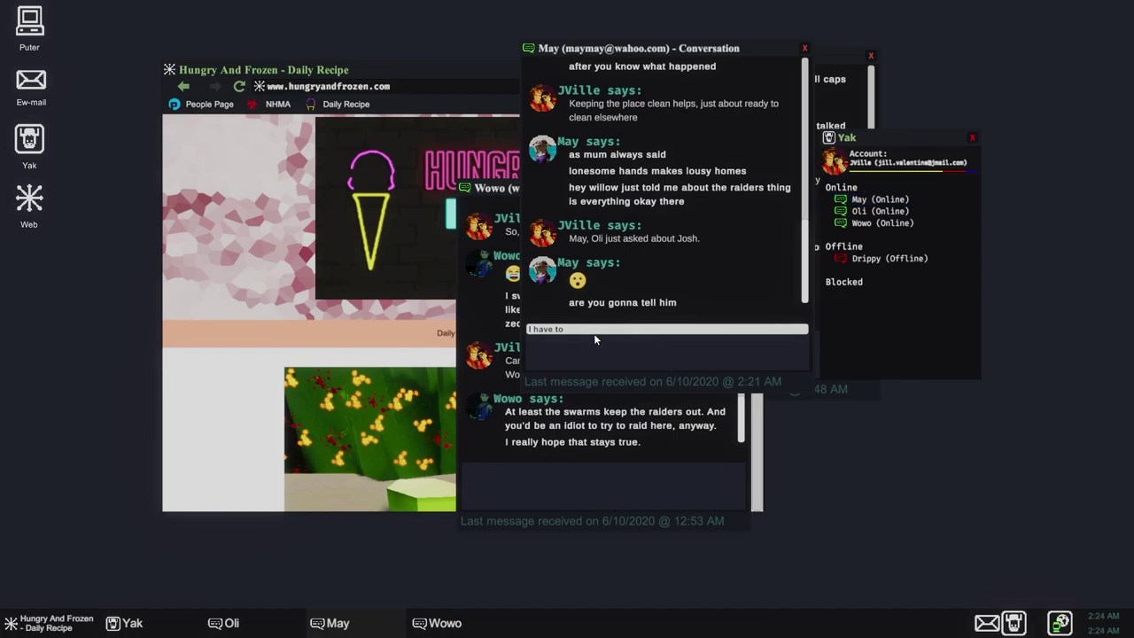
pyautogui.click(644, 329)
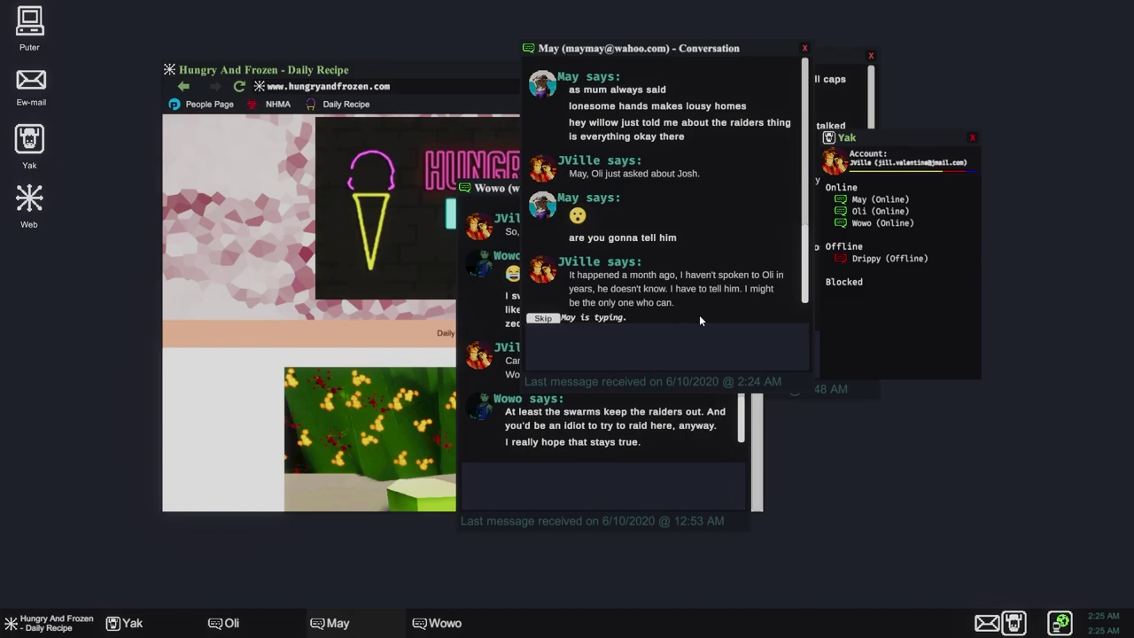
# - Send May the 'It's okay' reply, skip to her next message, and bring Oli's chat forward
pyautogui.click(623, 502)
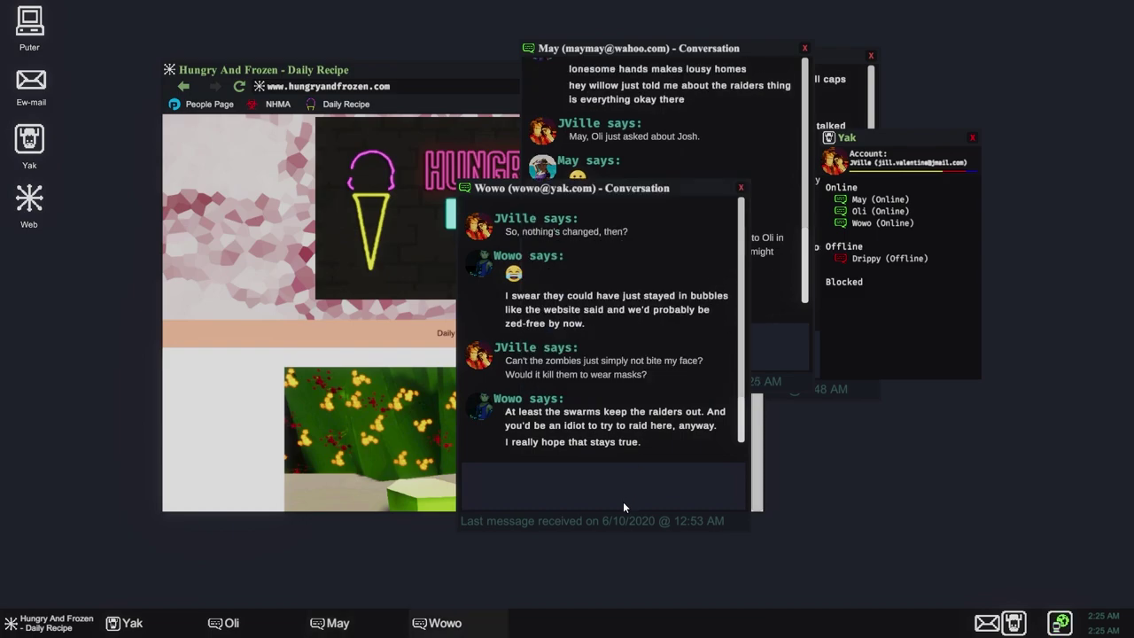
pyautogui.click(769, 359)
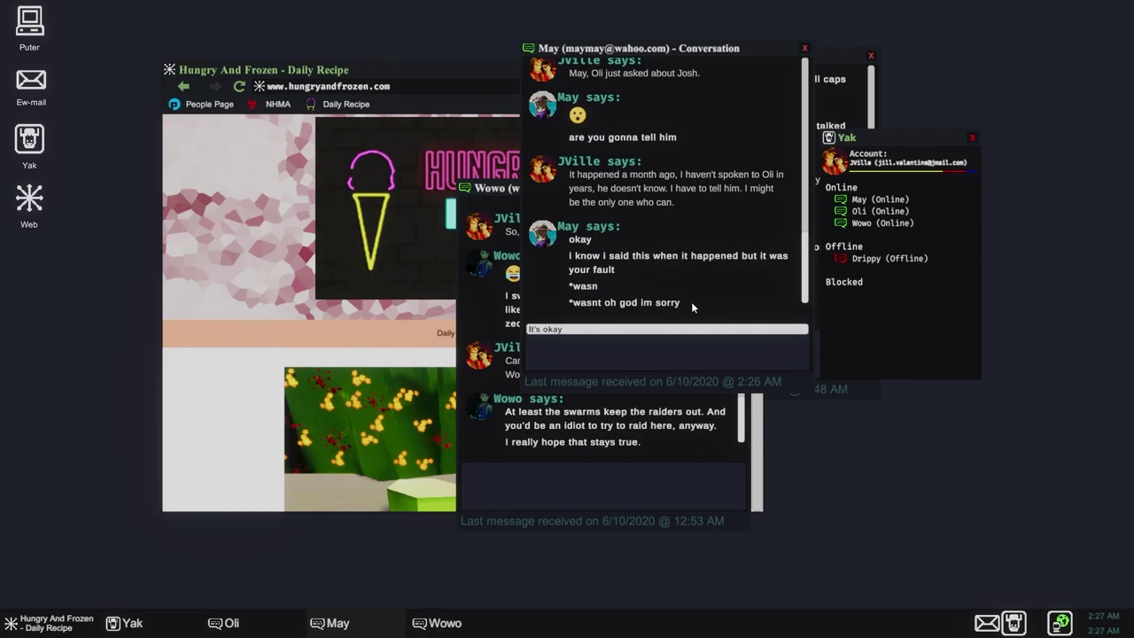
pyautogui.click(643, 329)
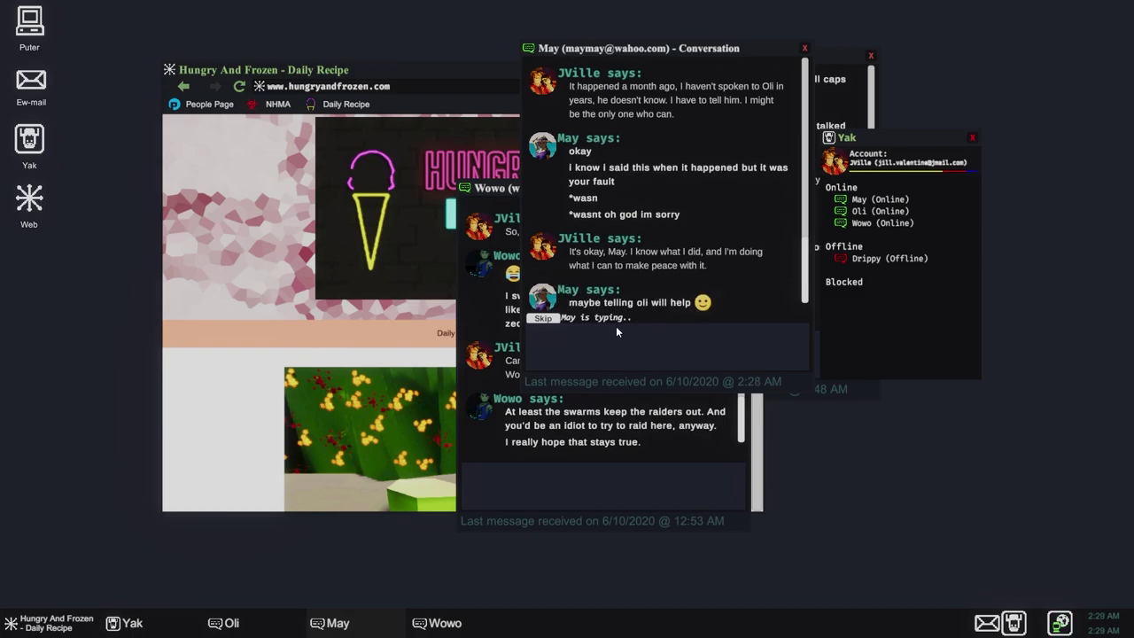
pyautogui.click(550, 318)
pyautogui.write("I don't want to")
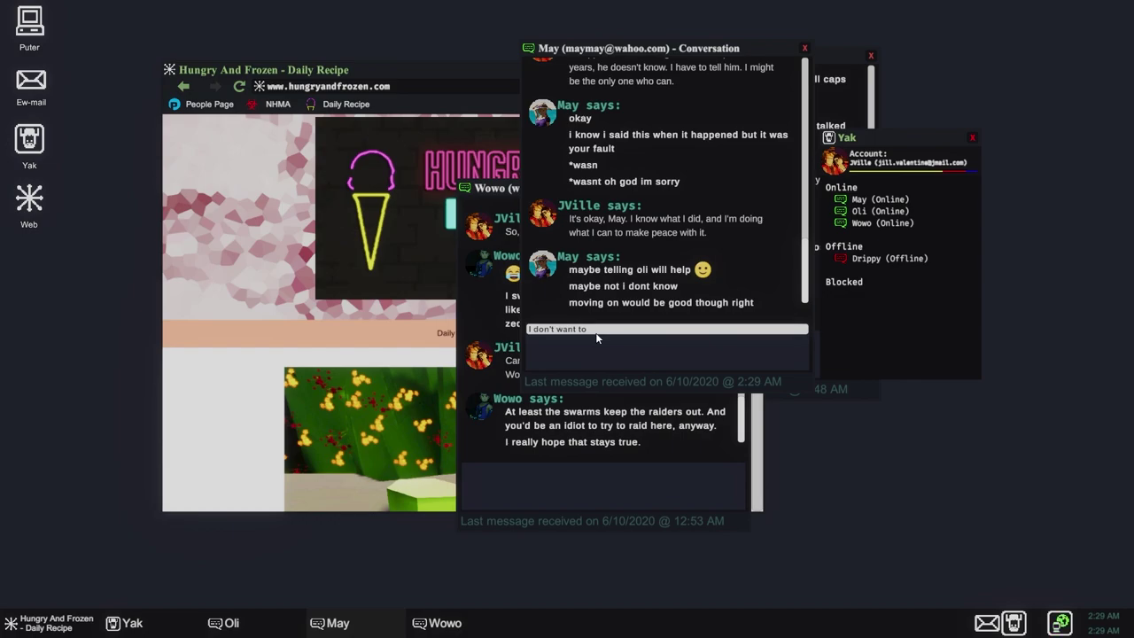
pyautogui.click(824, 107)
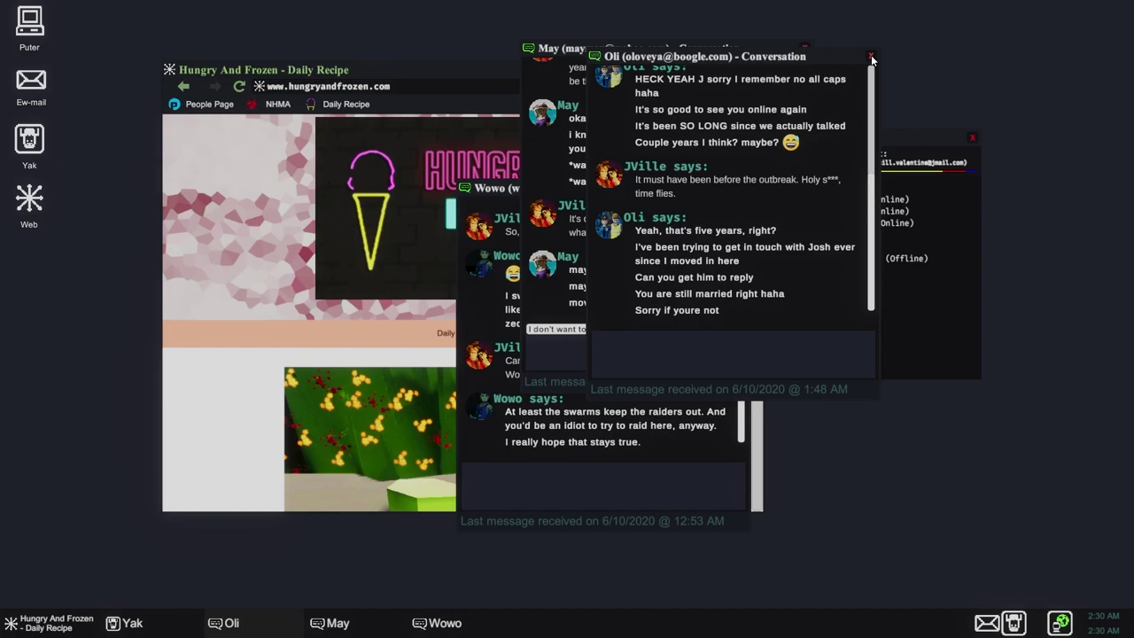
# - Drag Wowo's chat window upward, then close both Wowo's and Oli's conversations
pyautogui.click(660, 474)
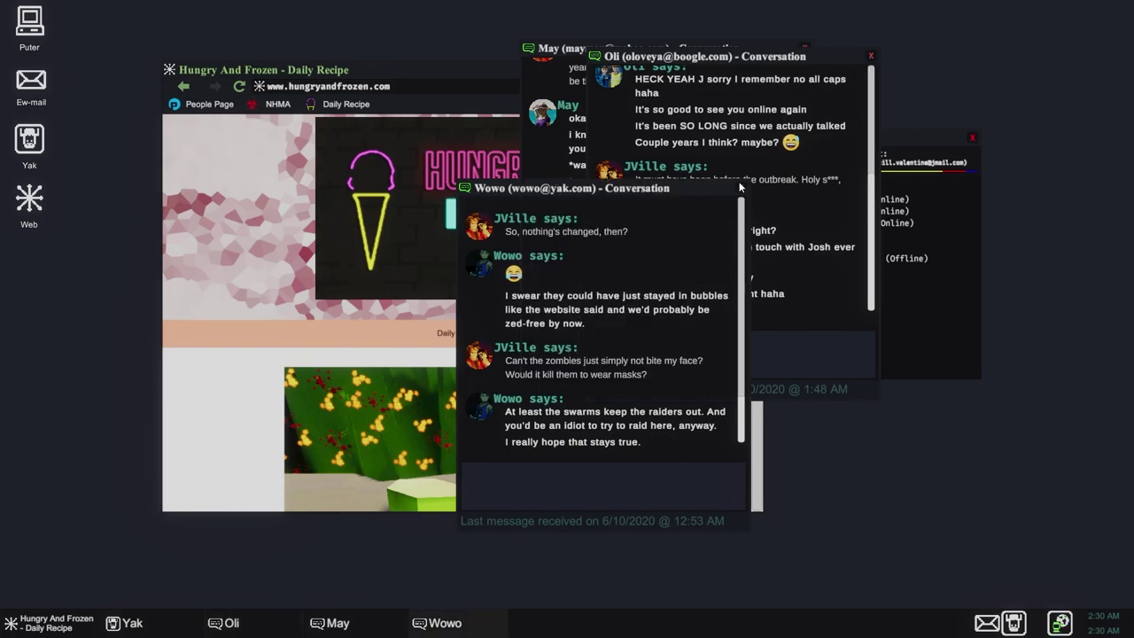
pyautogui.moveTo(585, 188); pyautogui.dragTo(722, 17)
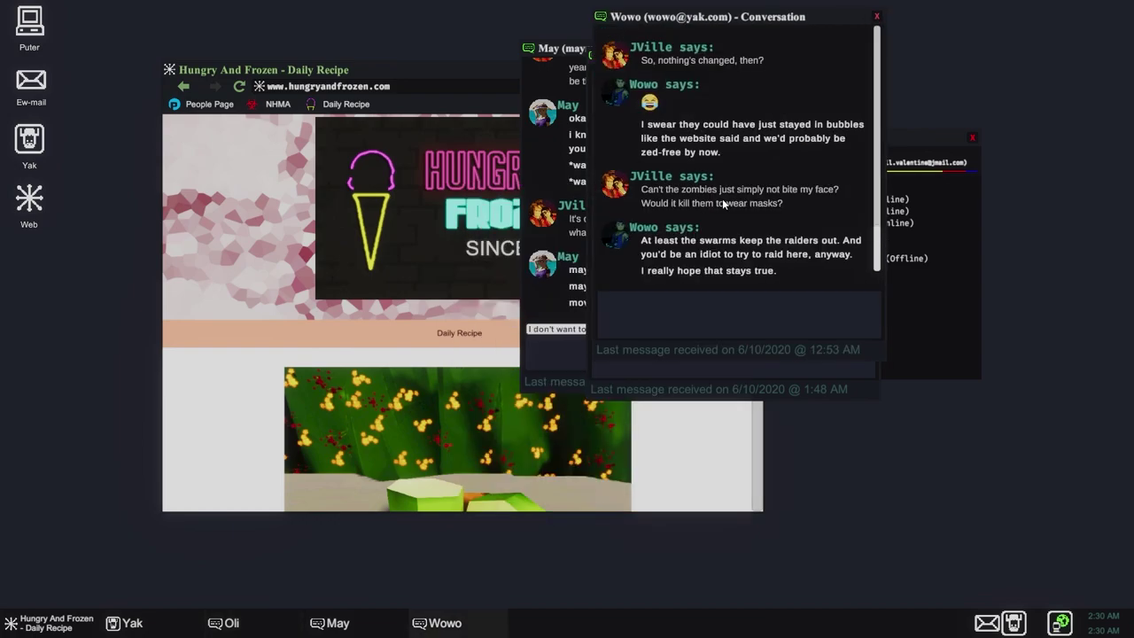
pyautogui.click(878, 17)
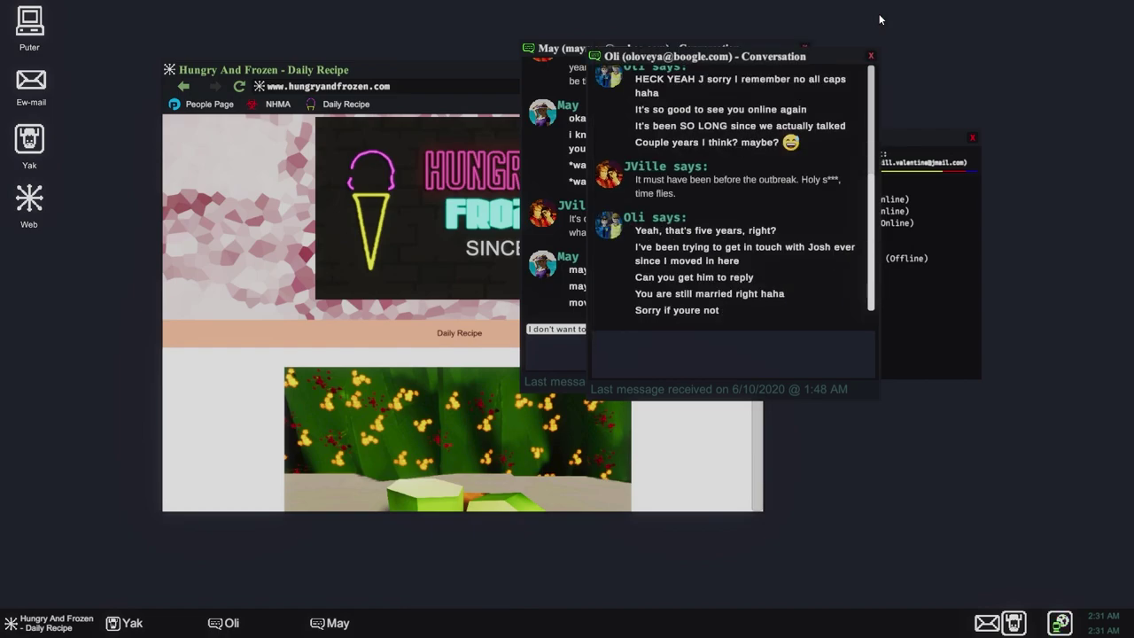
pyautogui.click(871, 58)
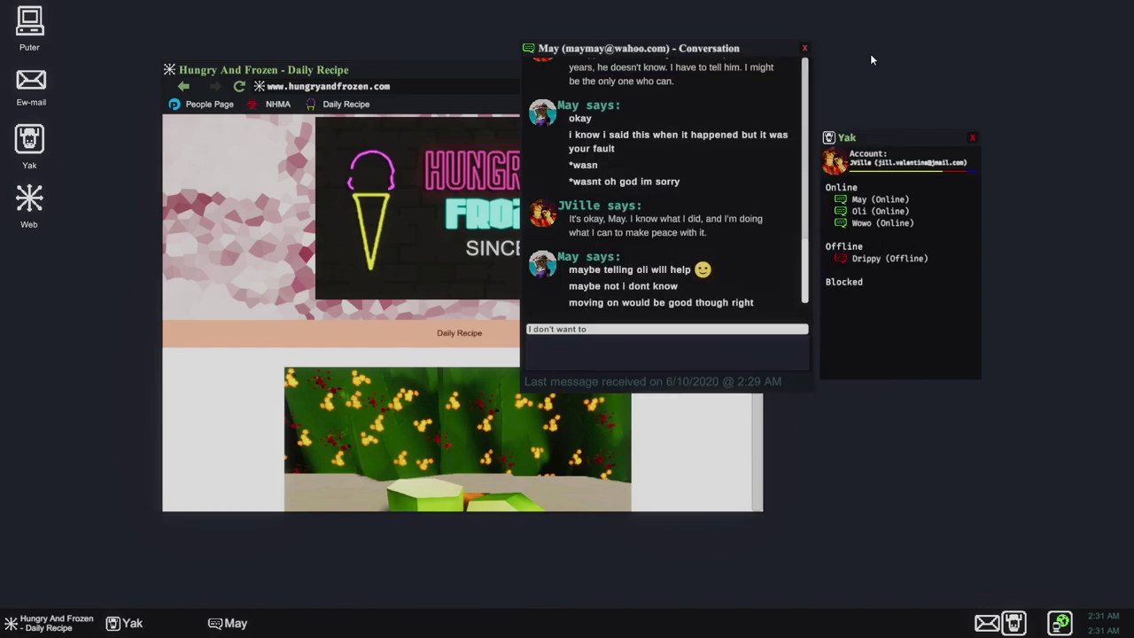
pyautogui.click(631, 329)
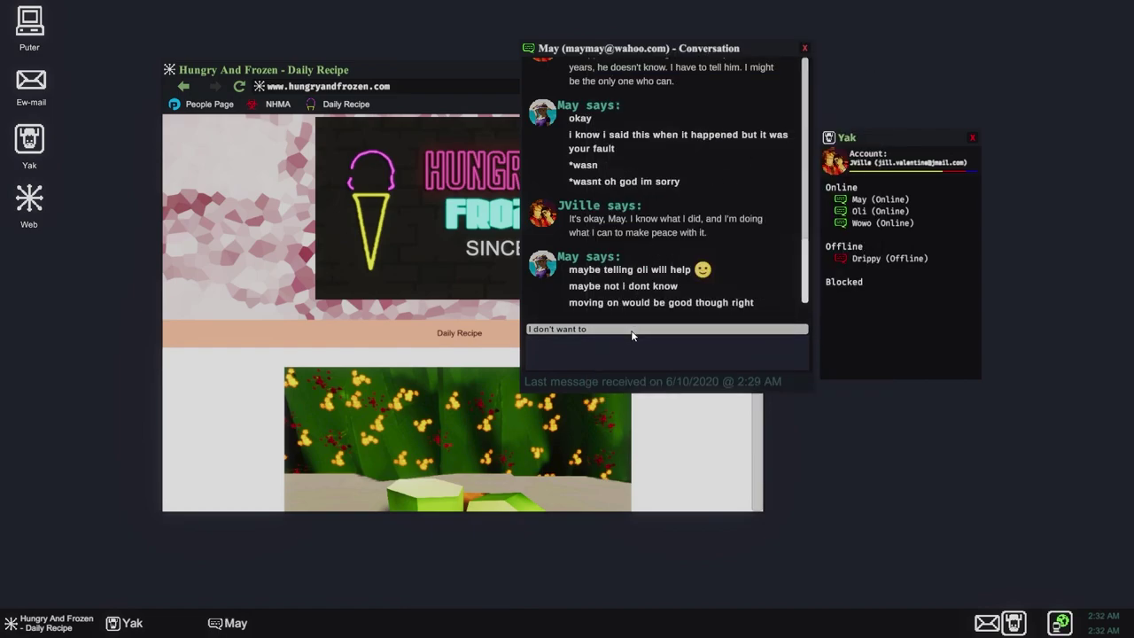
# - Send May 'I don't want to' and 'That's all right', then read her 'good luck sis'
pyautogui.click(631, 329)
pyautogui.write("That's all right")
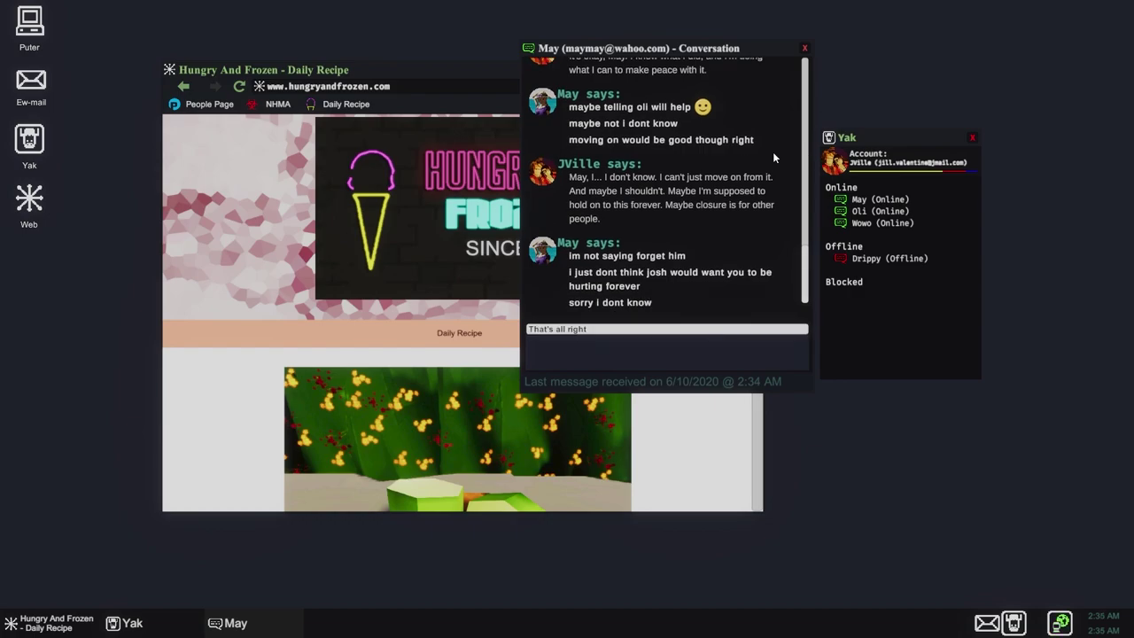
pyautogui.click(645, 328)
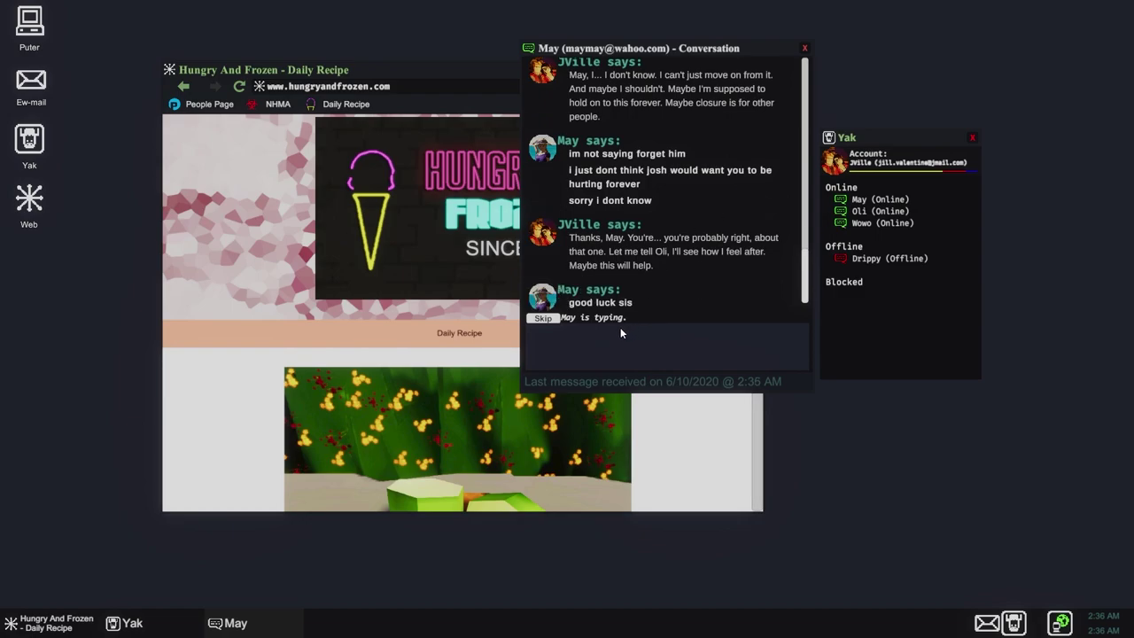
pyautogui.click(539, 317)
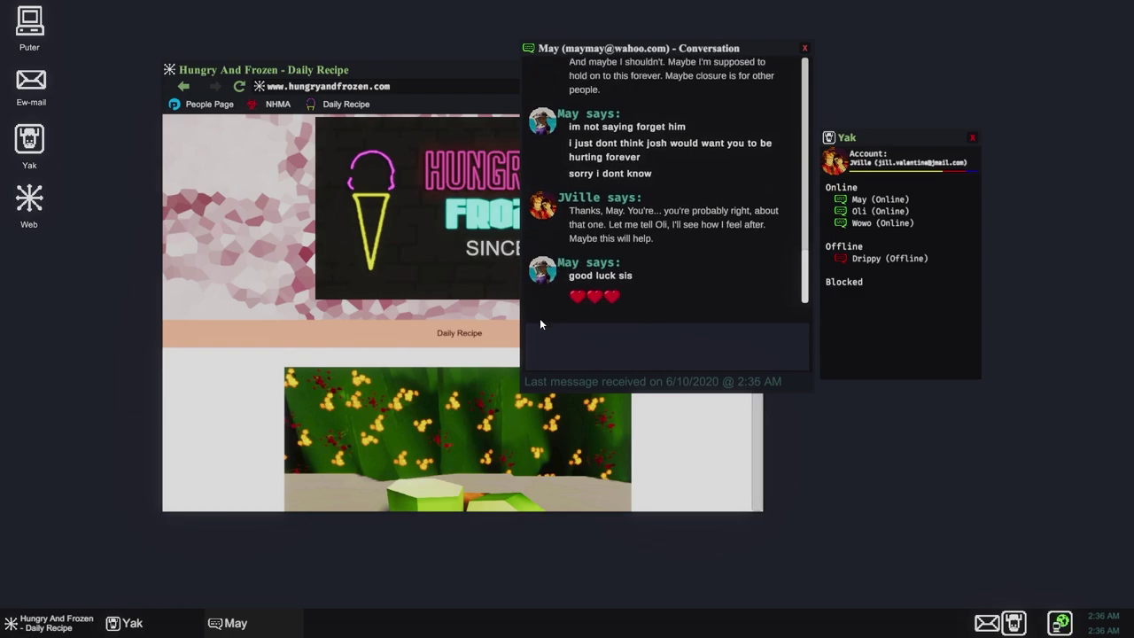
# - Close May's chat, open Oli's conversation, and tell him that Josh died
pyautogui.click(805, 49)
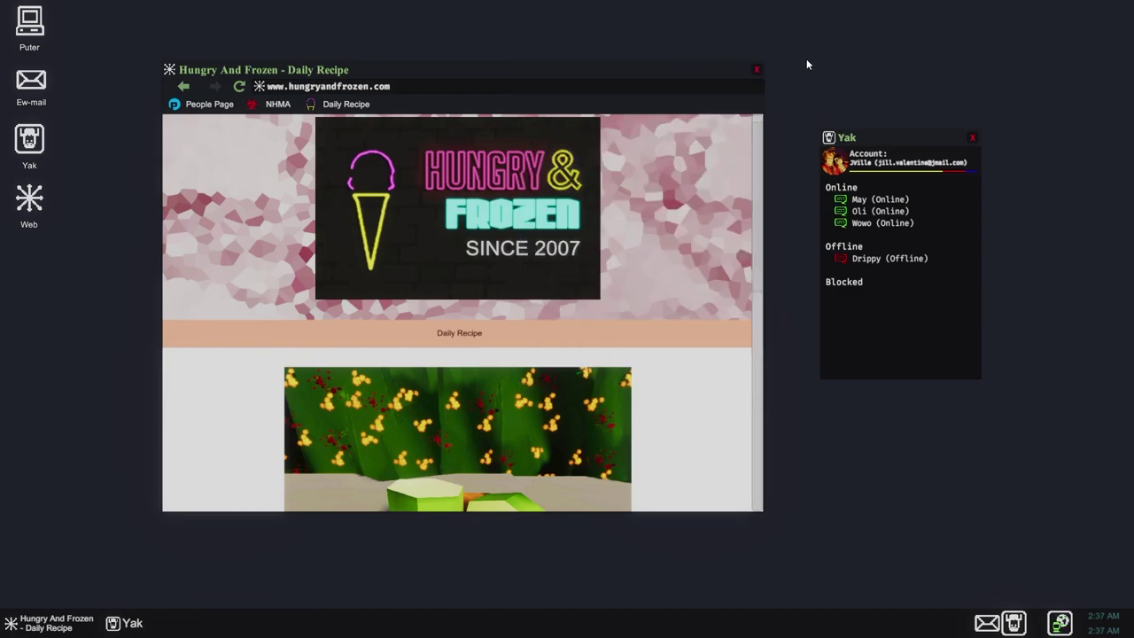
pyautogui.doubleClick(879, 211)
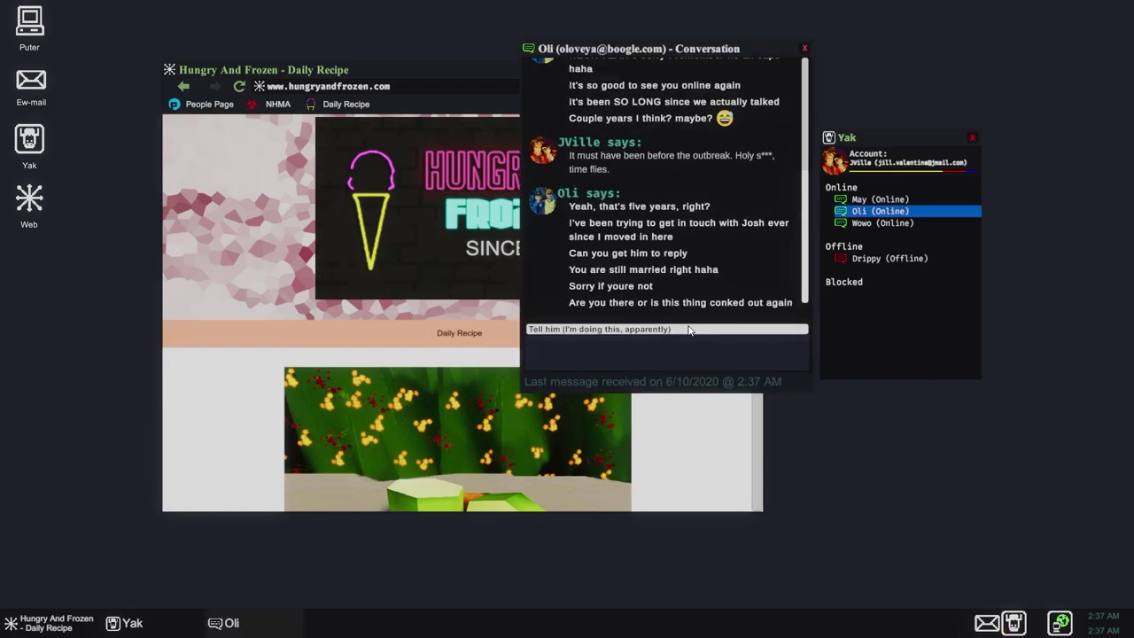
pyautogui.click(600, 330)
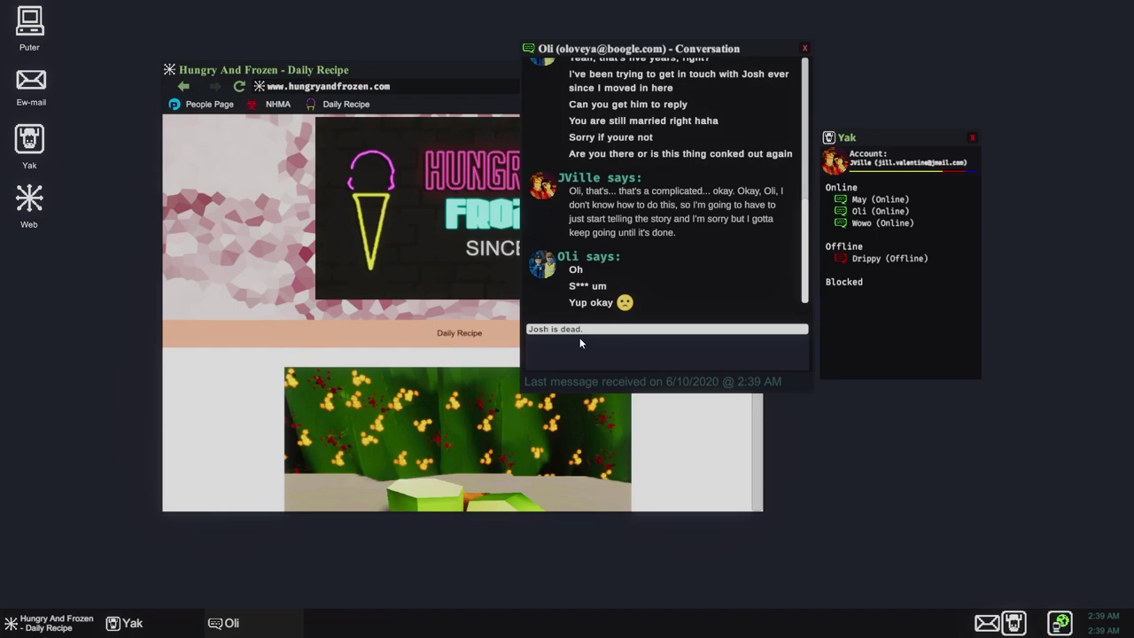
pyautogui.write('He died a month ago.')
pyautogui.press('Return')
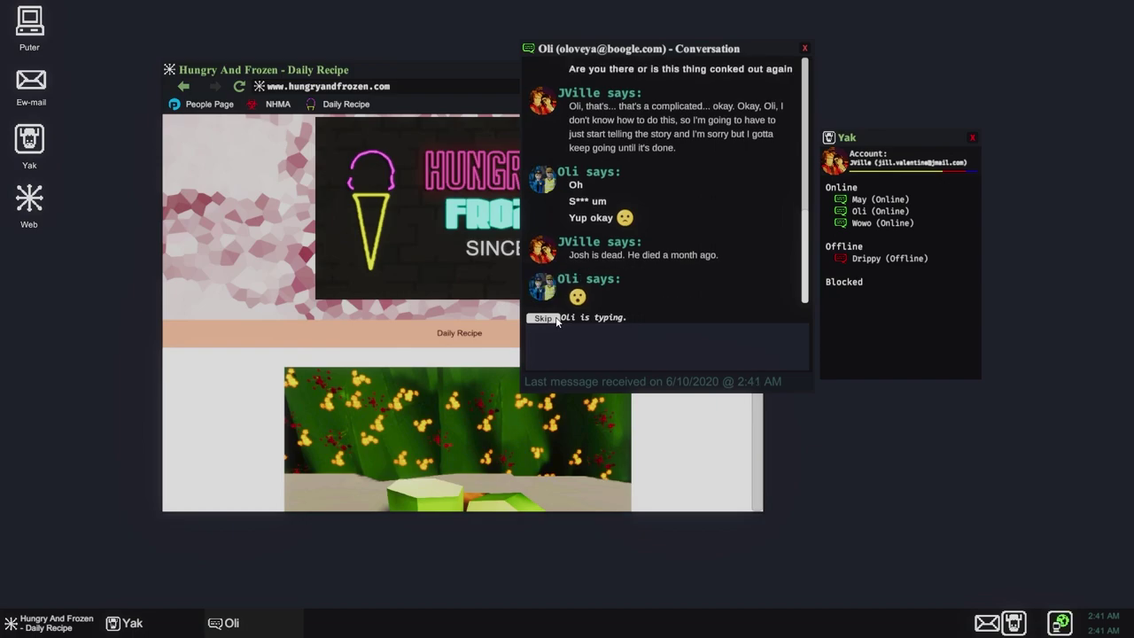
# - Recount the supply run, Danni running off, and Josh getting bitten and turning
pyautogui.click(543, 318)
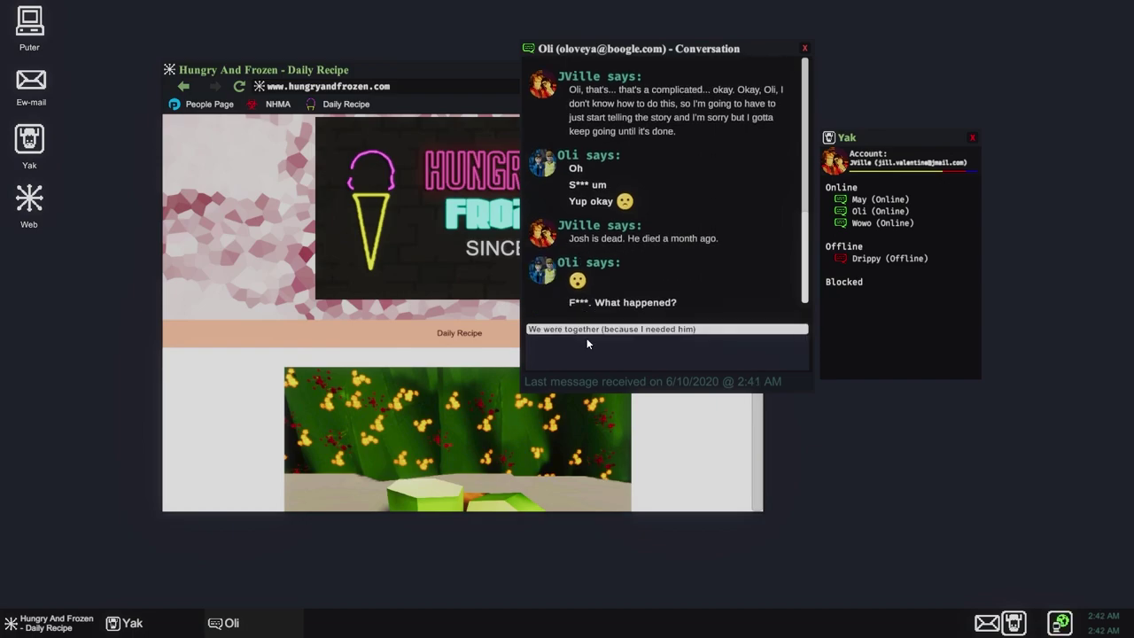
pyautogui.click(583, 329)
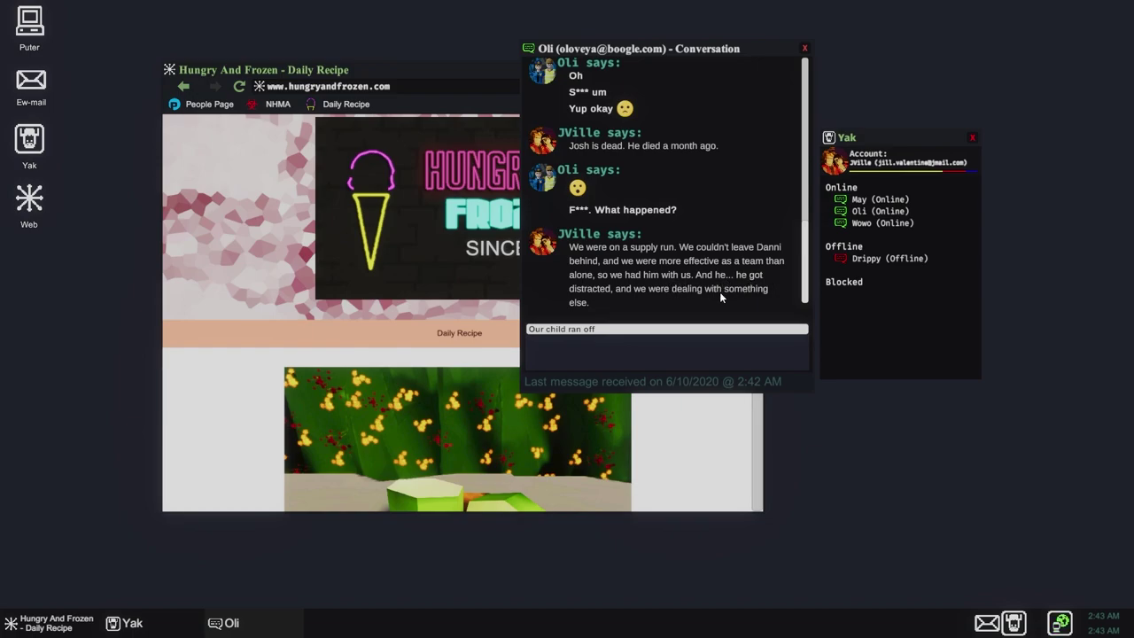
pyautogui.click(609, 329)
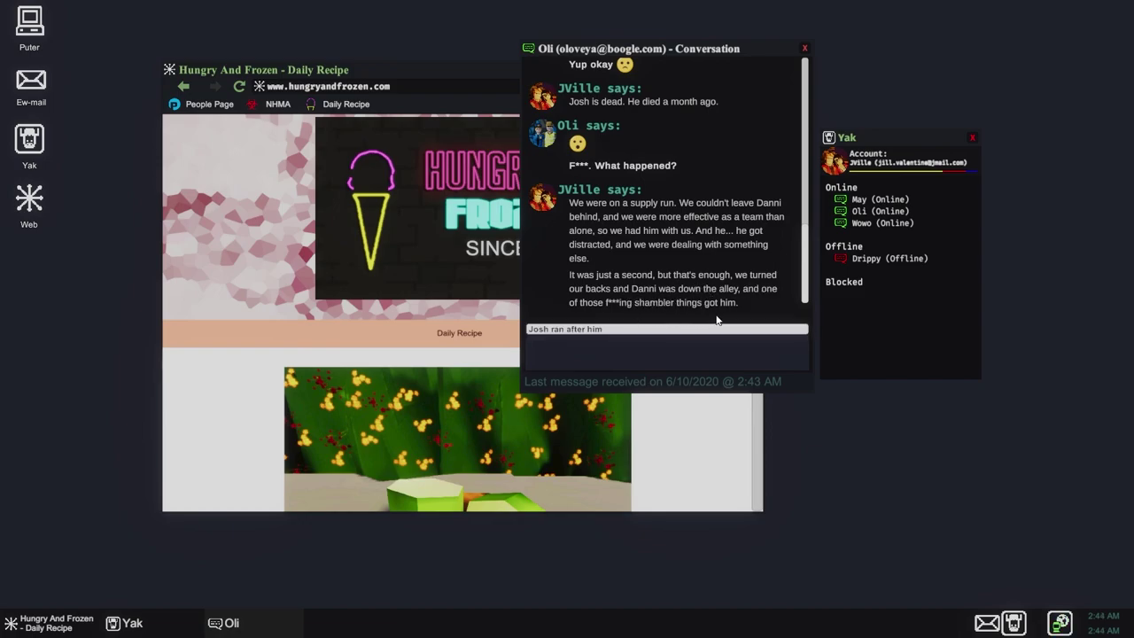
pyautogui.click(598, 330)
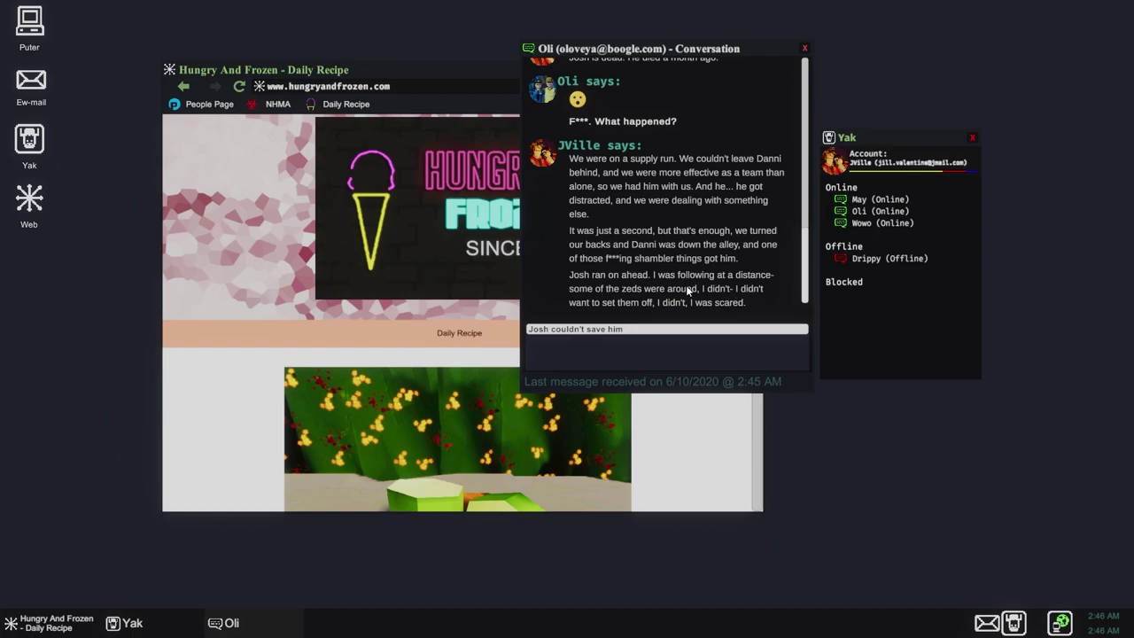
pyautogui.click(620, 331)
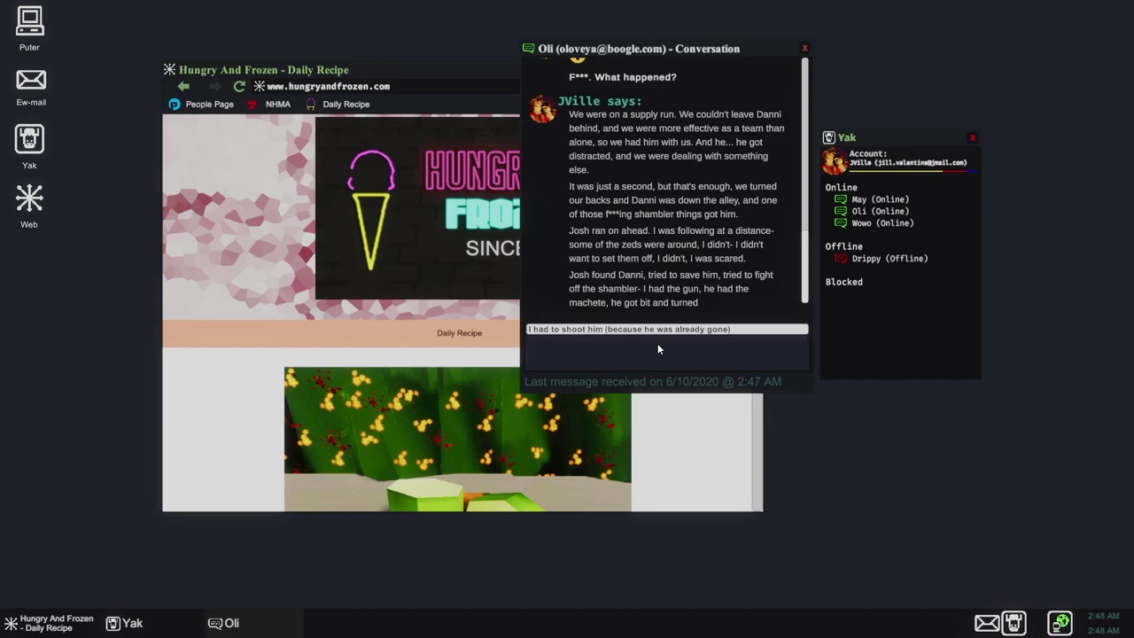
# - Send 'I had to shoot him', 'I shot him', 'I'm so sorry', the full confession, and 'Are you there?'
pyautogui.click(657, 332)
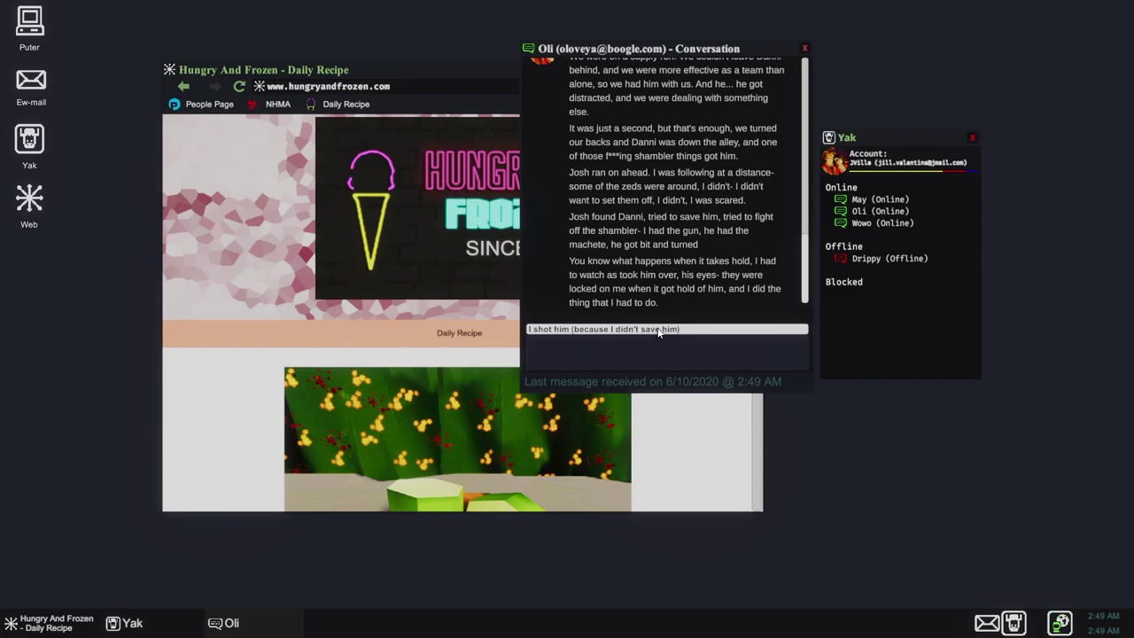
pyautogui.click(657, 329)
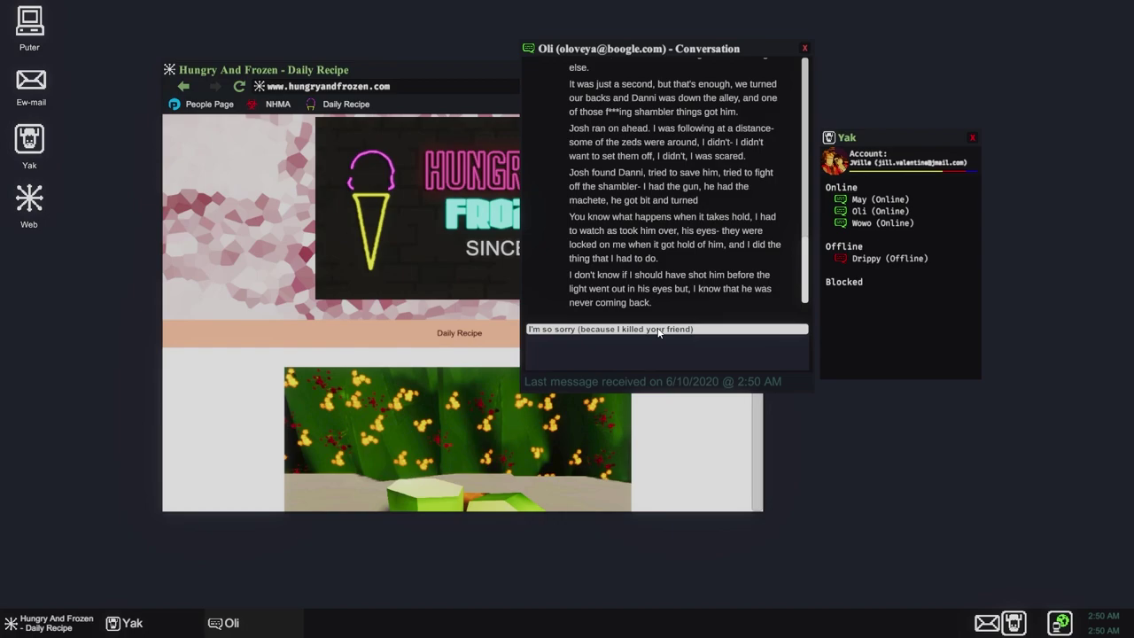
pyautogui.click(657, 329)
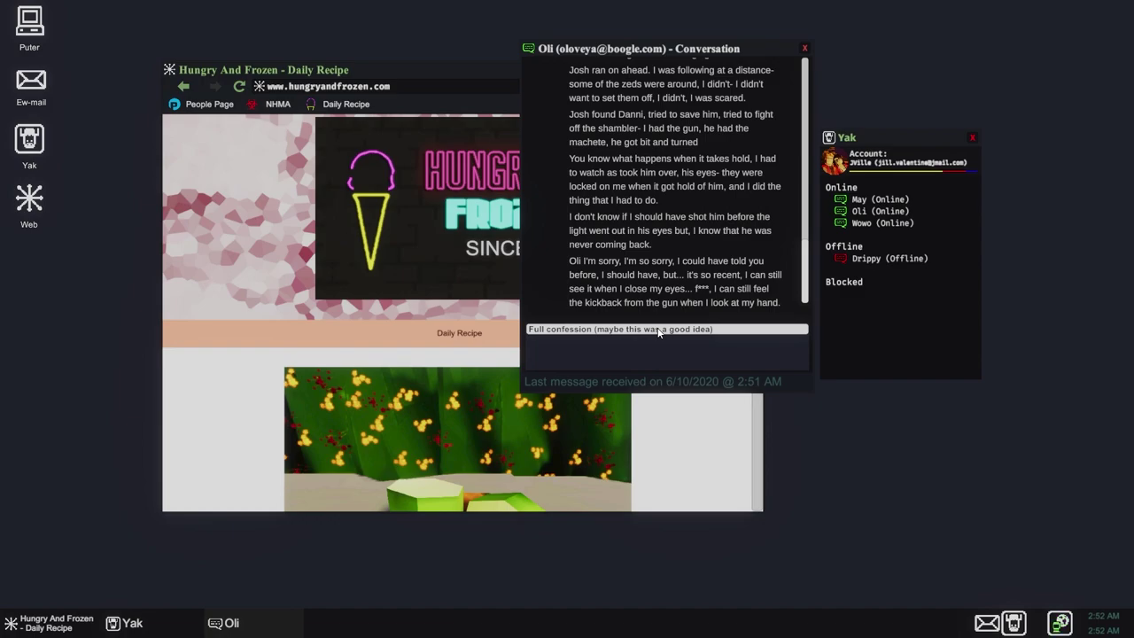
pyautogui.click(658, 329)
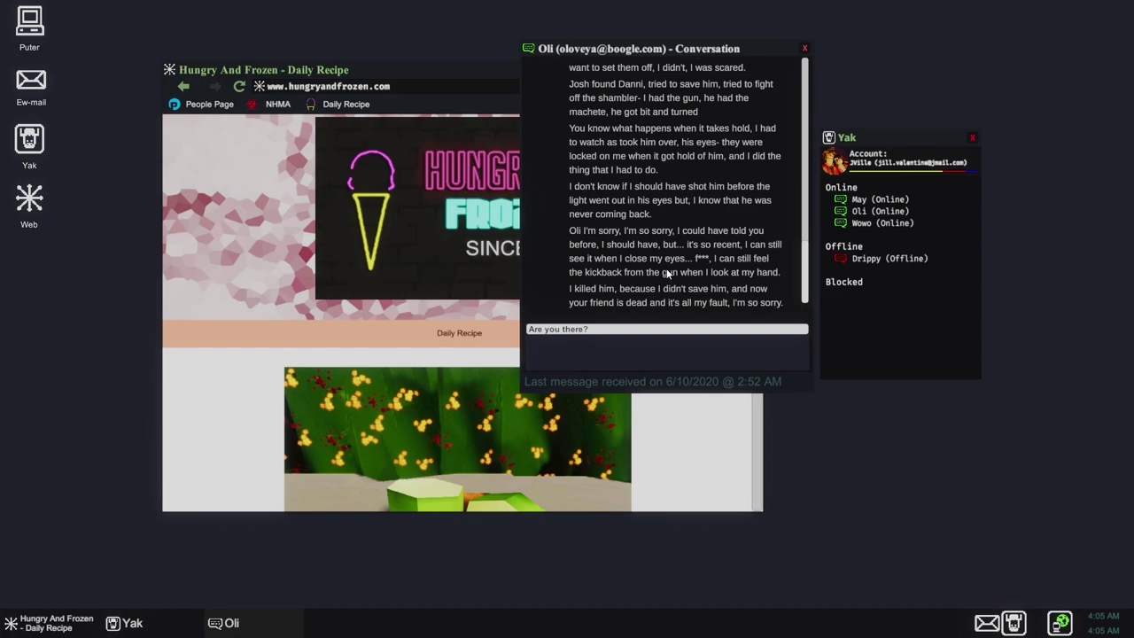
pyautogui.click(650, 329)
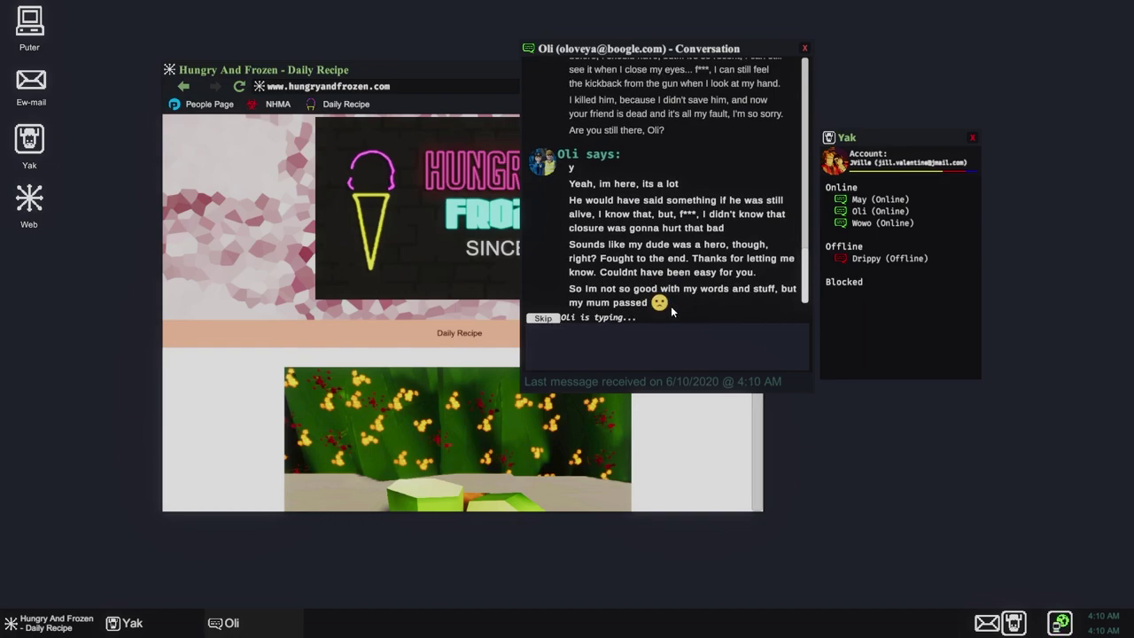
# - Send Oli 'I'm sorry, Oli' about his mum, then ask 'Where are you now?'
pyautogui.click(540, 317)
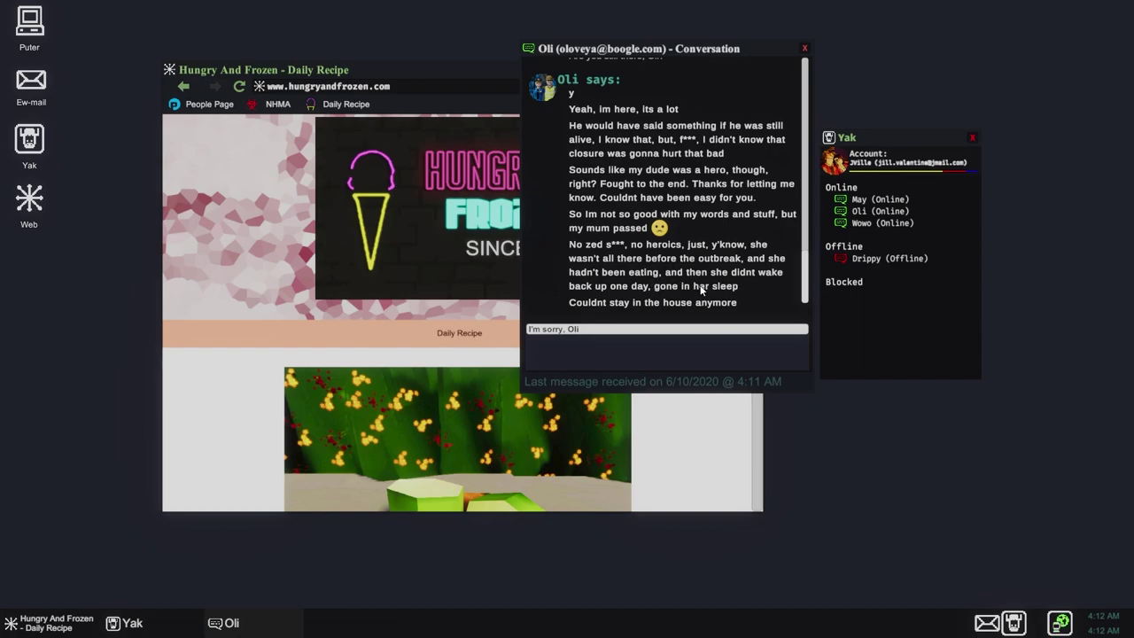
pyautogui.click(626, 329)
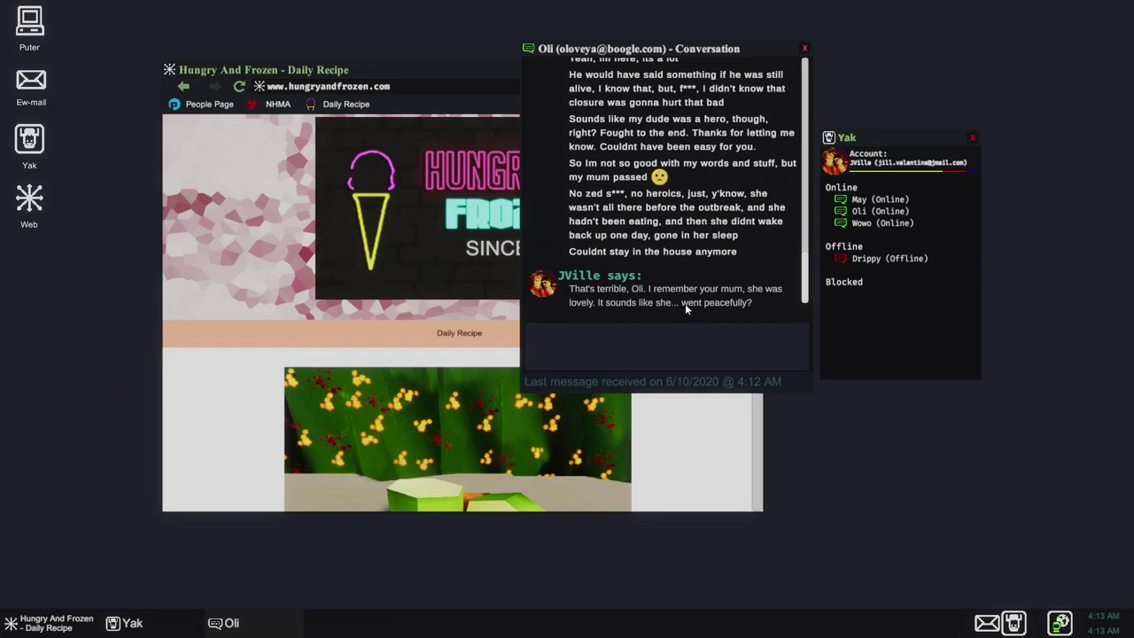
pyautogui.click(542, 317)
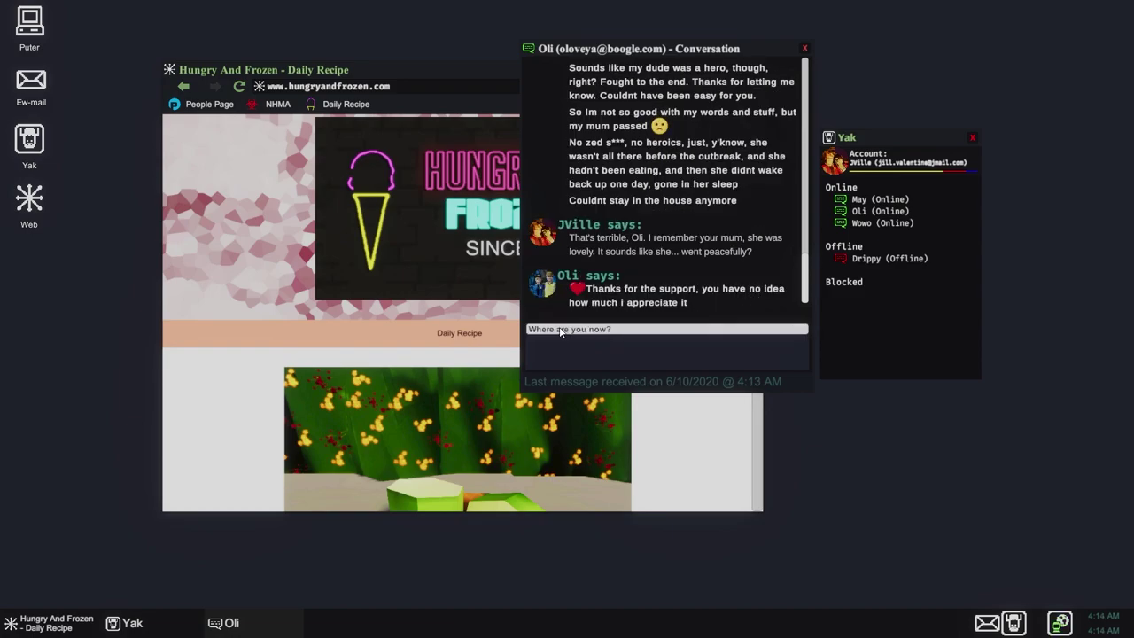
pyautogui.click(700, 329)
pyautogui.write('So am I')
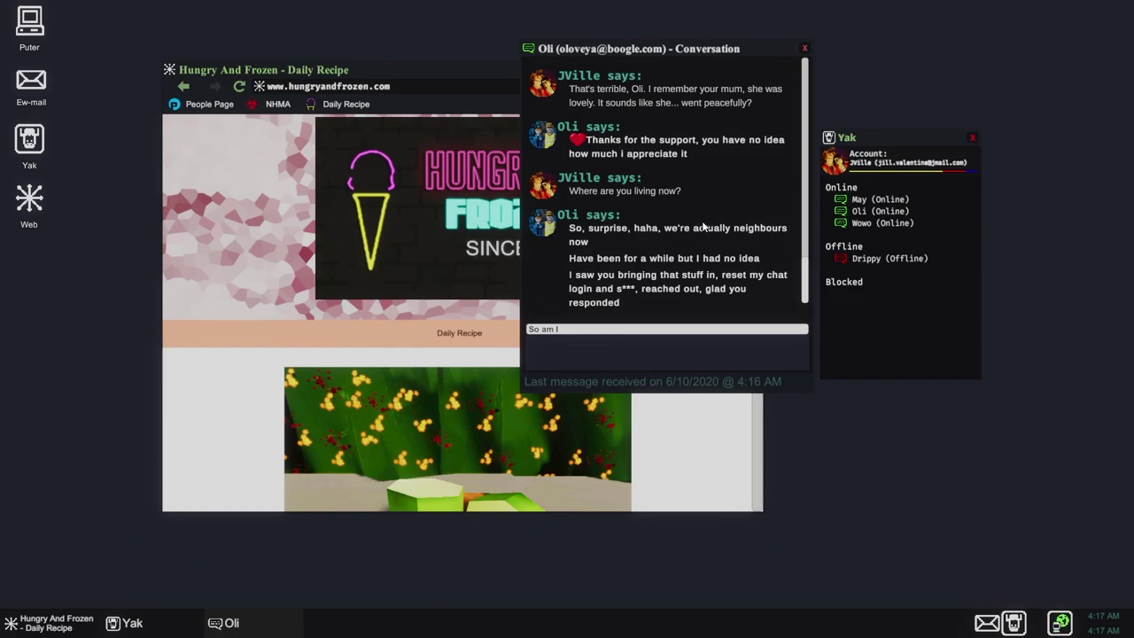
# - Reply 'So am I' and 'Anything you need?', then read Oli's message about his broken door
pyautogui.click(567, 329)
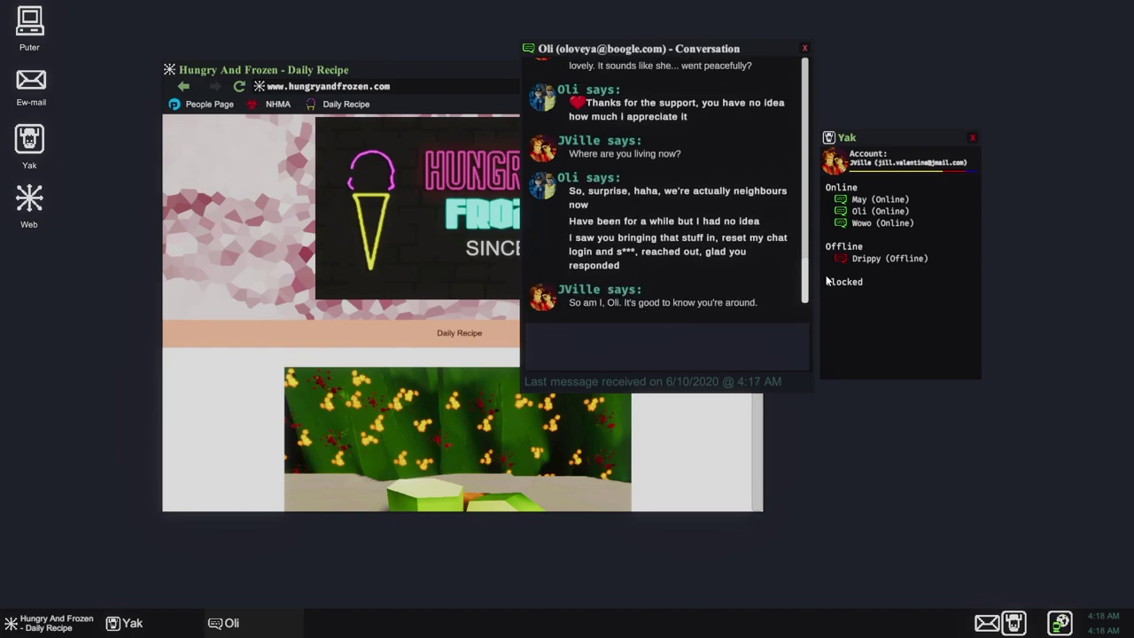
pyautogui.click(607, 329)
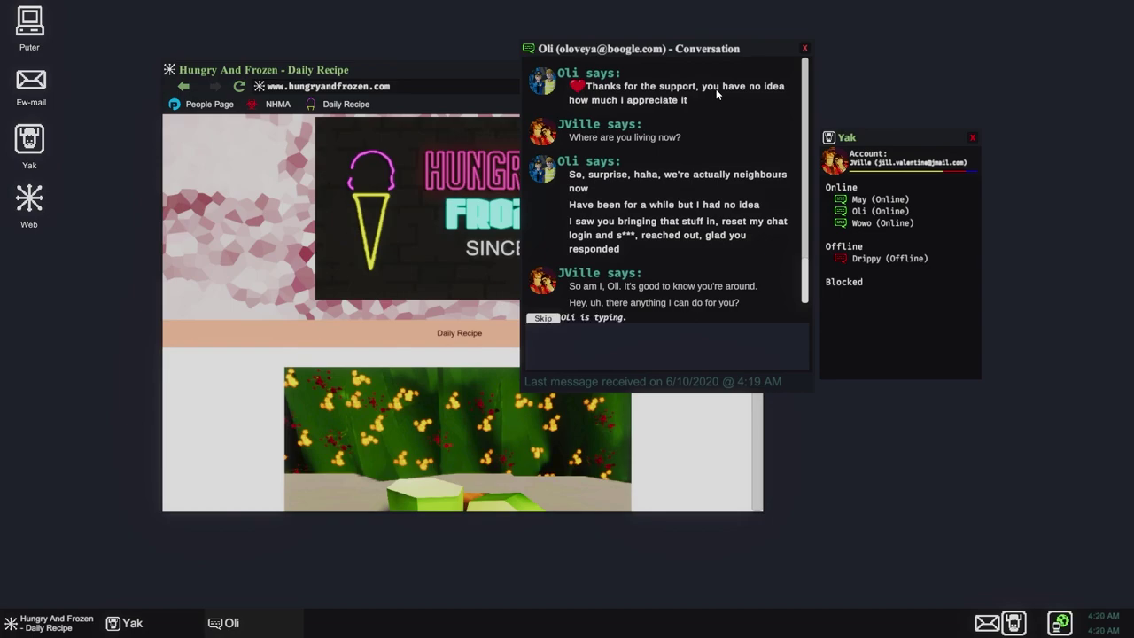
pyautogui.click(544, 318)
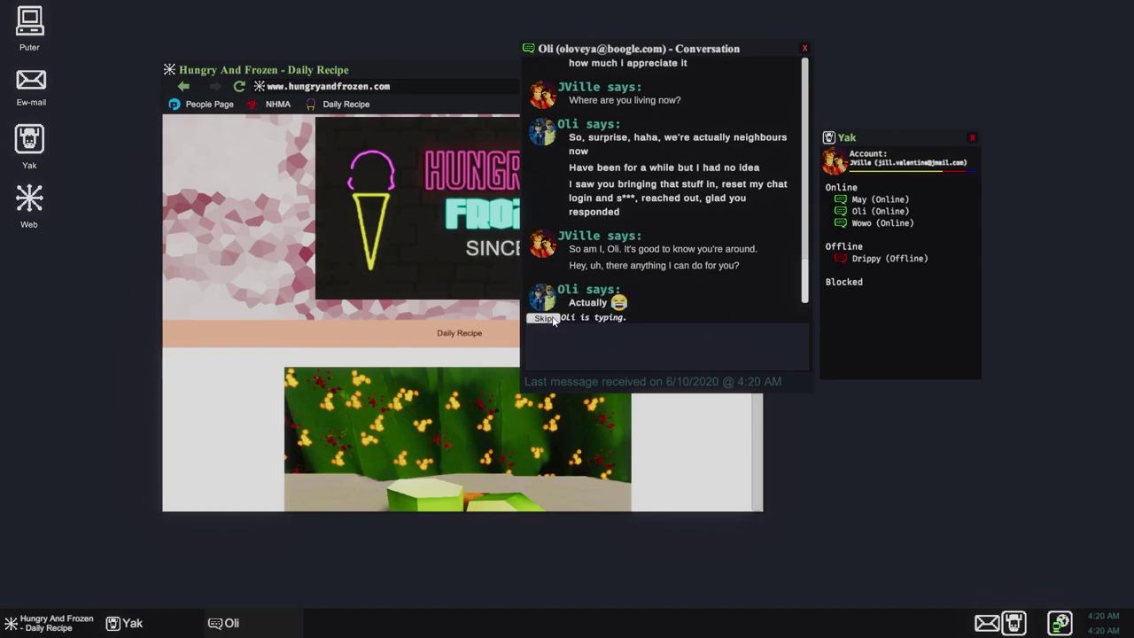
pyautogui.click(544, 318)
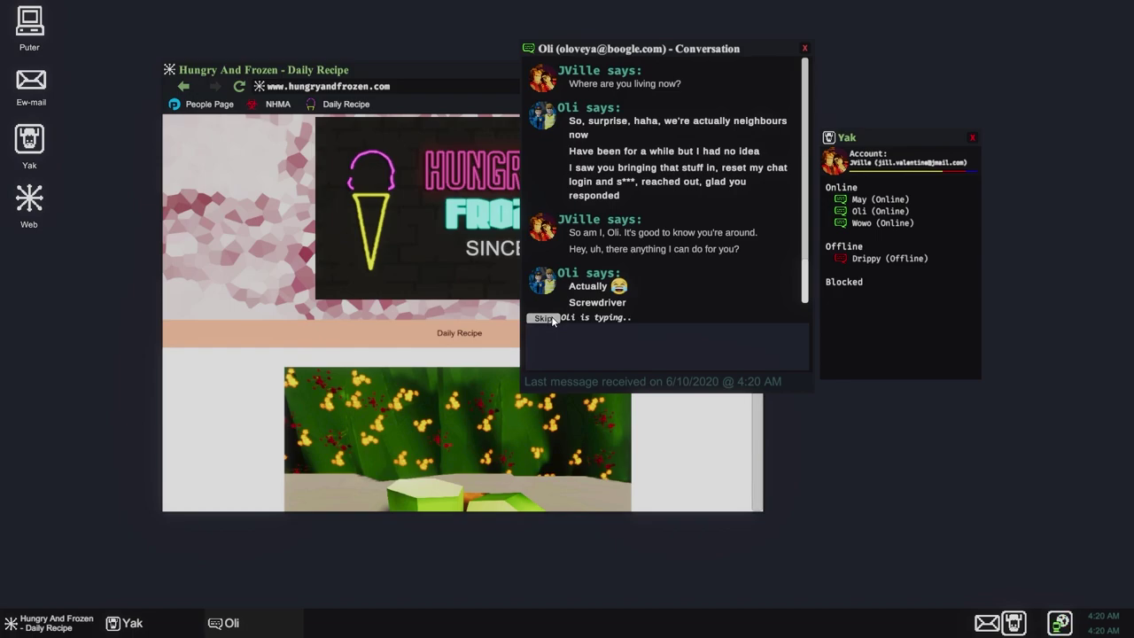
pyautogui.click(544, 318)
pyautogui.click(543, 318)
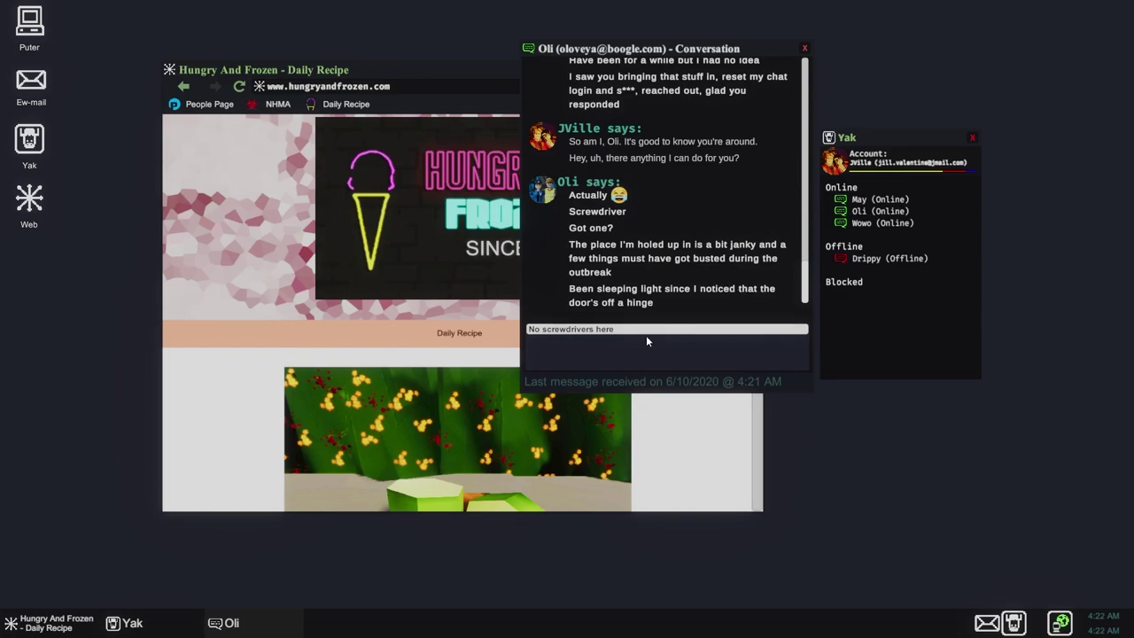
# - Reply 'No screwdrivers here', read about Henry's room 202, and ask 'How do I send it'
pyautogui.click(624, 329)
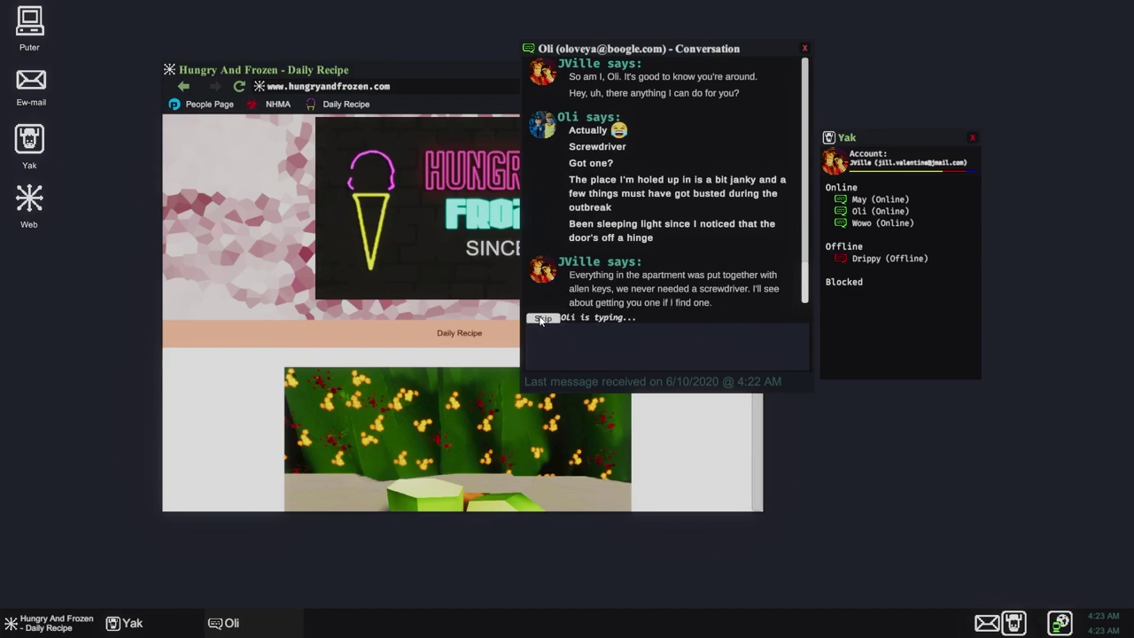
pyautogui.click(541, 318)
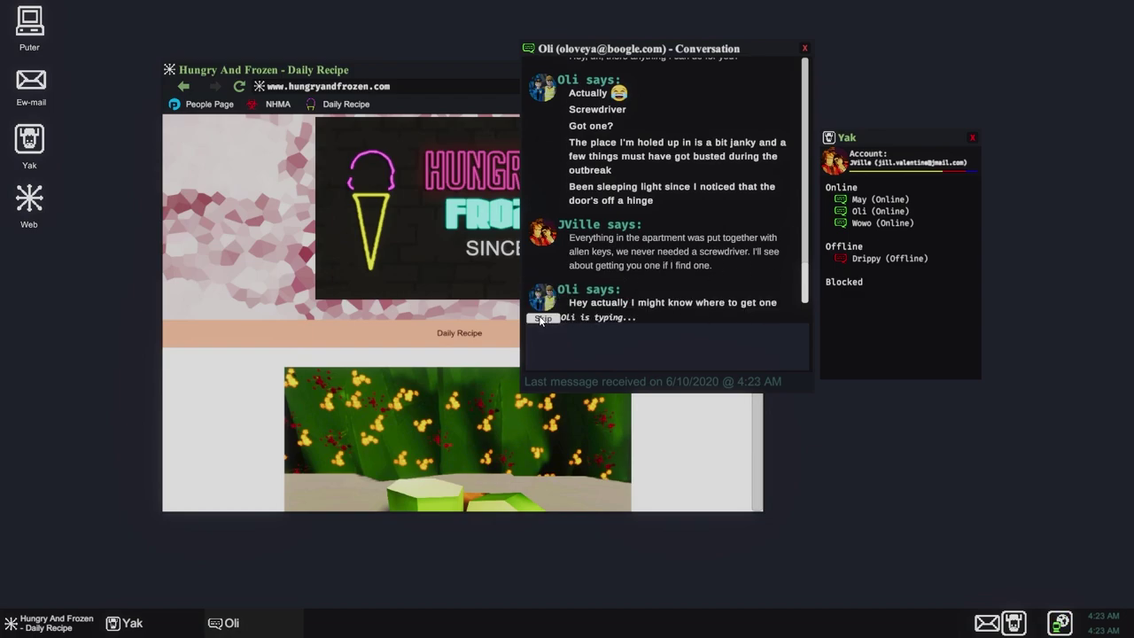
pyautogui.click(542, 318)
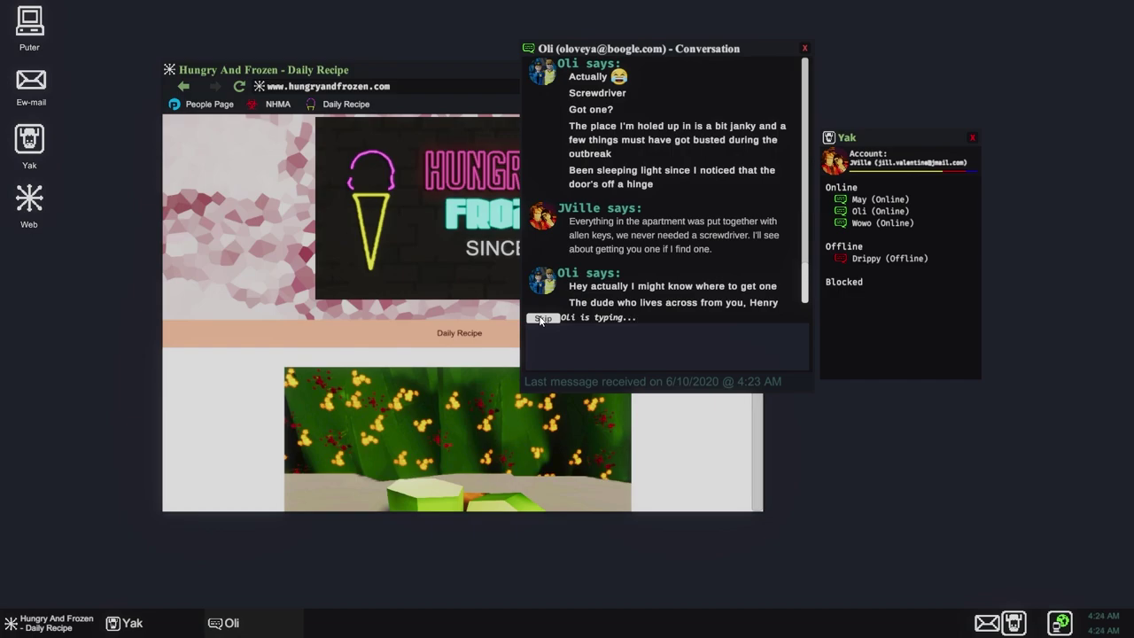
pyautogui.click(541, 318)
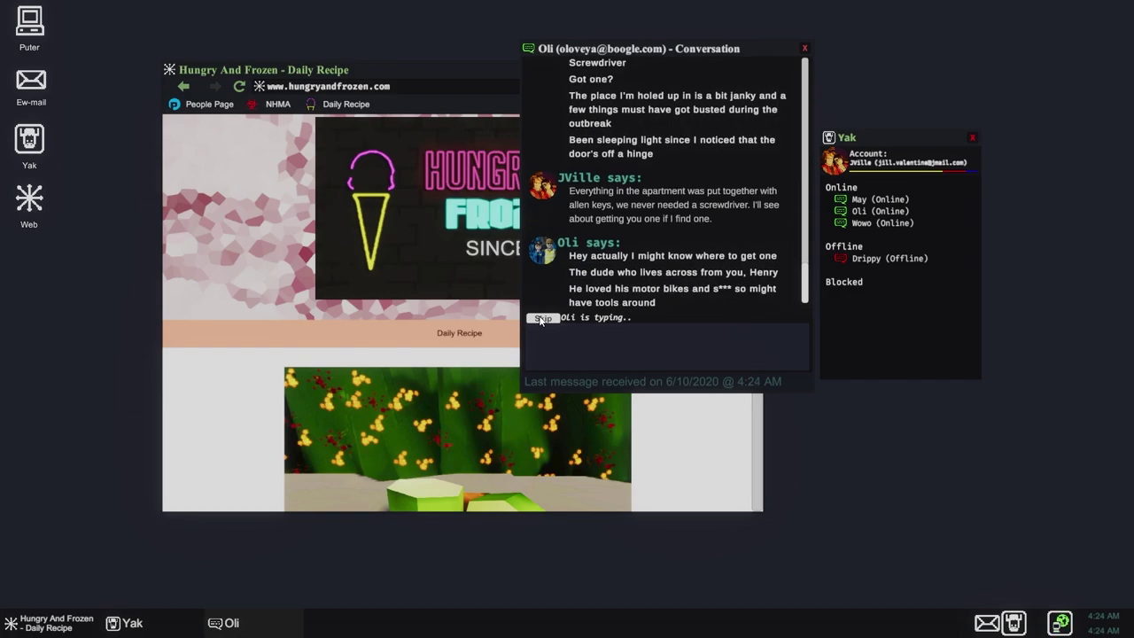
pyautogui.click(541, 319)
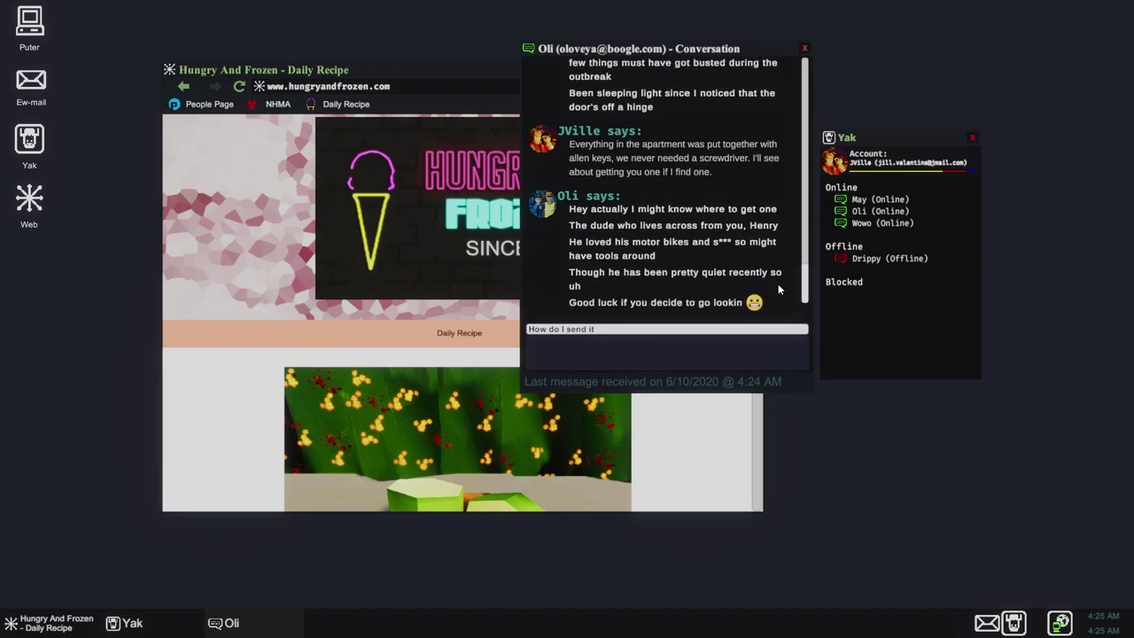
pyautogui.click(598, 330)
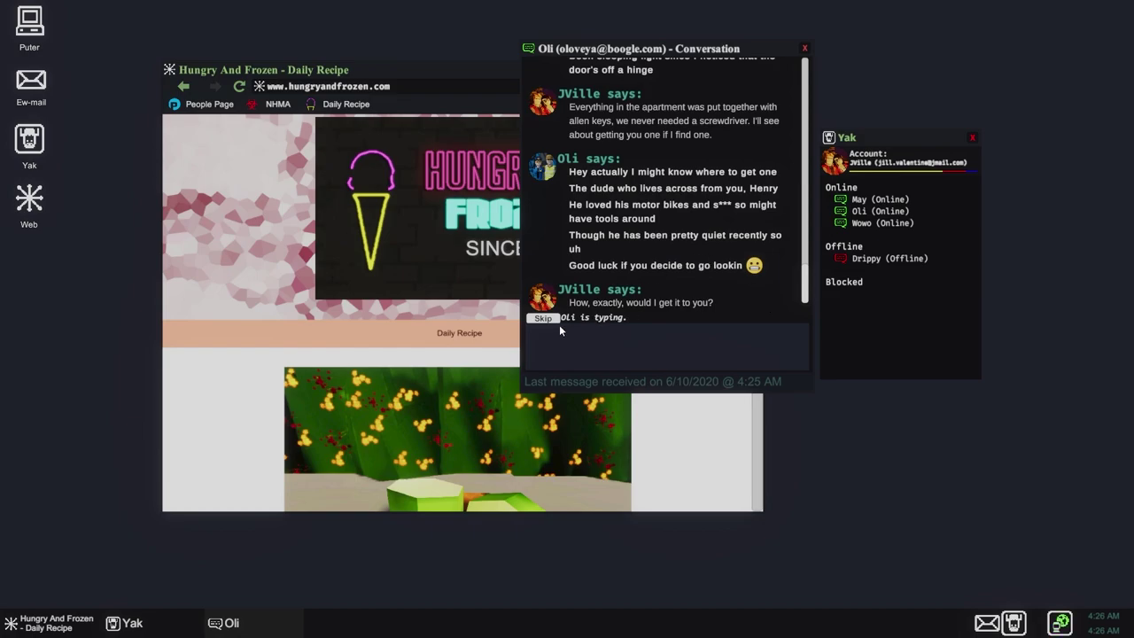
pyautogui.click(548, 320)
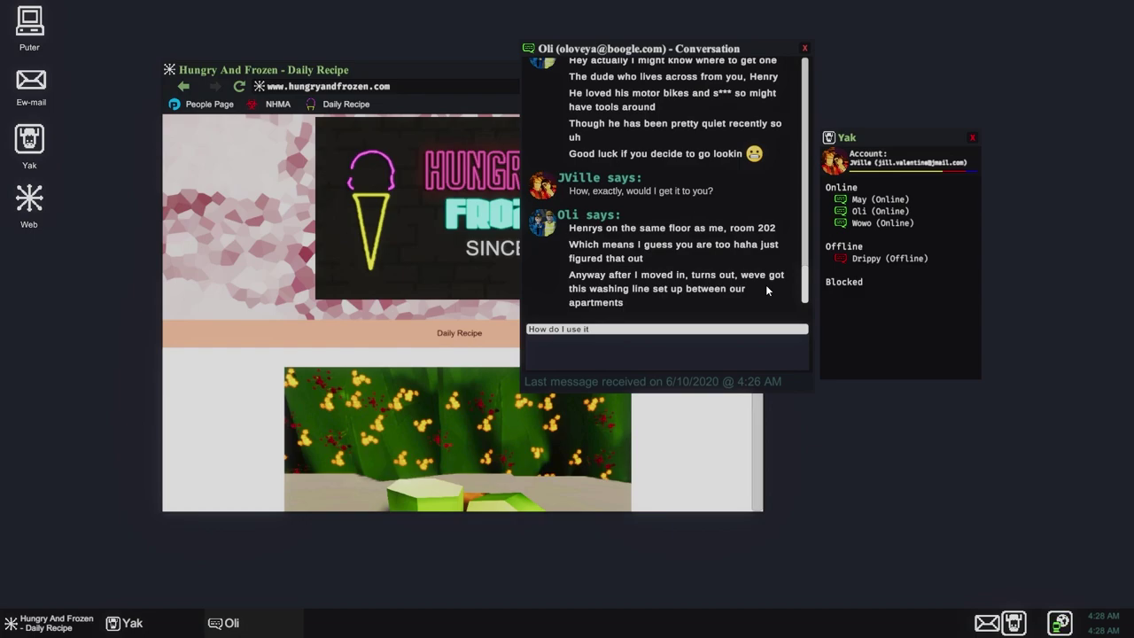
# - Ask Oli about the washing line, agree to check Henry's room, then close his chat
pyautogui.click(589, 329)
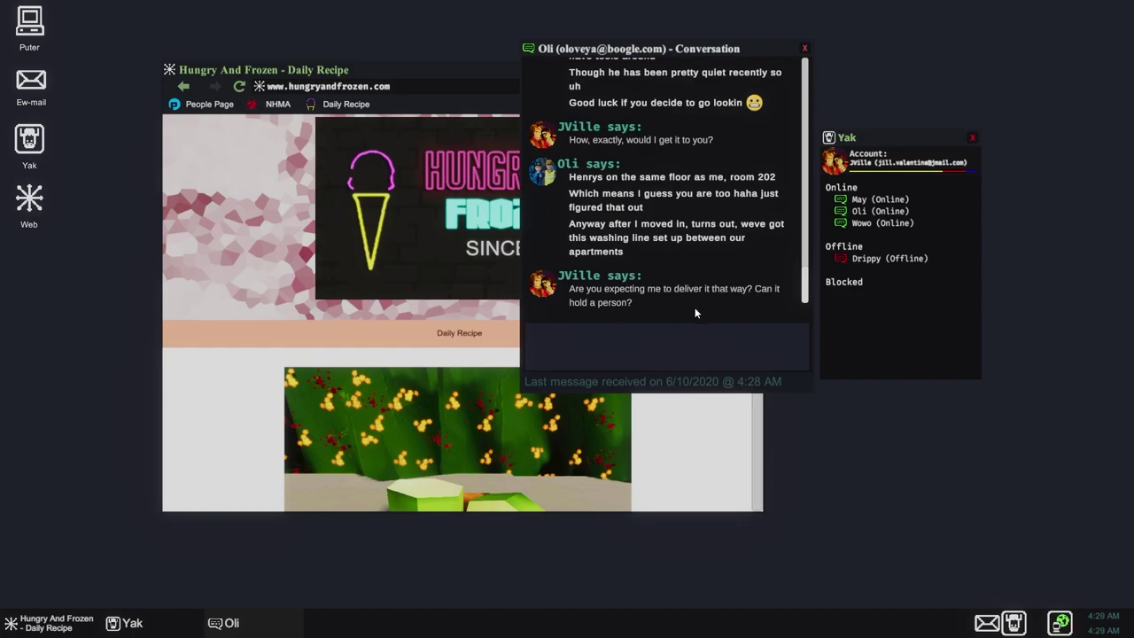
pyautogui.click(543, 318)
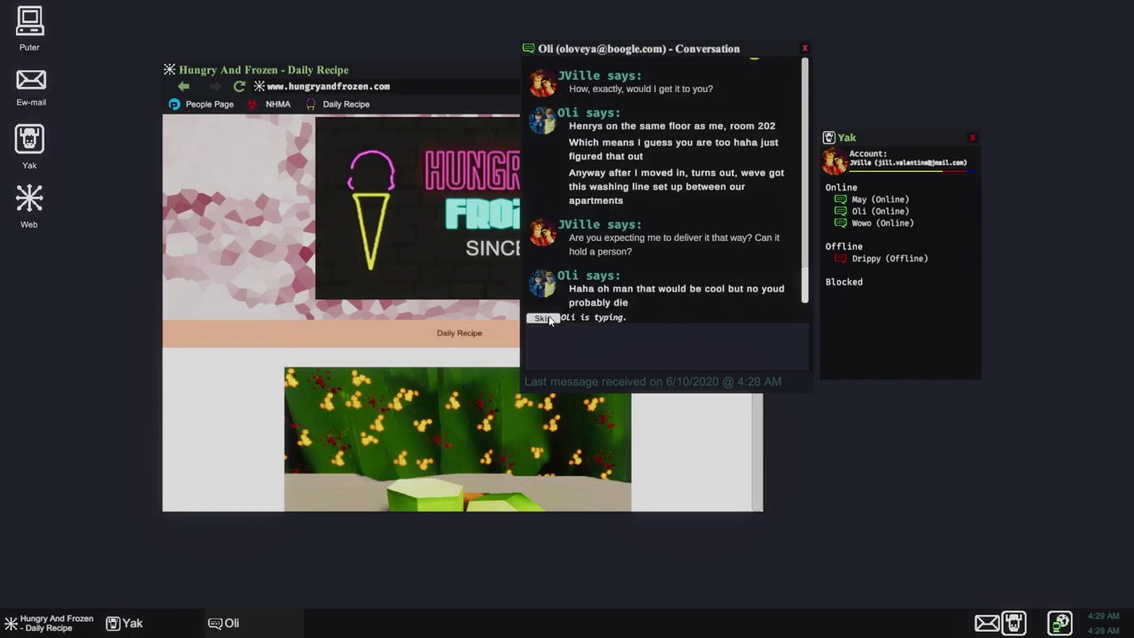
pyautogui.click(548, 319)
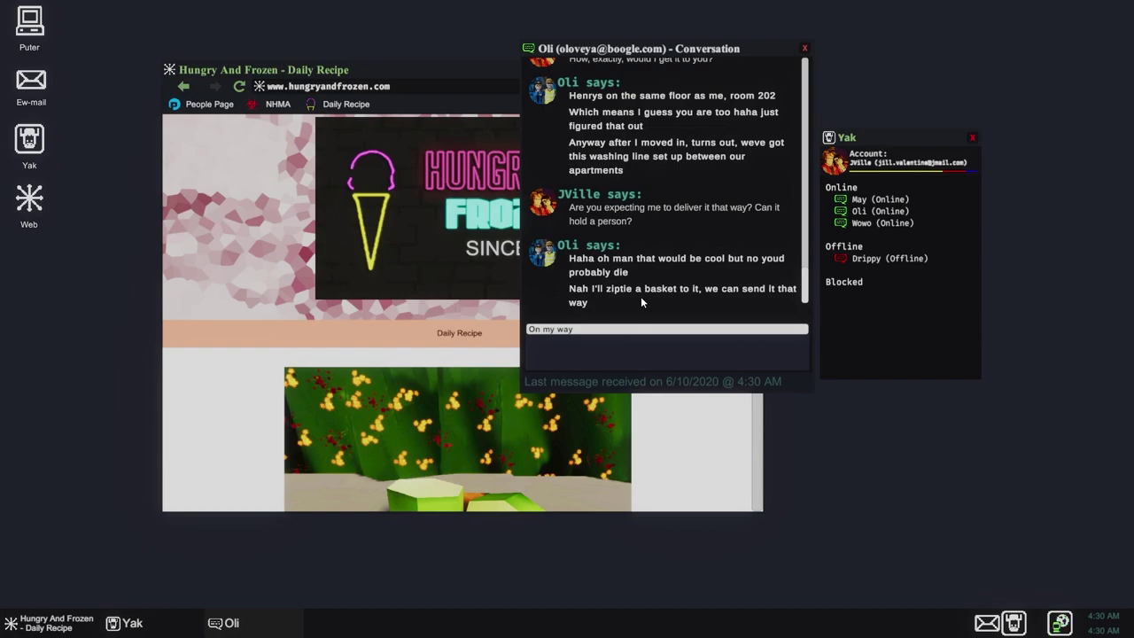
pyautogui.click(567, 329)
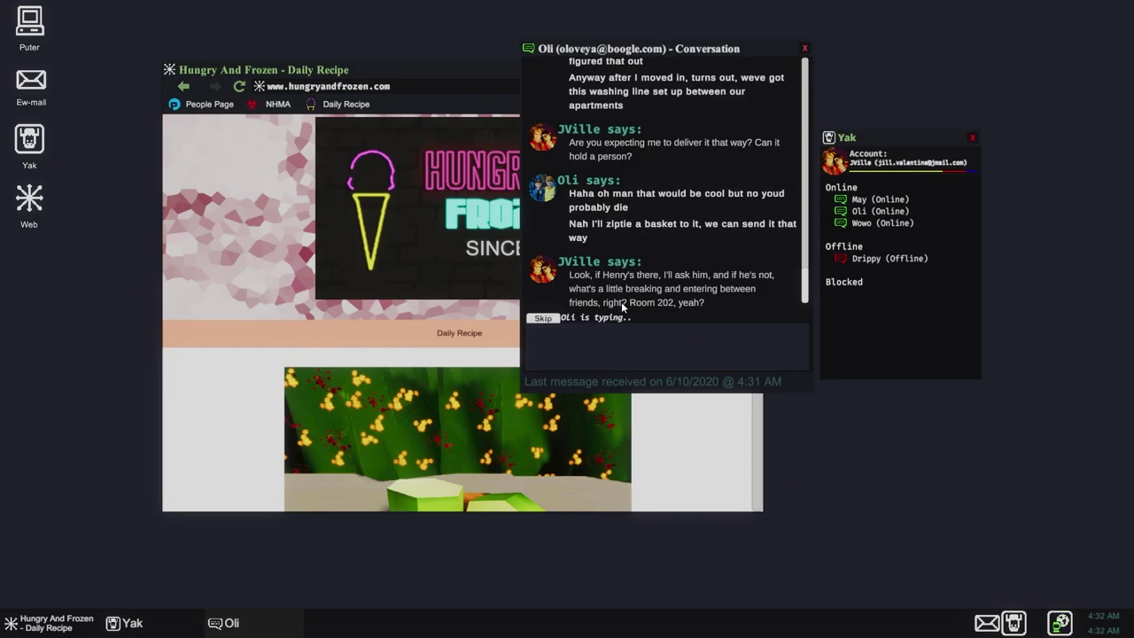
pyautogui.click(565, 320)
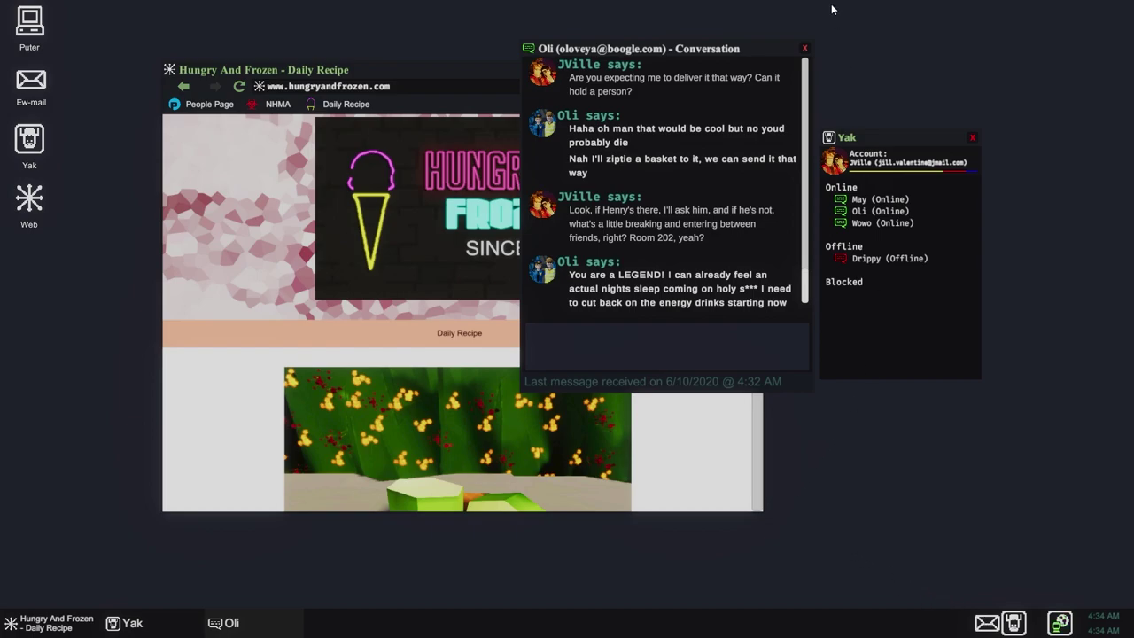
pyautogui.click(805, 48)
# - Move the recipe page aside, disconnect from Flamenet, and step away from the laptop
pyautogui.moveTo(466, 70); pyautogui.dragTo(751, 62)
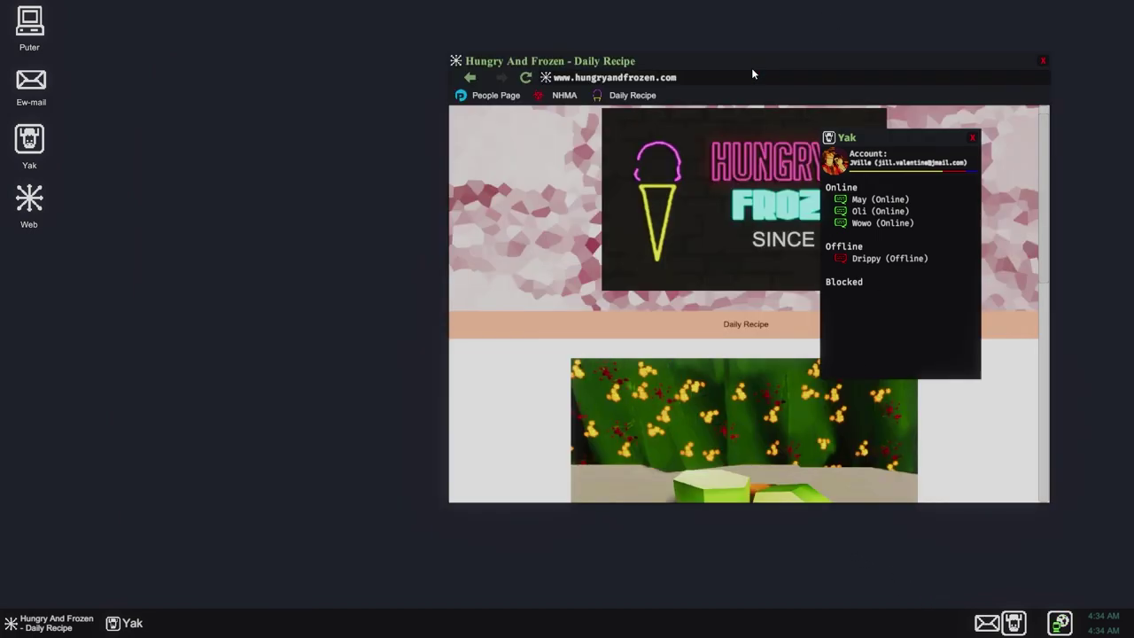
pyautogui.click(606, 332)
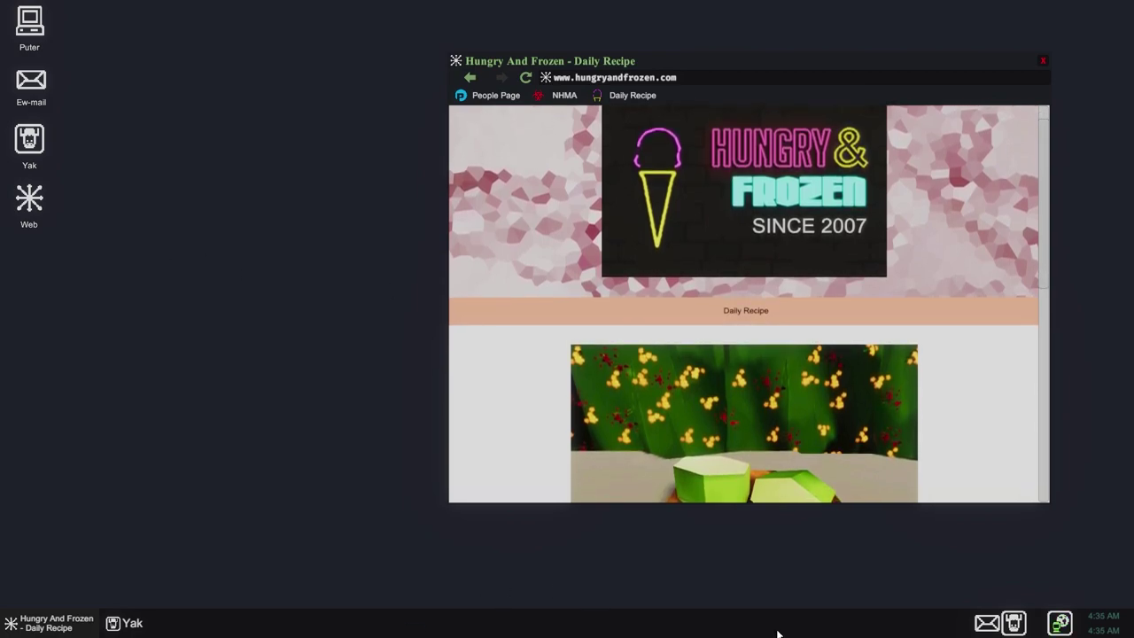
pyautogui.click(1060, 623)
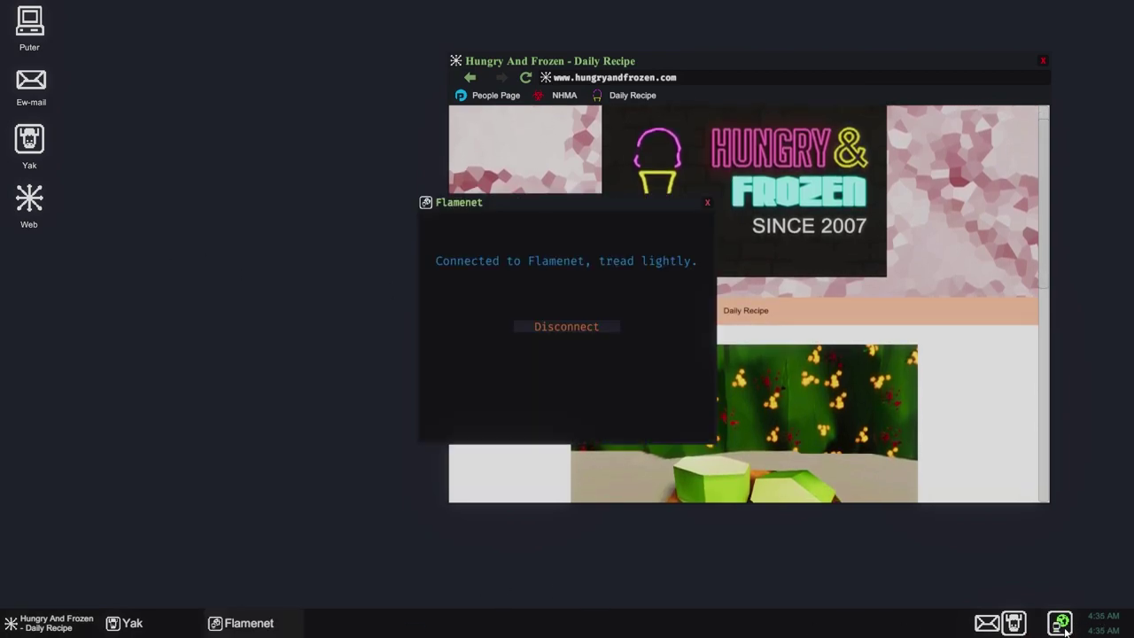
pyautogui.click(584, 327)
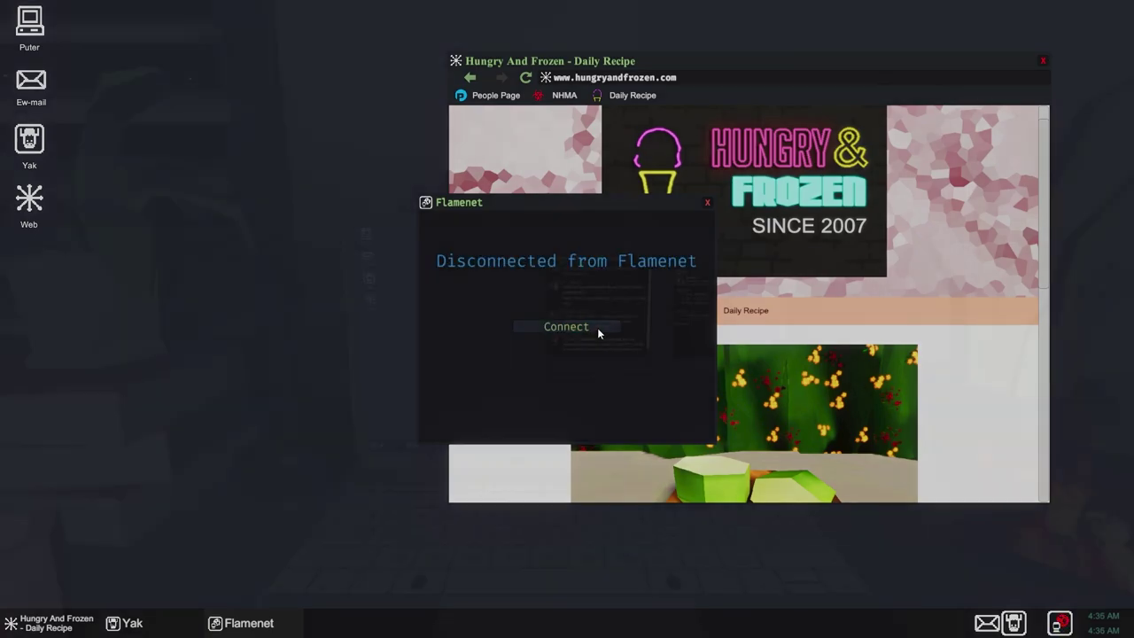
pyautogui.press('Escape')
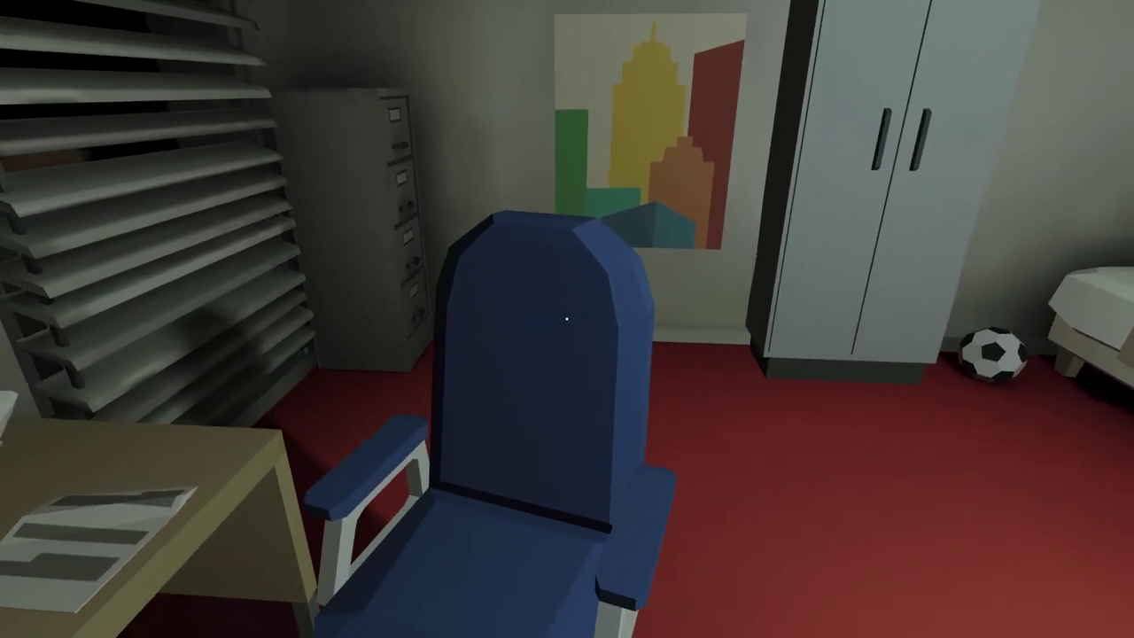
# - Go through the bedroom door into the living room and switch on the flashlight
pyautogui.press('w')
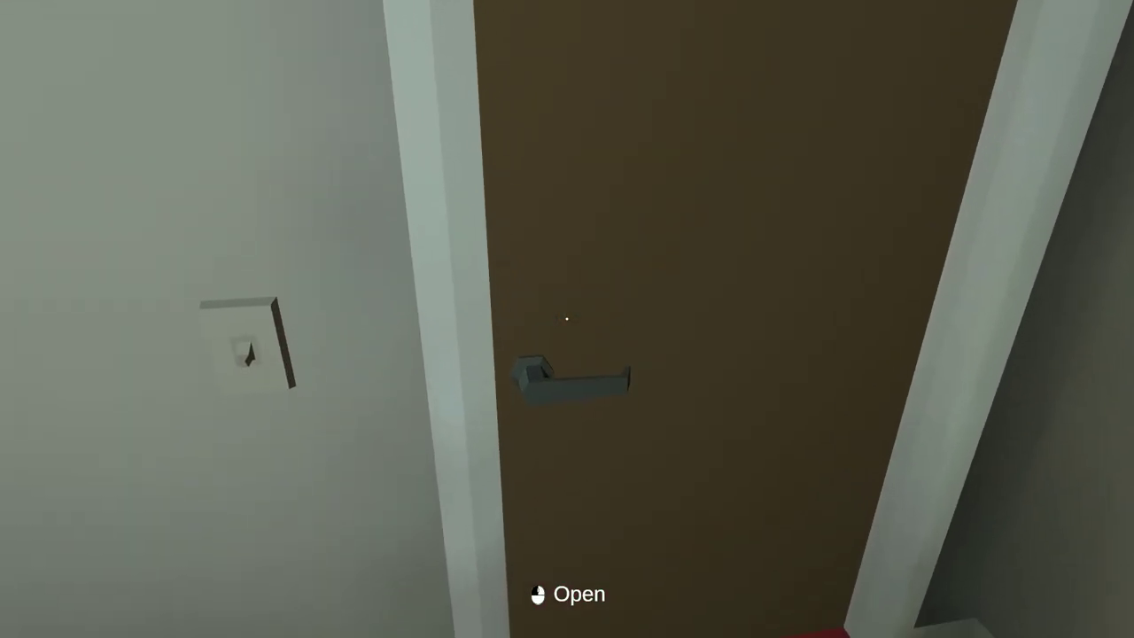
pyautogui.click(567, 318)
pyautogui.press('w')
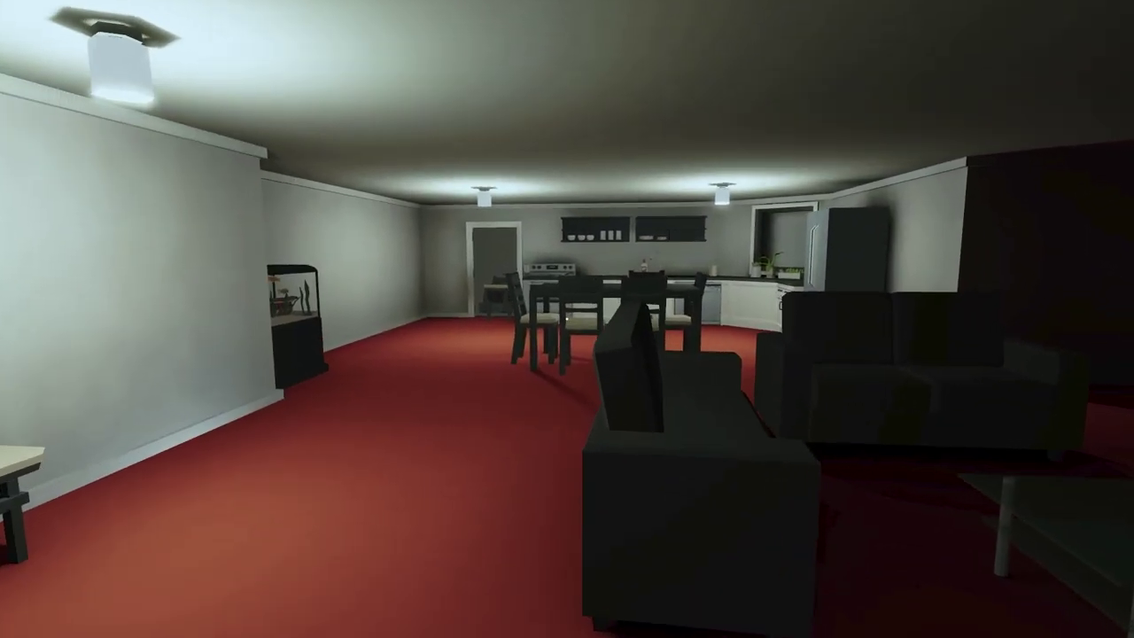
pyautogui.press('w')
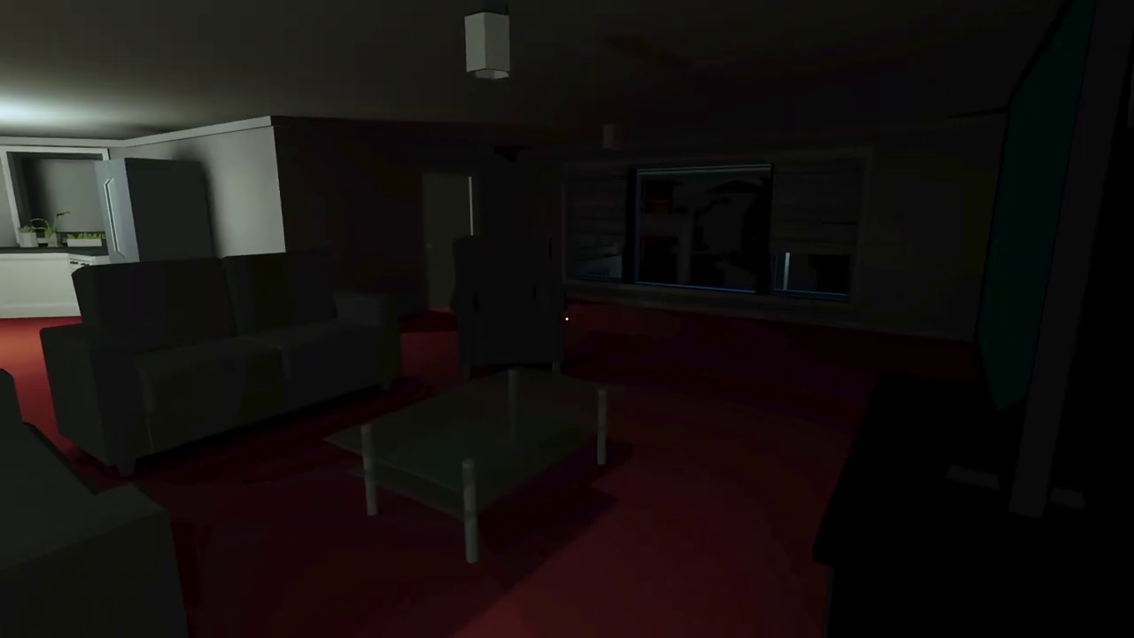
pyautogui.press('w')
pyautogui.press('f')
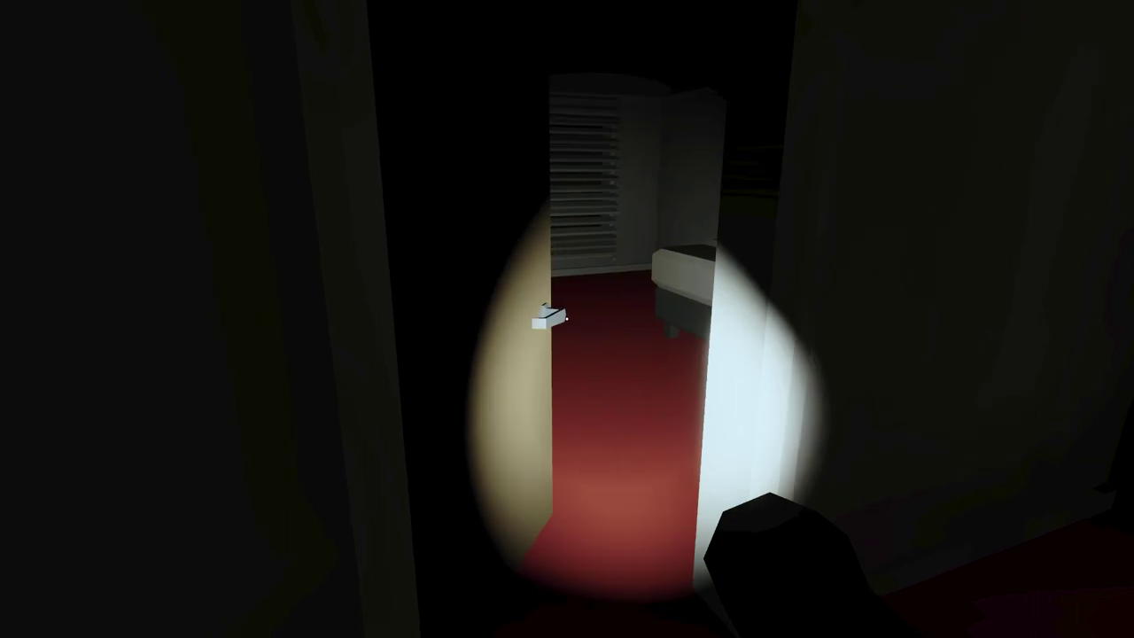
# - Turn around and walk through the dining area to the kitchen sink
pyautogui.press('w')
pyautogui.press('w')
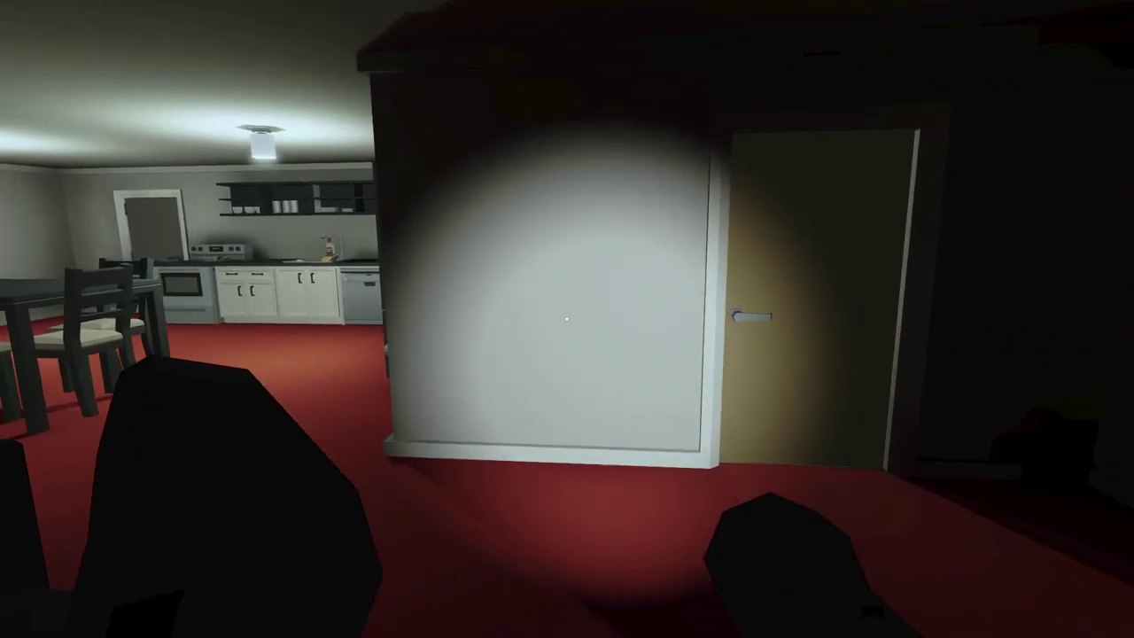
pyautogui.press('w')
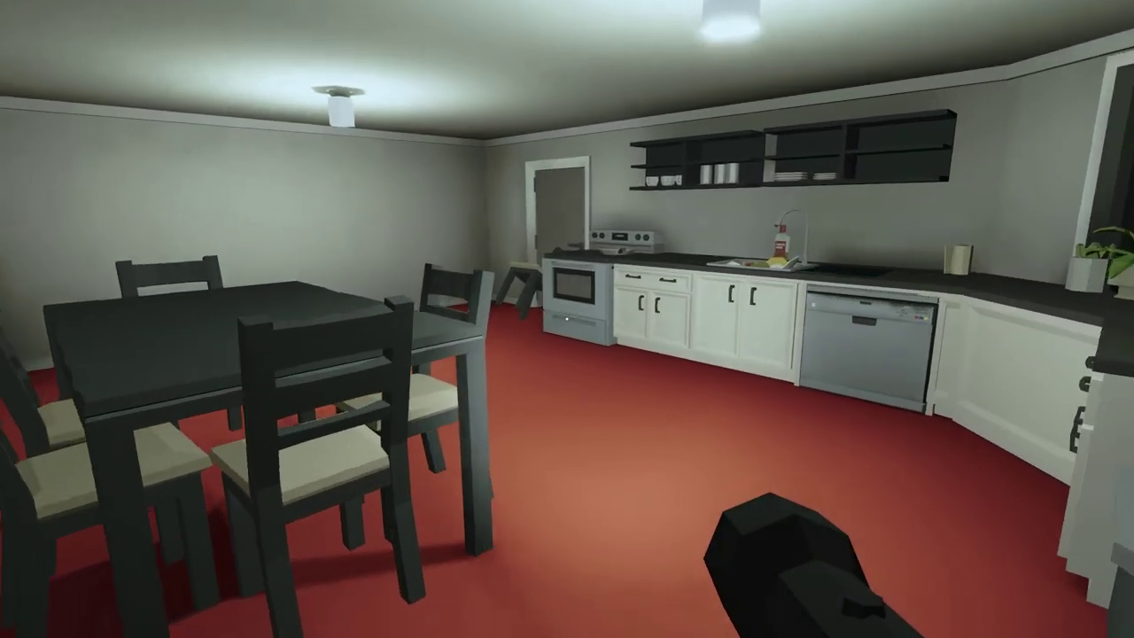
pyautogui.press('w')
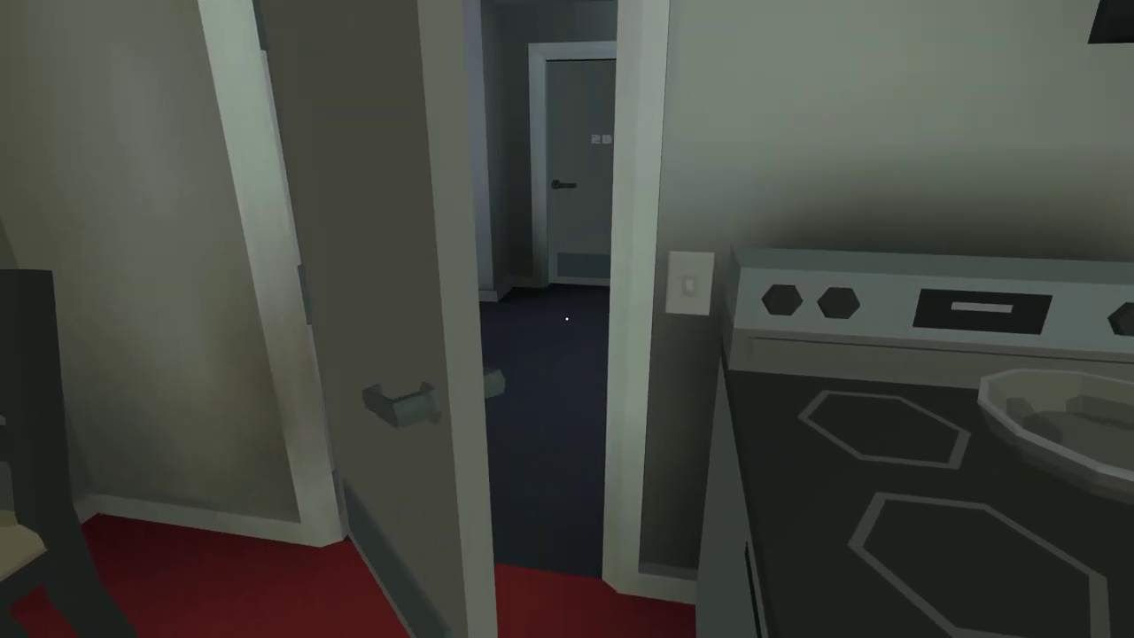
# - Step out into the hallway and inspect the door of room 202
pyautogui.press('w')
pyautogui.press('w')
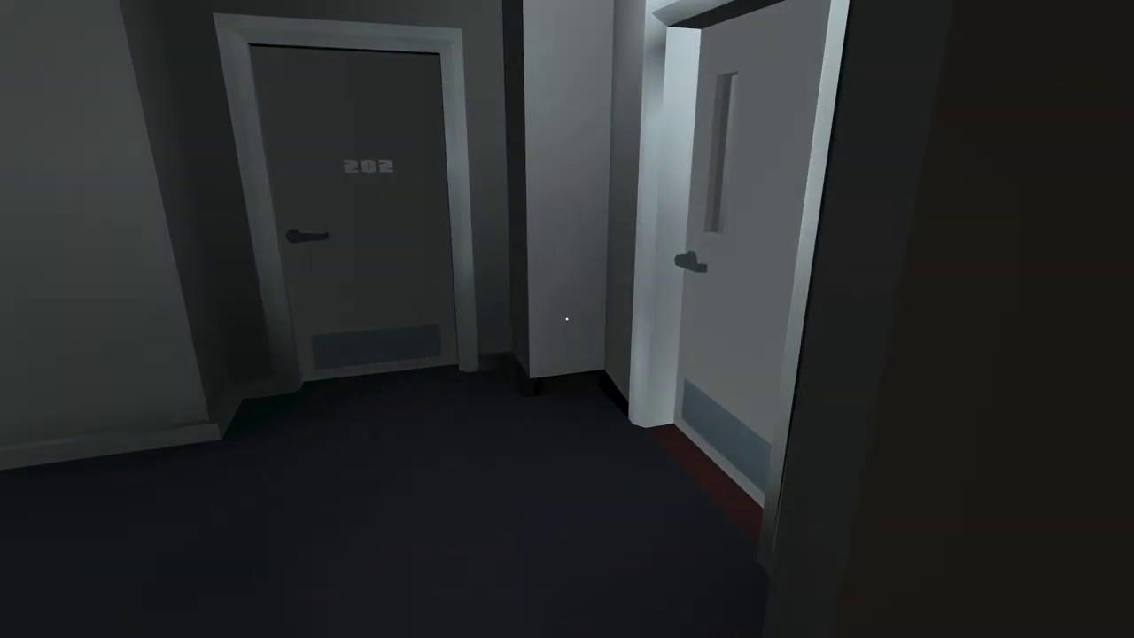
pyautogui.press('w')
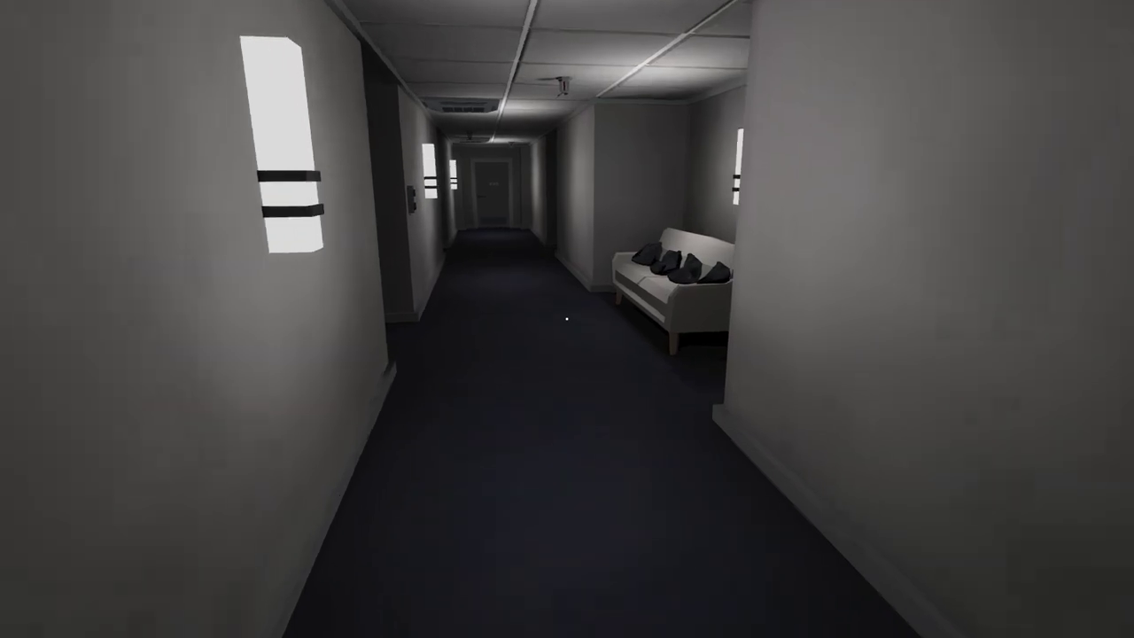
pyautogui.press('w')
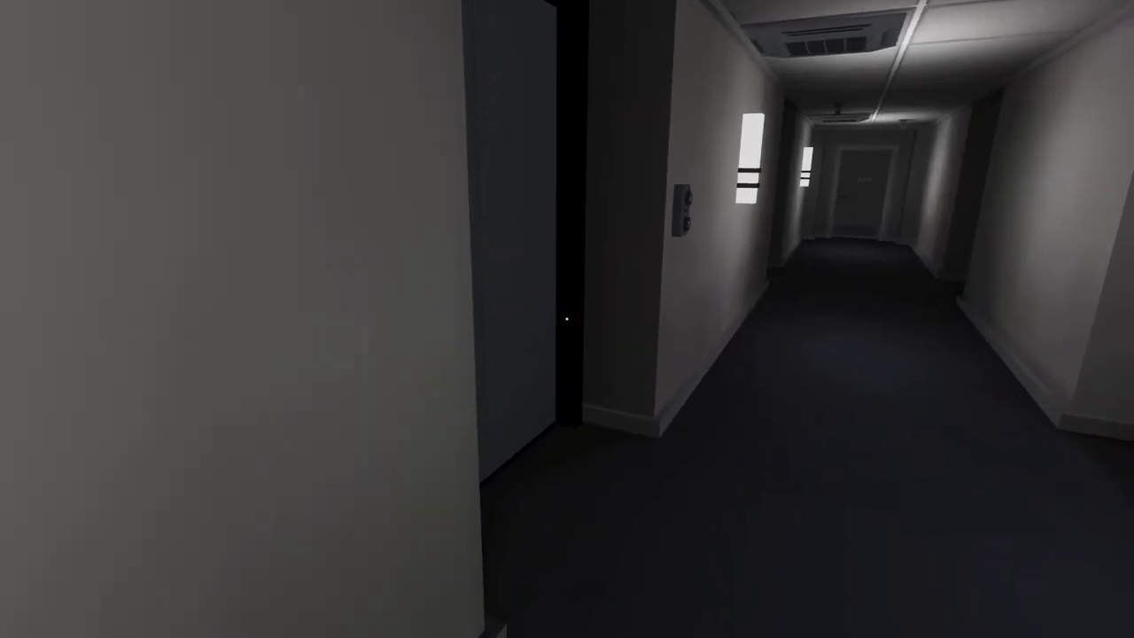
pyautogui.press('w')
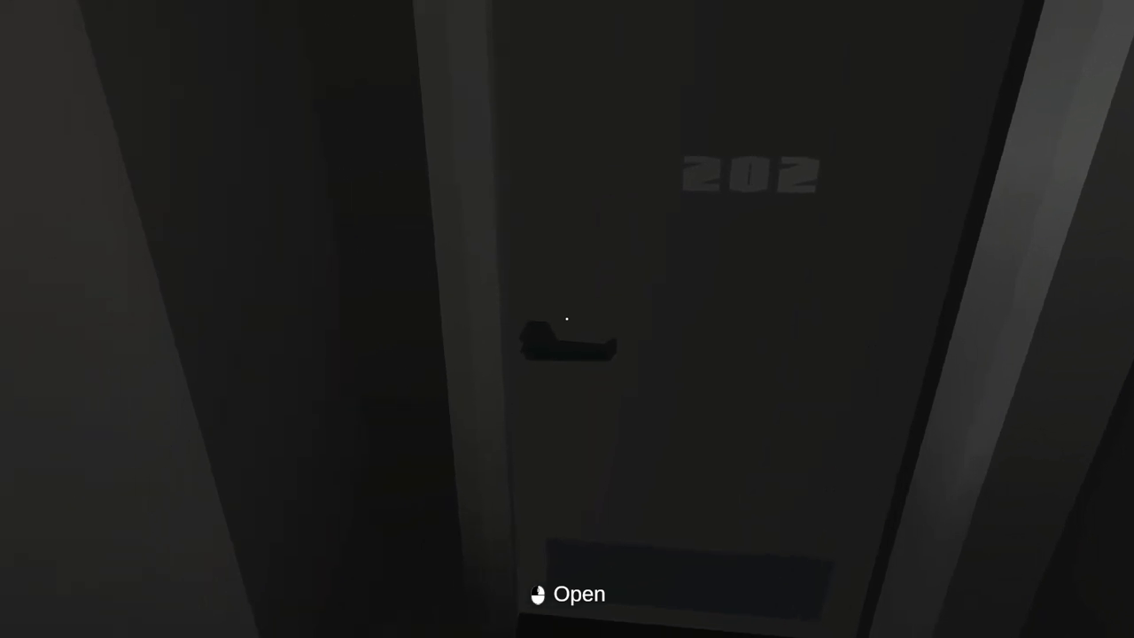
pyautogui.press('w')
pyautogui.press('w')
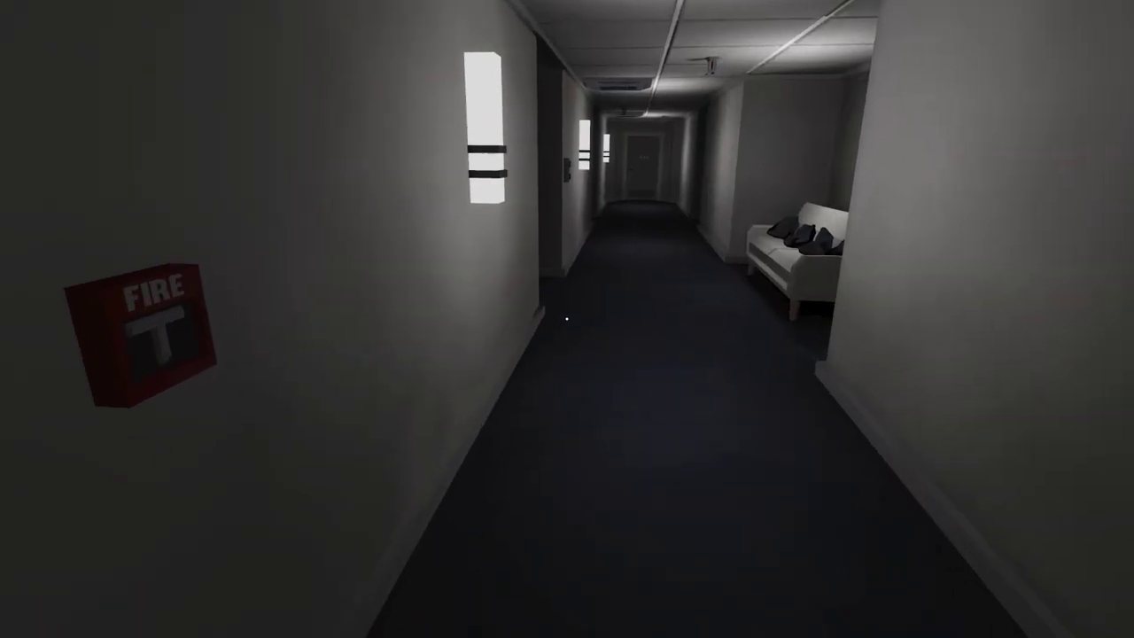
# - Walk past the sofa and elevator and through the far door into the next hallway
pyautogui.press('w')
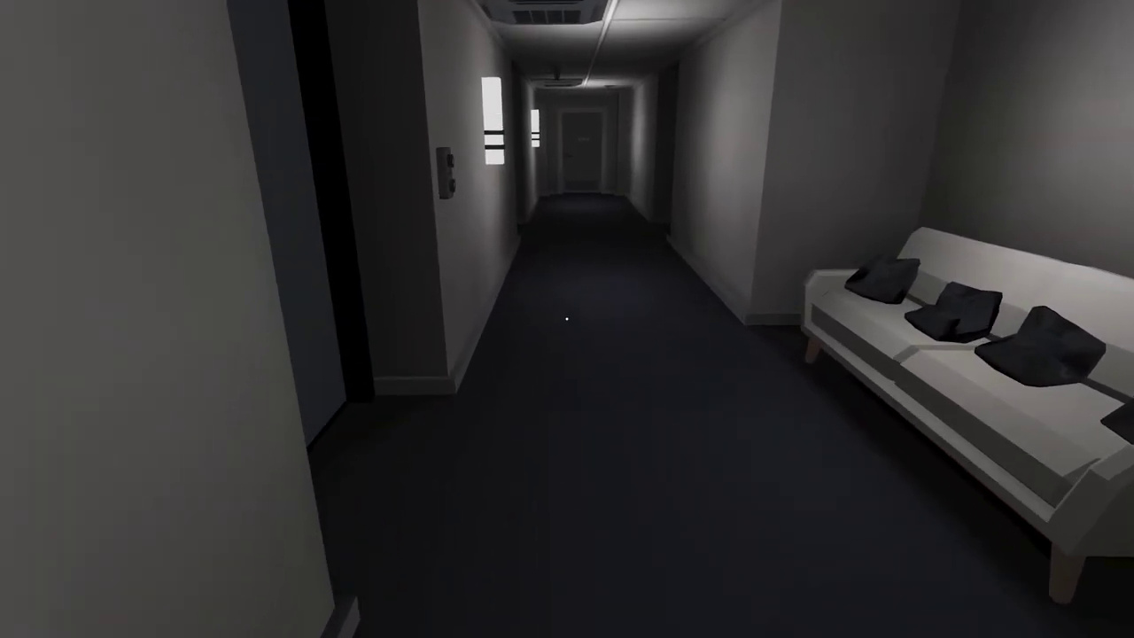
pyautogui.press('w')
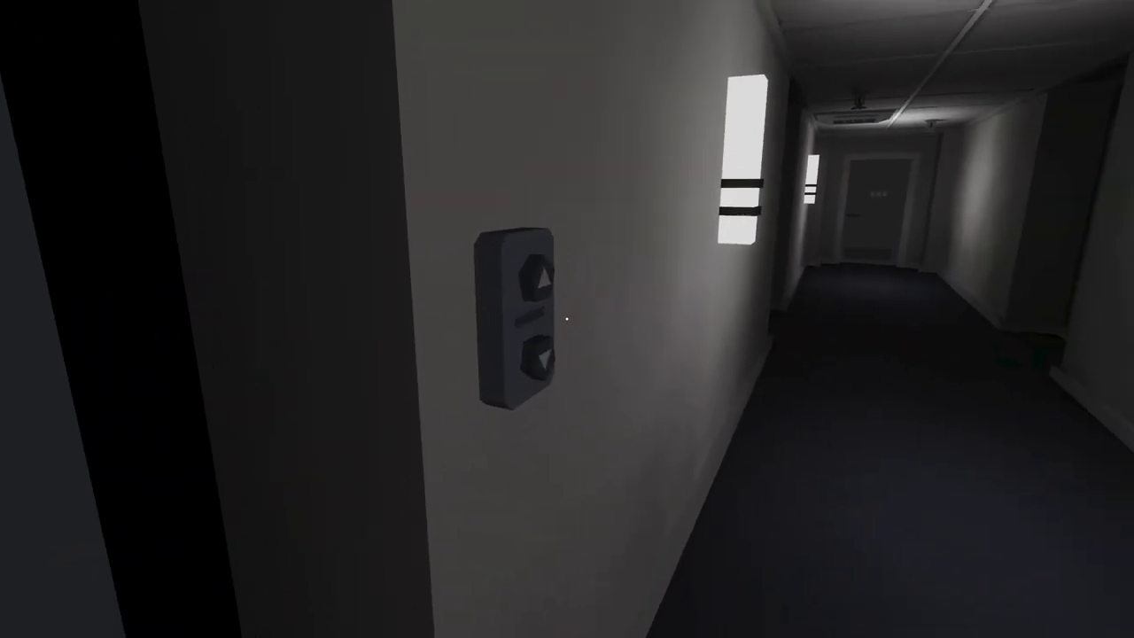
pyautogui.press('w')
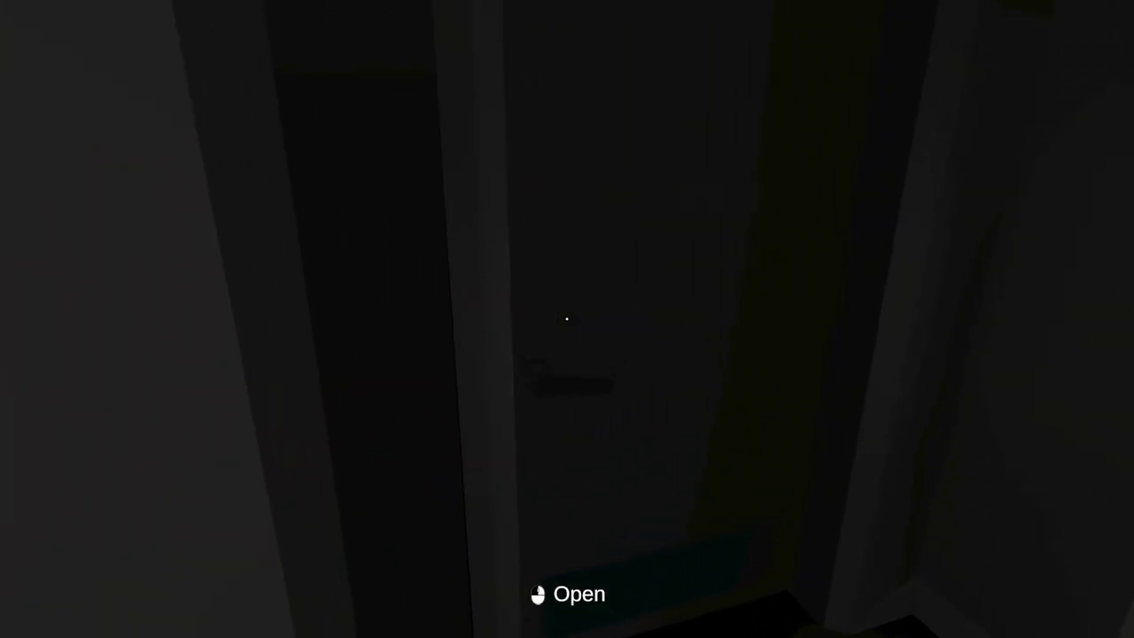
pyautogui.press('w')
pyautogui.click(567, 319)
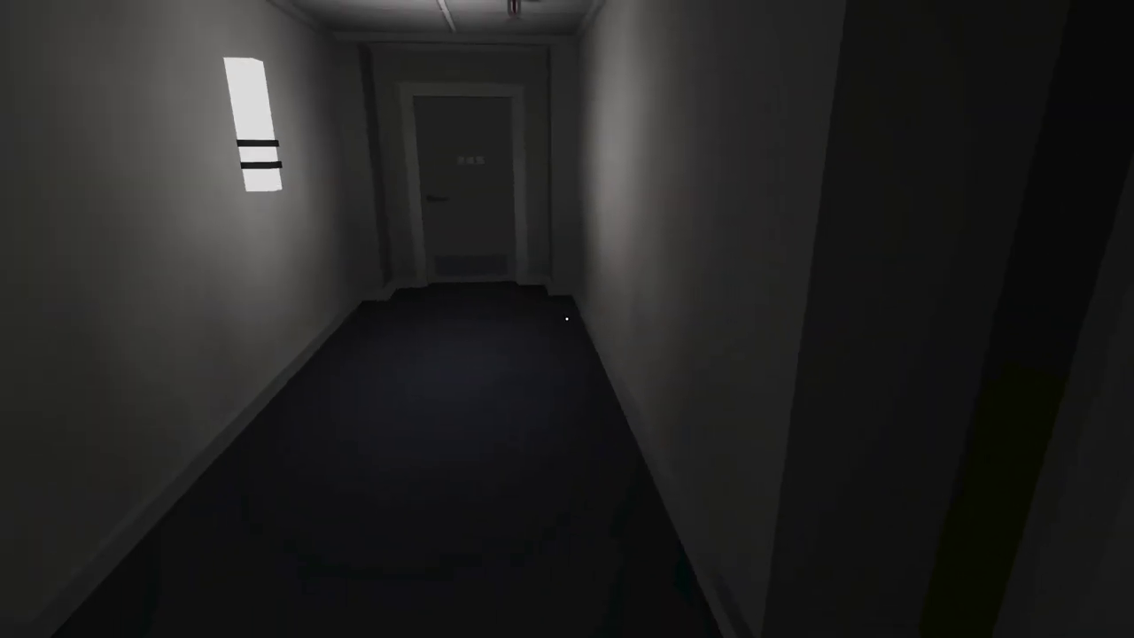
# - Pass room 205 and follow the bright hallway to the fire exit door
pyautogui.press('w')
pyautogui.press('w')
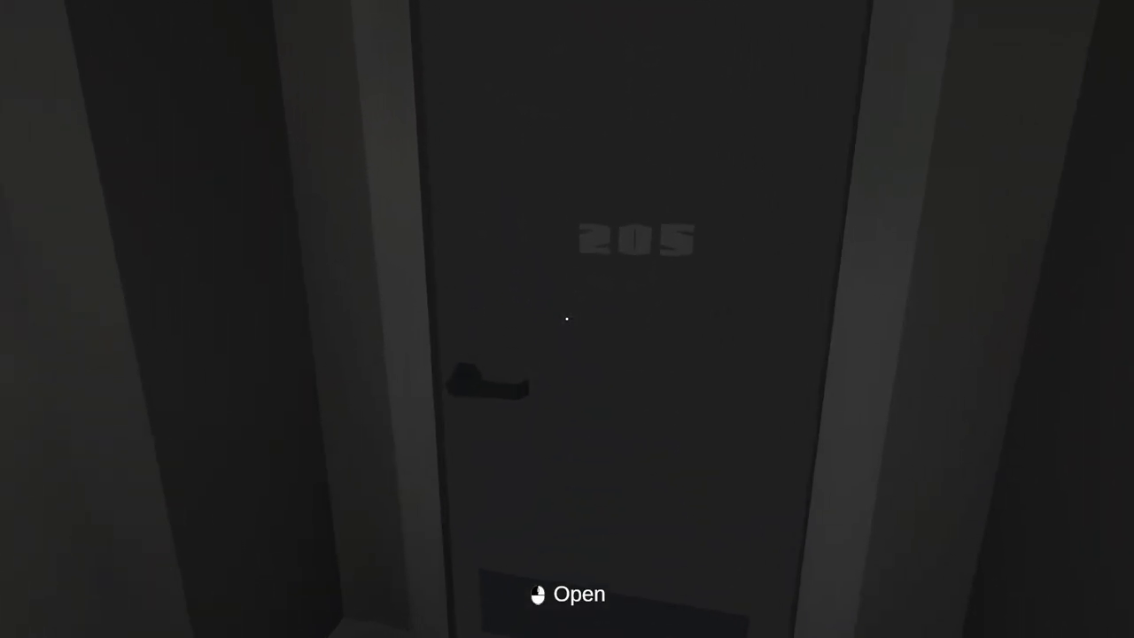
pyautogui.click(567, 319)
pyautogui.press('w')
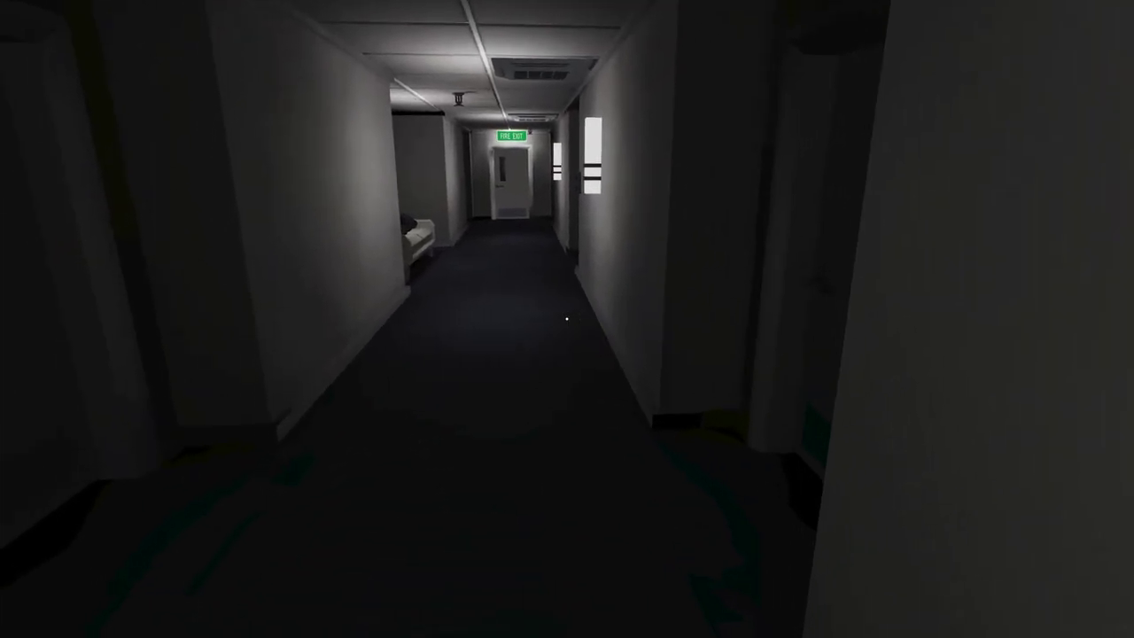
pyautogui.press('w')
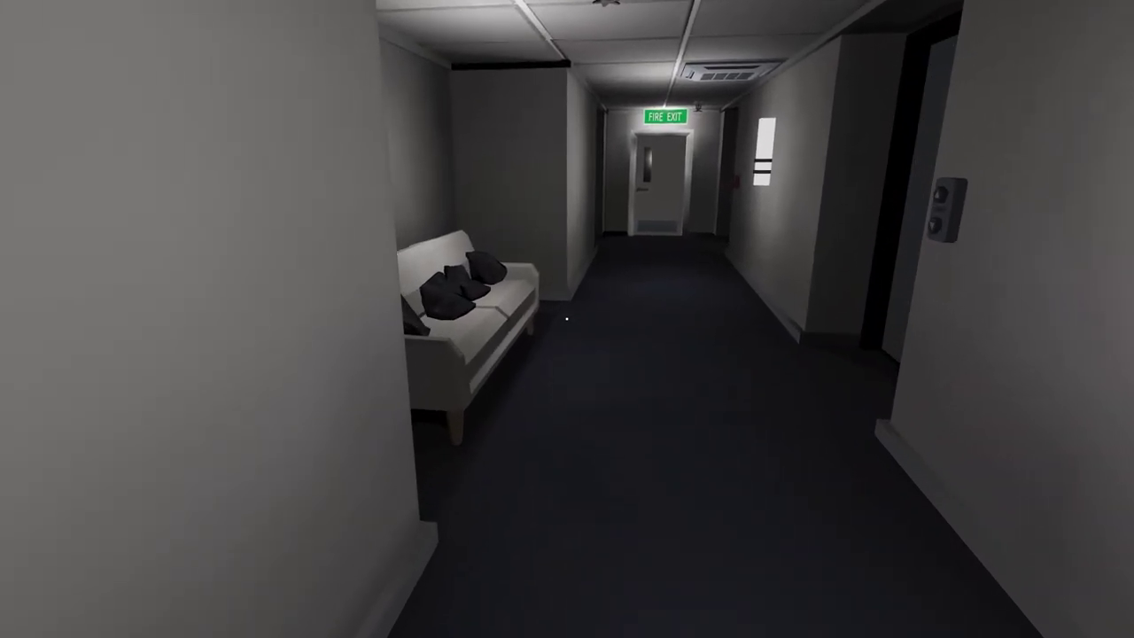
pyautogui.press('w')
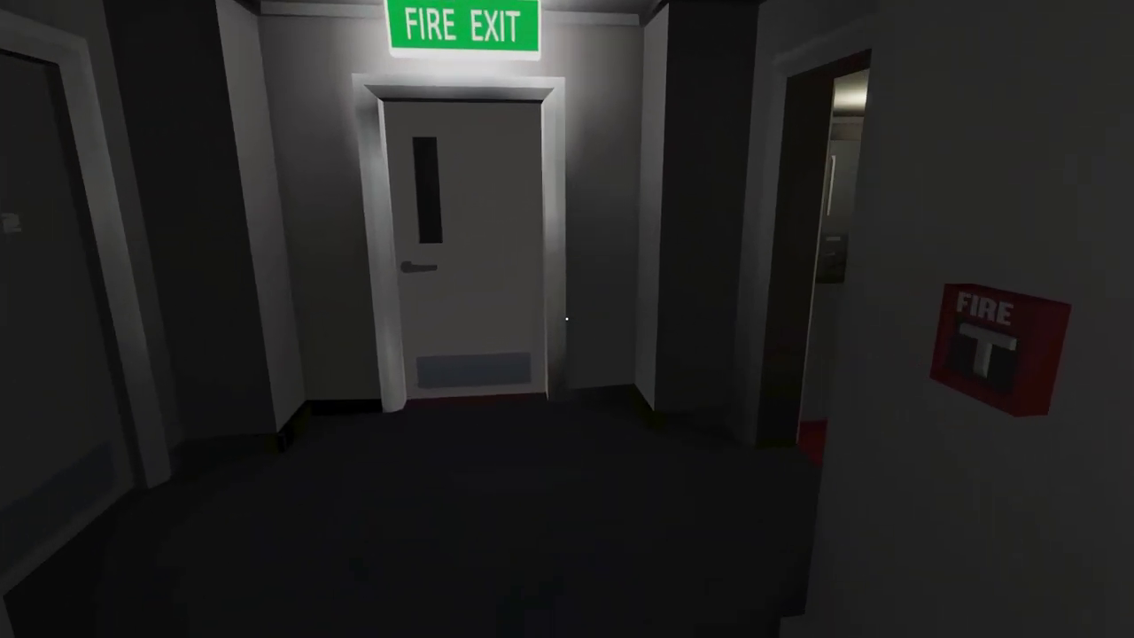
pyautogui.press('w')
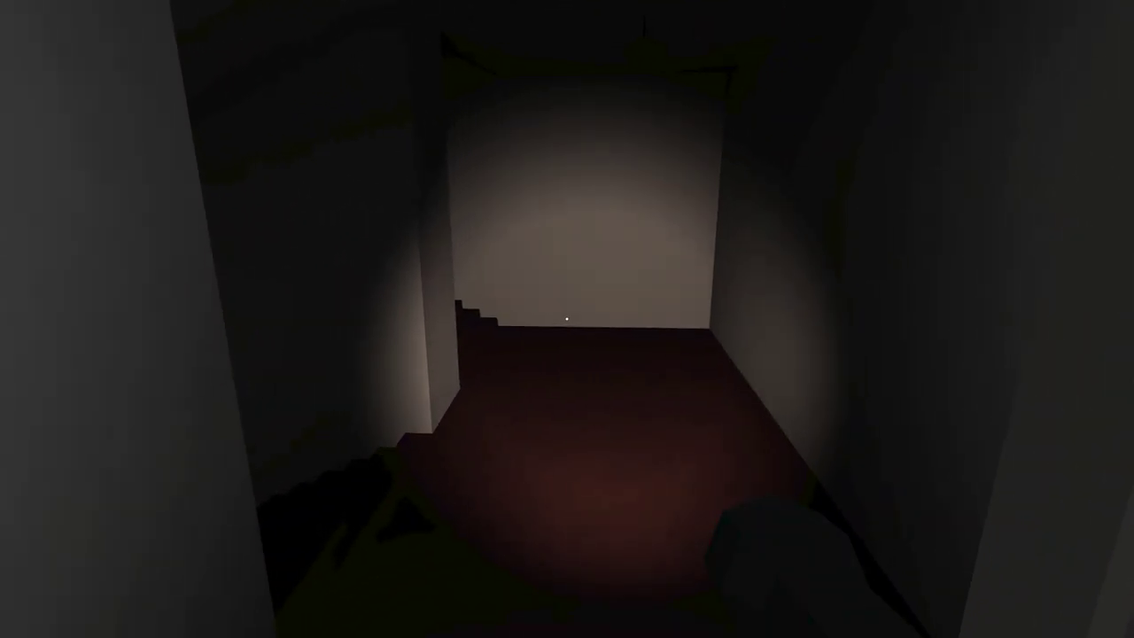
# - Enter the stairwell and cross the landing toward the side doorway
pyautogui.press('w')
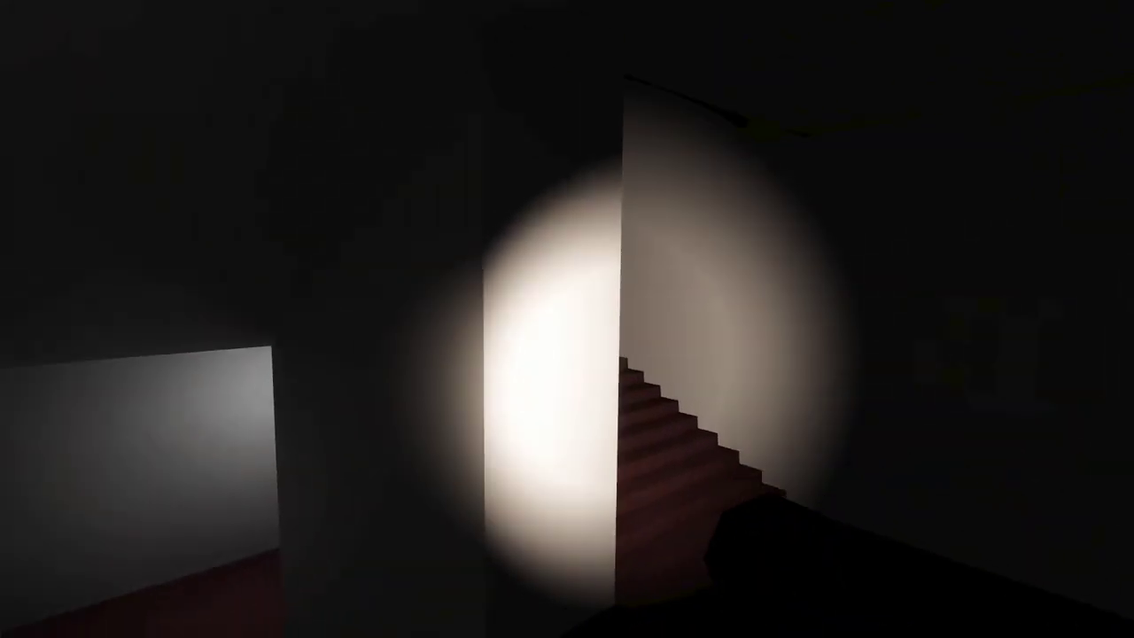
pyautogui.press('w')
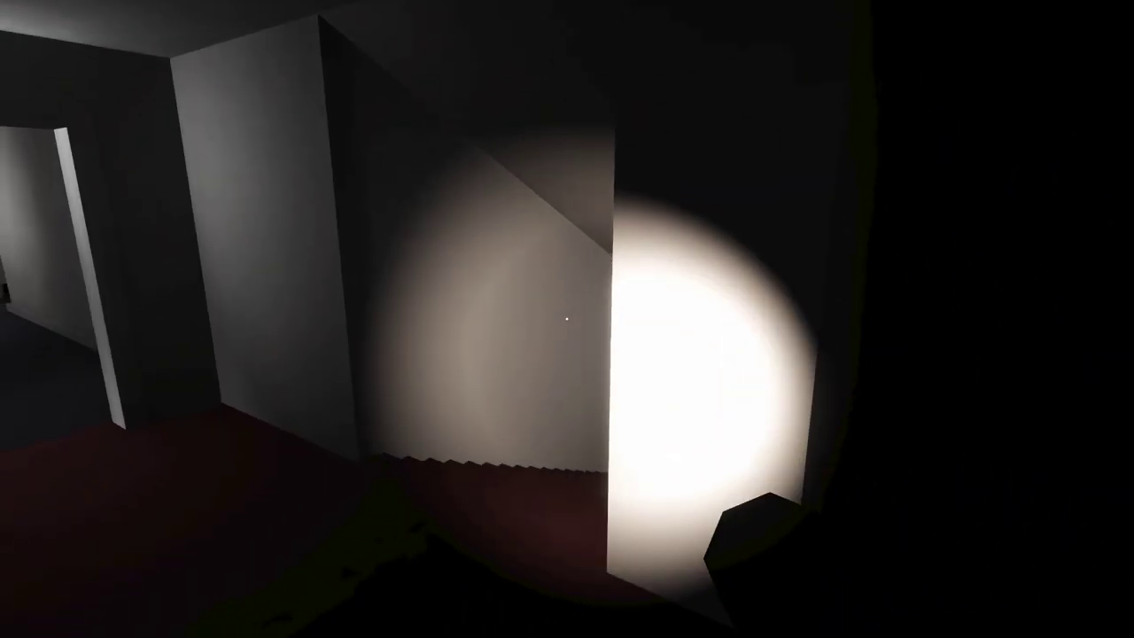
pyautogui.press('w')
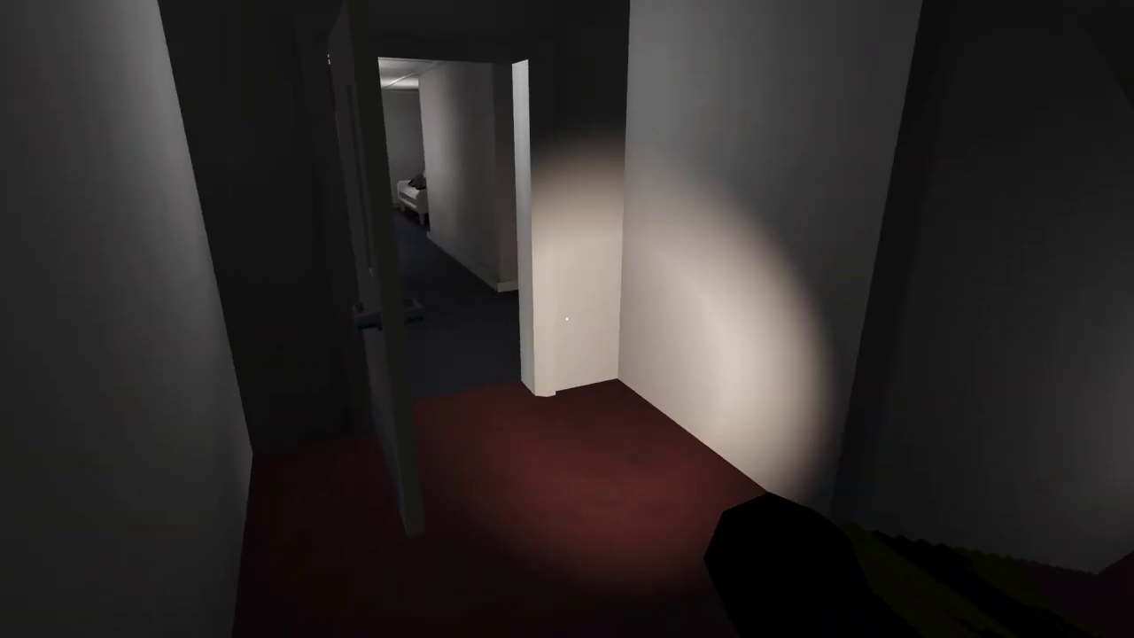
pyautogui.press('w')
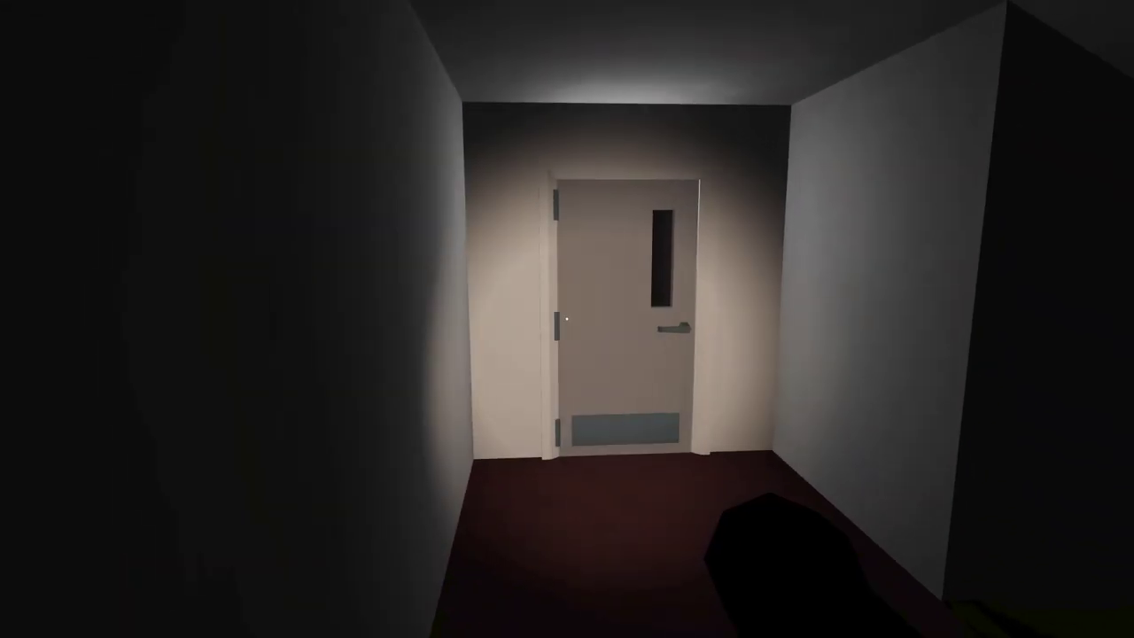
pyautogui.press('w')
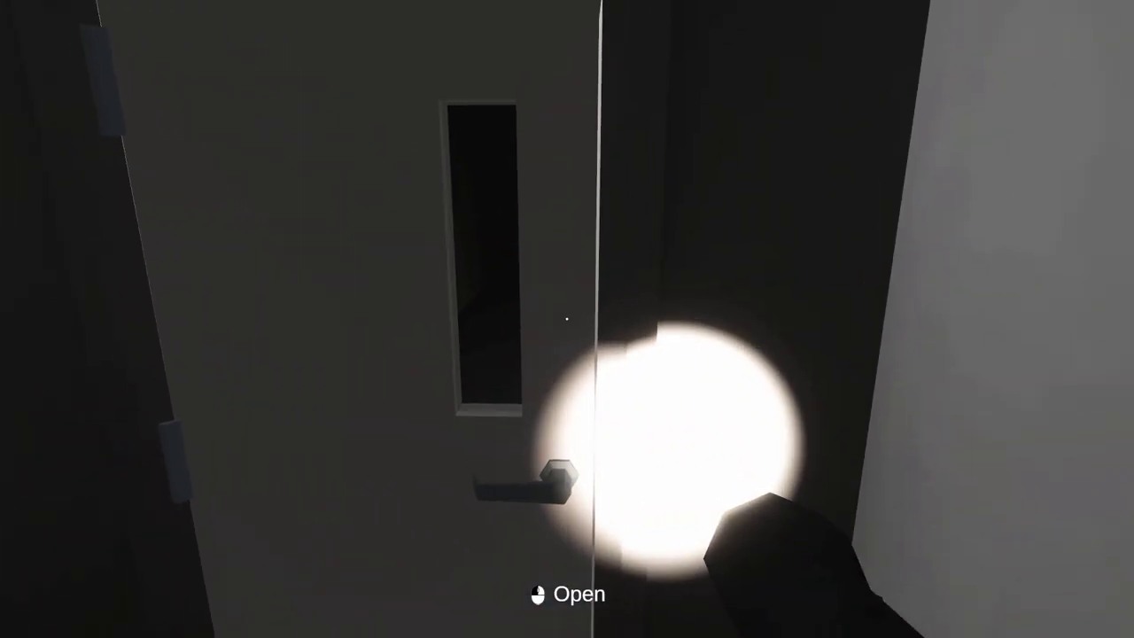
# - Walk down the corridor to the door, relight the flashlight, and open it
pyautogui.press('f')
pyautogui.press('a')
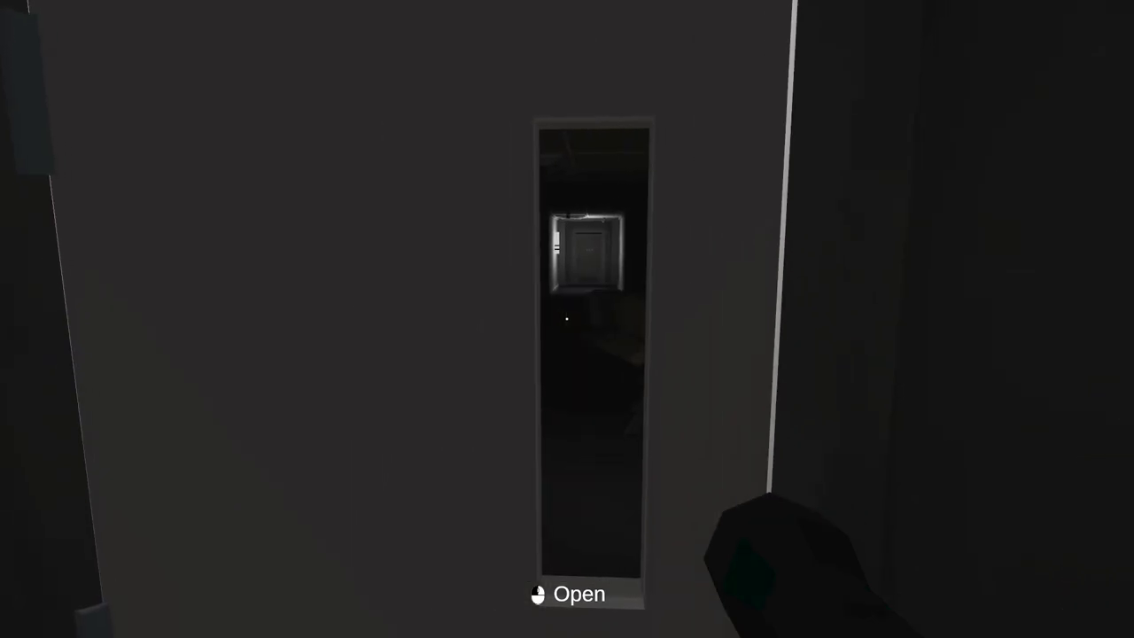
pyautogui.press('f')
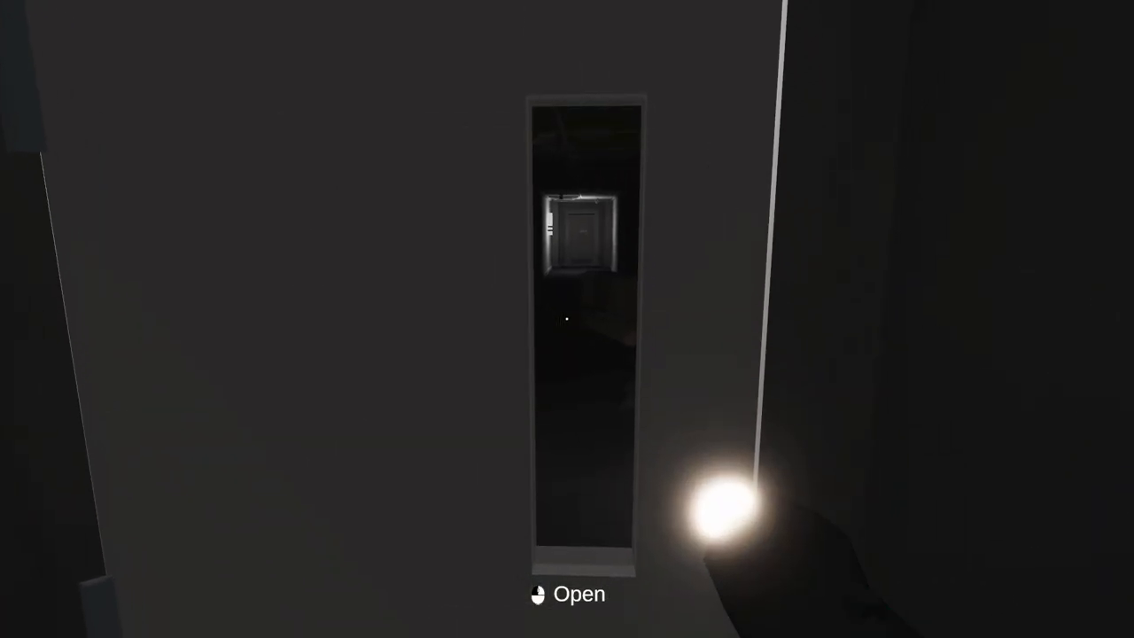
pyautogui.press('s')
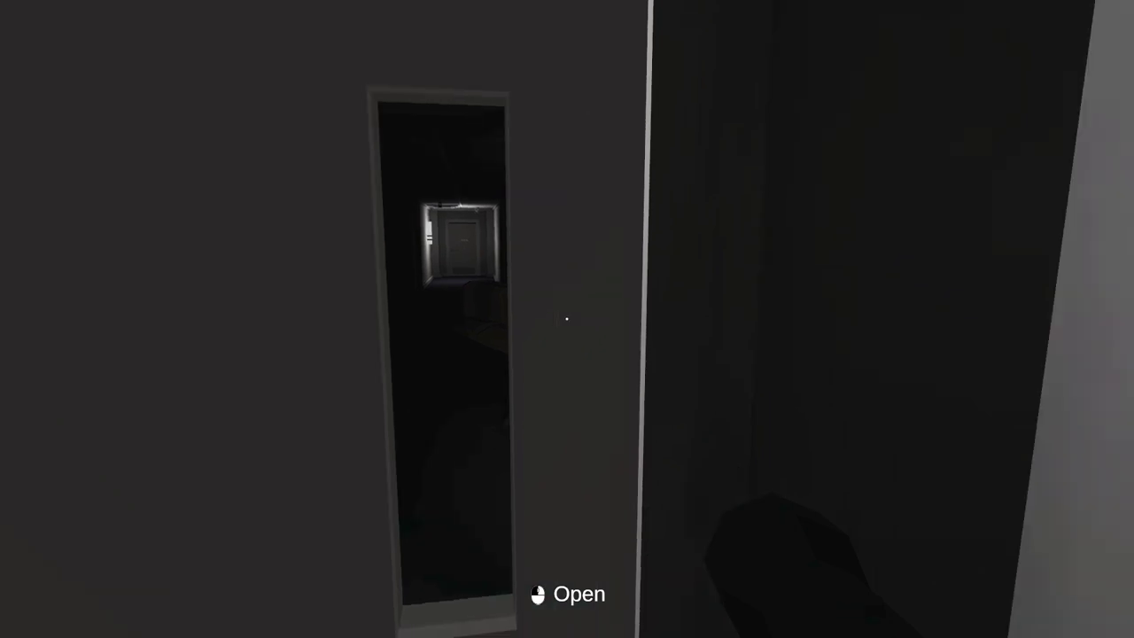
pyautogui.click(566, 319)
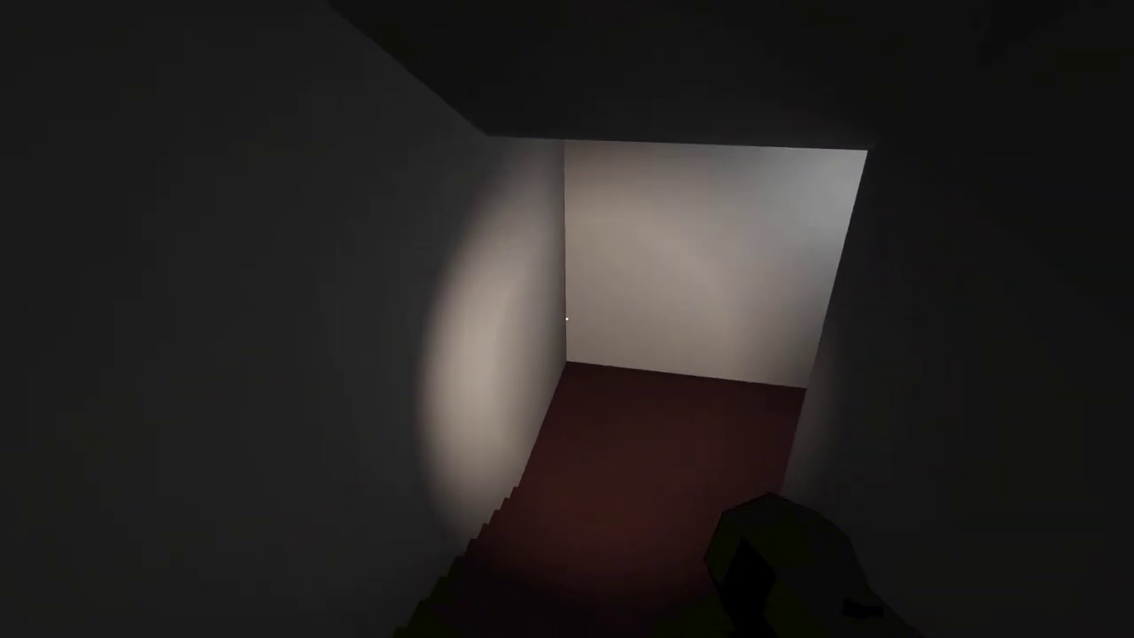
# - Descend the stairs to the white door at the bottom
pyautogui.press('w')
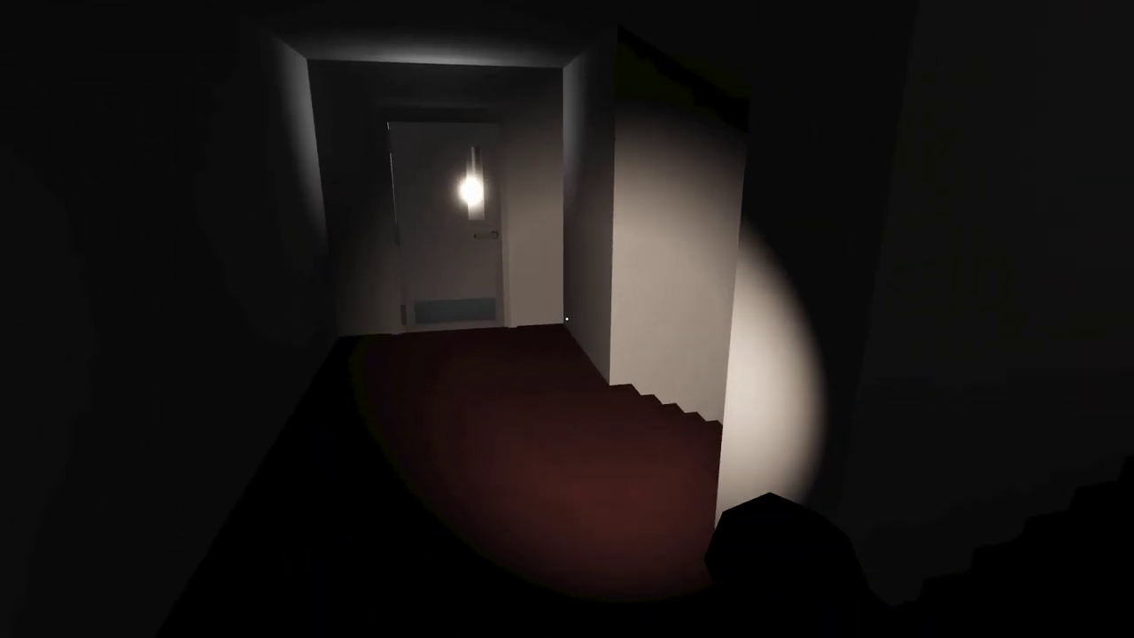
pyautogui.press('w')
pyautogui.press('w')
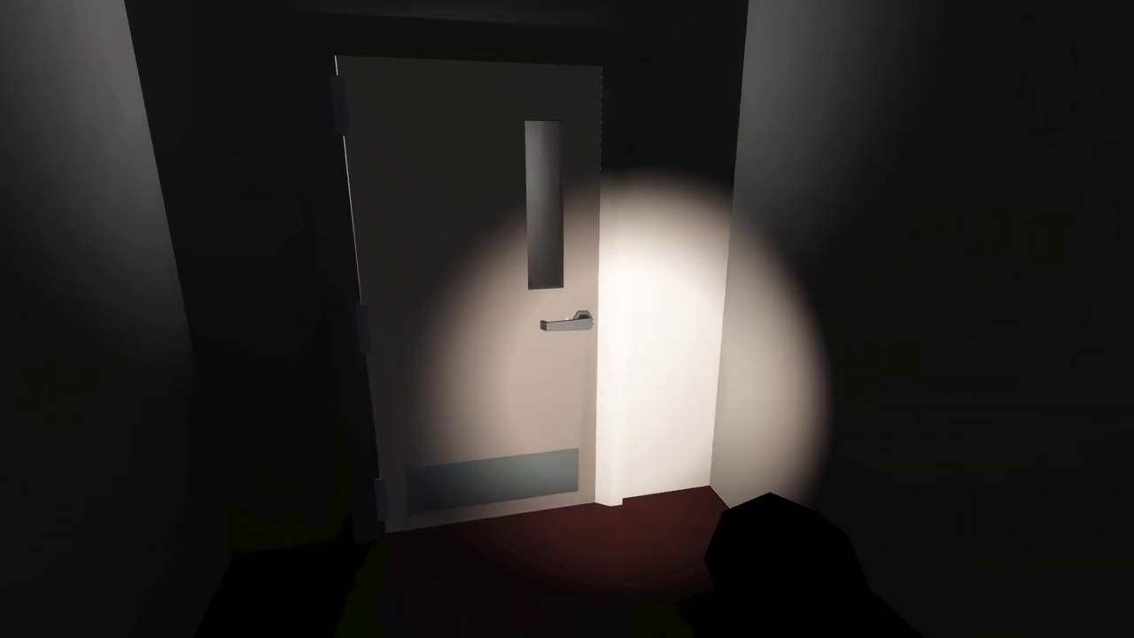
pyautogui.press('w')
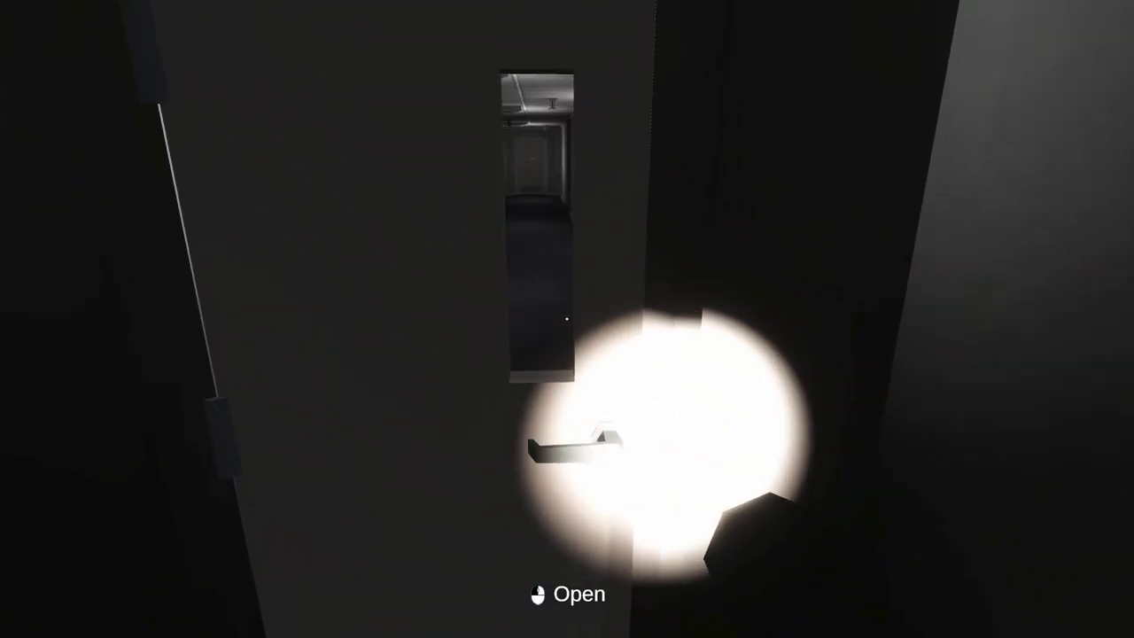
# - Go through the corridor's side doorway and look around the mailbox hallway
pyautogui.press('w')
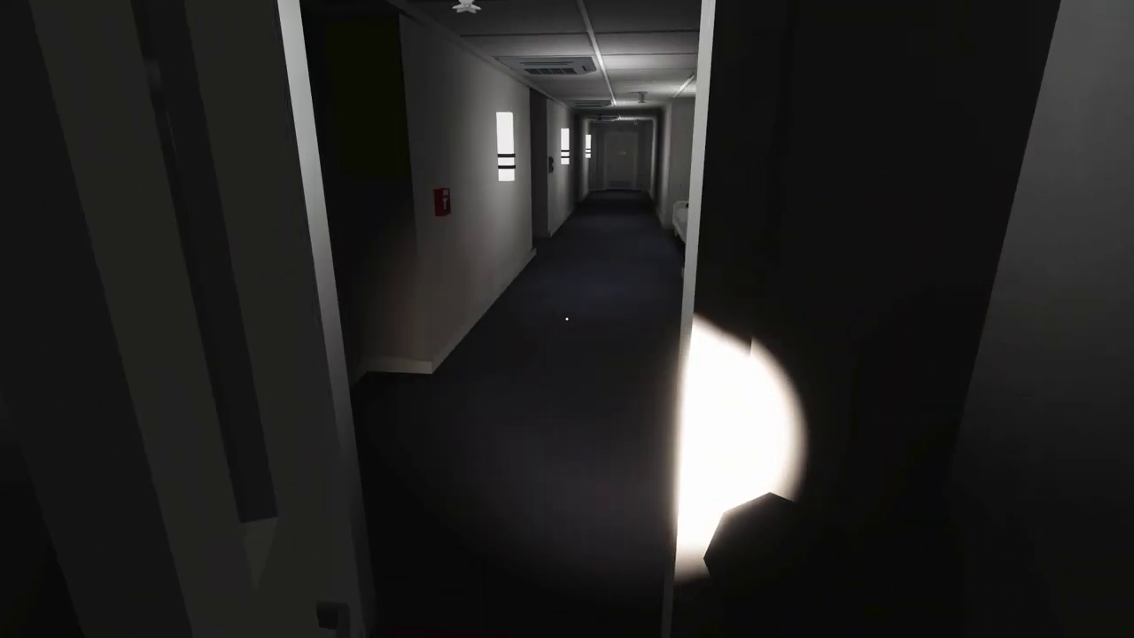
pyautogui.press('w')
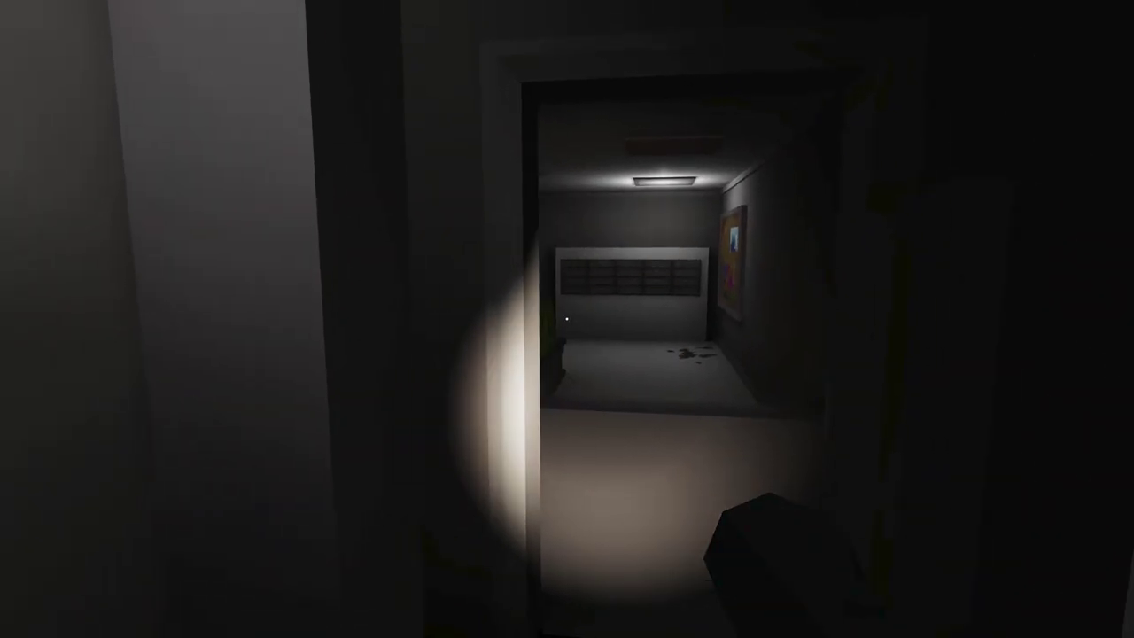
pyautogui.press('d')
pyautogui.press('w')
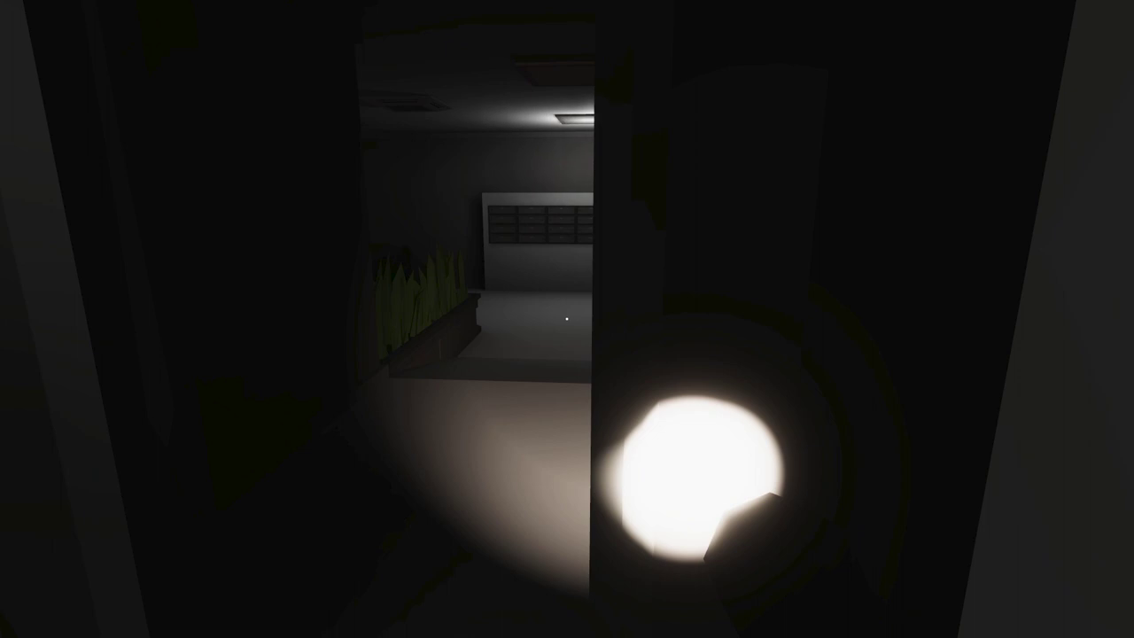
pyautogui.moveTo(566, 319); pyautogui.dragTo(566, 319)
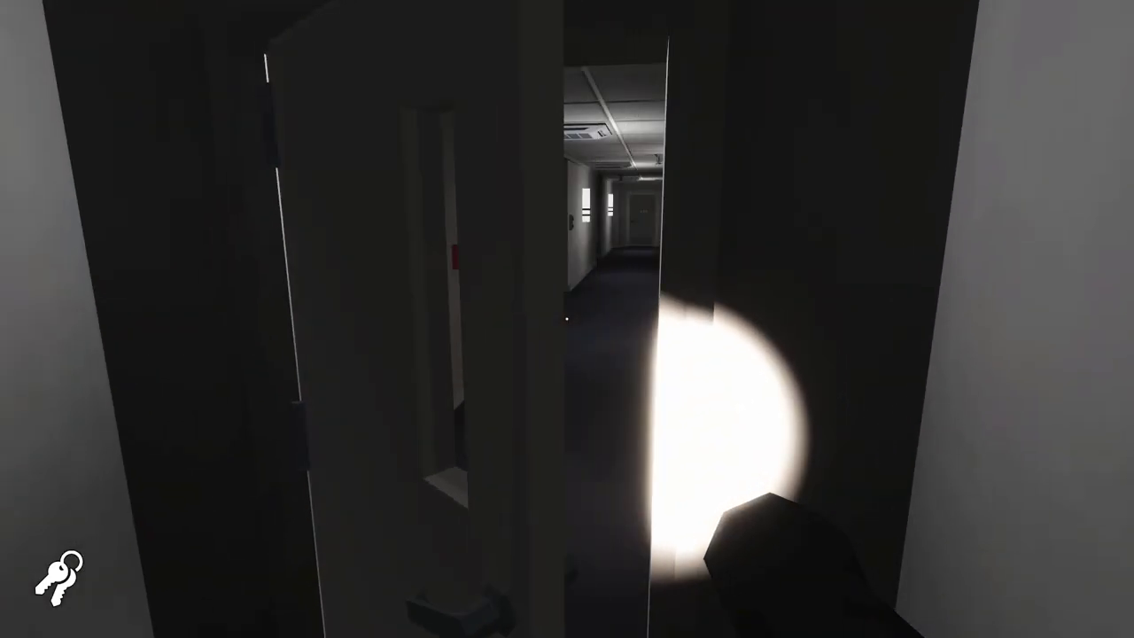
# - Walk past door 202 and look around the red-carpeted apartment's dining, kitchen and living areas
pyautogui.press('w')
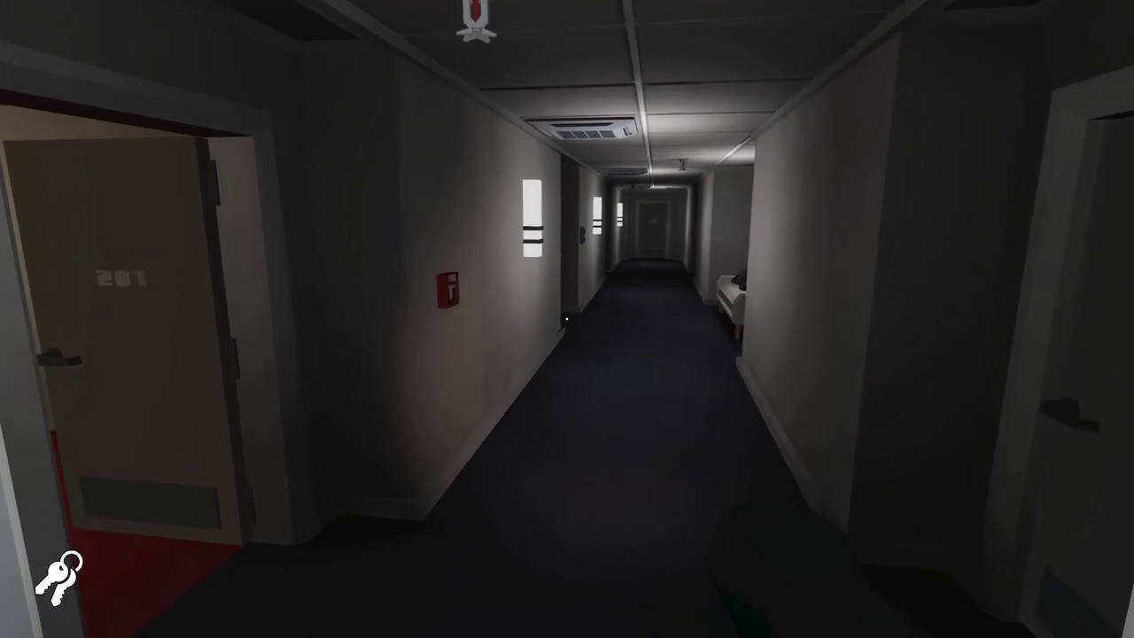
pyautogui.press('w')
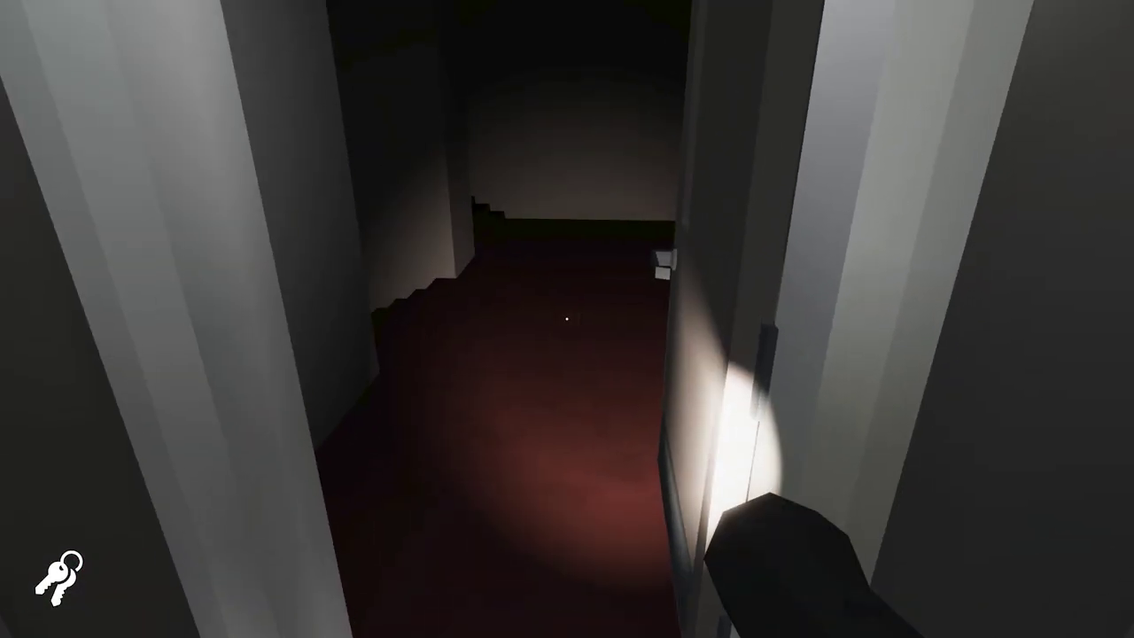
pyautogui.press('w')
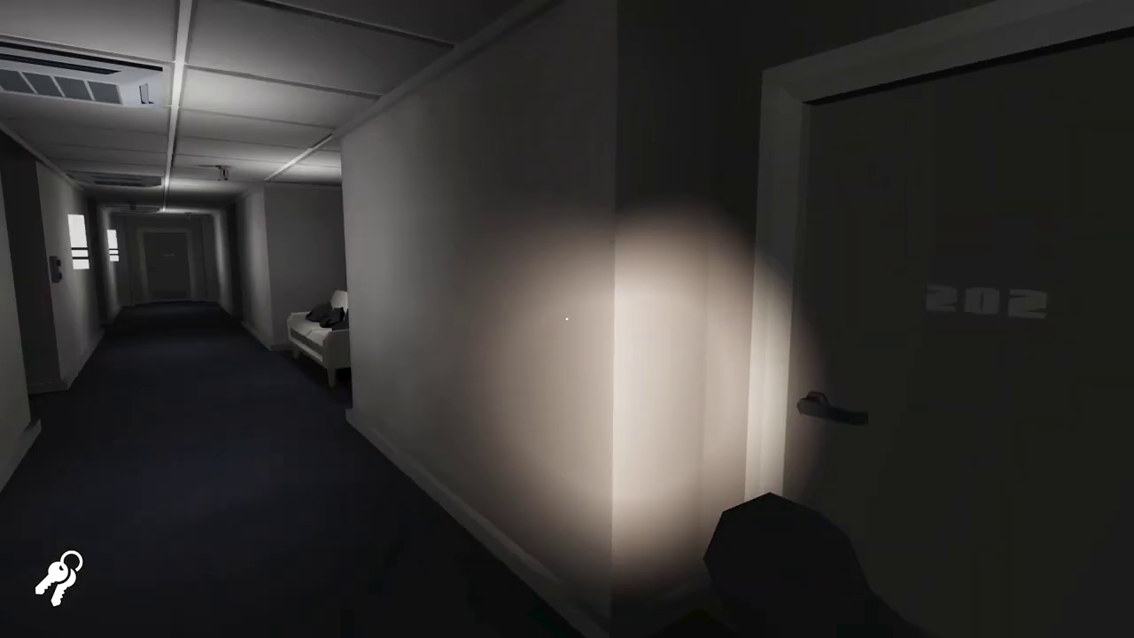
pyautogui.press('w')
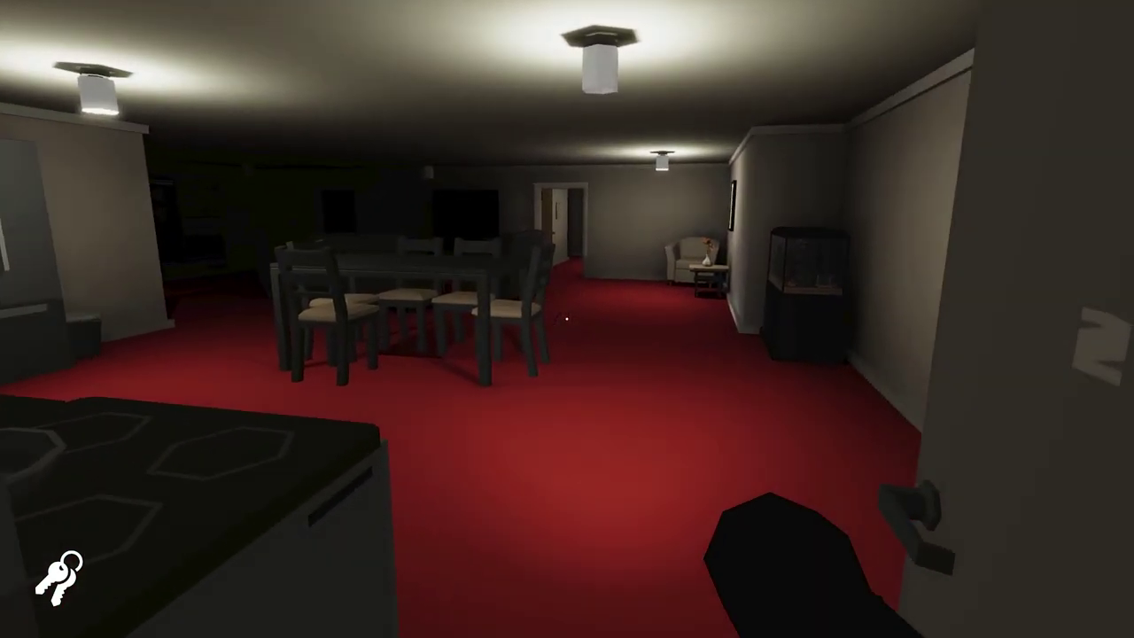
pyautogui.press('w')
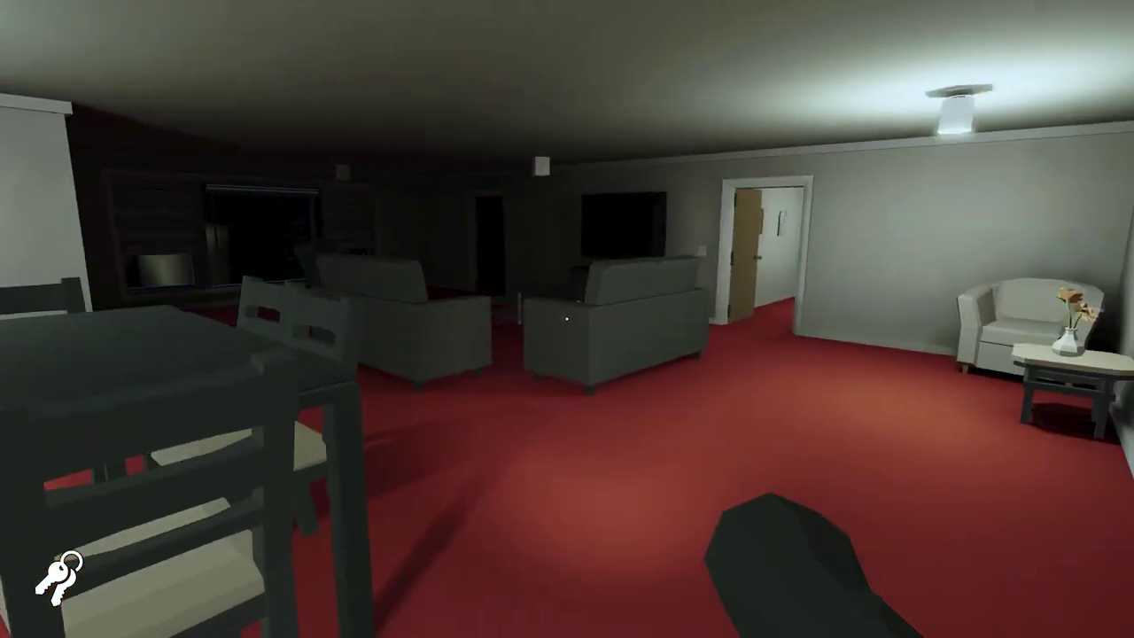
# - Check the side room, then return through the kitchen to the hallway facing door 202
pyautogui.press('w')
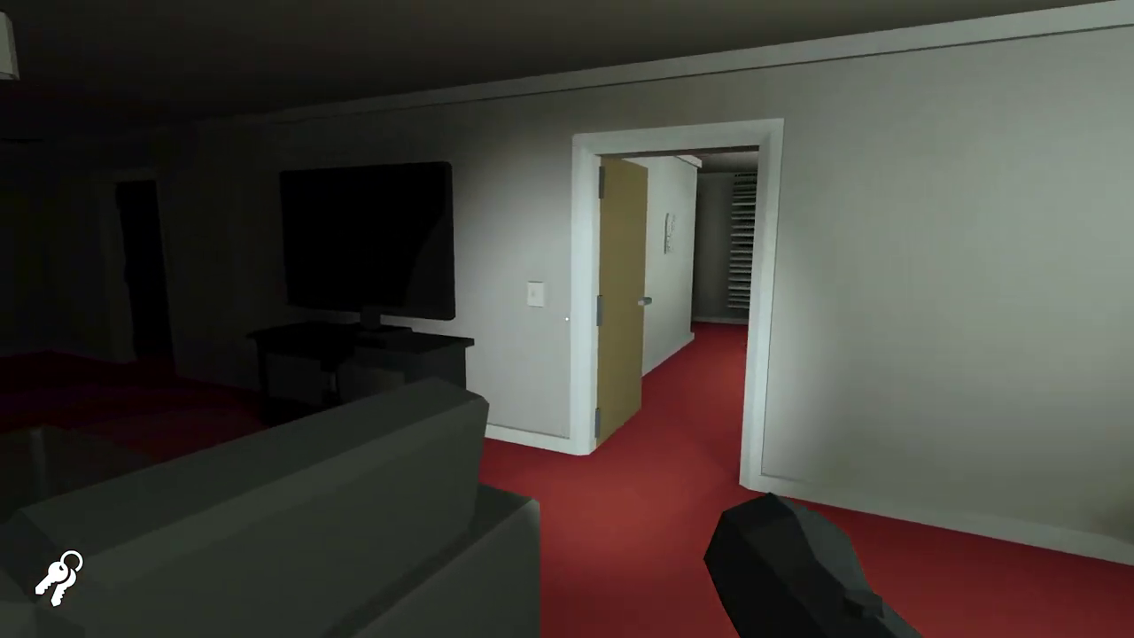
pyautogui.press('w')
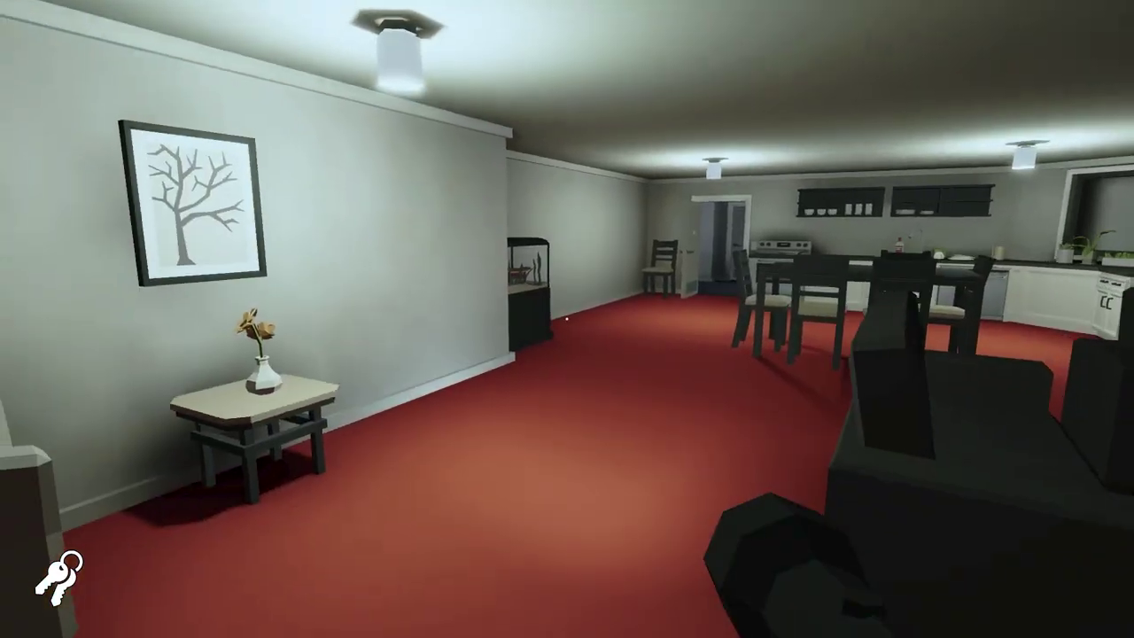
pyautogui.press('w')
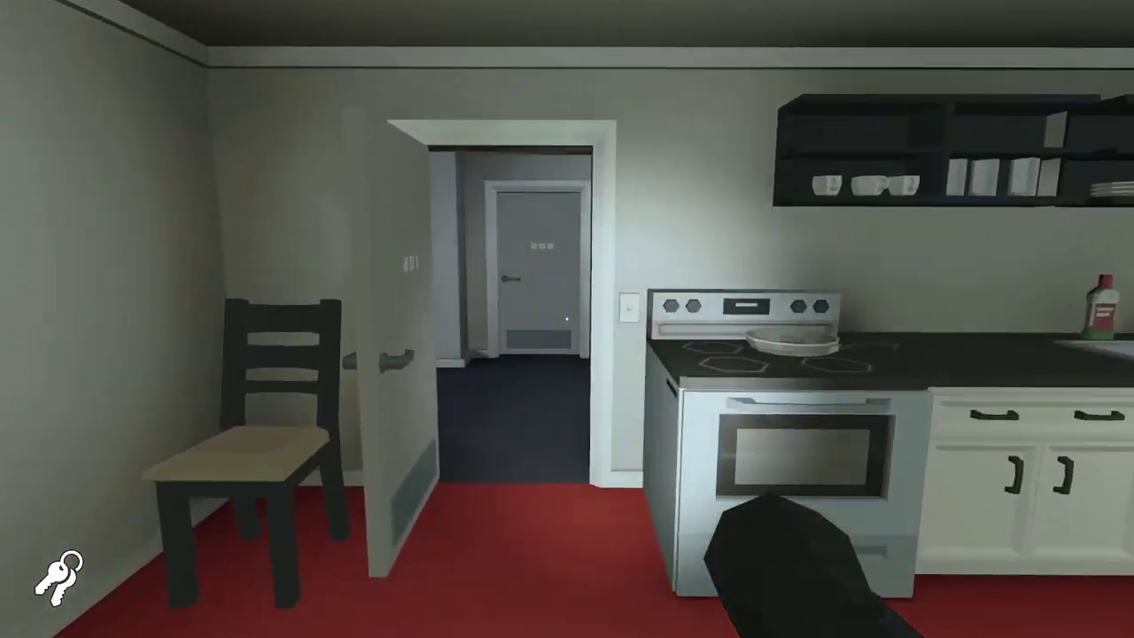
pyautogui.press('w')
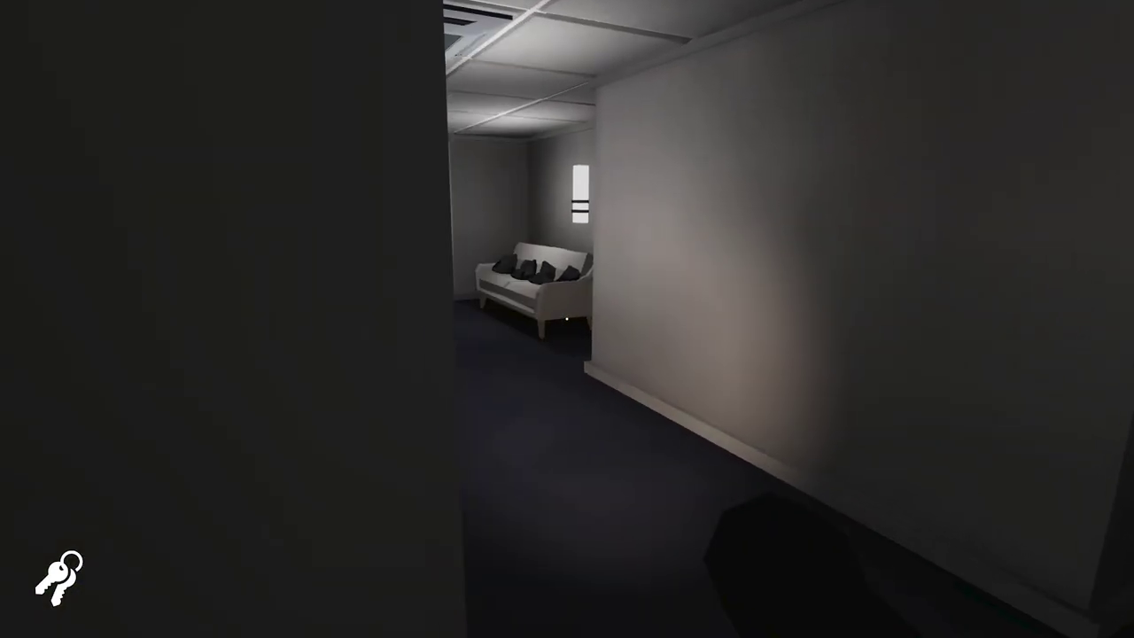
pyautogui.press('w')
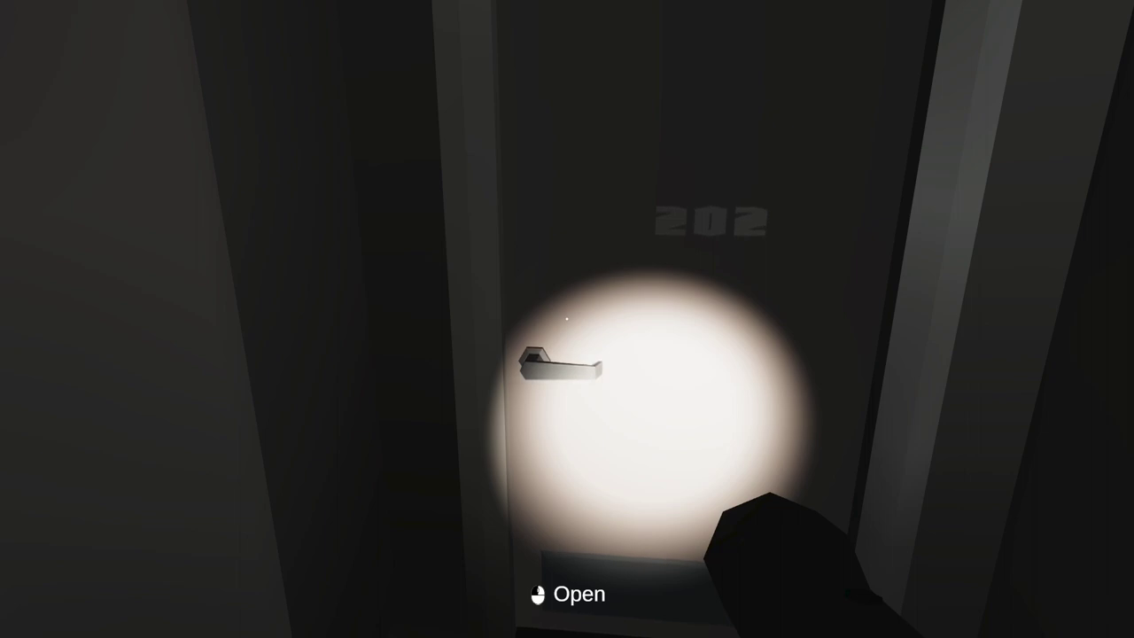
# - Open door 202 and look over the kitchen, couch and stove
pyautogui.click(567, 319)
pyautogui.press('w')
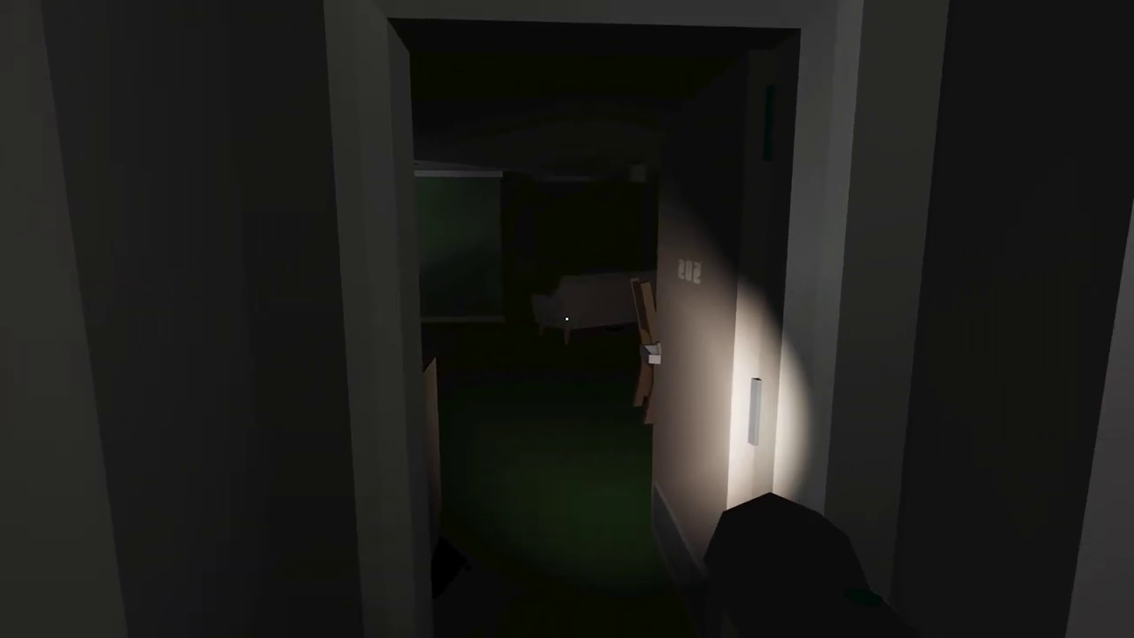
pyautogui.press('w')
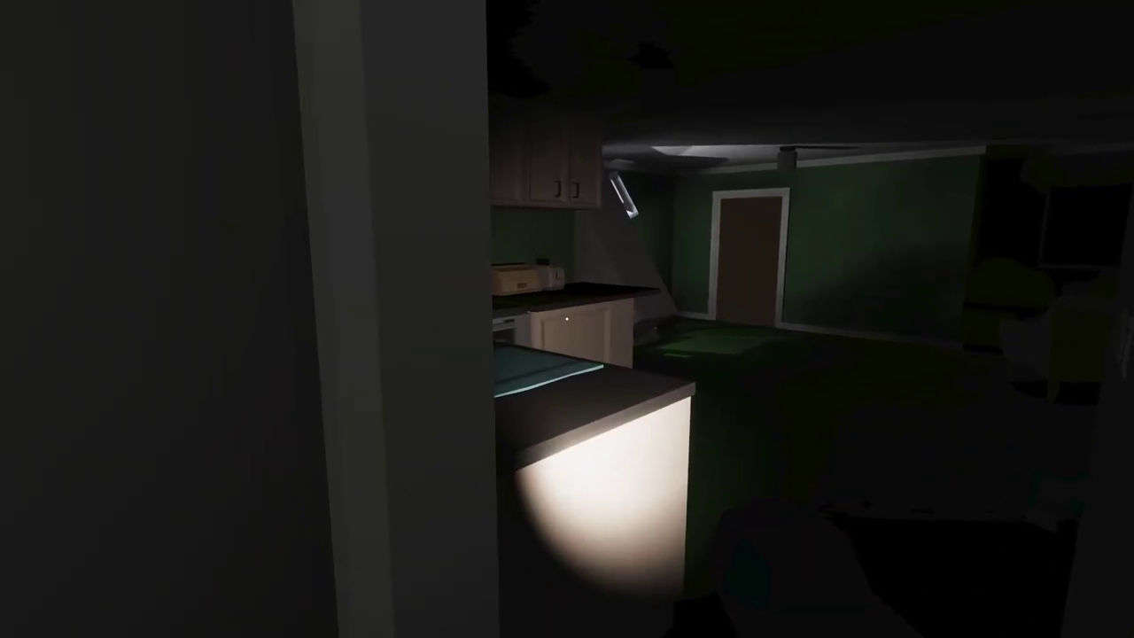
pyautogui.press('w')
pyautogui.press('w')
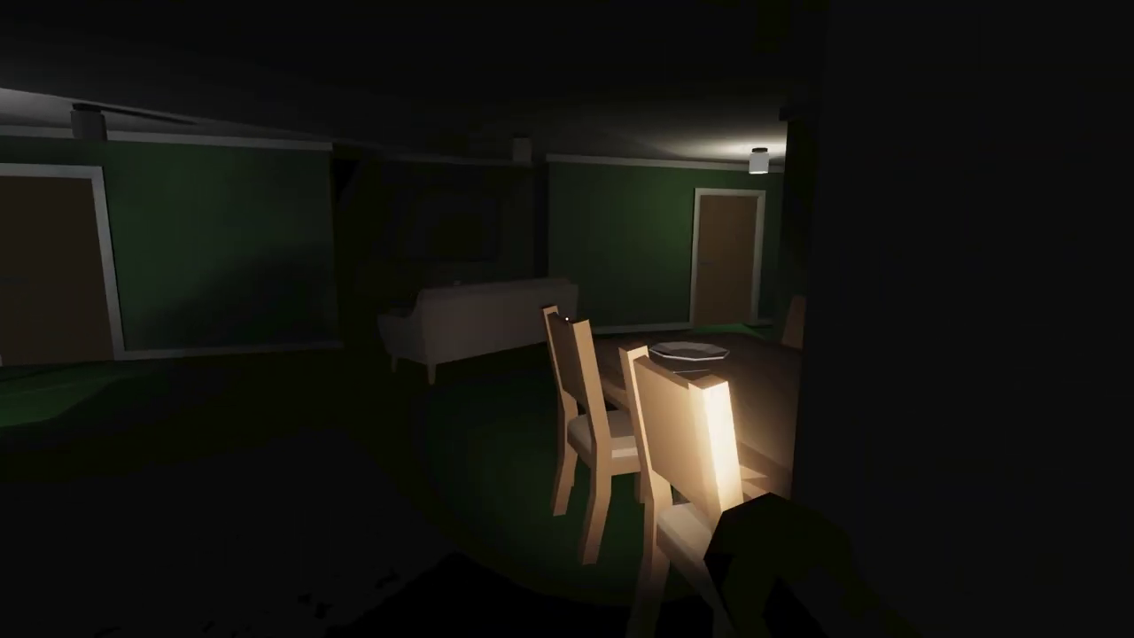
pyautogui.press('w')
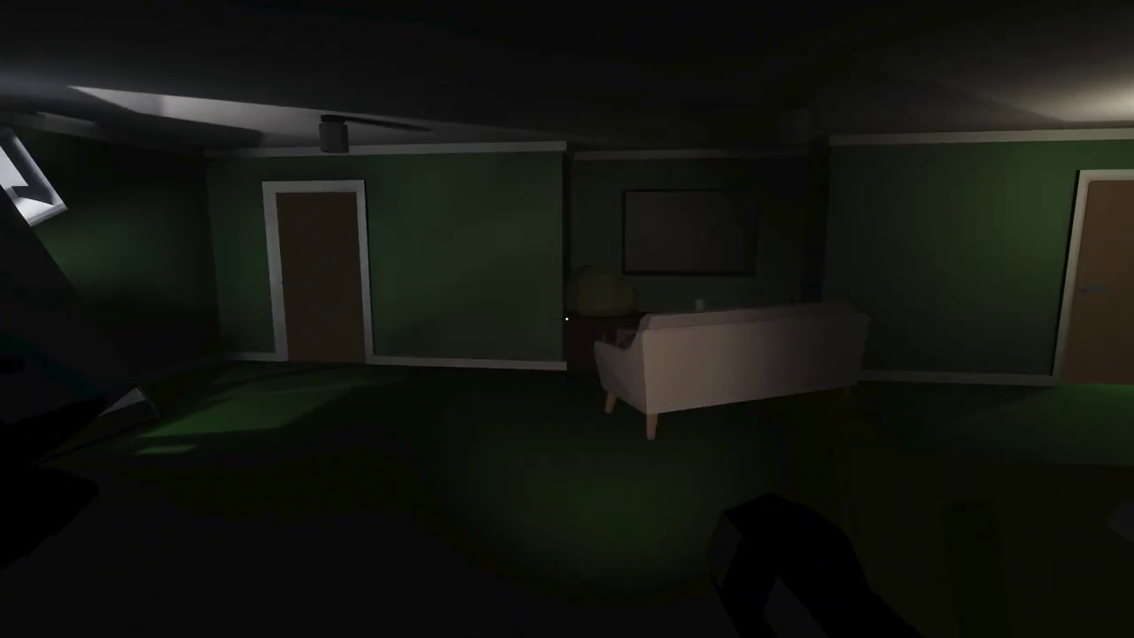
pyautogui.press('w')
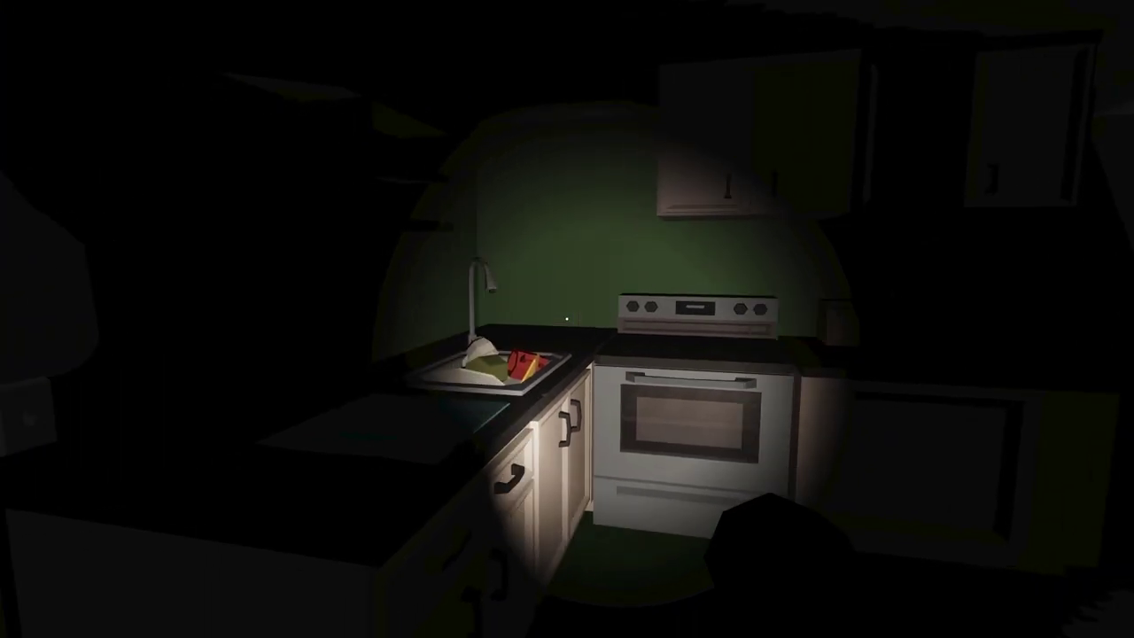
# - Visit the closed door, glance toward the bedroom, and circle past the dining table and couch
pyautogui.press('w')
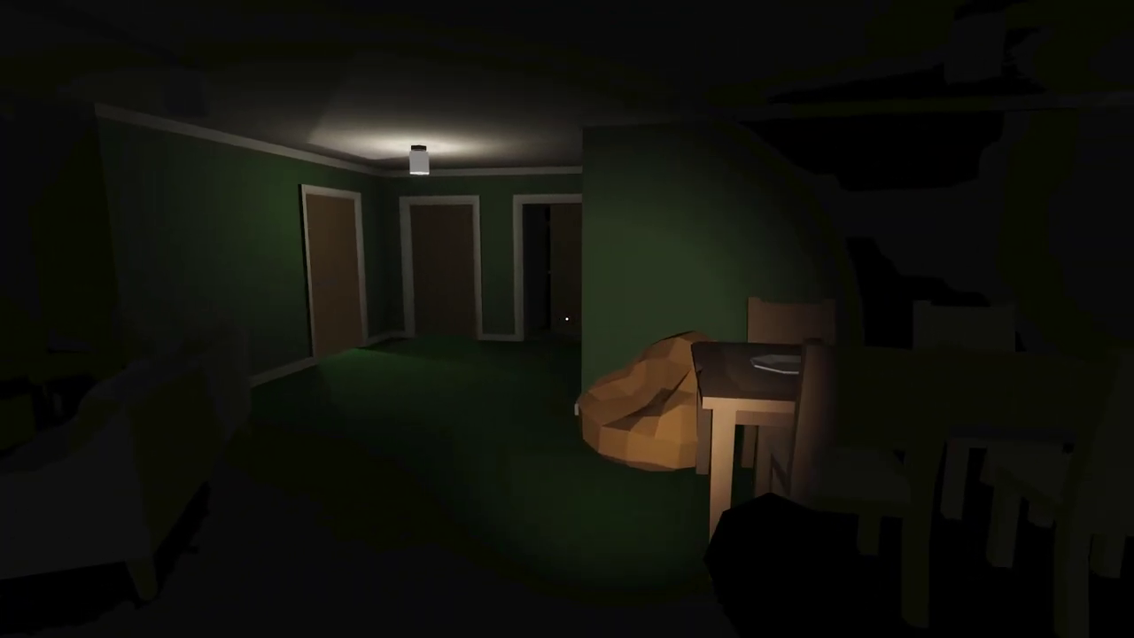
pyautogui.press('w')
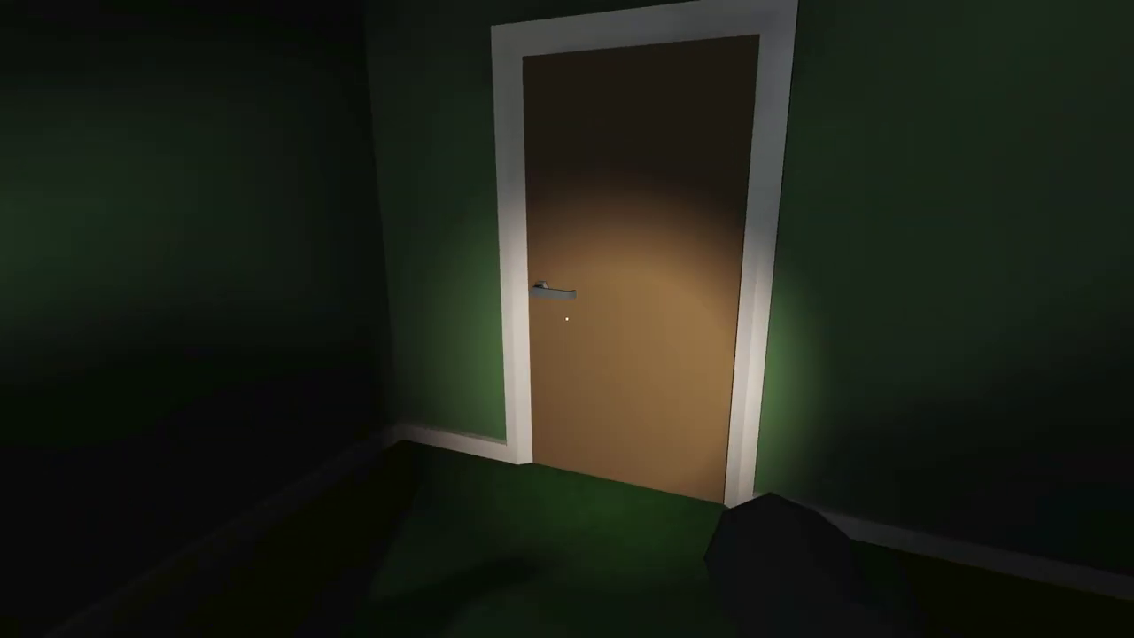
pyautogui.press('w')
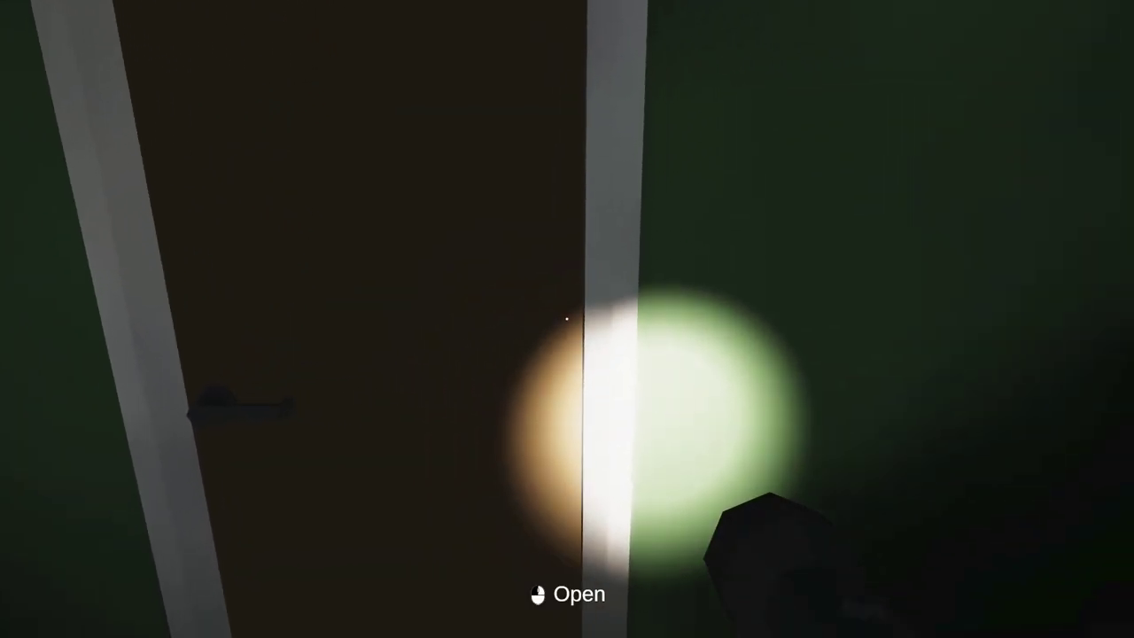
pyautogui.moveTo(567, 318); pyautogui.dragTo(797, 319)
pyautogui.press('w')
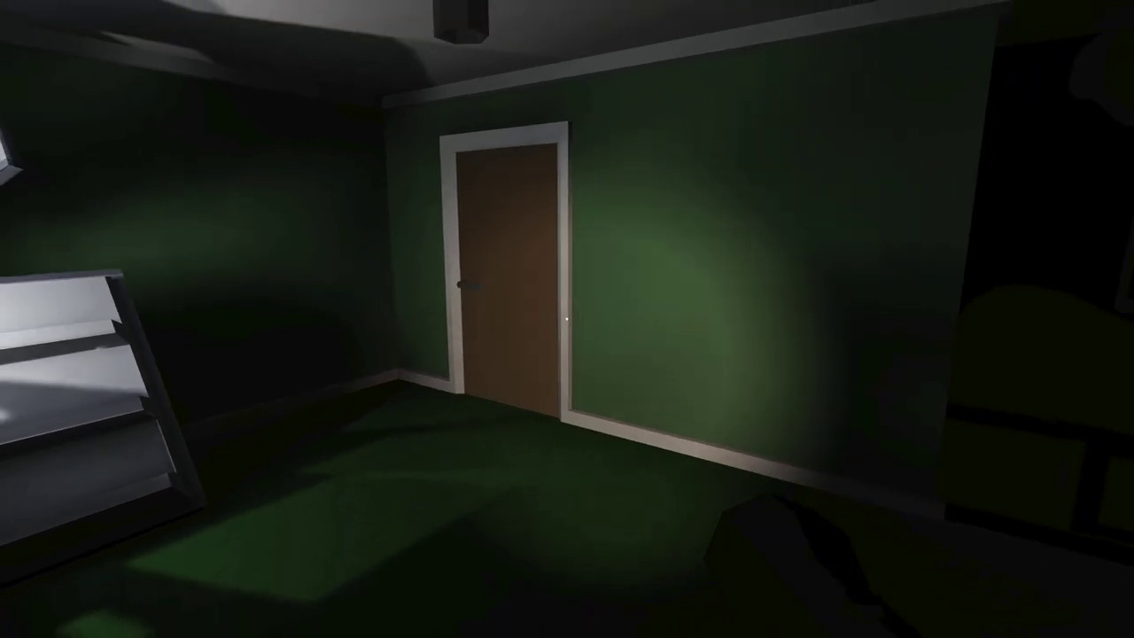
pyautogui.press('w')
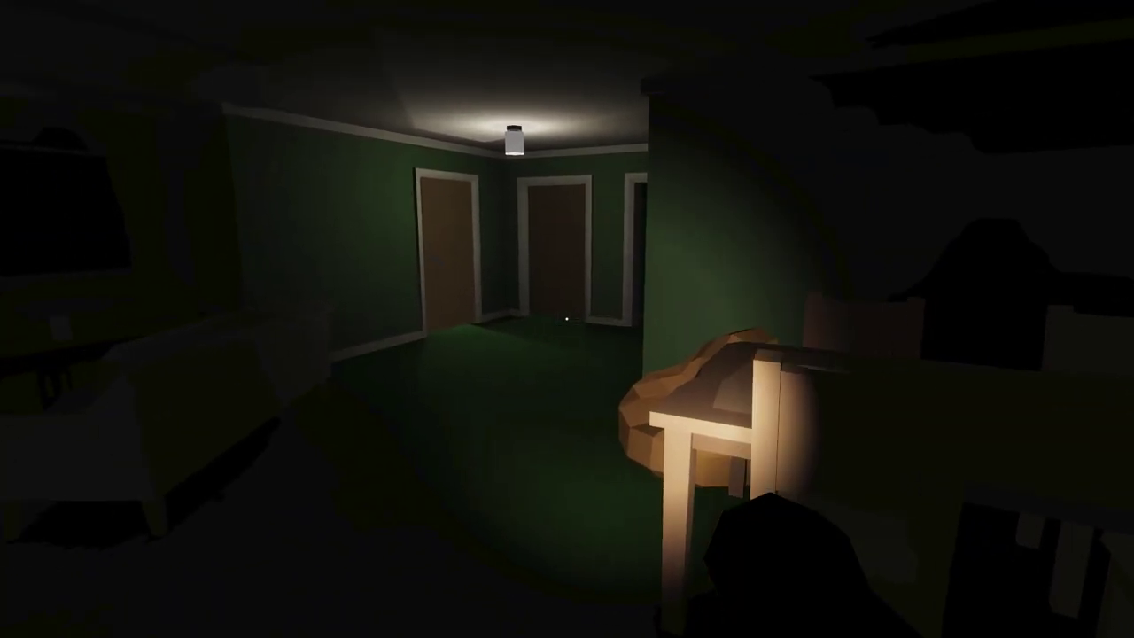
pyautogui.press('w')
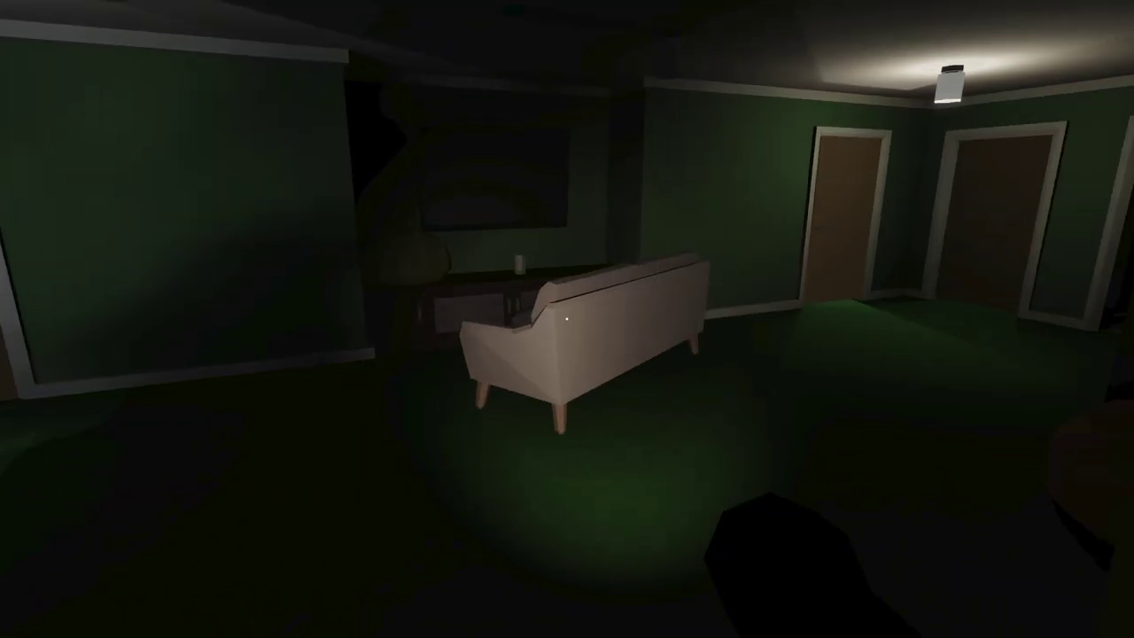
pyautogui.press('w')
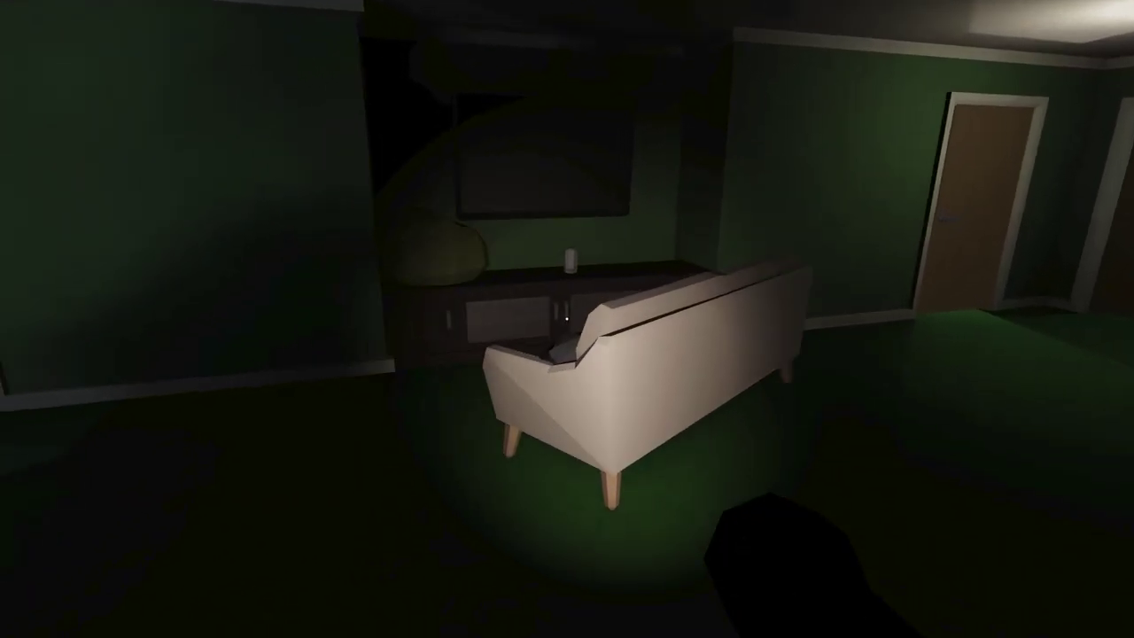
pyautogui.press('w')
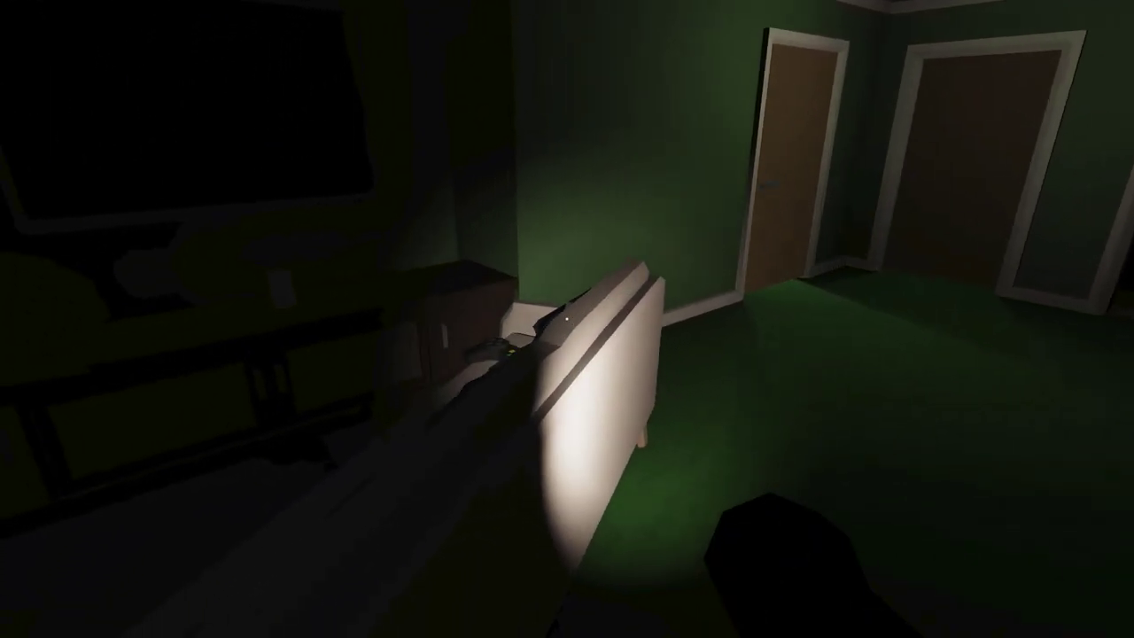
# - Peek into the open bathroom, then leave through the hallway back into apartment 201
pyautogui.press('w')
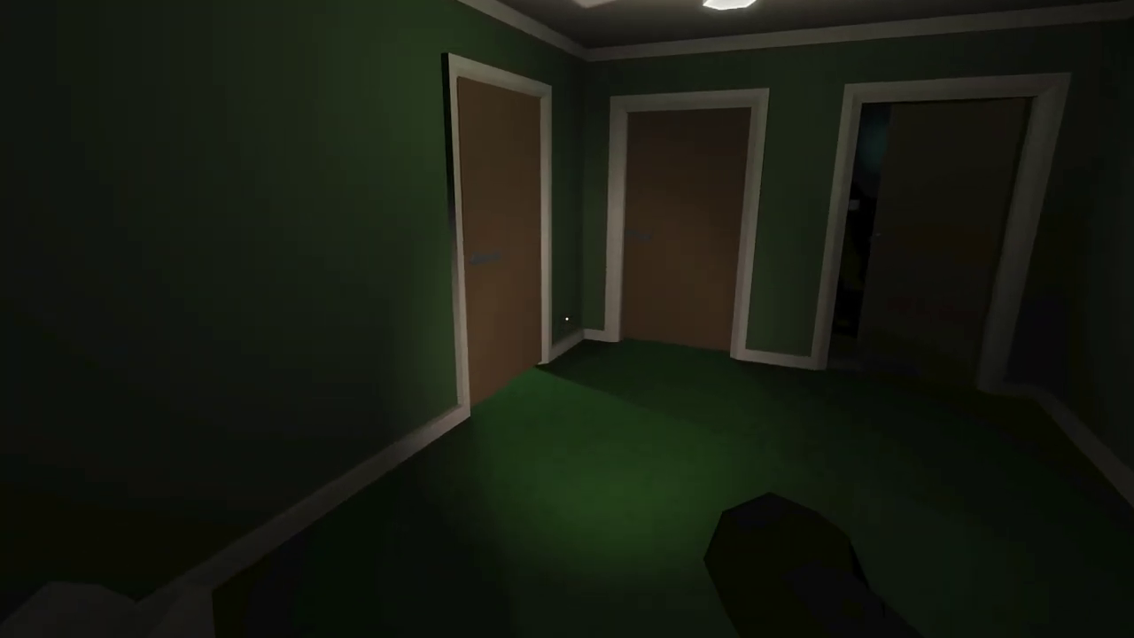
pyautogui.press('w')
pyautogui.press('f')
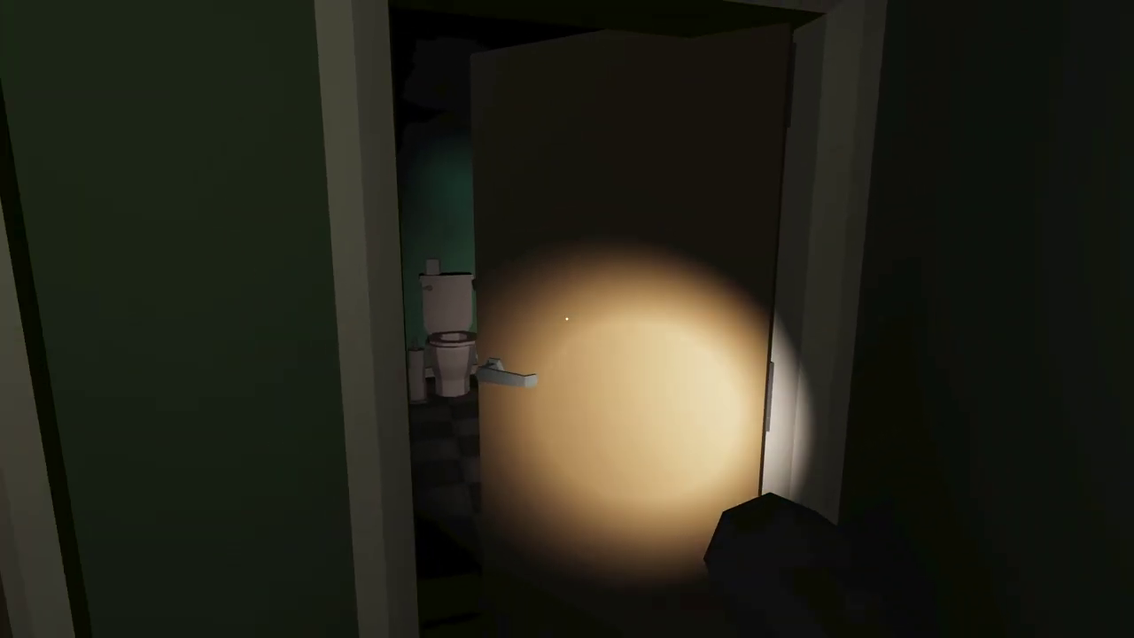
pyautogui.press('w')
pyautogui.press('s')
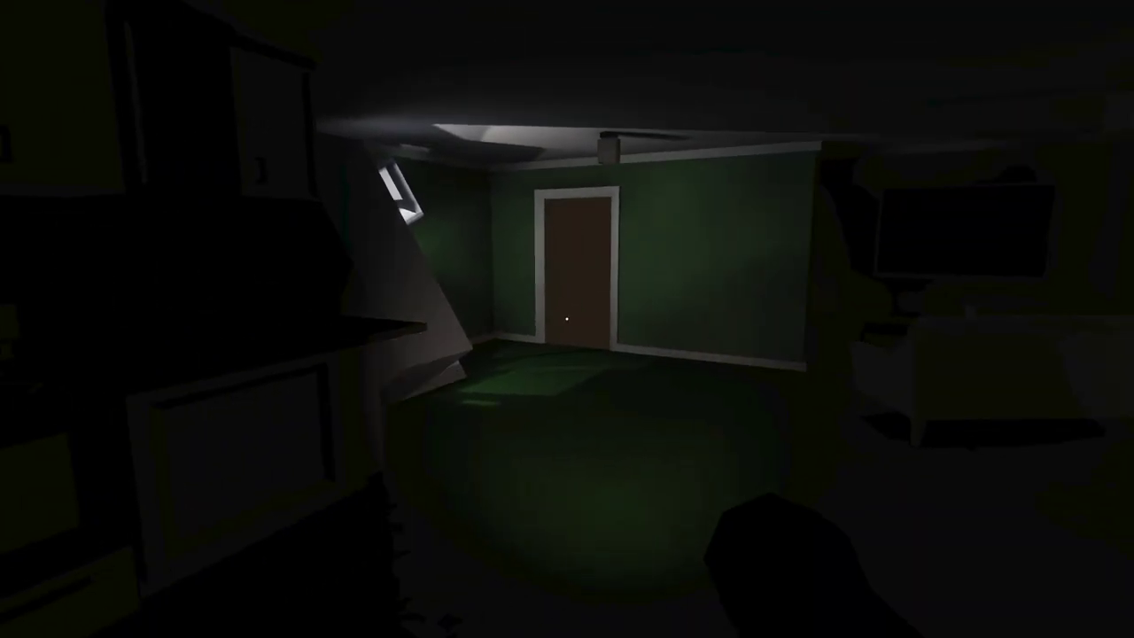
pyautogui.press('w')
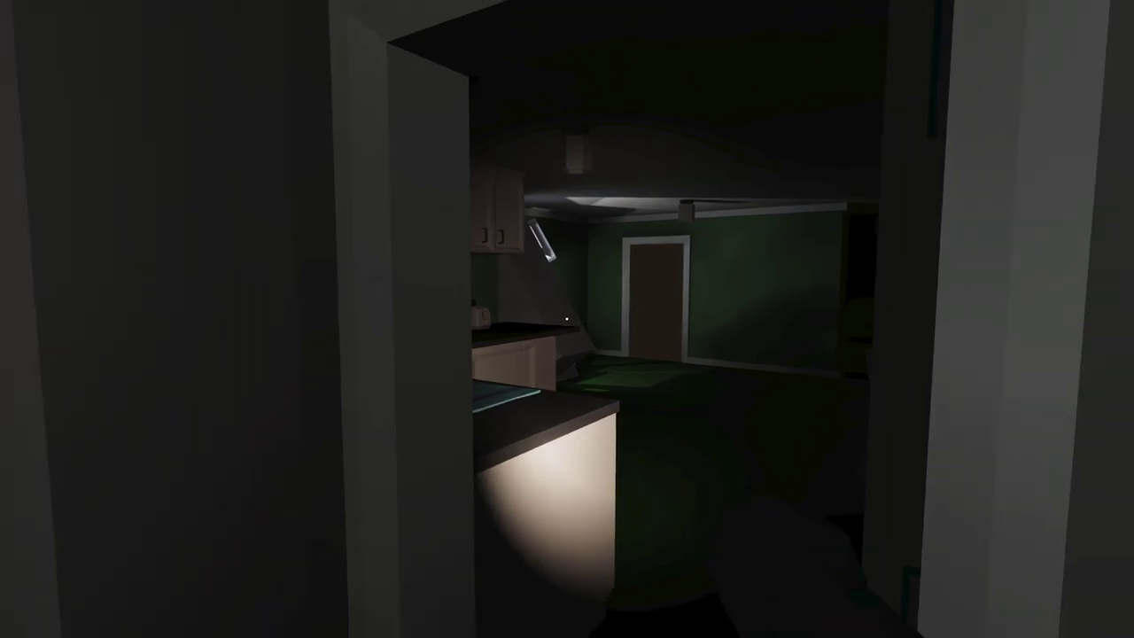
# - Visit the office desk, then return and block the front door with the chair
pyautogui.press('w')
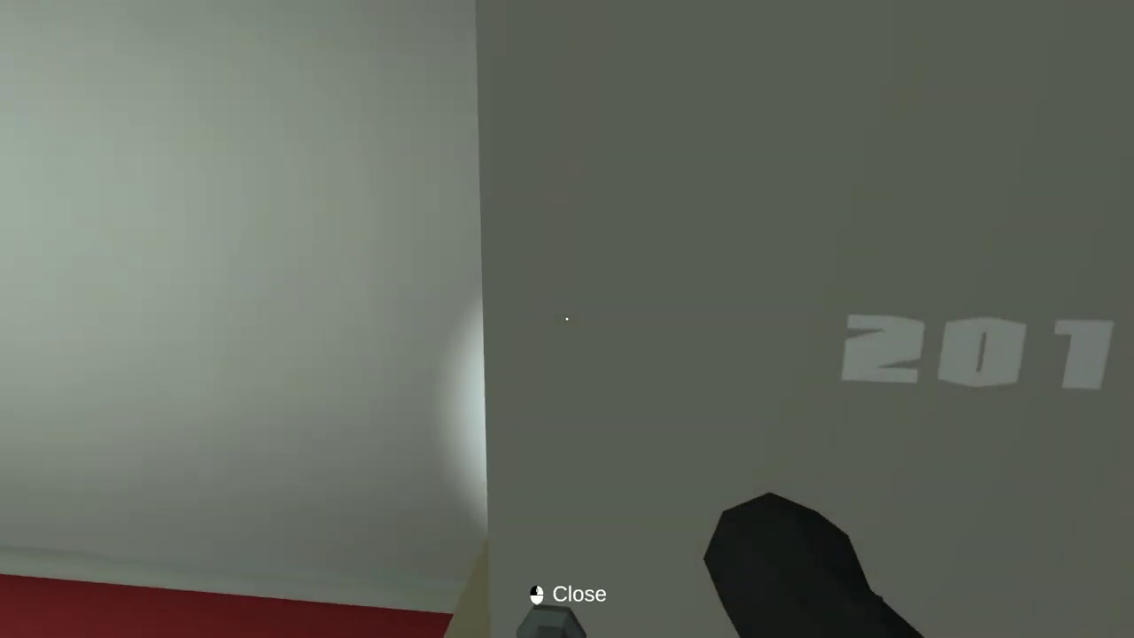
pyautogui.press('w')
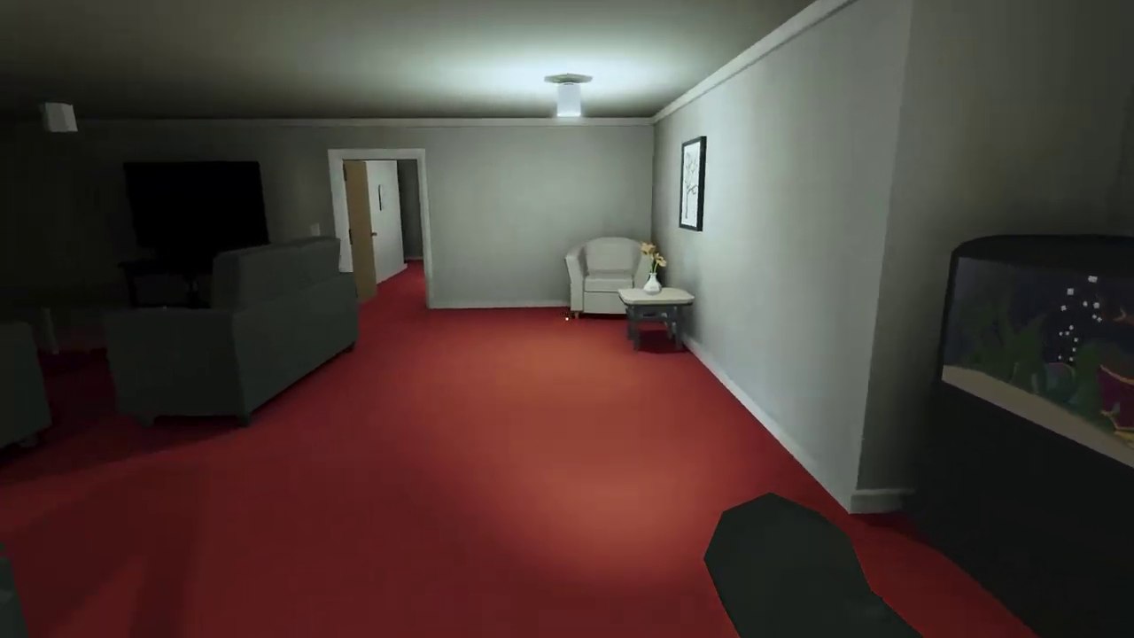
pyautogui.press('w')
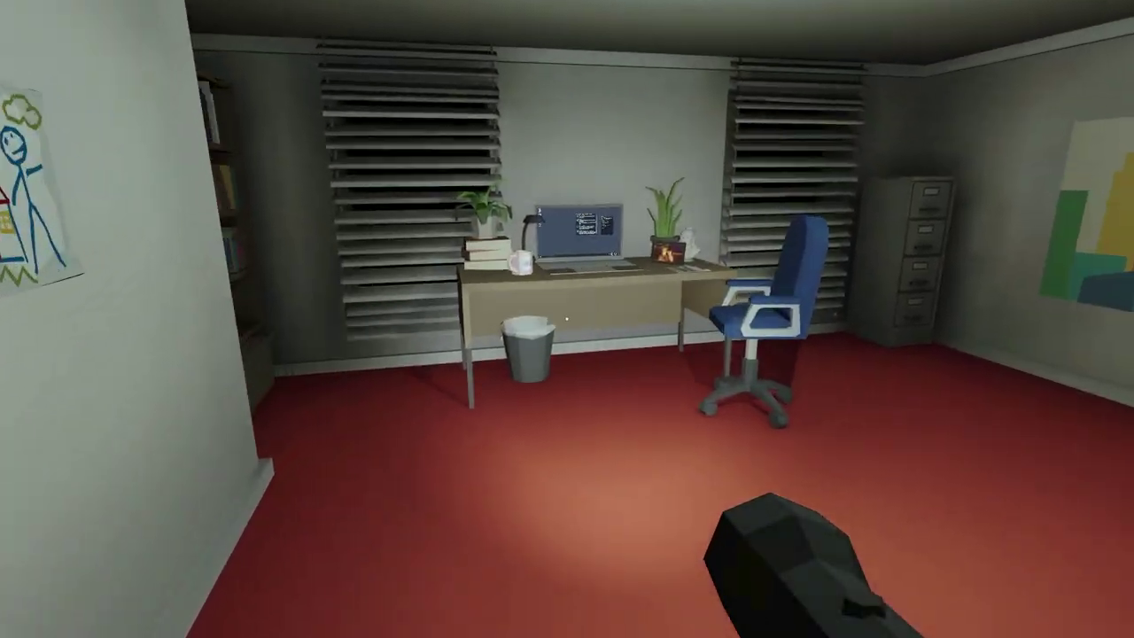
pyautogui.press('w')
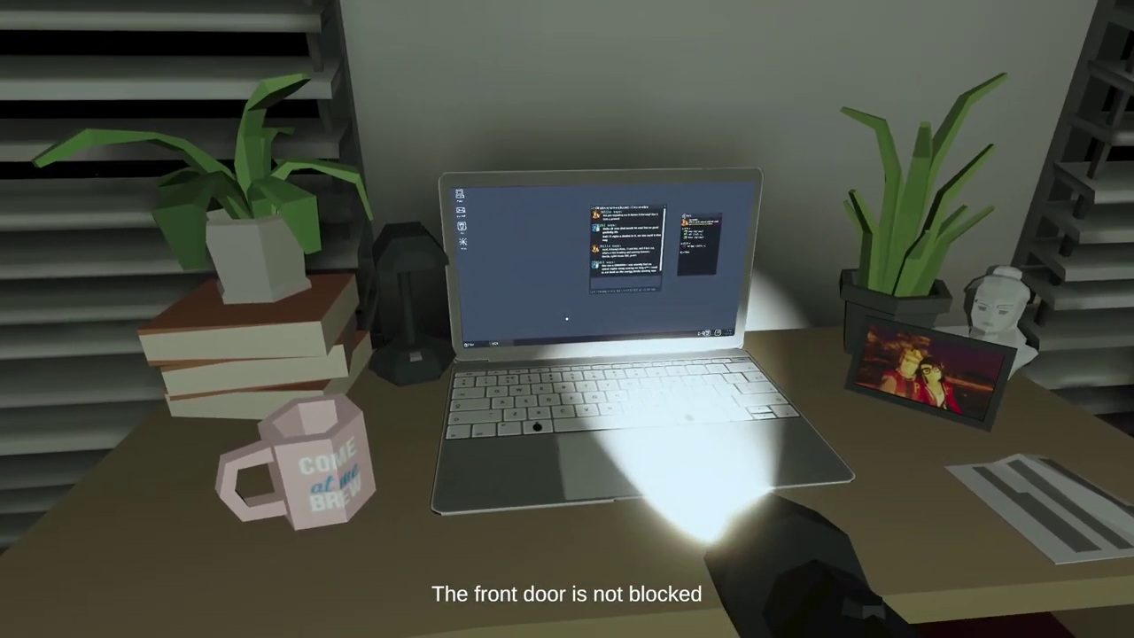
pyautogui.press('w')
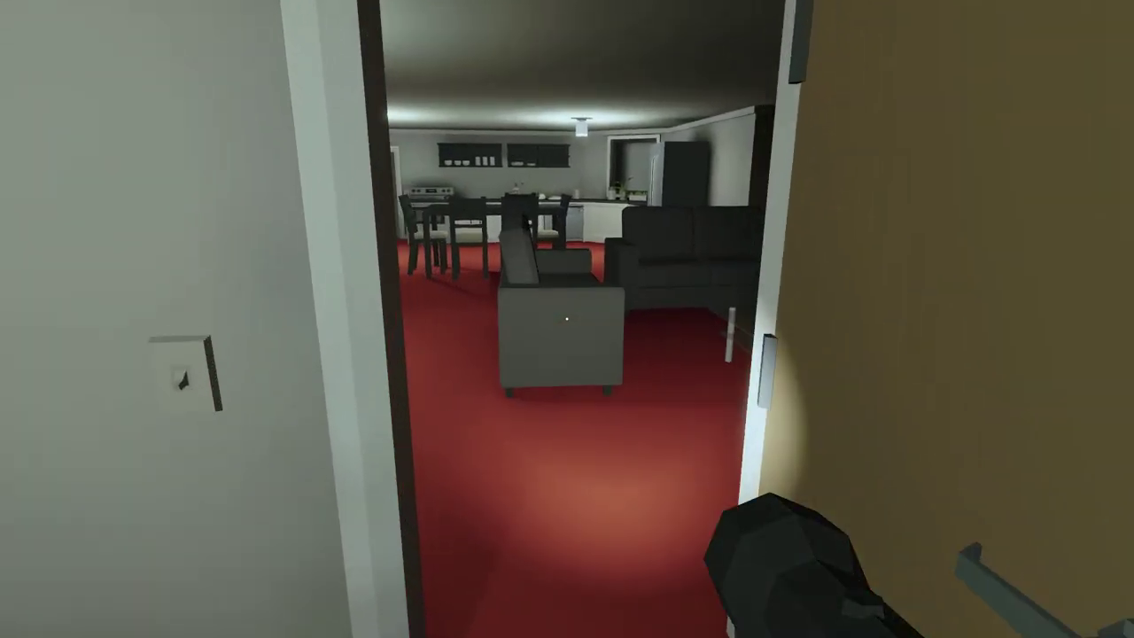
pyautogui.press('w')
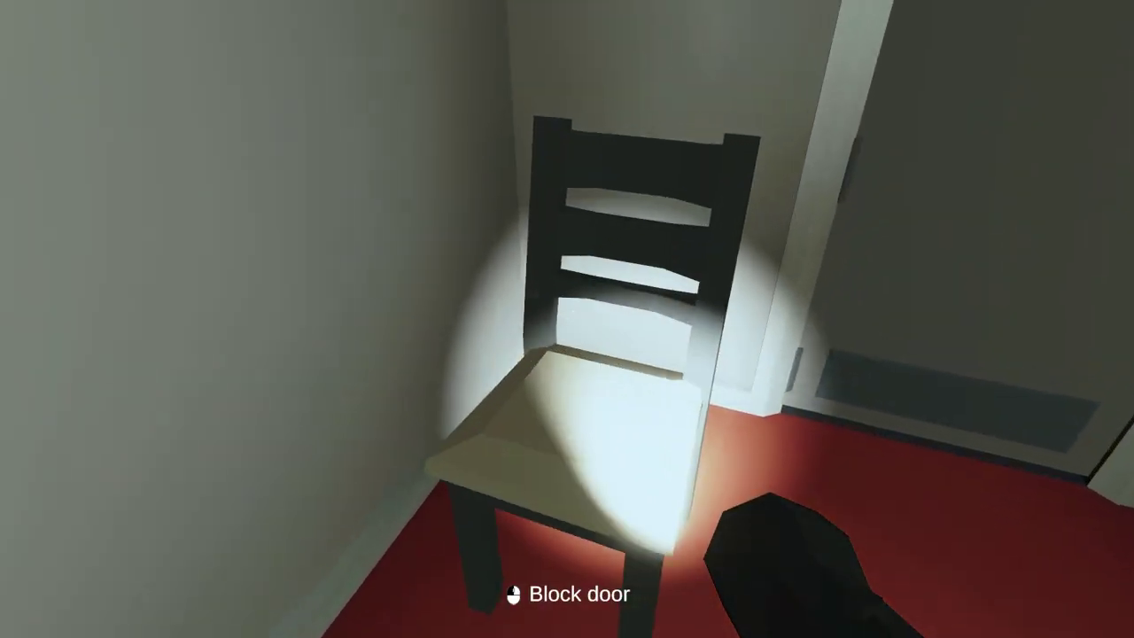
pyautogui.click(567, 319)
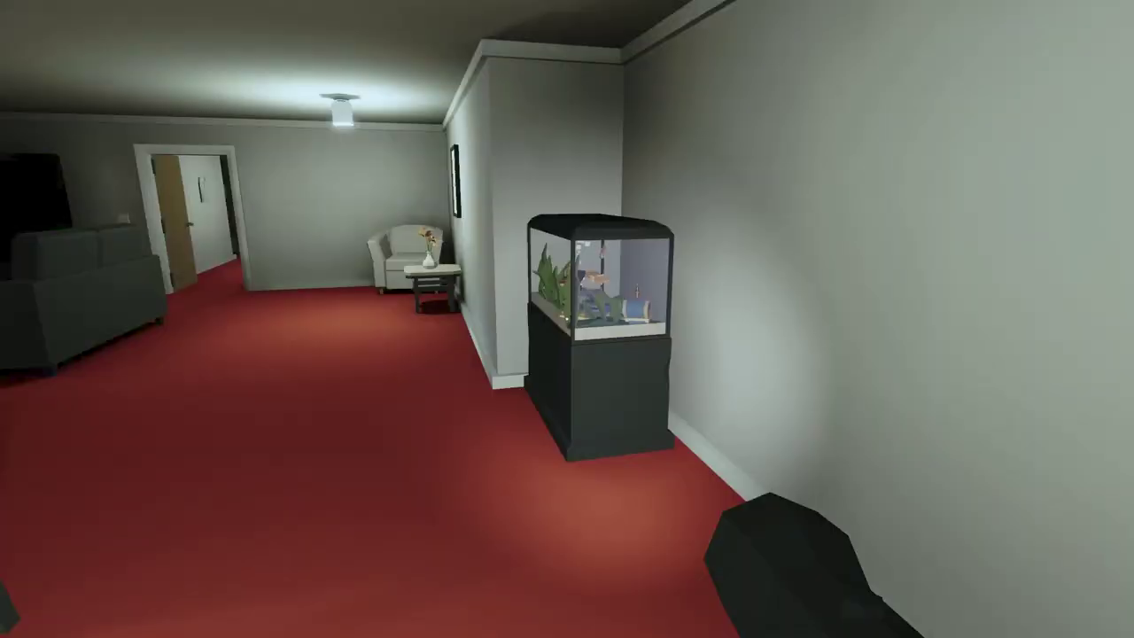
# - Return to the office desk and use the laptop
pyautogui.press('w')
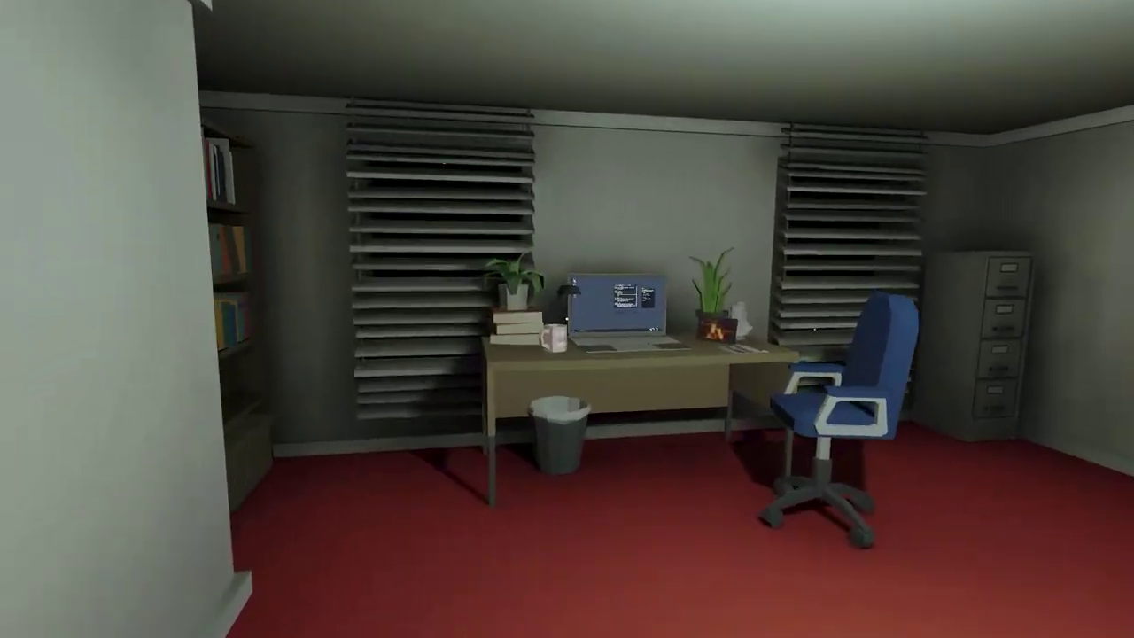
pyautogui.press('w')
pyautogui.click(567, 319)
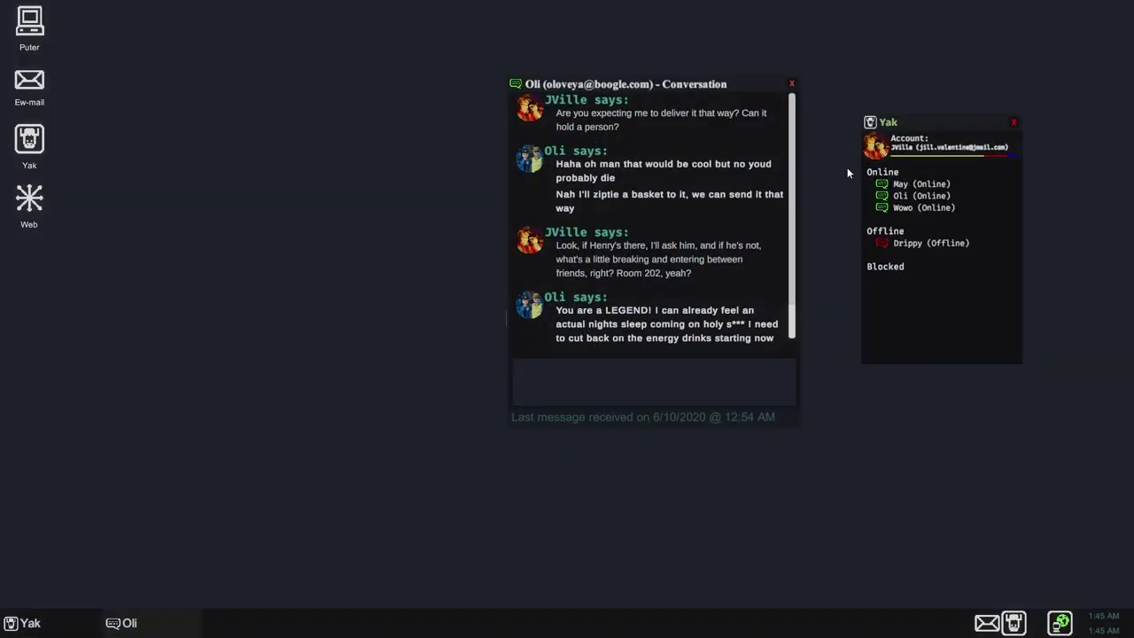
pyautogui.scroll(3, 686, 267)
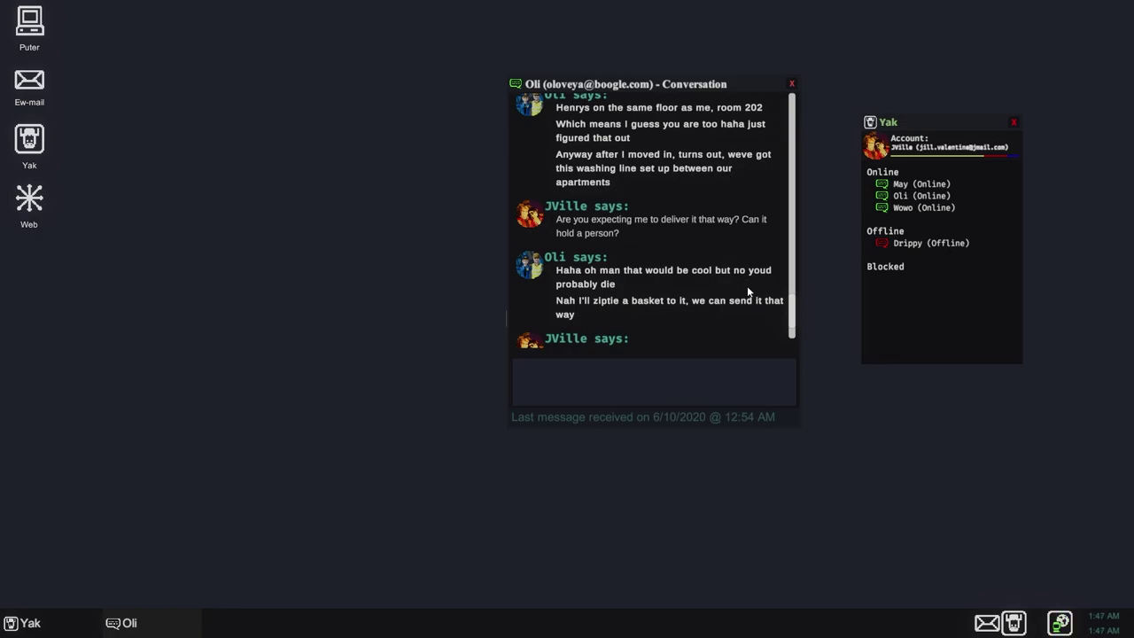
pyautogui.scroll(-1, 745, 292)
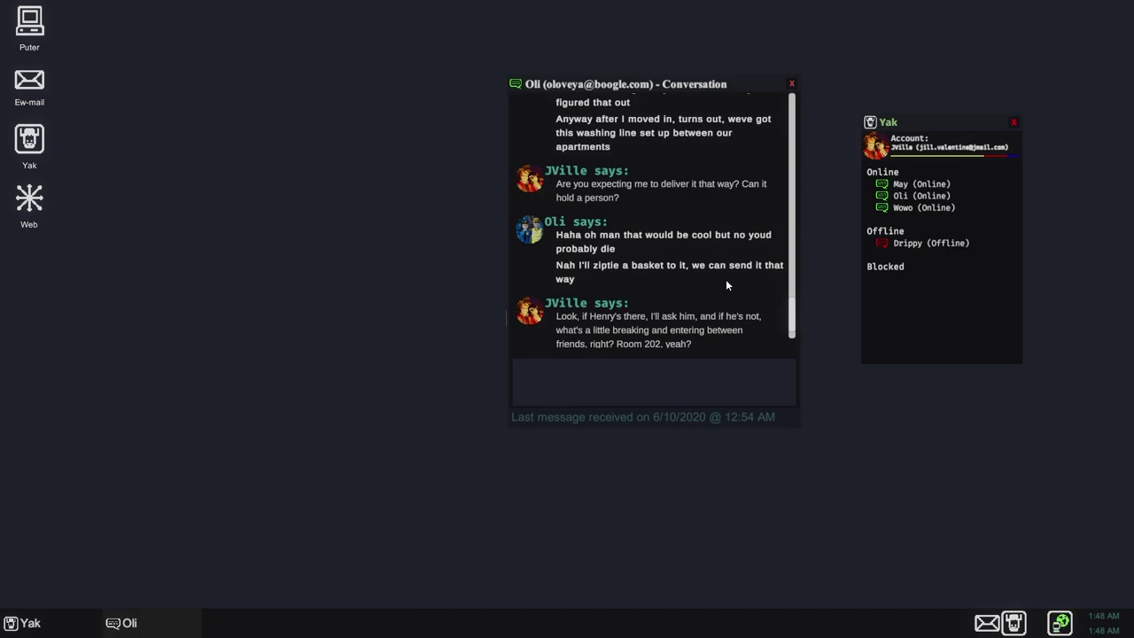
pyautogui.scroll(-1, 727, 277)
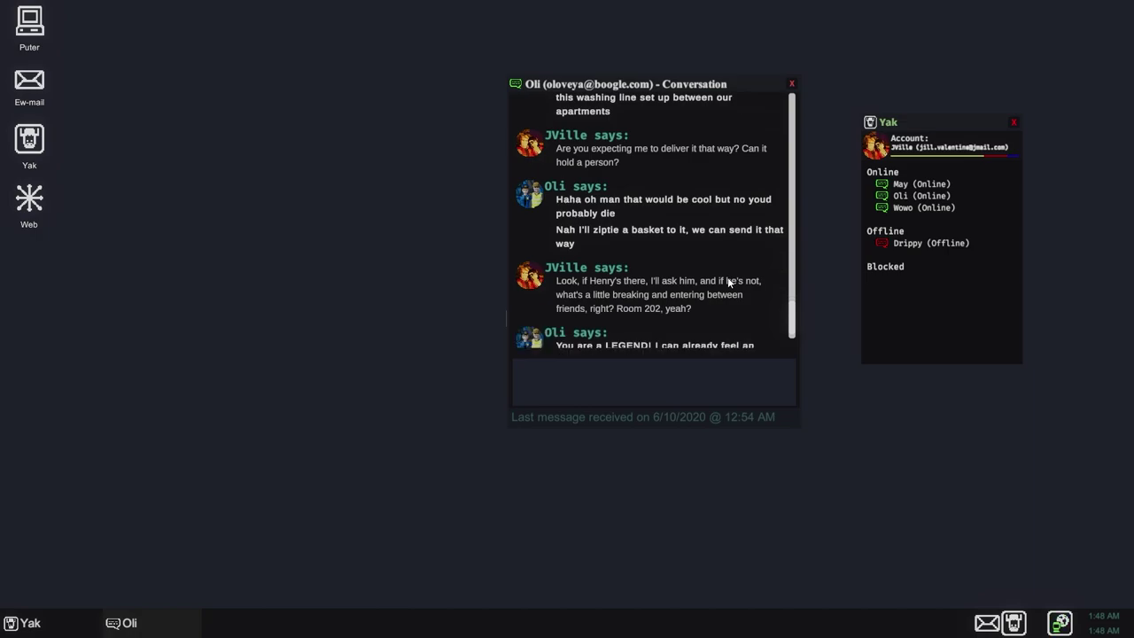
pyautogui.scroll(-1, 739, 276)
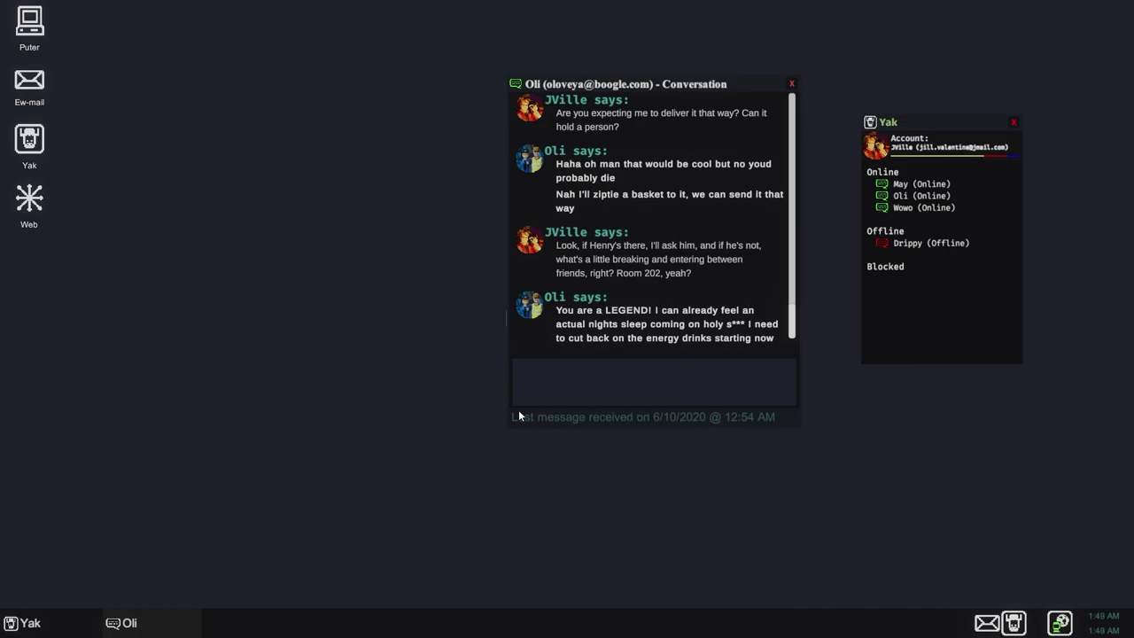
# - Leave the laptop, move the chair from the front door, and open it
pyautogui.press('Escape')
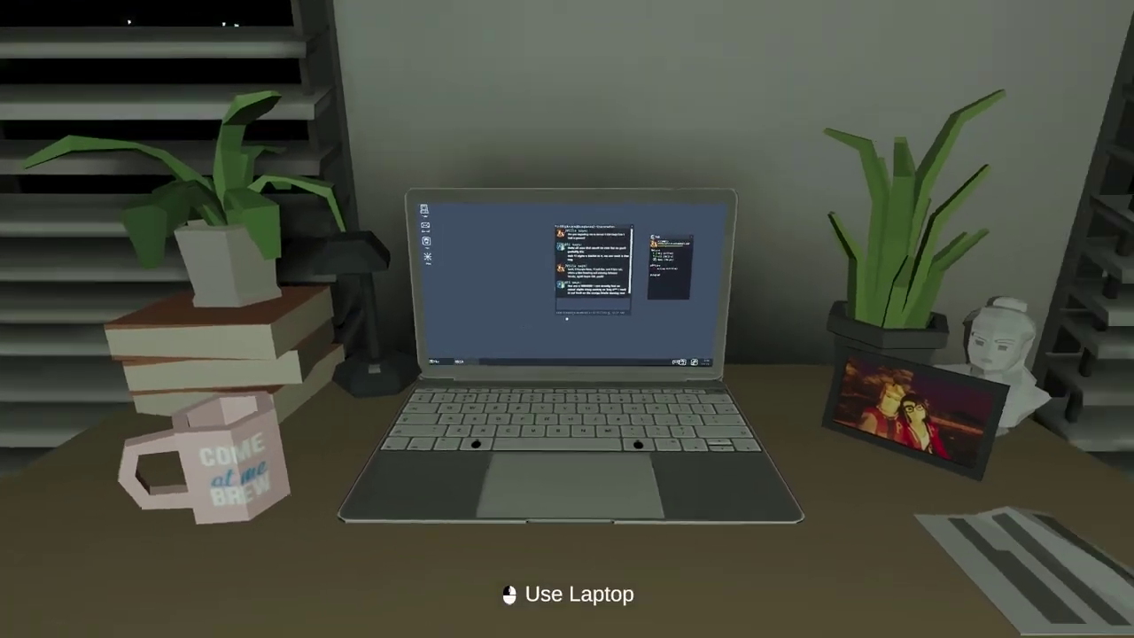
pyautogui.press('w')
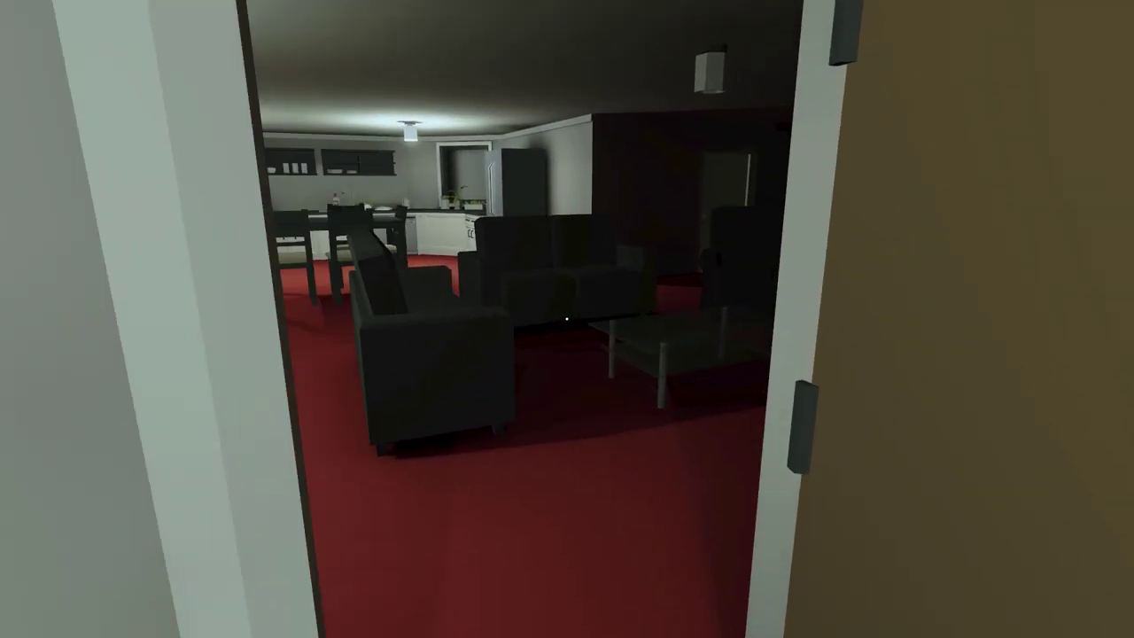
pyautogui.press('w')
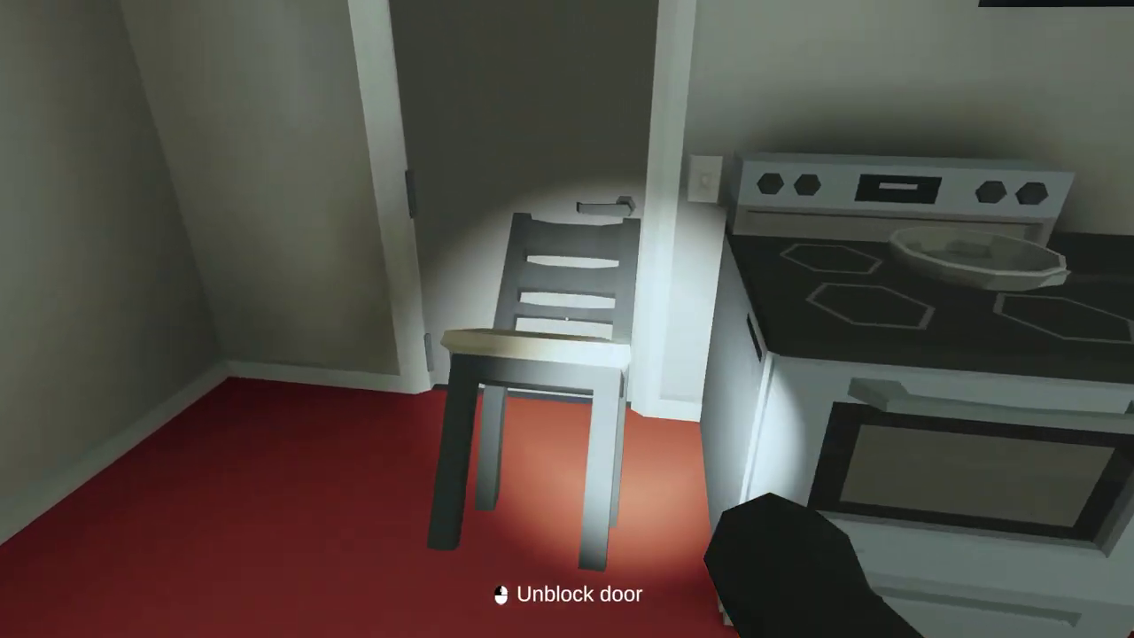
pyautogui.click(567, 319)
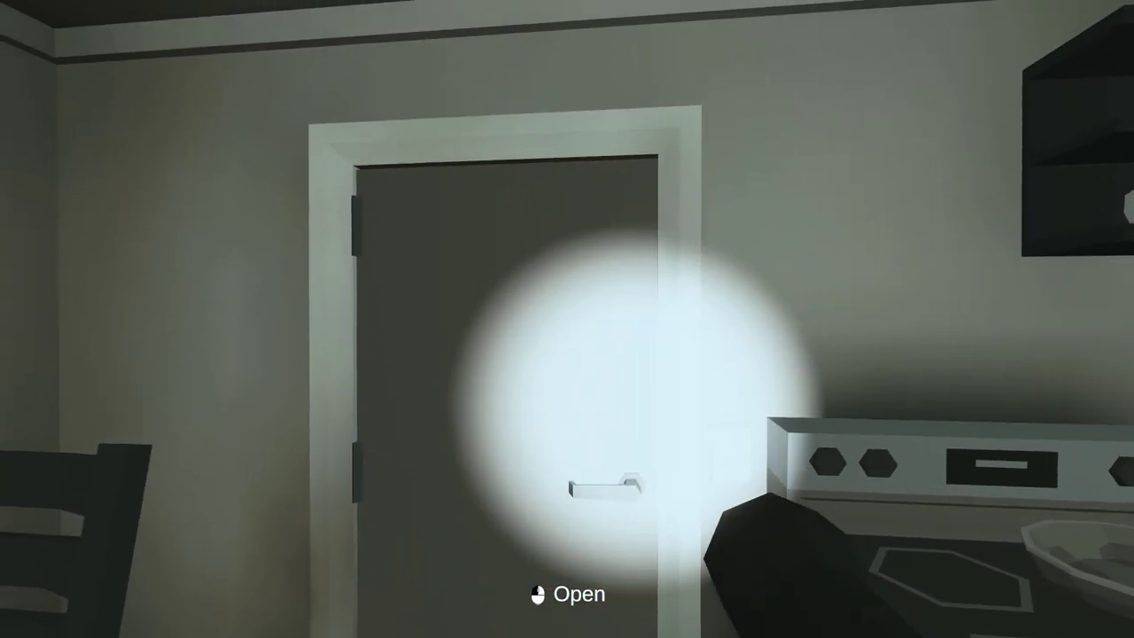
pyautogui.click(567, 319)
# - Cross the dark green apartment past the lamp and fridge to the brown door
pyautogui.press('w')
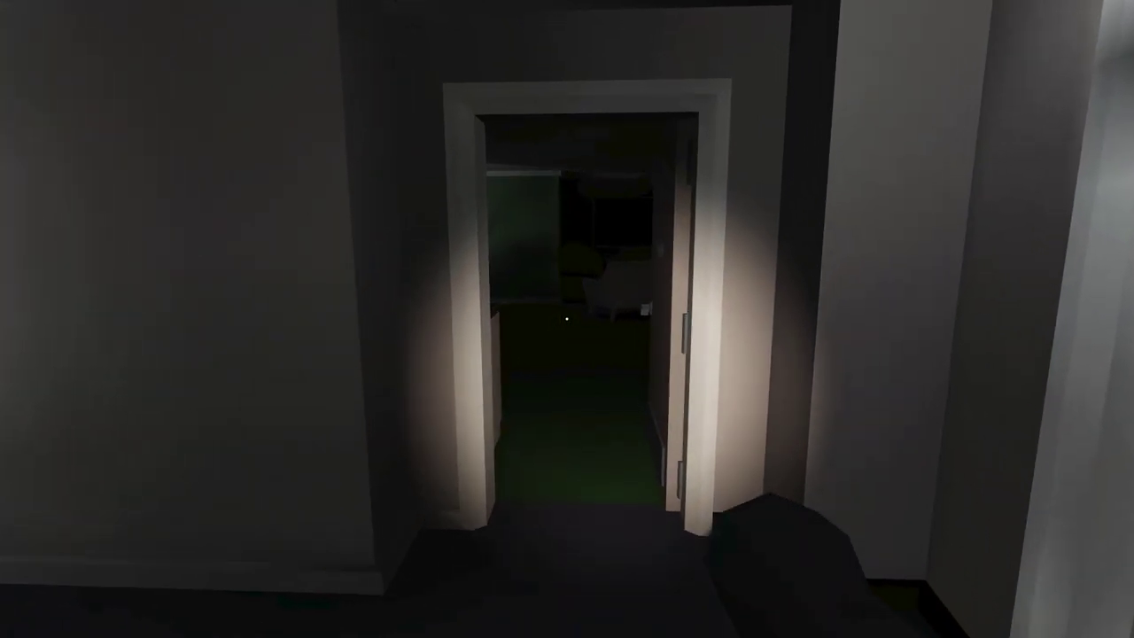
pyautogui.press('w')
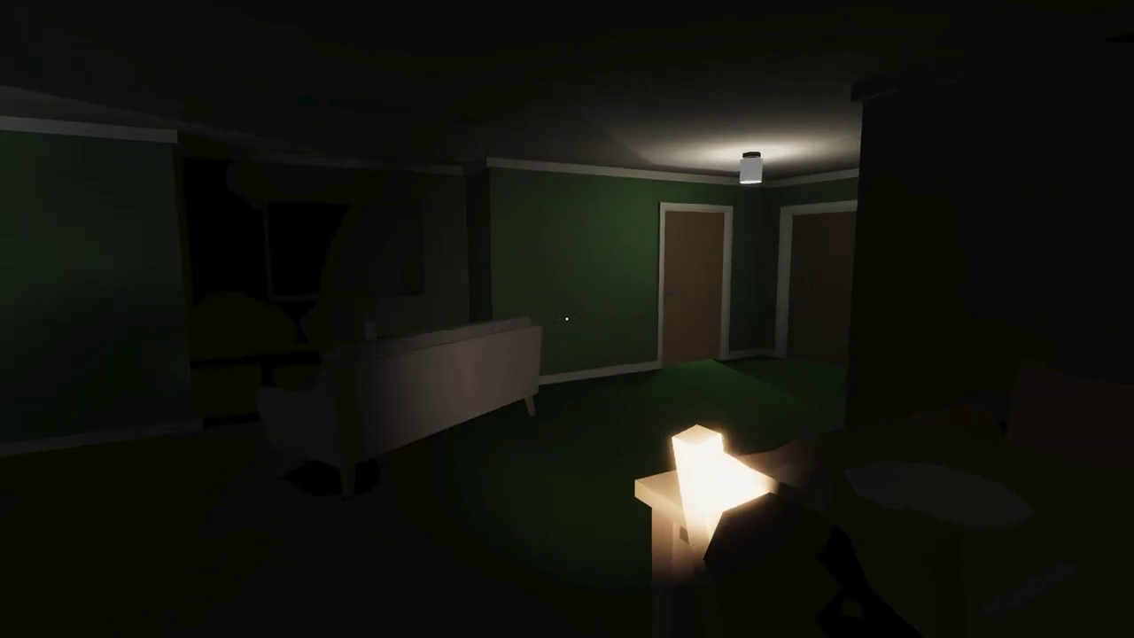
pyautogui.press('w')
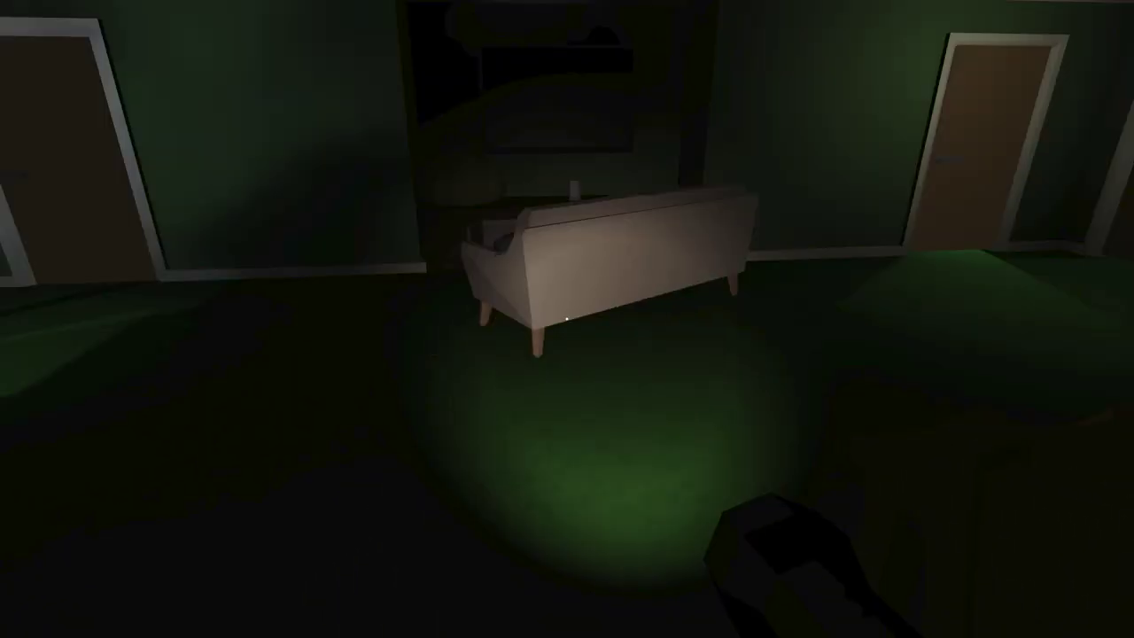
pyautogui.press('w')
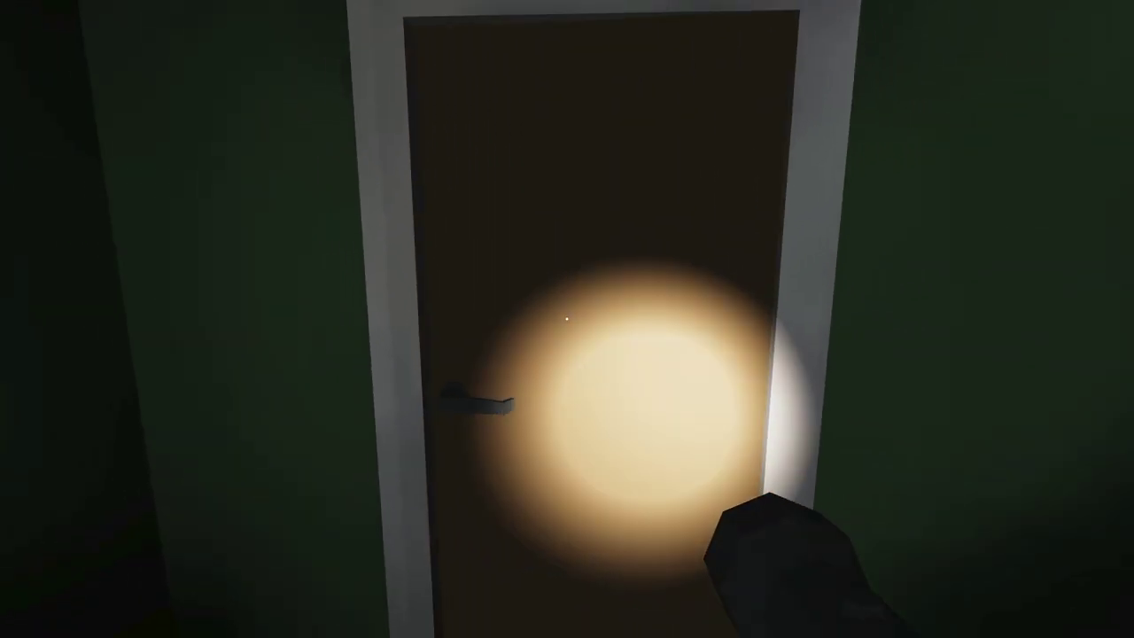
# - Open the brown door and walk through the doorway into the bedroom toward the shelves
pyautogui.click(567, 319)
pyautogui.press('s')
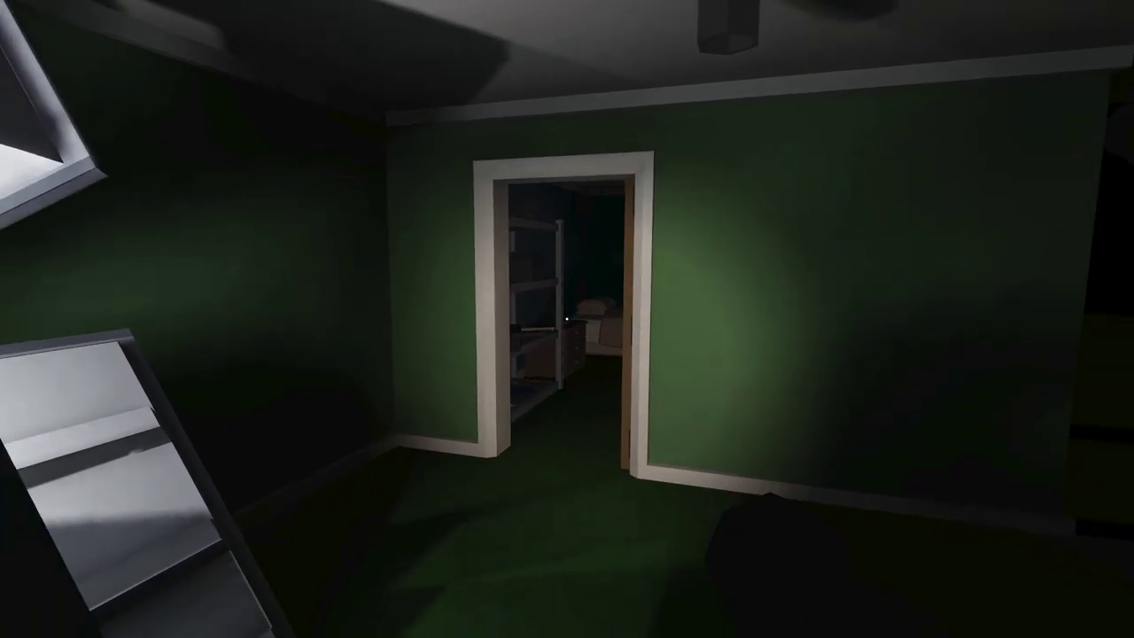
pyautogui.press('w')
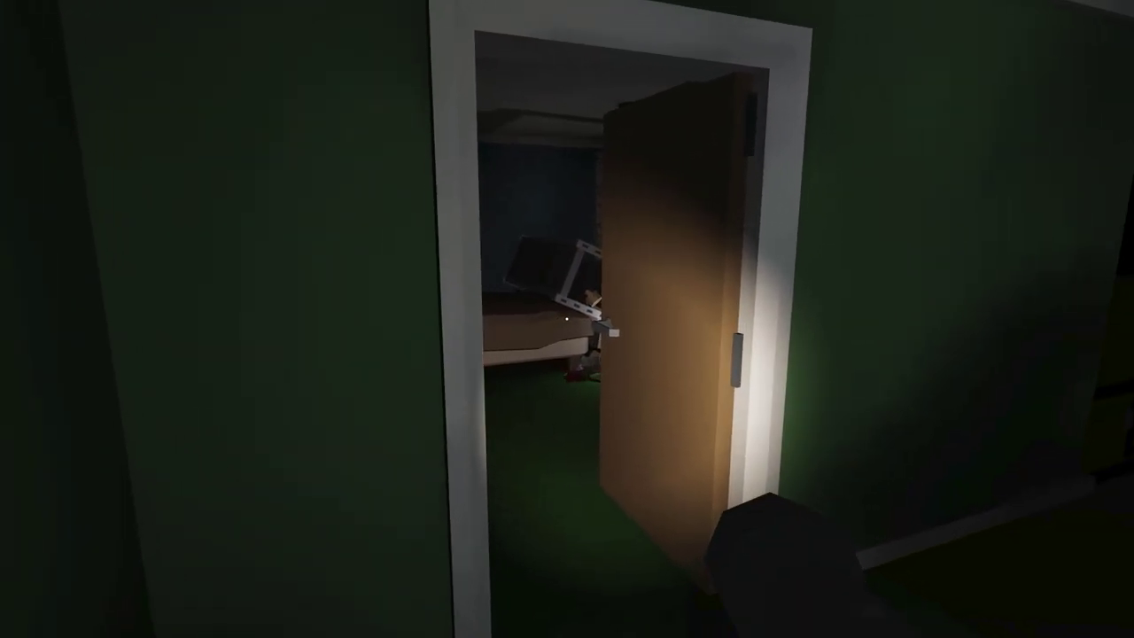
pyautogui.press('w')
pyautogui.press('w')
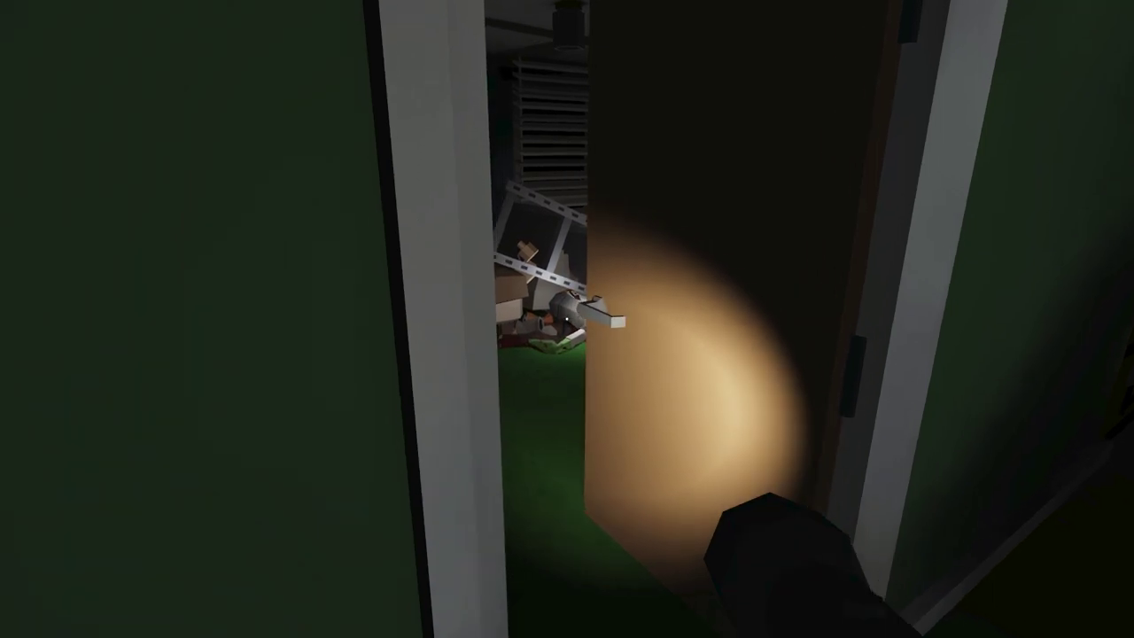
pyautogui.press('w')
pyautogui.press('w')
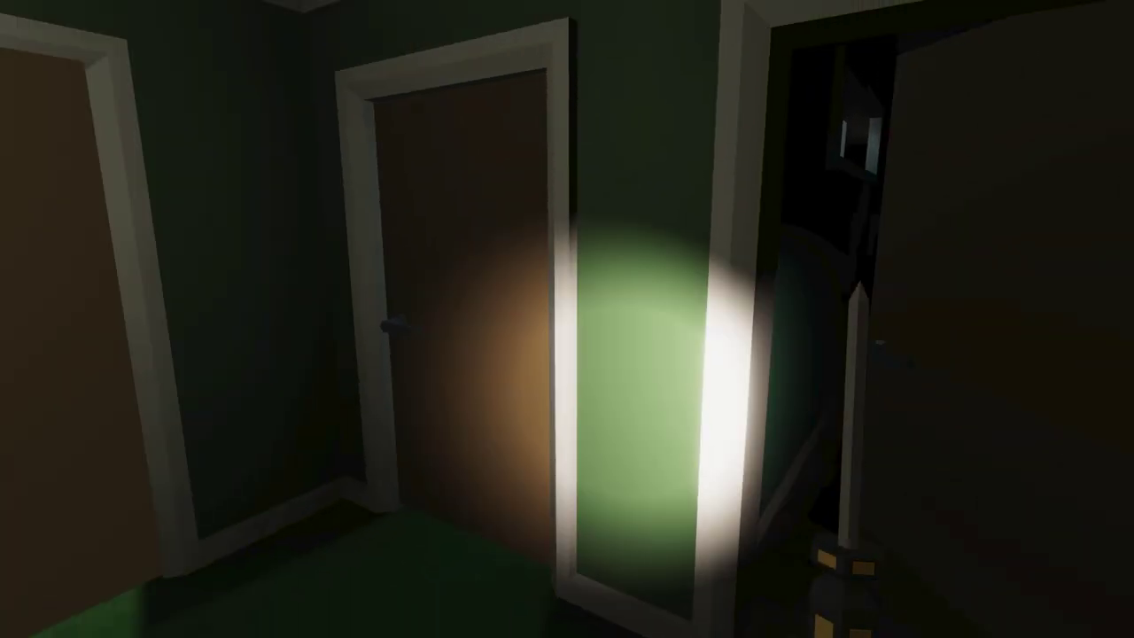
# - Open the hallway door and walk along the balcony past the chair to the hanging basket
pyautogui.press('w')
pyautogui.press('e')
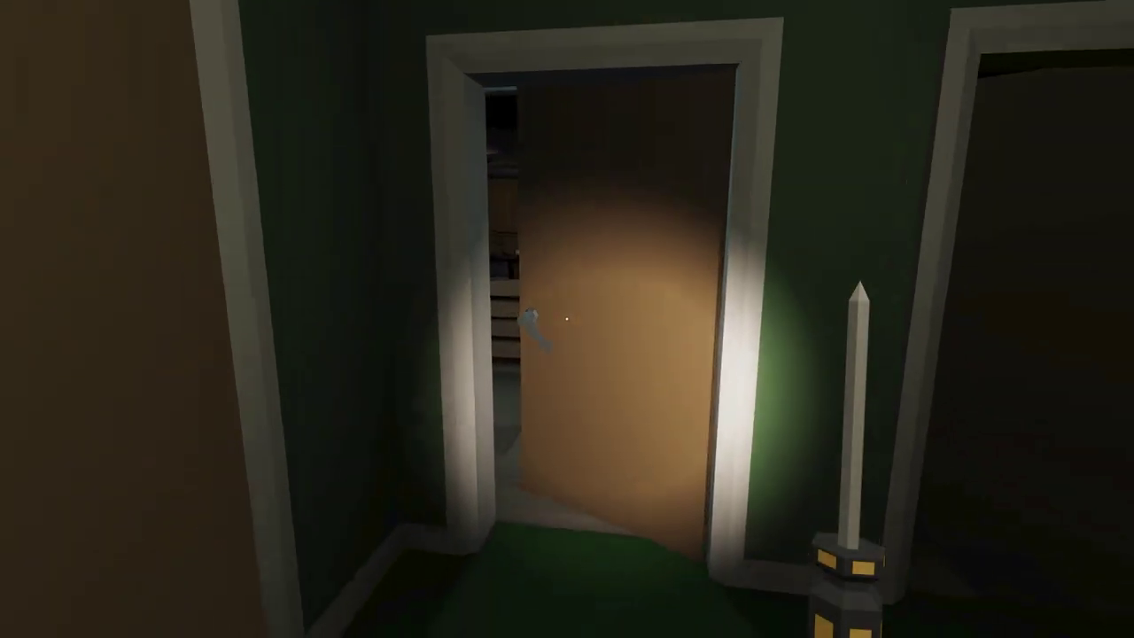
pyautogui.press('w')
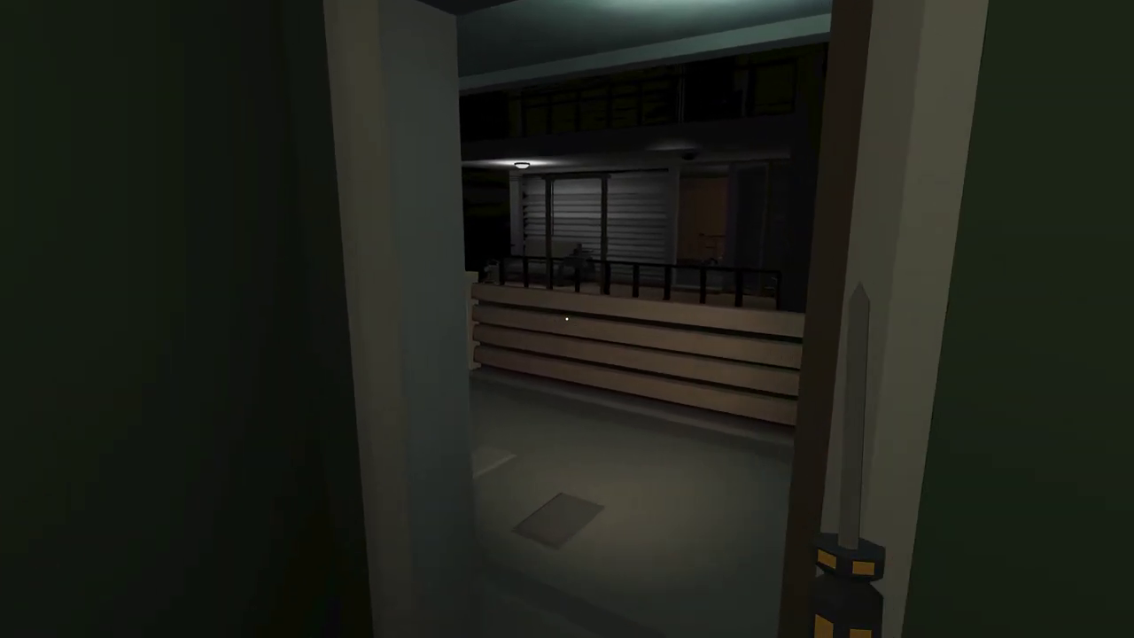
pyautogui.press('w')
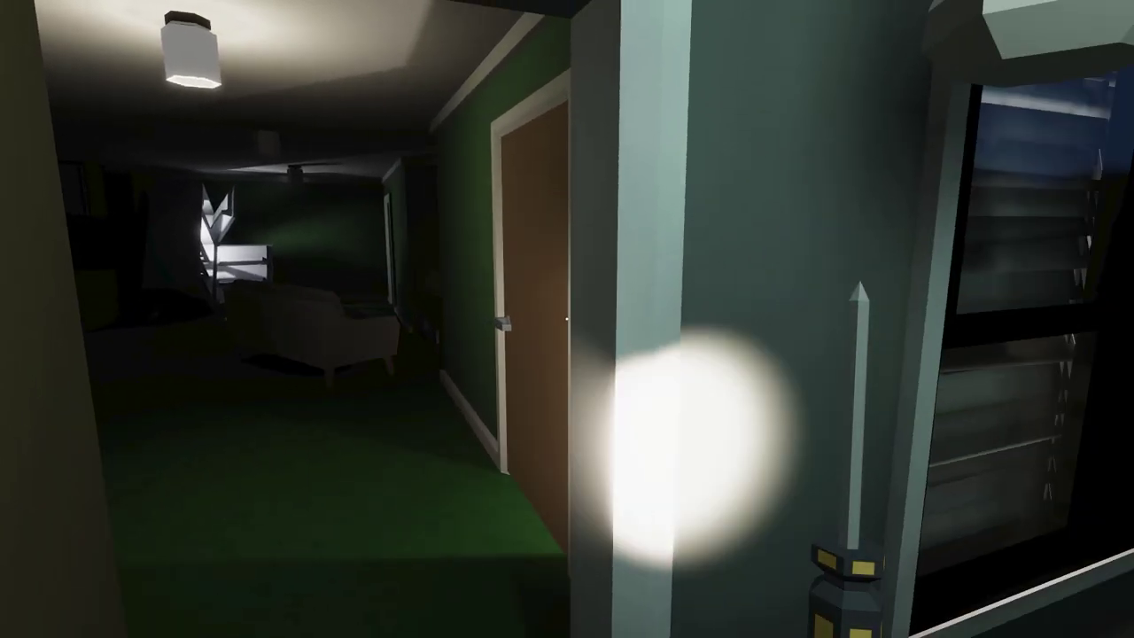
pyautogui.press('w')
pyautogui.press('w')
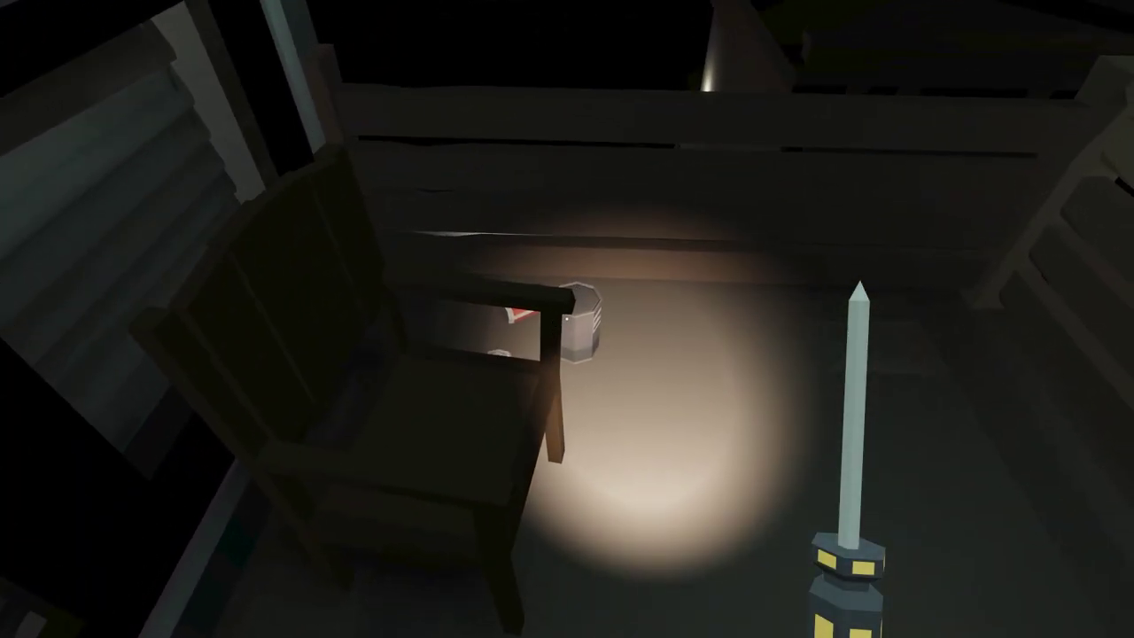
pyautogui.press('w')
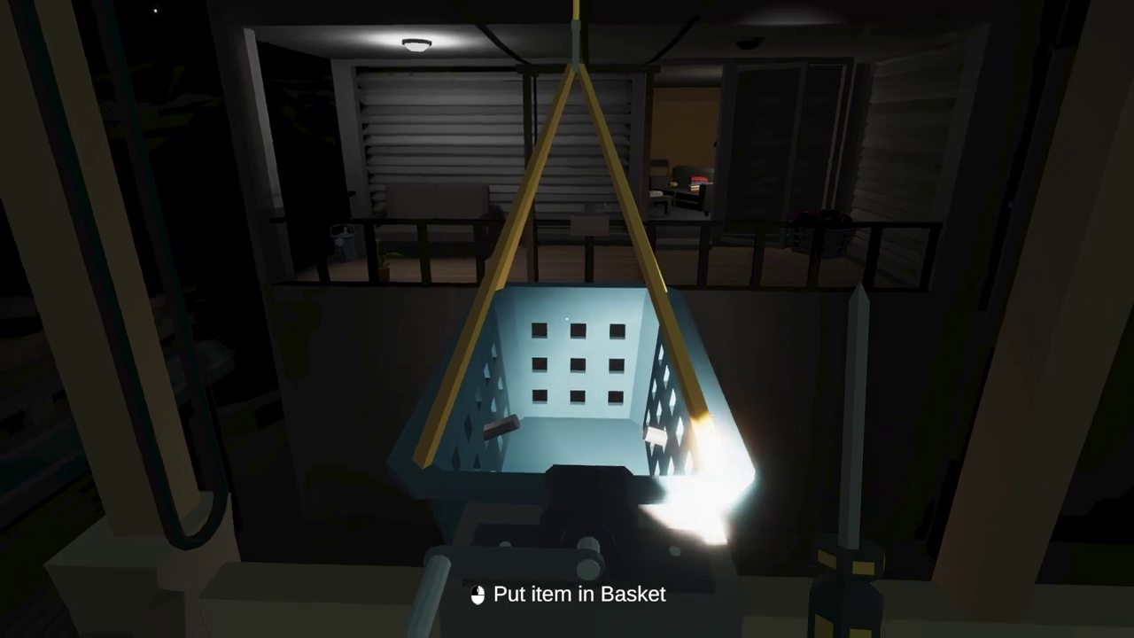
# - Place the screwdriver in the basket and crank it along the washing line
pyautogui.click(567, 319)
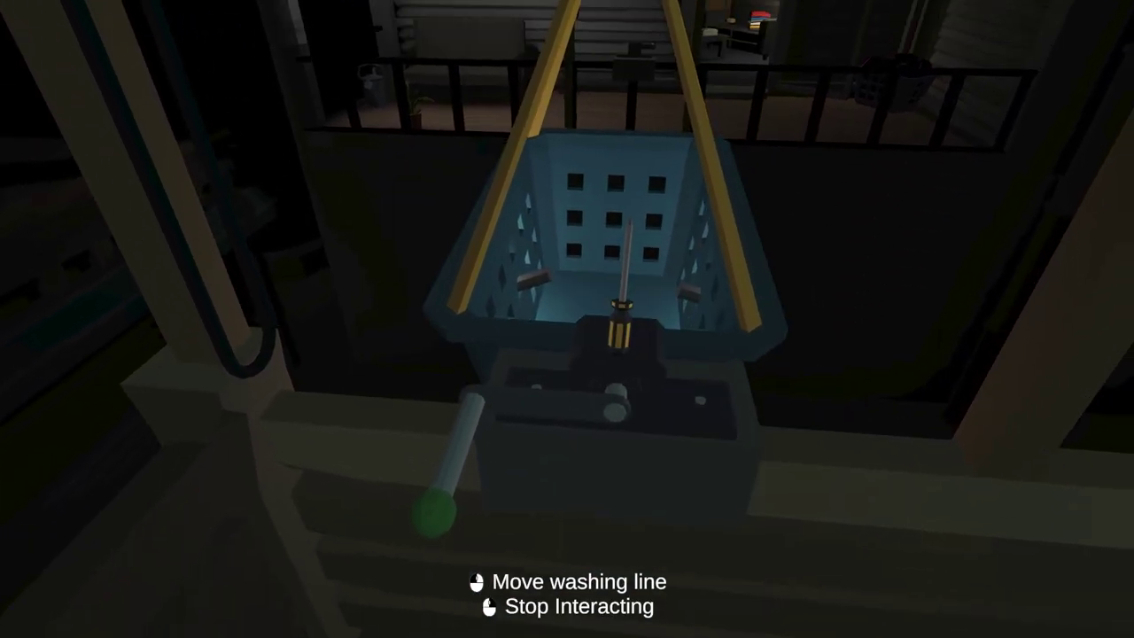
pyautogui.click(567, 319)
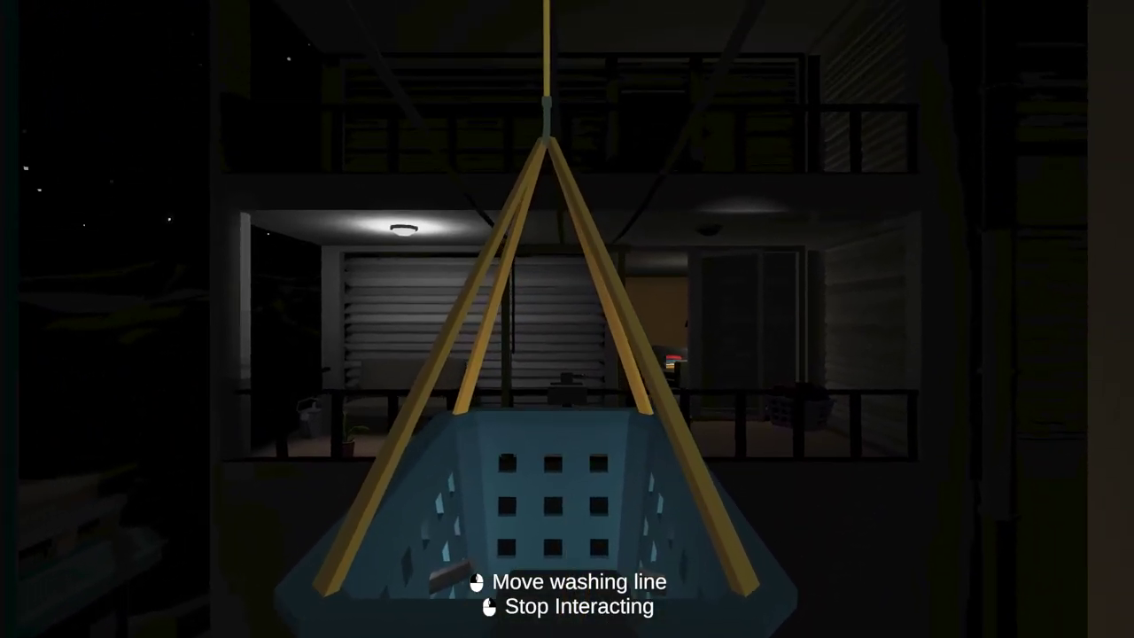
pyautogui.click(567, 319)
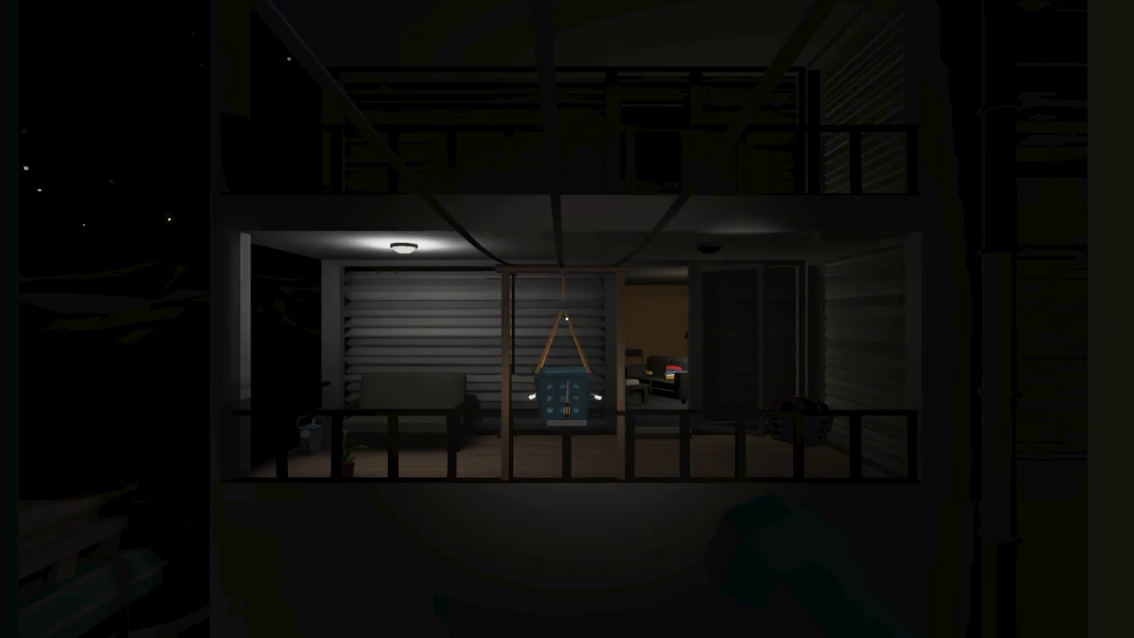
# - Walk back through the kitchen, red-carpet hallway by room 201, and living room
pyautogui.press('w')
pyautogui.press('w')
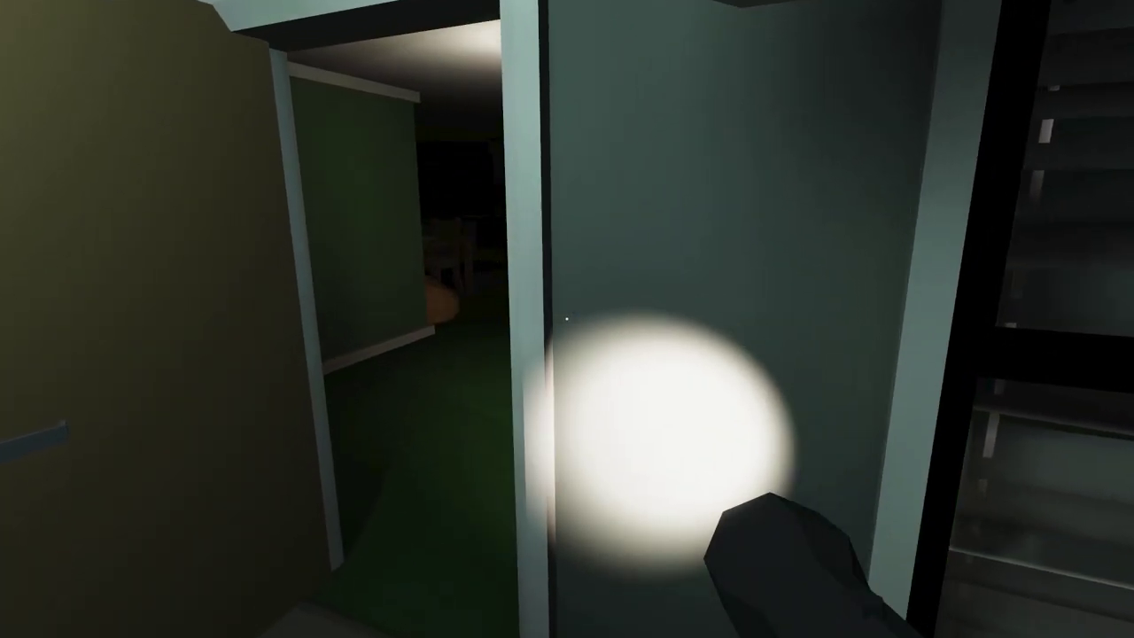
pyautogui.press('w')
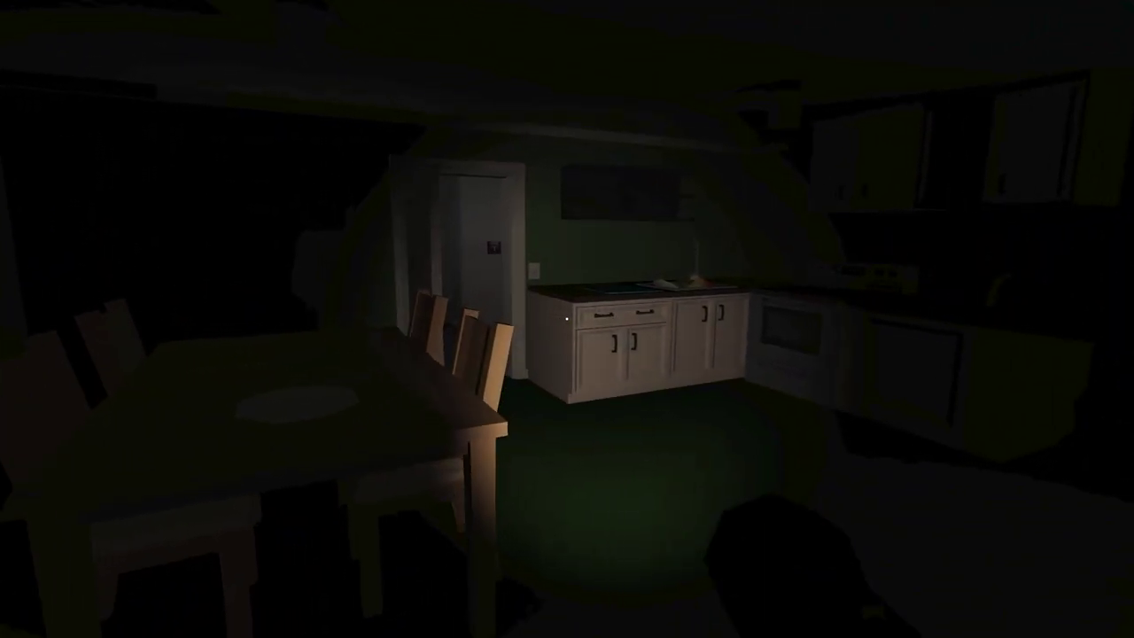
pyautogui.press('w')
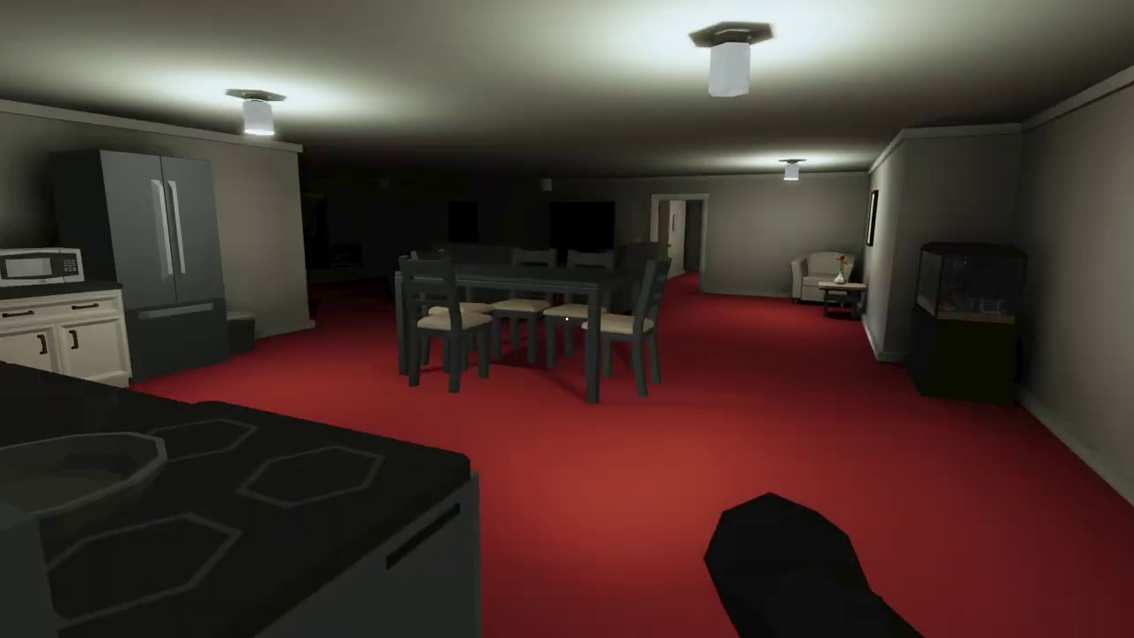
pyautogui.press('w')
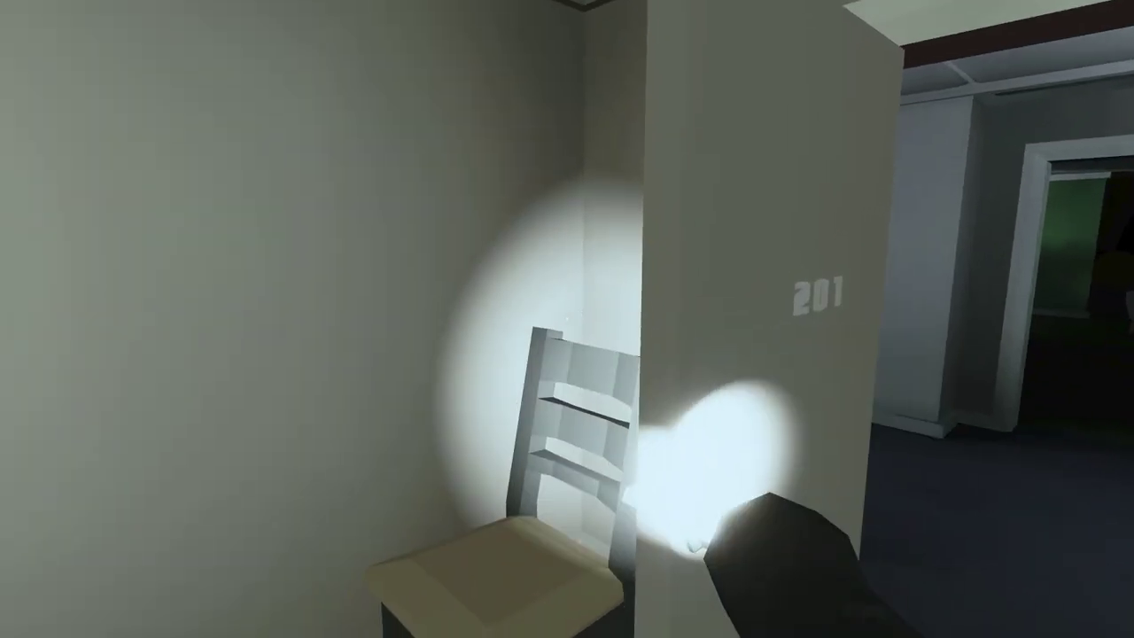
pyautogui.press('w')
pyautogui.press('w')
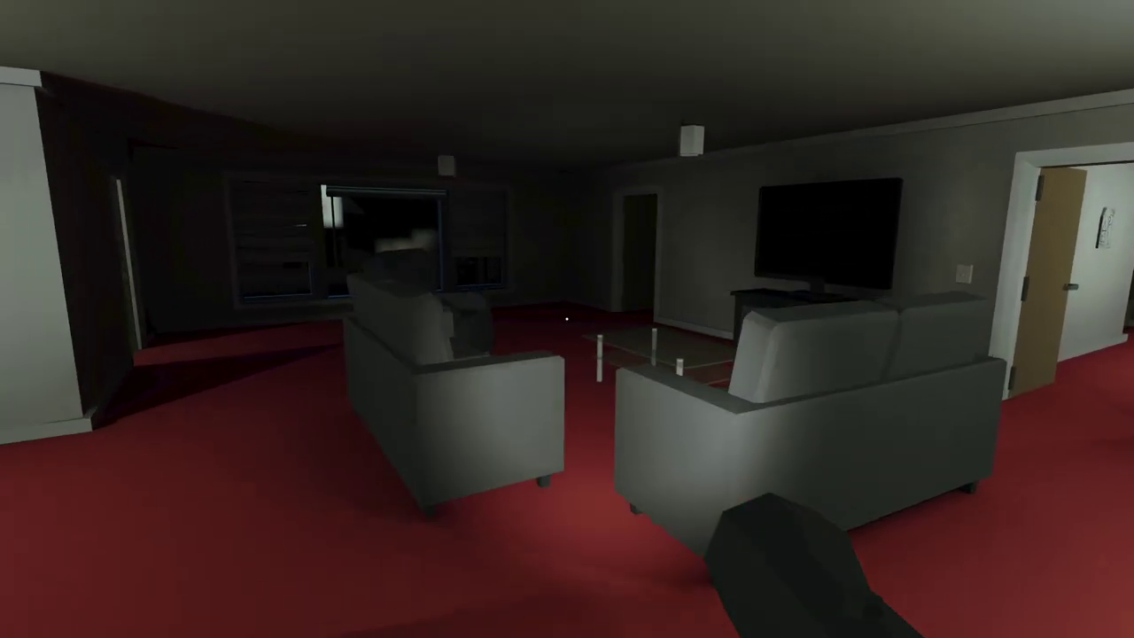
pyautogui.press('w')
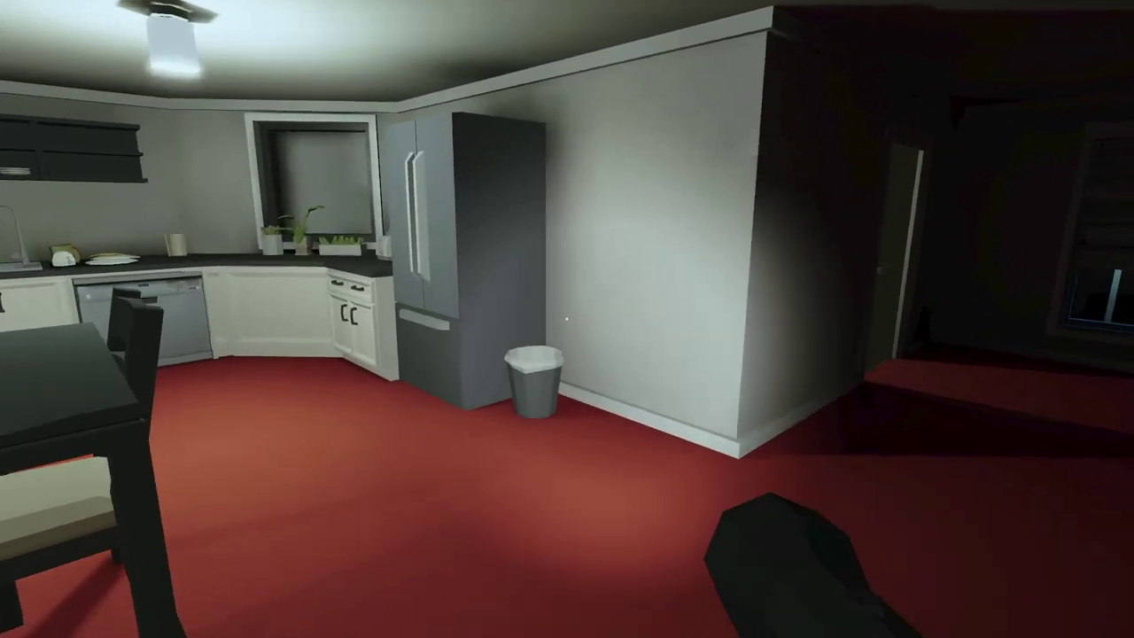
pyautogui.press('w')
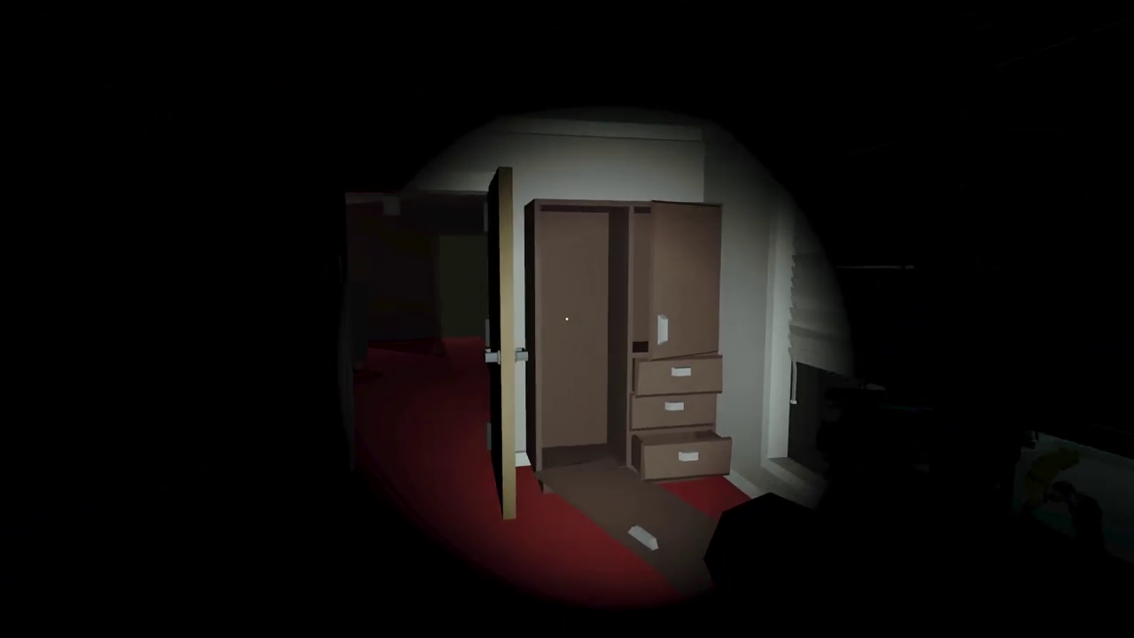
pyautogui.press('w')
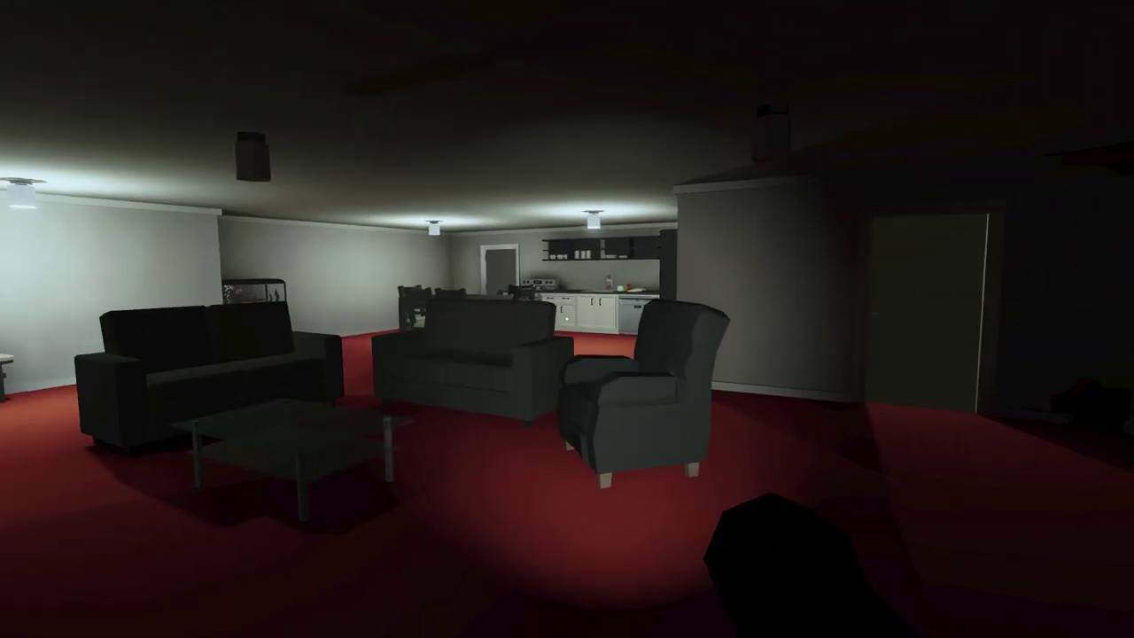
# - Check the office and bathroom, then return to the bedroom desk and use the laptop
pyautogui.press('w')
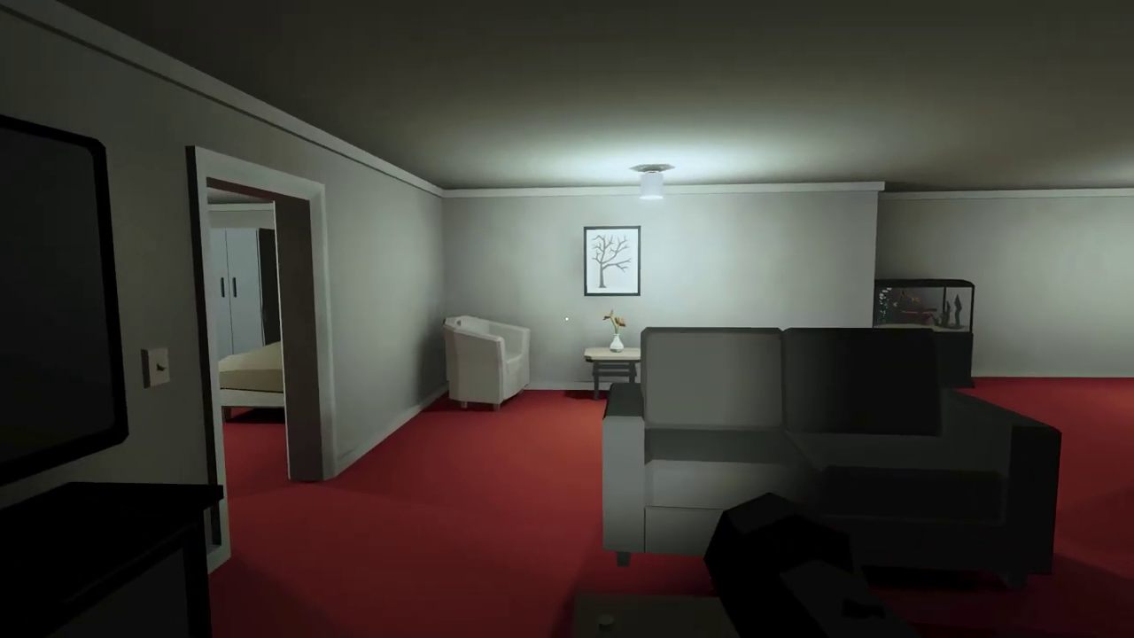
pyautogui.press('w')
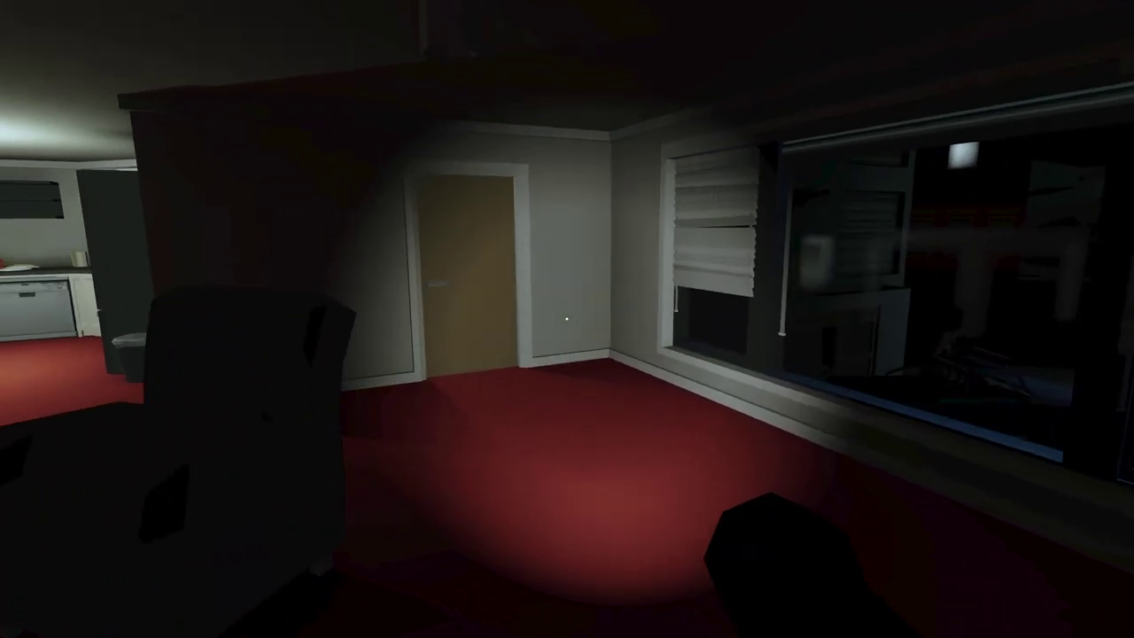
pyautogui.press('w')
pyautogui.click(567, 319)
pyautogui.press('w')
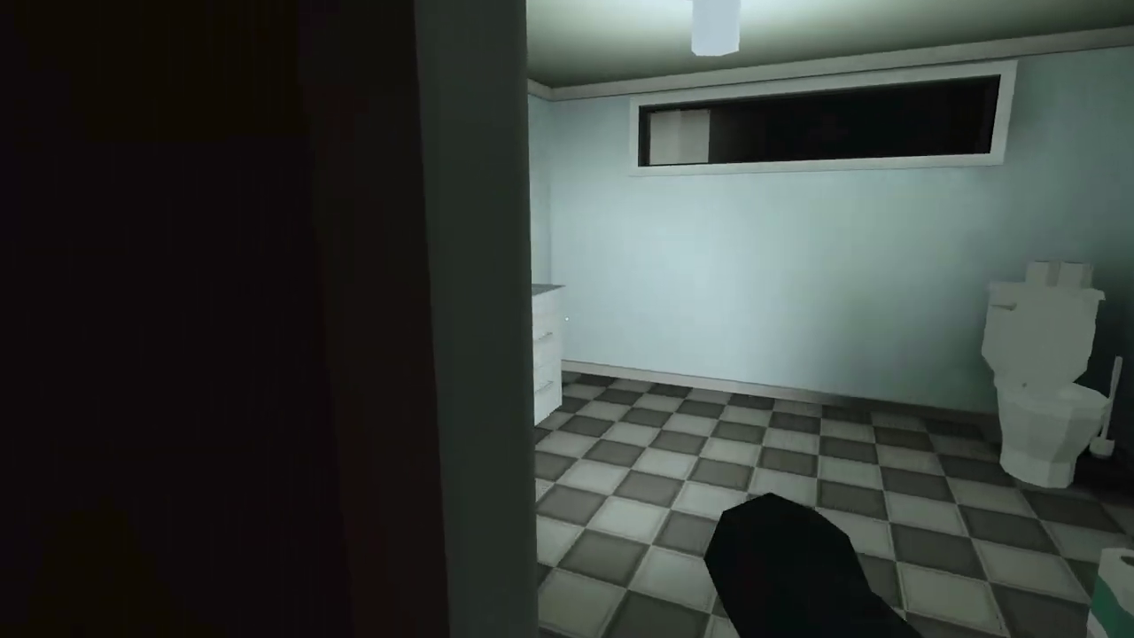
pyautogui.press('w')
pyautogui.press('w')
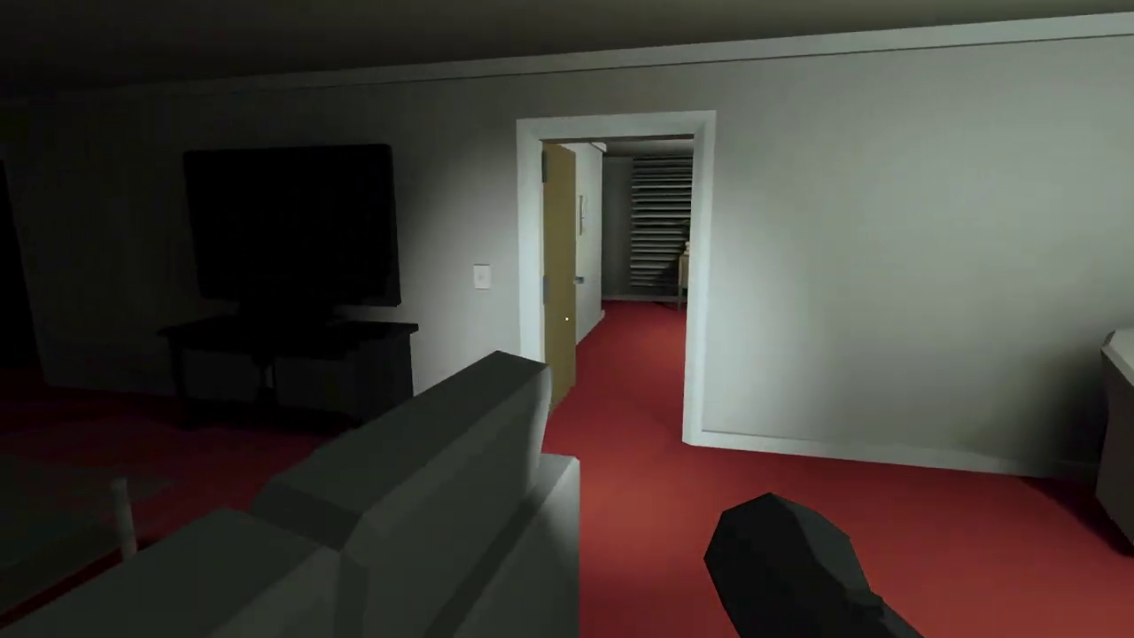
pyautogui.press('w')
pyautogui.press('w')
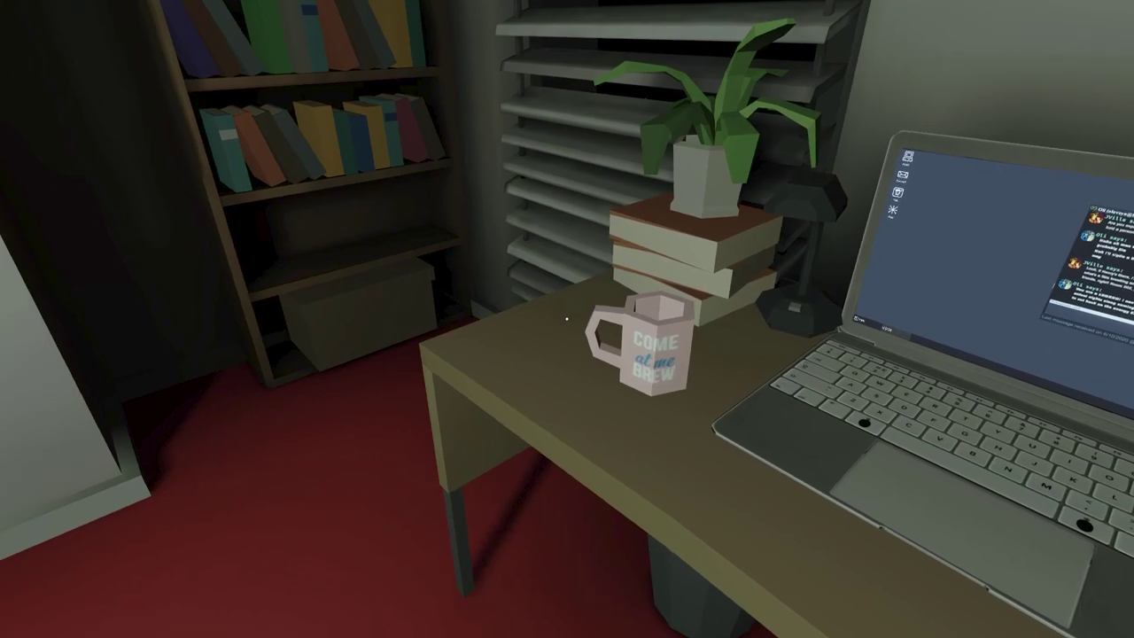
pyautogui.press('e')
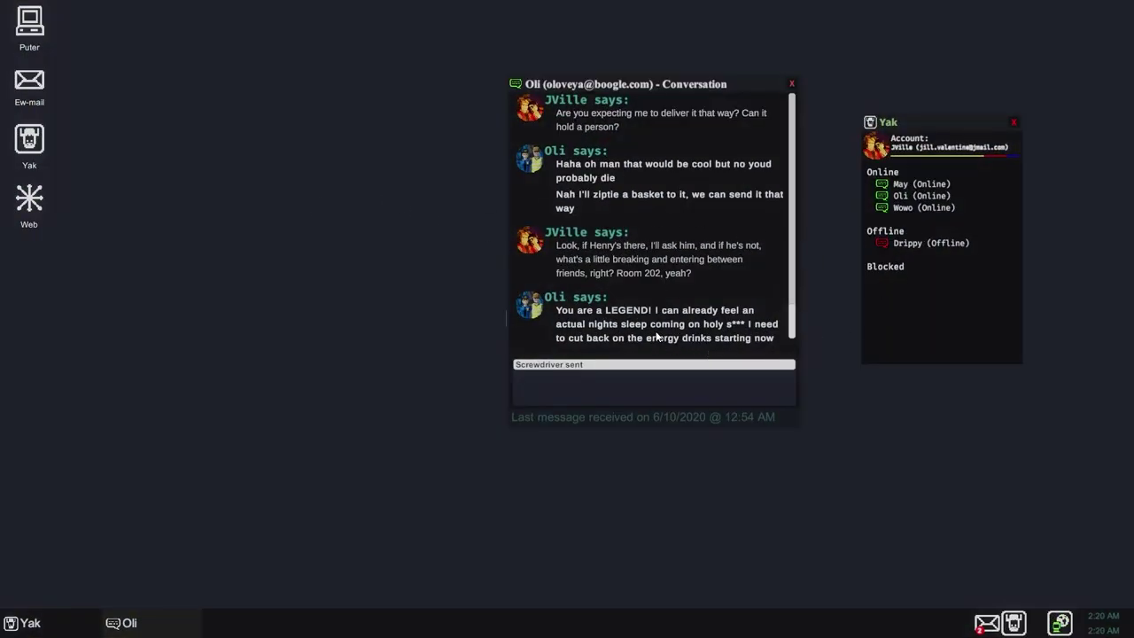
# - Reply to Oli with 'Screwdriver sent'
pyautogui.click(598, 364)
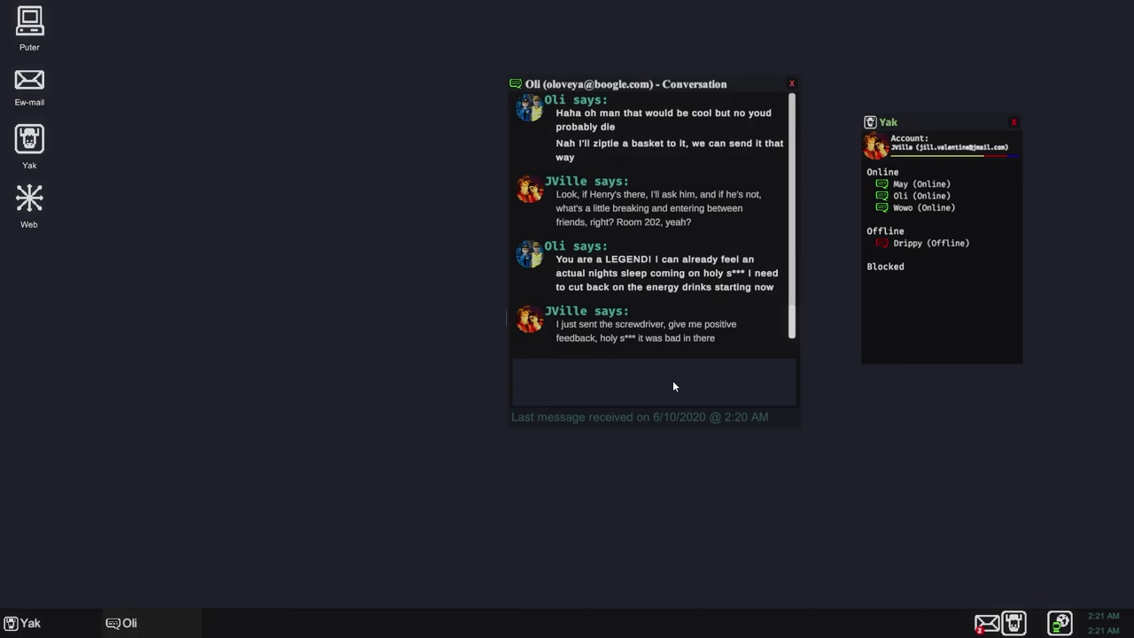
# - Read the Life and Rejoice! emails in the Ew-Mail Junk folder
pyautogui.click(985, 624)
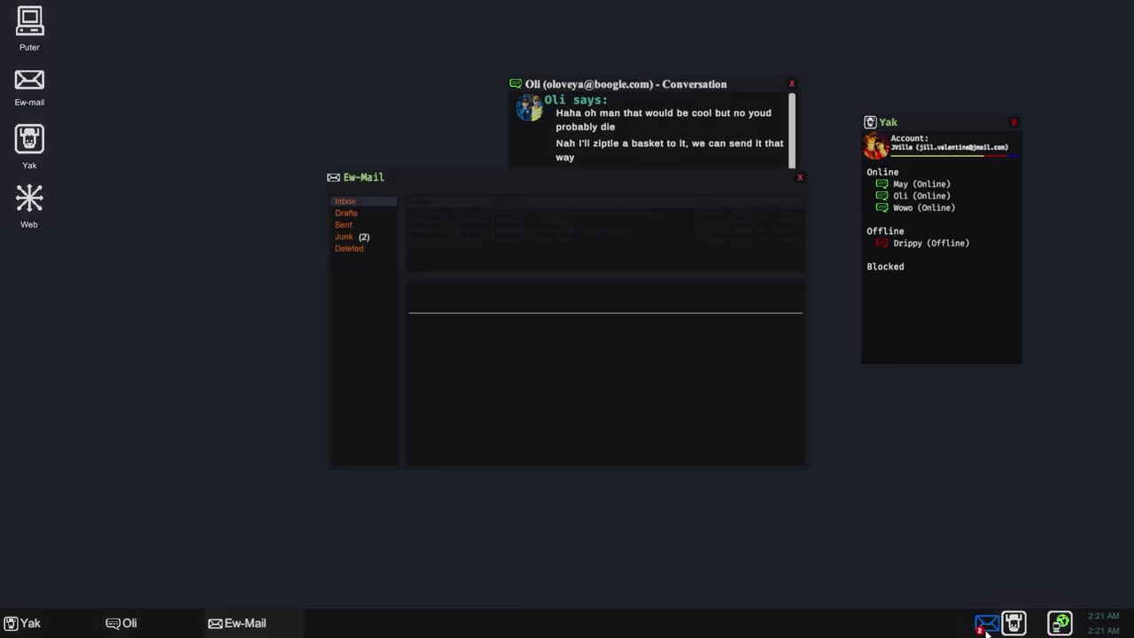
pyautogui.click(345, 237)
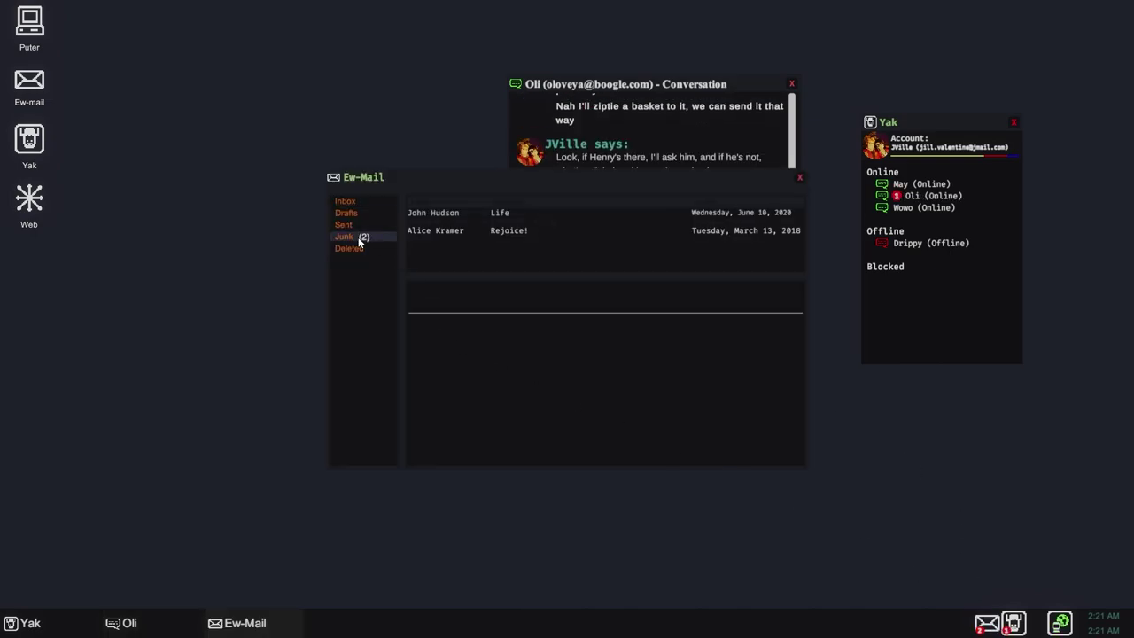
pyautogui.click(483, 212)
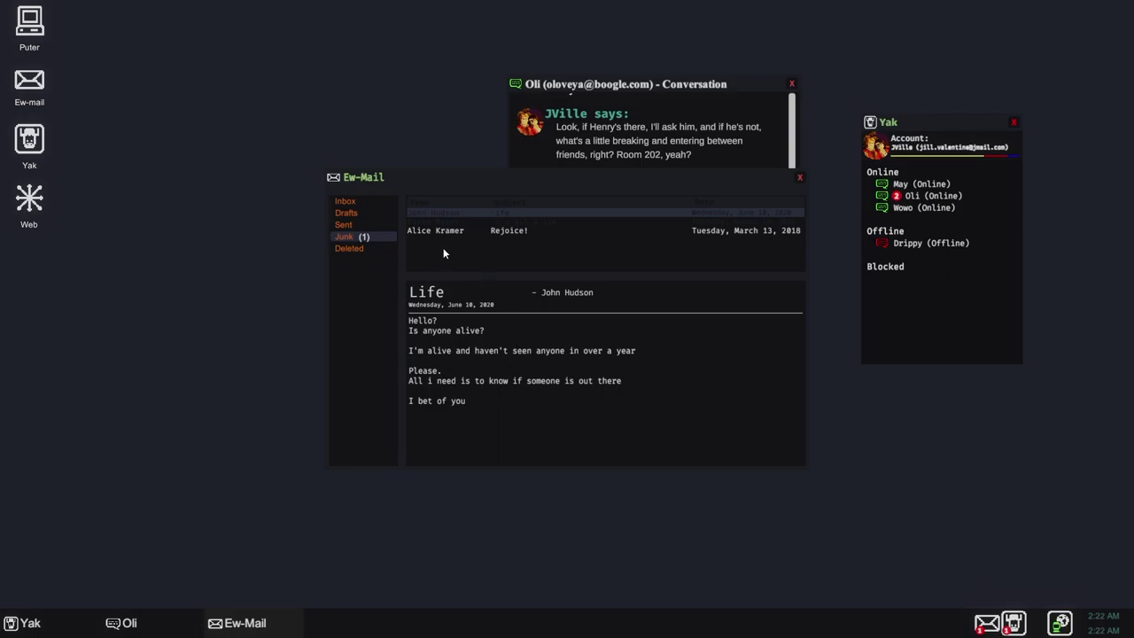
pyautogui.click(451, 231)
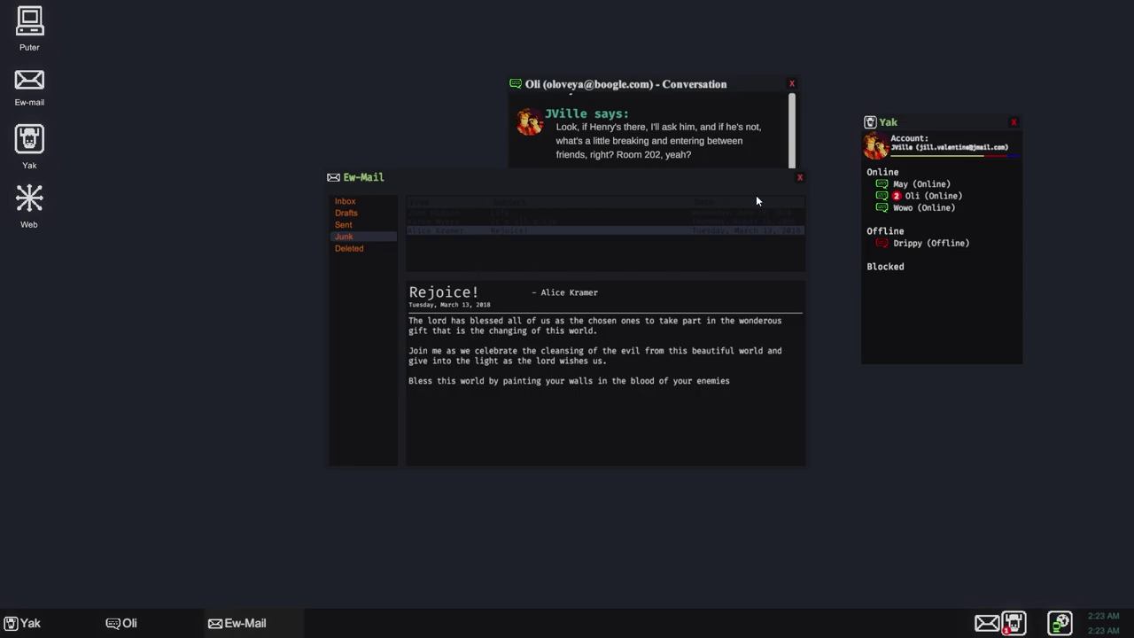
# - Back in Oli's chat, reply about the neighbour and skip to his final message
pyautogui.click(714, 154)
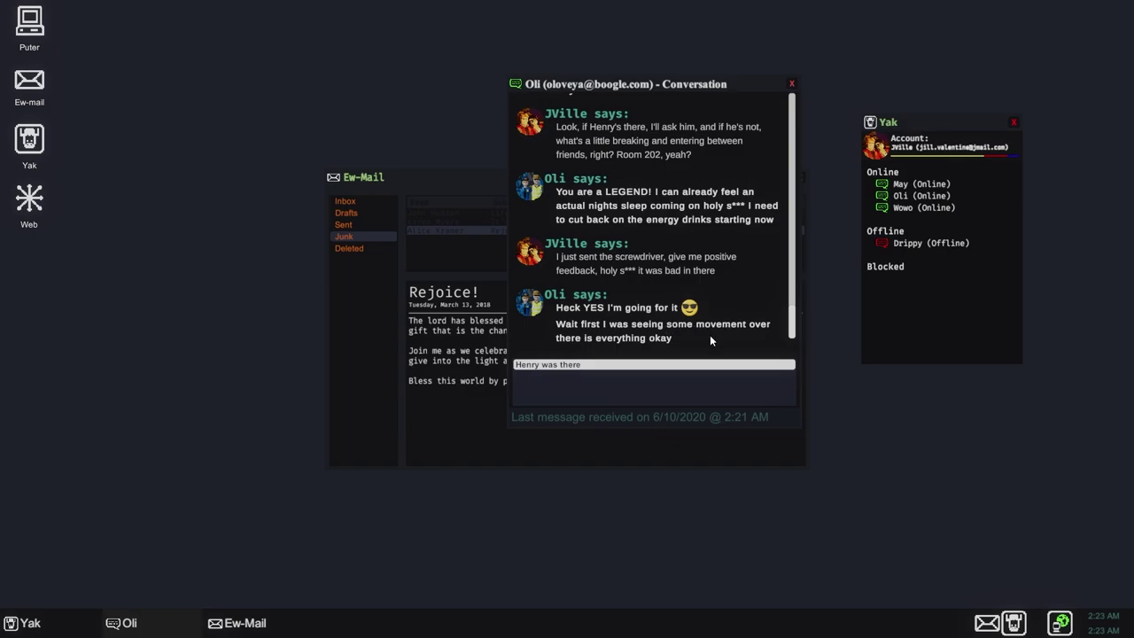
pyautogui.click(570, 365)
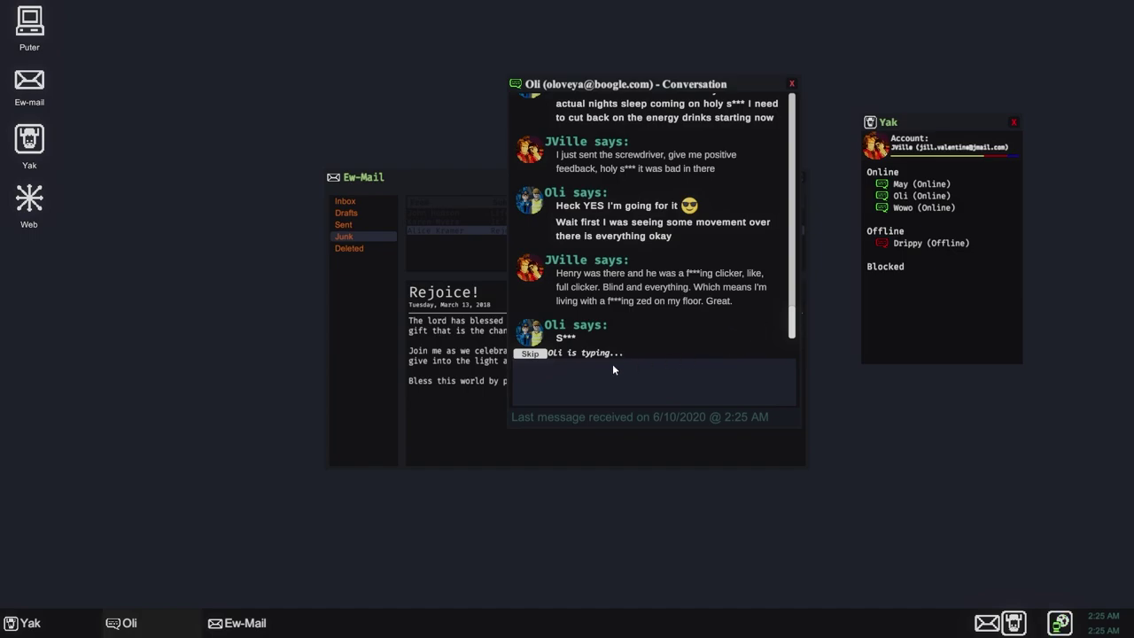
pyautogui.click(531, 355)
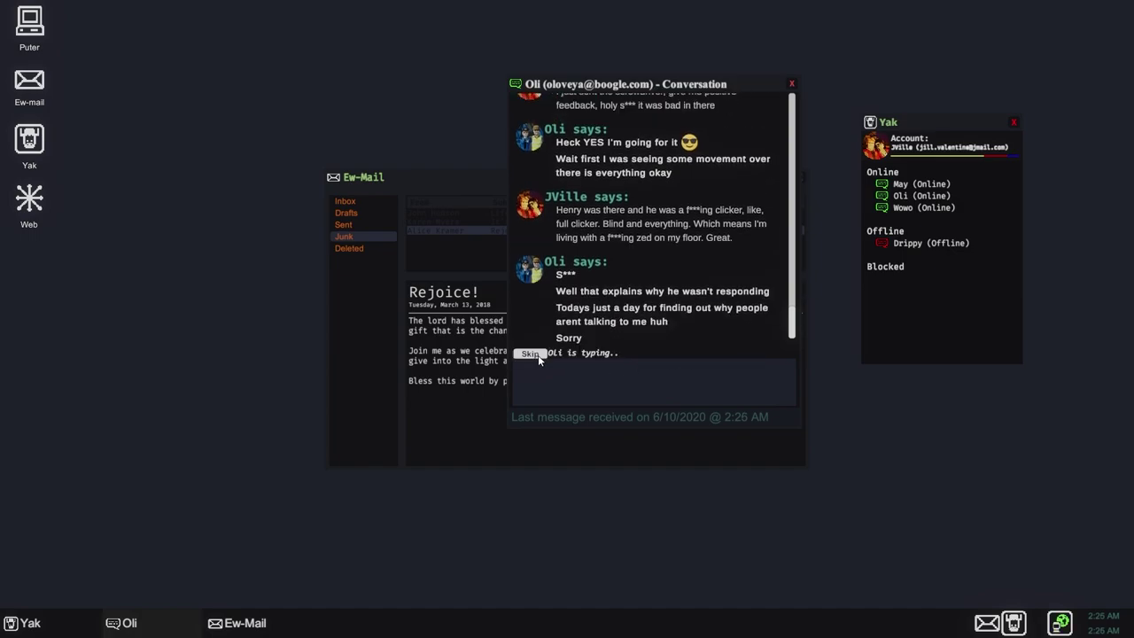
pyautogui.click(531, 354)
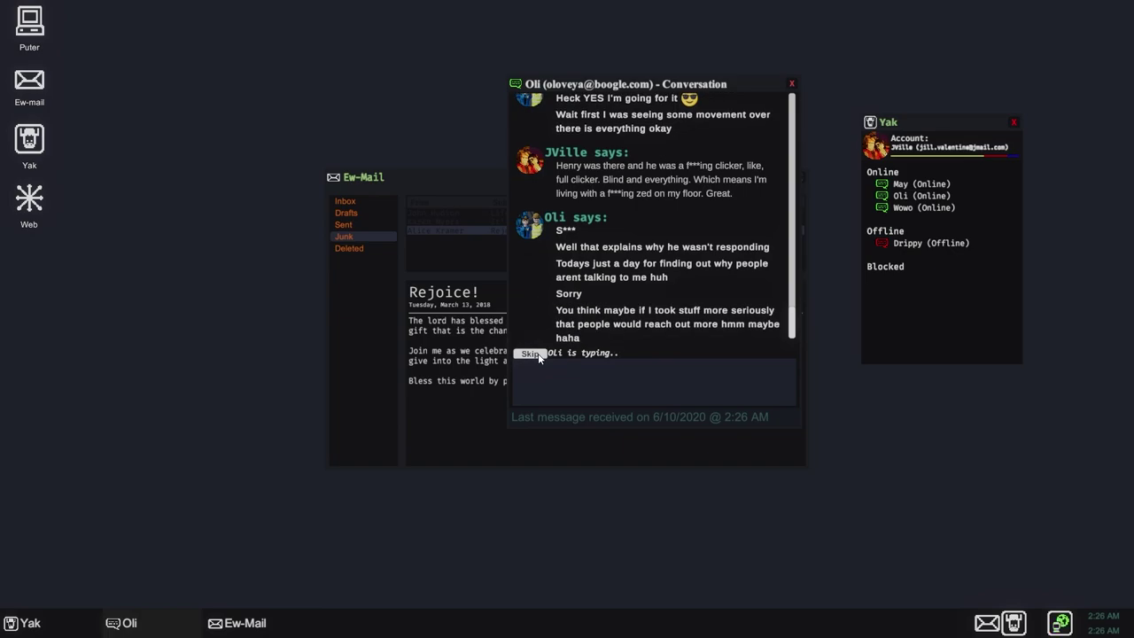
pyautogui.click(531, 355)
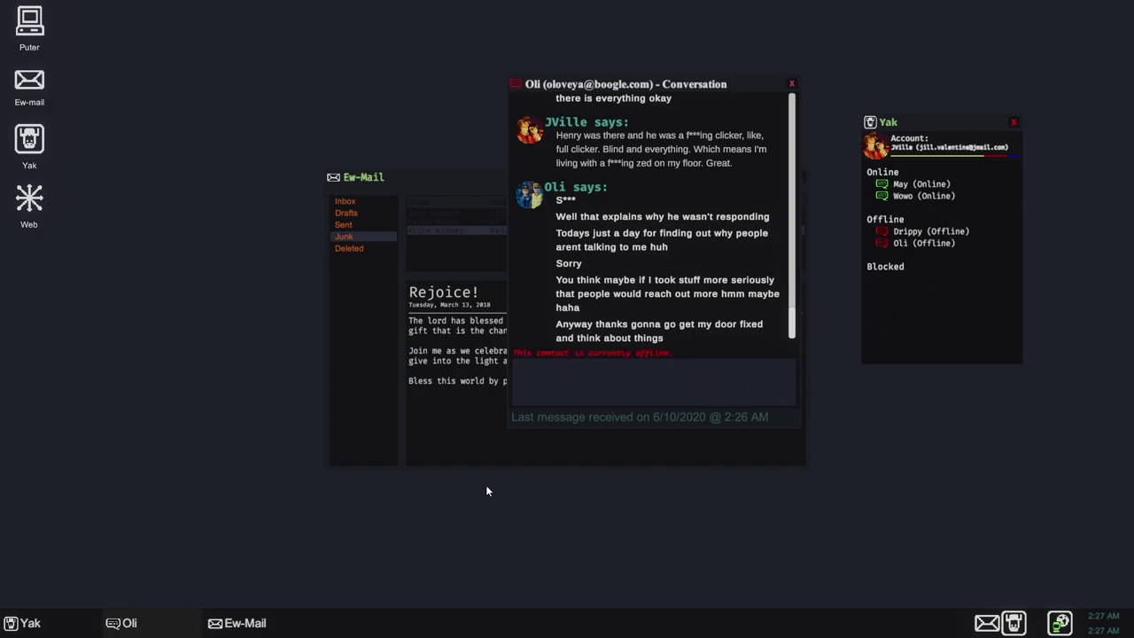
# - Leave the laptop and walk through the bedroom door into the living room
pyautogui.press('Escape')
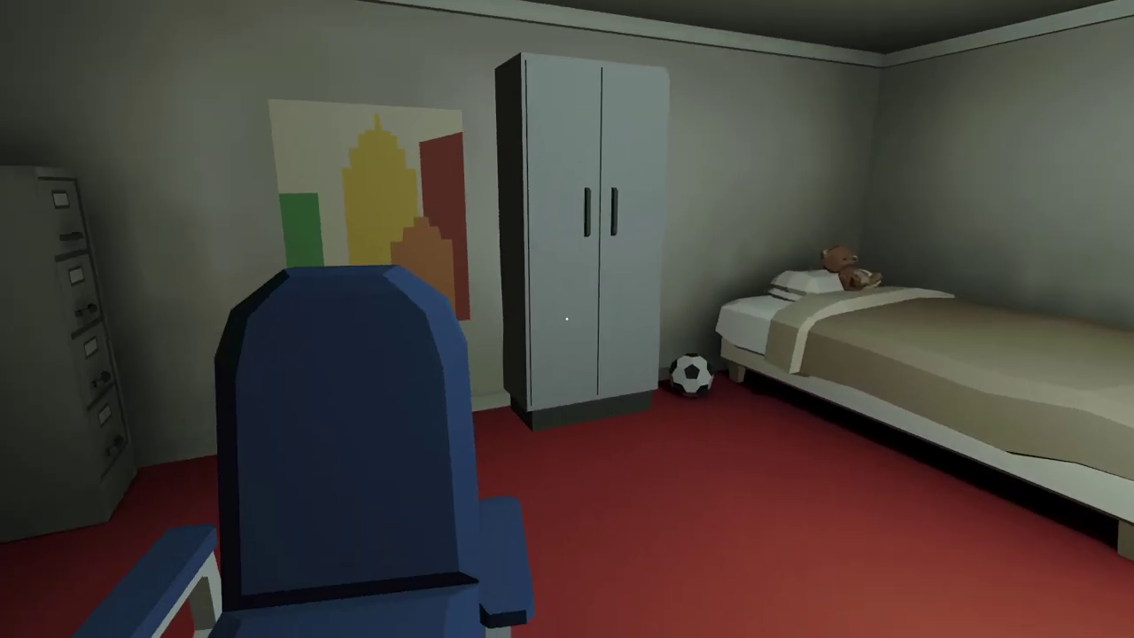
pyautogui.press('w')
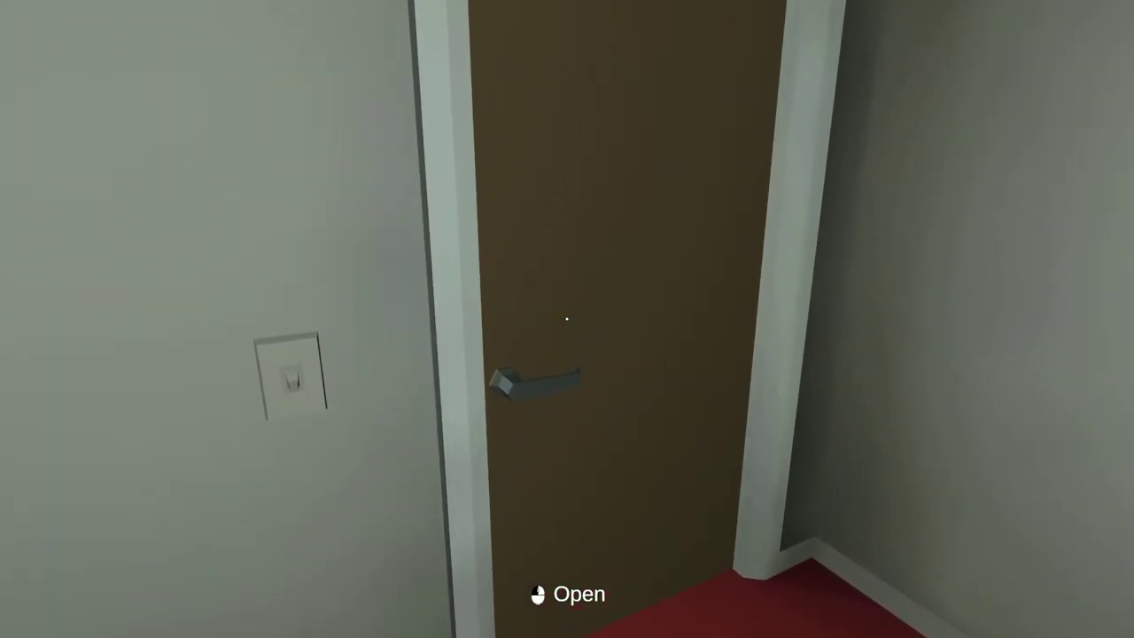
pyautogui.click(567, 319)
pyautogui.press('w')
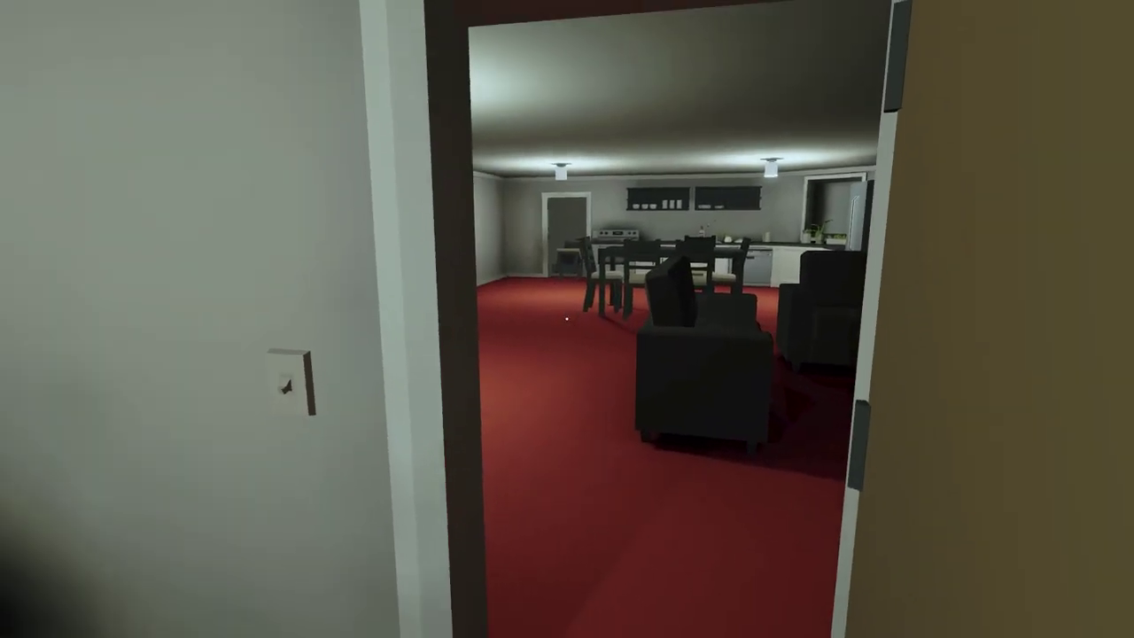
pyautogui.press('w')
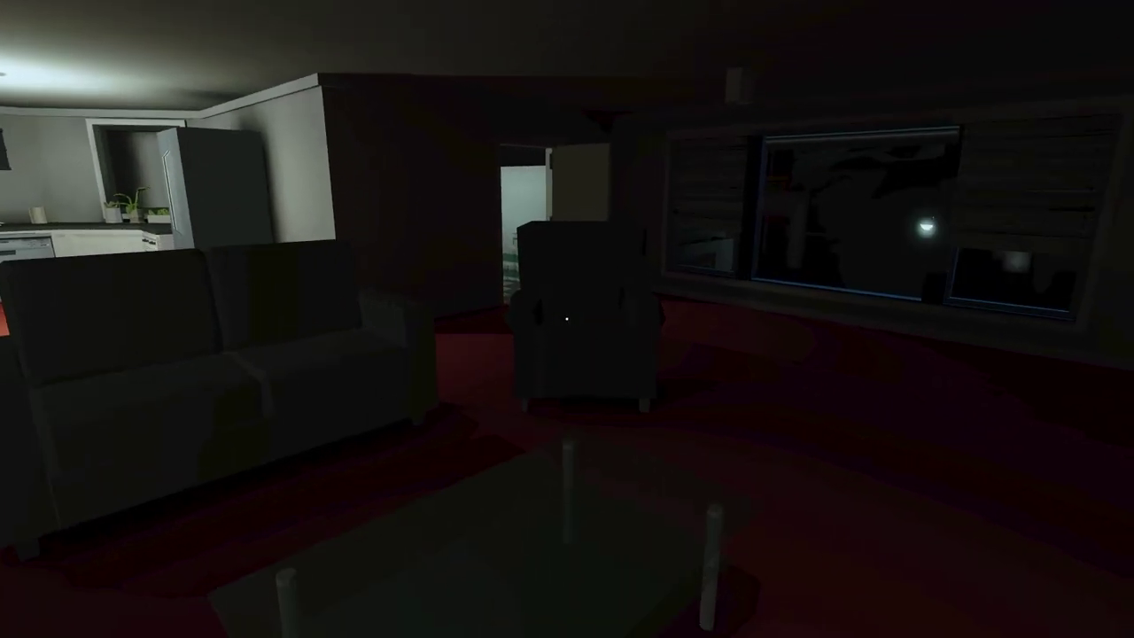
pyautogui.press('w')
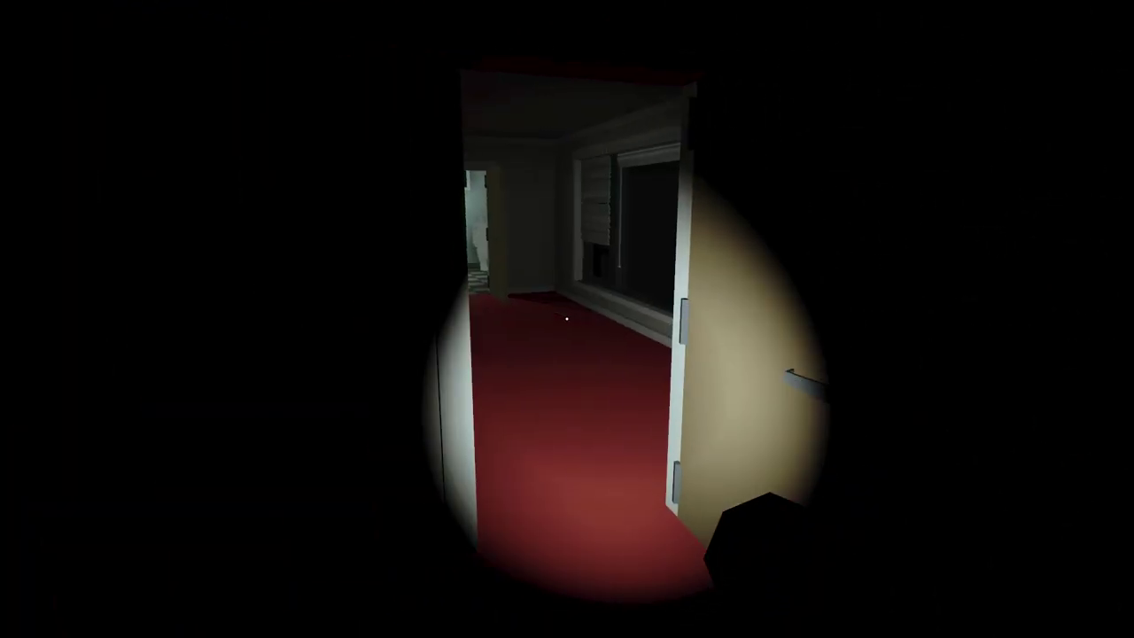
# - Check the dresser drawers and wardrobe, then walk into the office with the laptop
pyautogui.press('w')
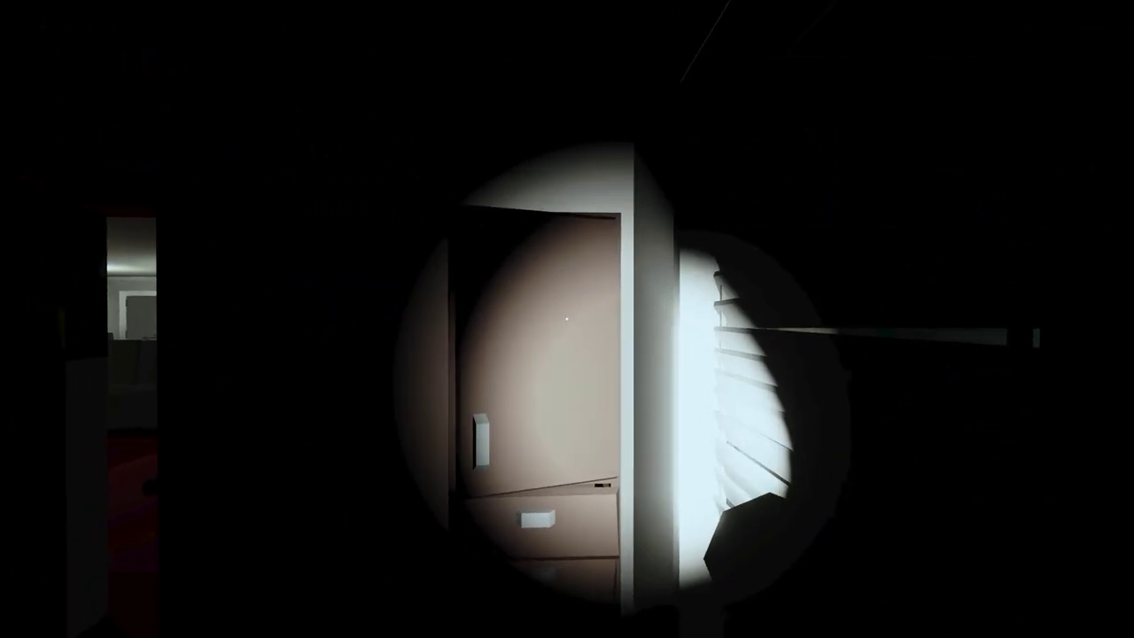
pyautogui.press('w')
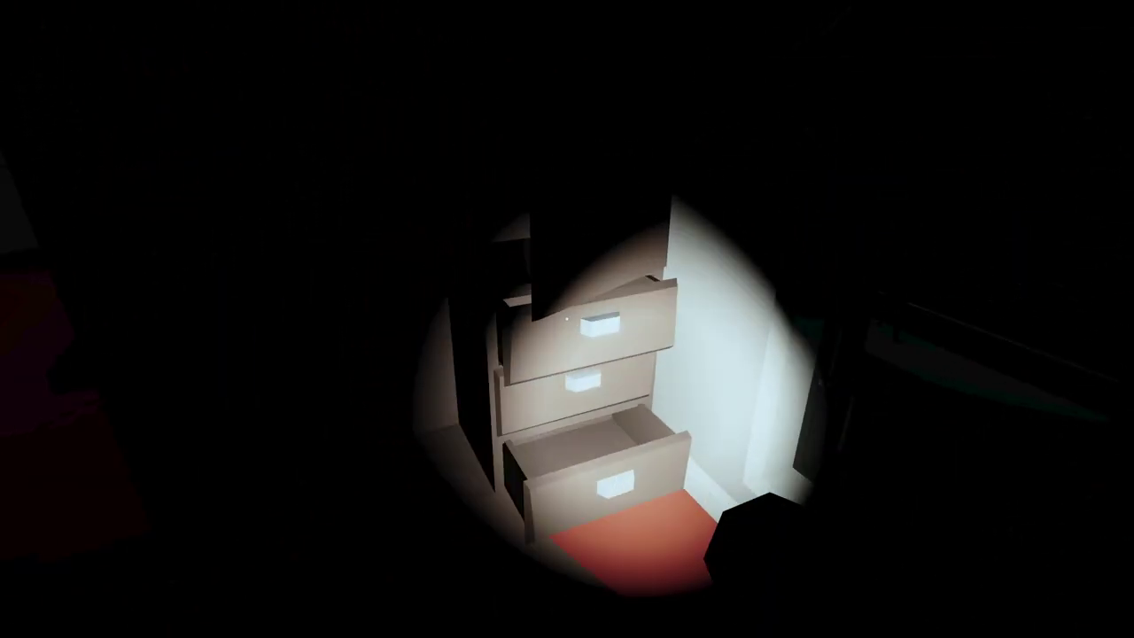
pyautogui.press('w')
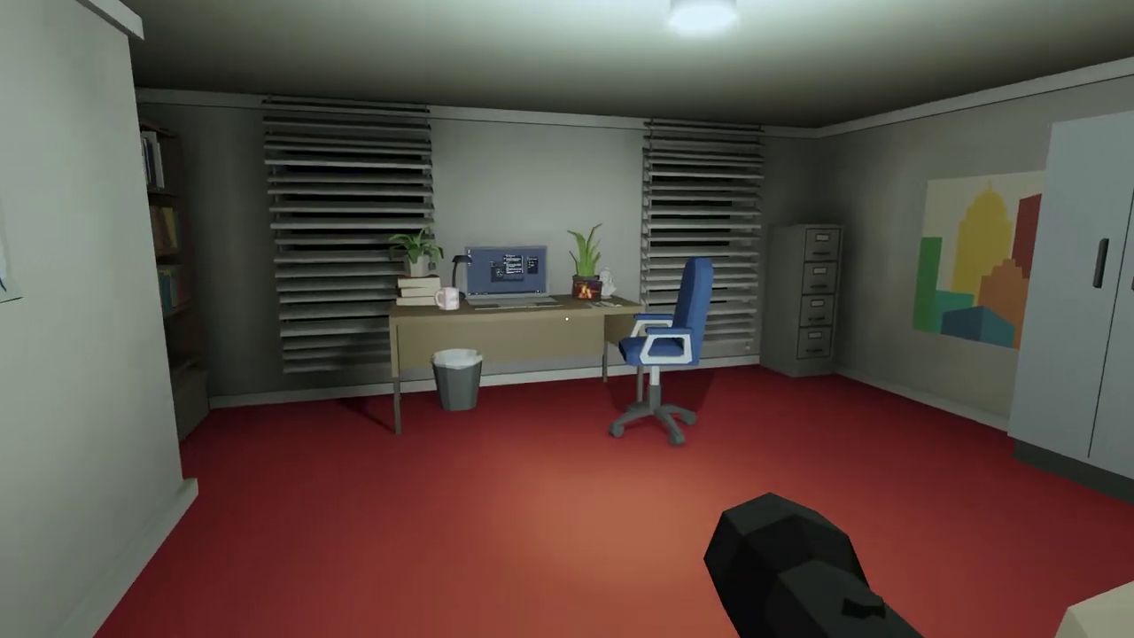
pyautogui.press('w')
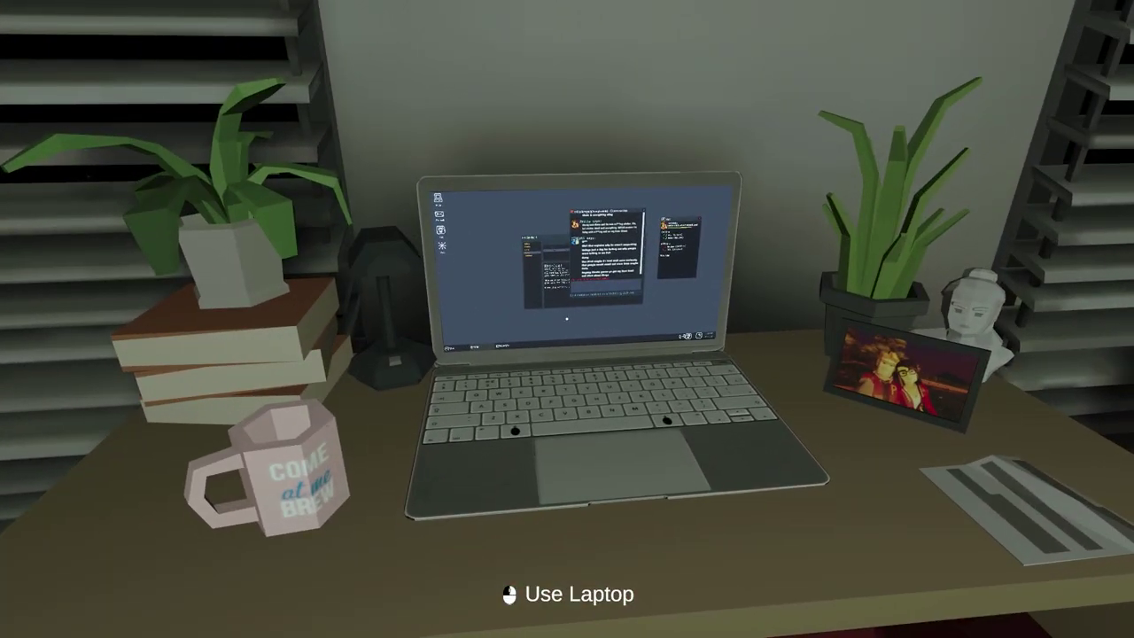
# - Open Wowo's chat, close the May and Oli windows, and urgently ask Wowo to talk
pyautogui.click(567, 319)
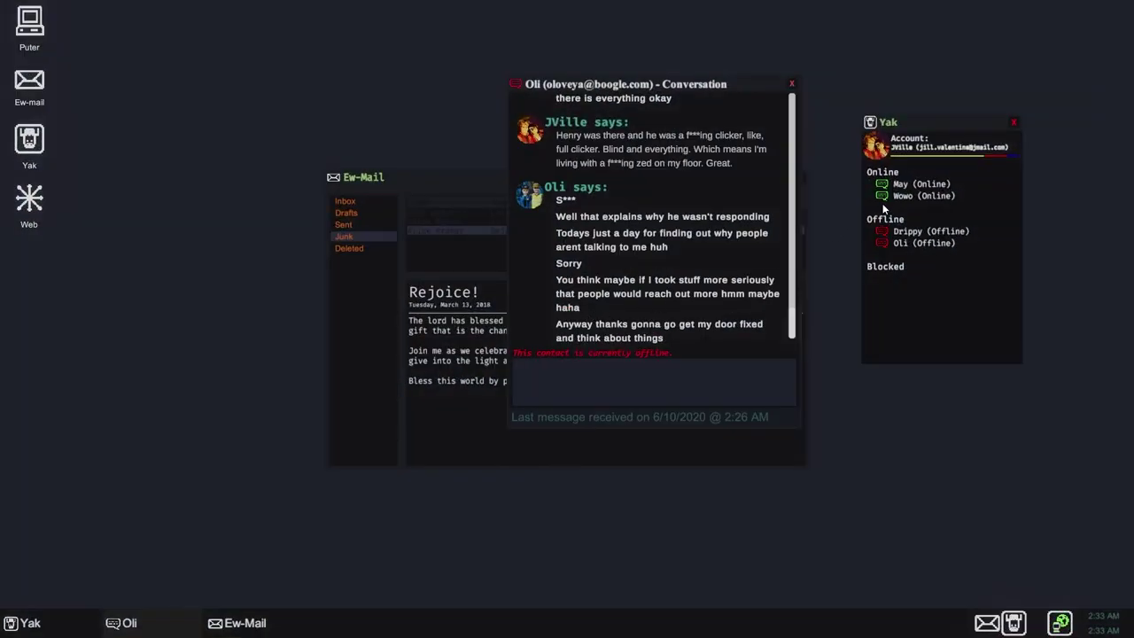
pyautogui.doubleClick(902, 197)
pyautogui.doubleClick(915, 184)
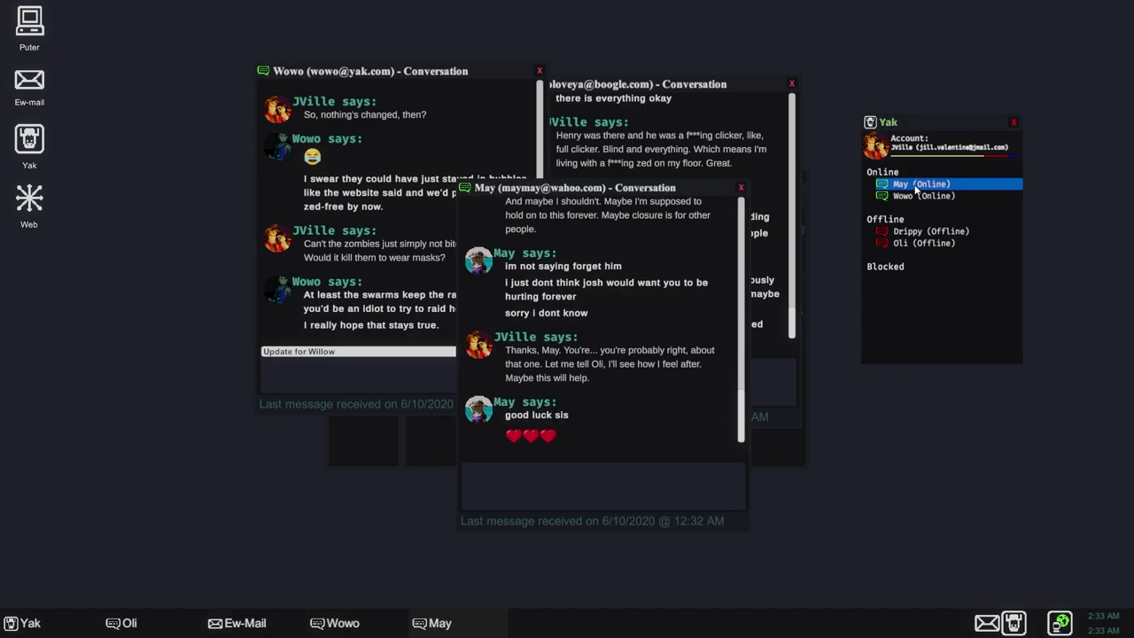
pyautogui.click(742, 189)
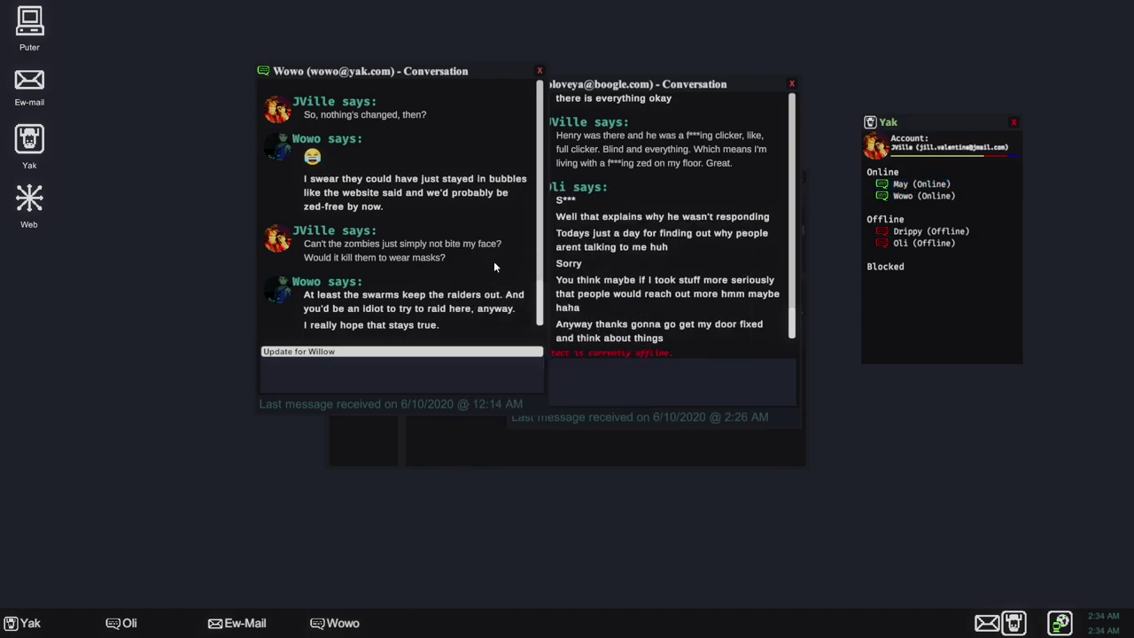
pyautogui.click(332, 351)
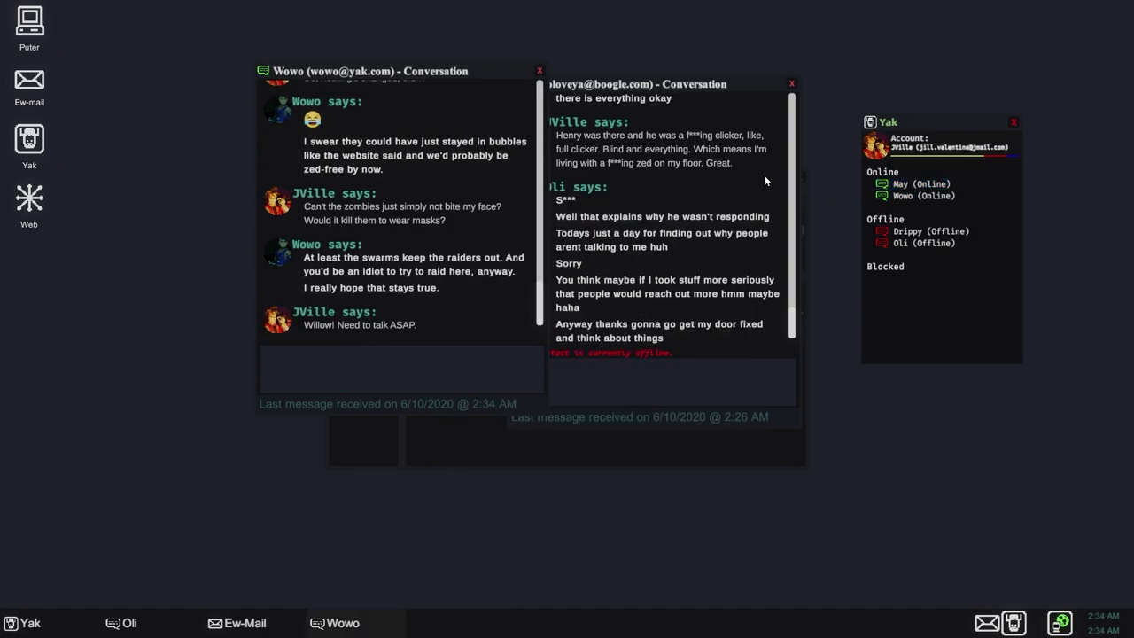
pyautogui.click(793, 85)
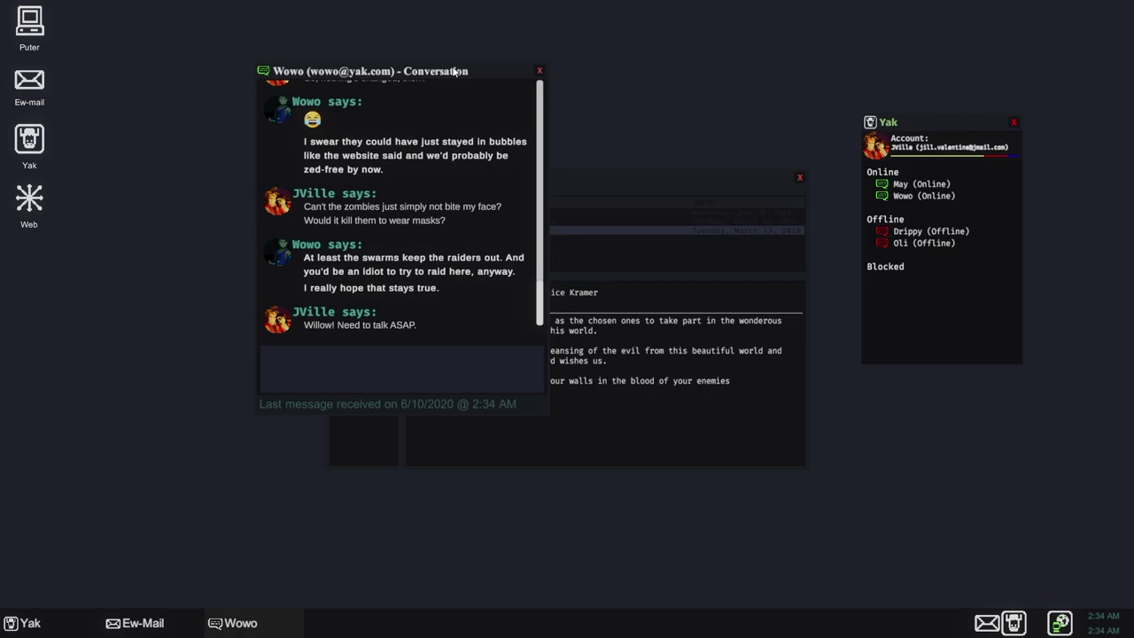
pyautogui.moveTo(457, 71); pyautogui.dragTo(723, 49)
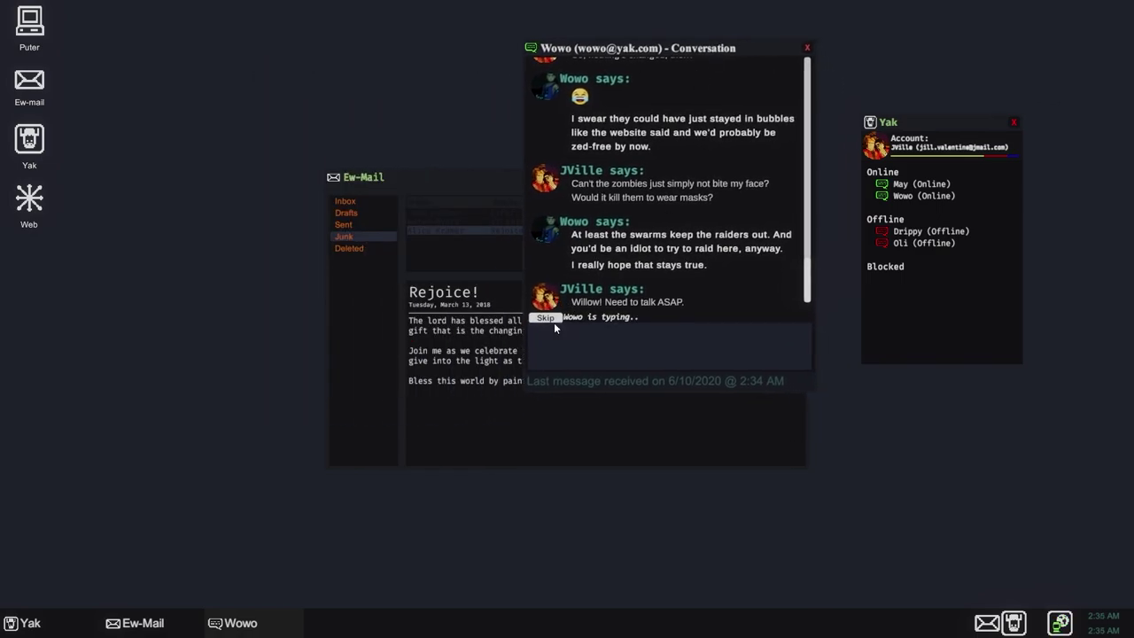
# - Tell Wowo about Henry across the hall and confirm Henry seemed blind
pyautogui.click(548, 317)
pyautogui.click(686, 331)
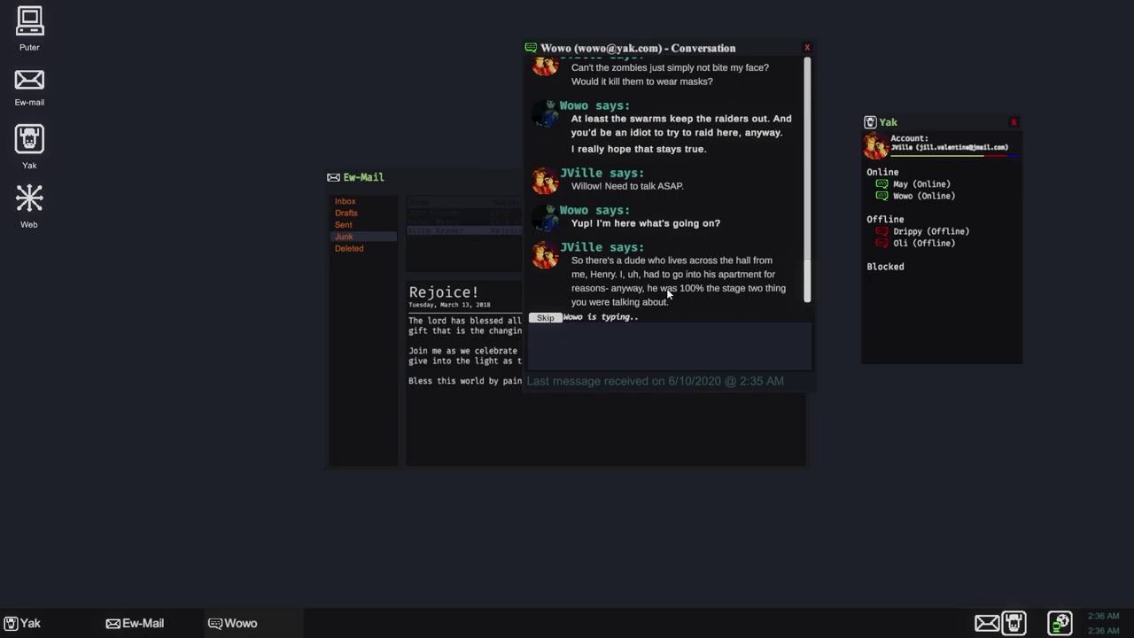
pyautogui.click(549, 317)
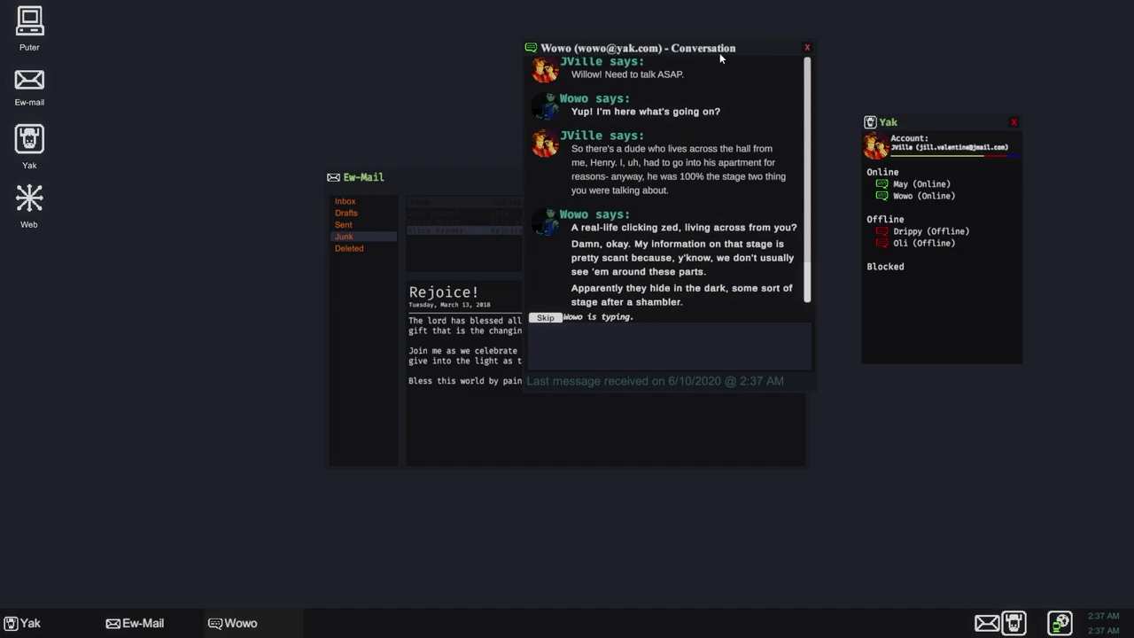
pyautogui.click(550, 317)
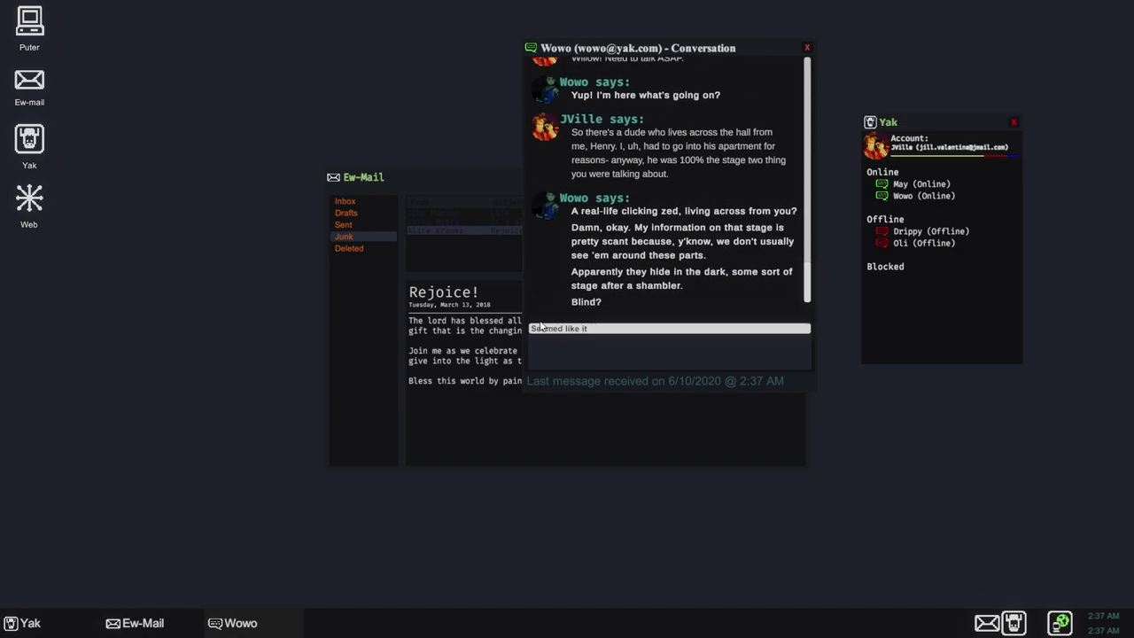
pyautogui.click(594, 329)
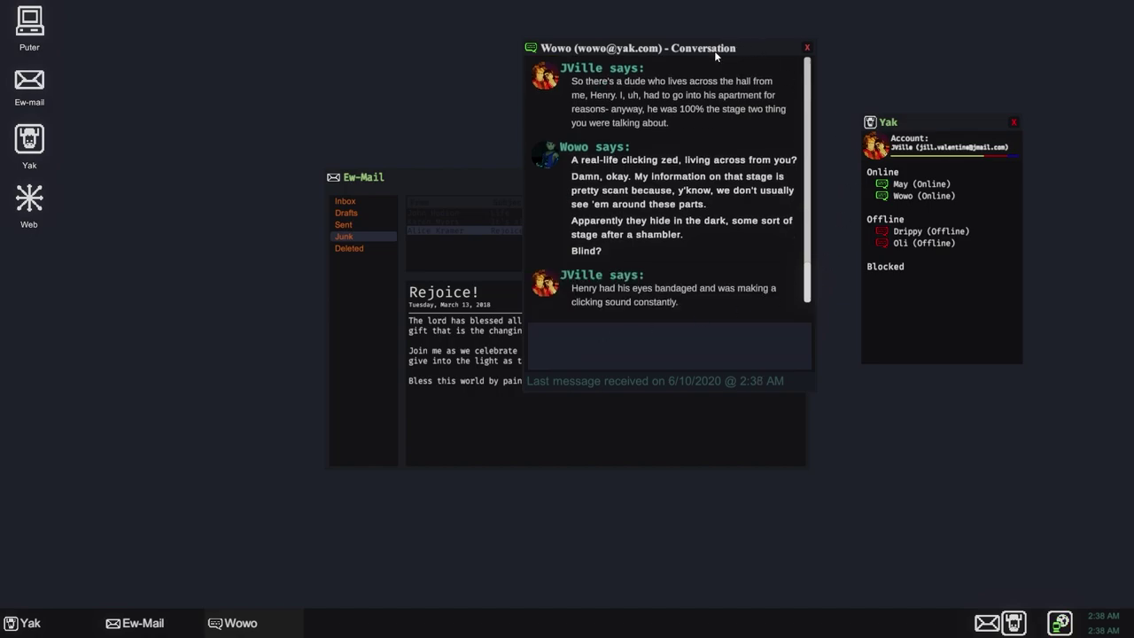
pyautogui.moveTo(714, 51); pyautogui.dragTo(699, 101)
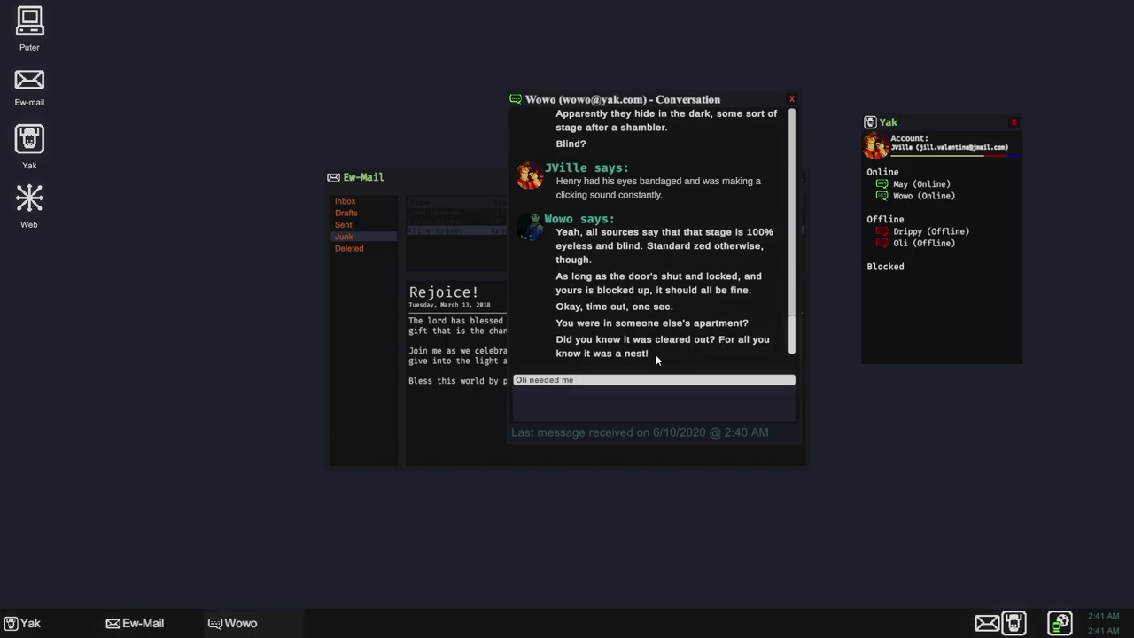
# - Mention Oli, say he lives across the road, react 'Big yikes', and ask Willow for secrecy
pyautogui.click(602, 383)
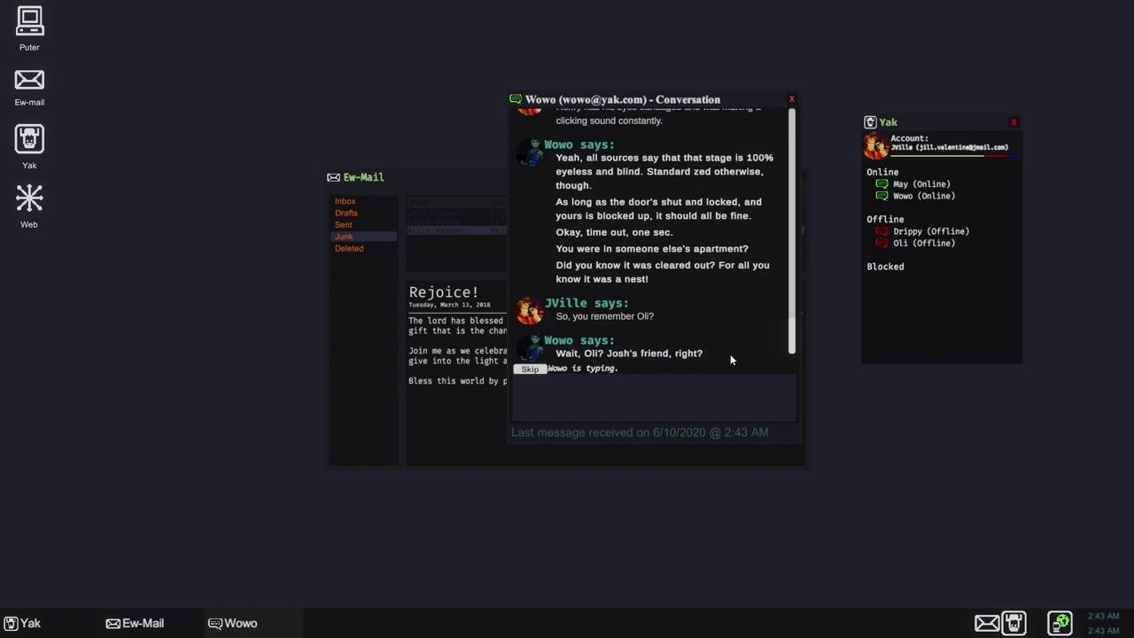
pyautogui.click(529, 370)
pyautogui.click(556, 383)
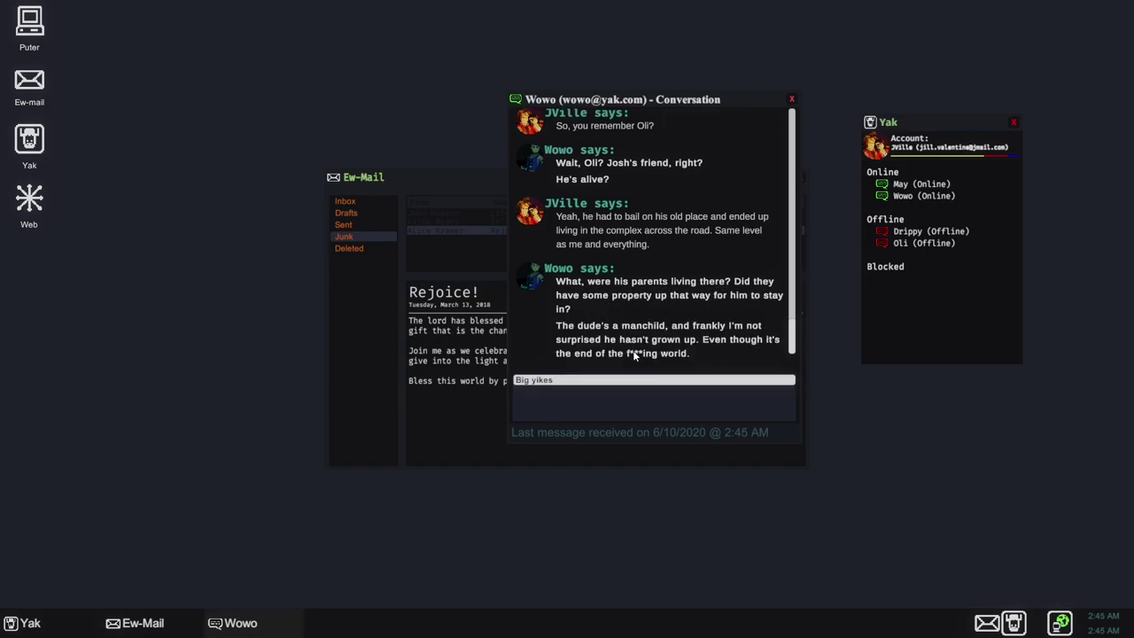
pyautogui.click(562, 381)
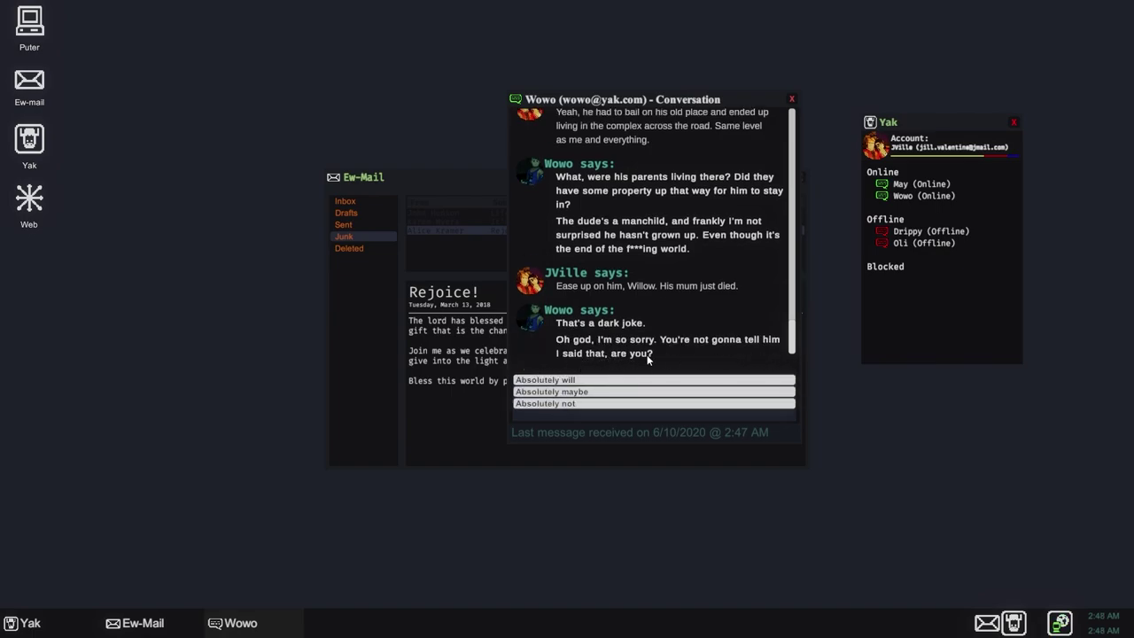
pyautogui.click(585, 403)
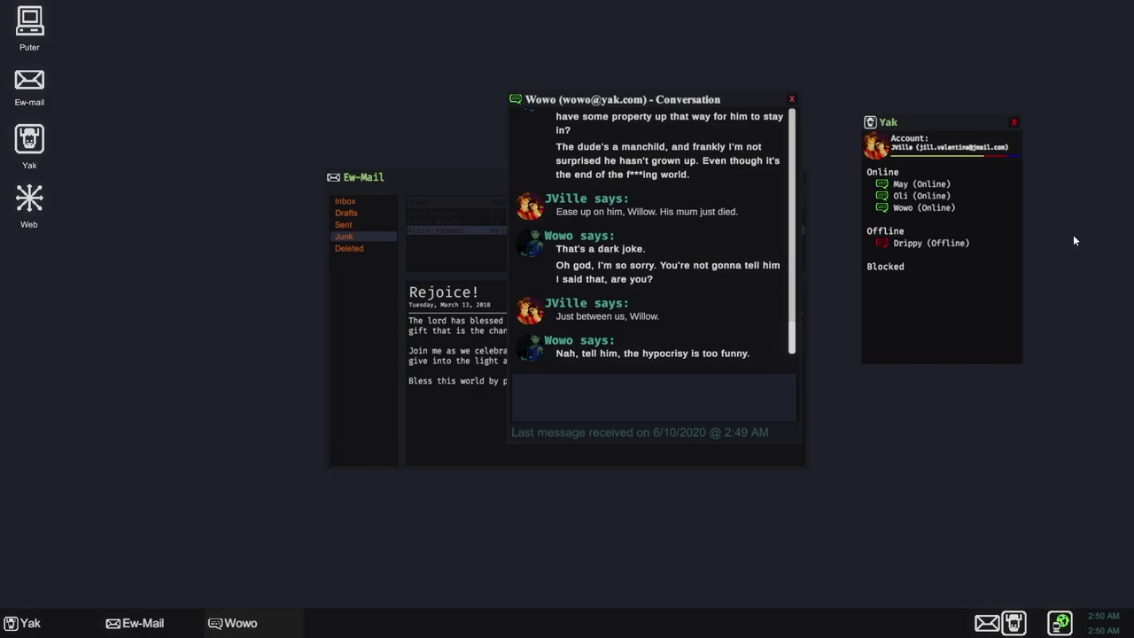
# - Open Oli's chat and read his warning that someone is breaking into the building
pyautogui.doubleClick(922, 196)
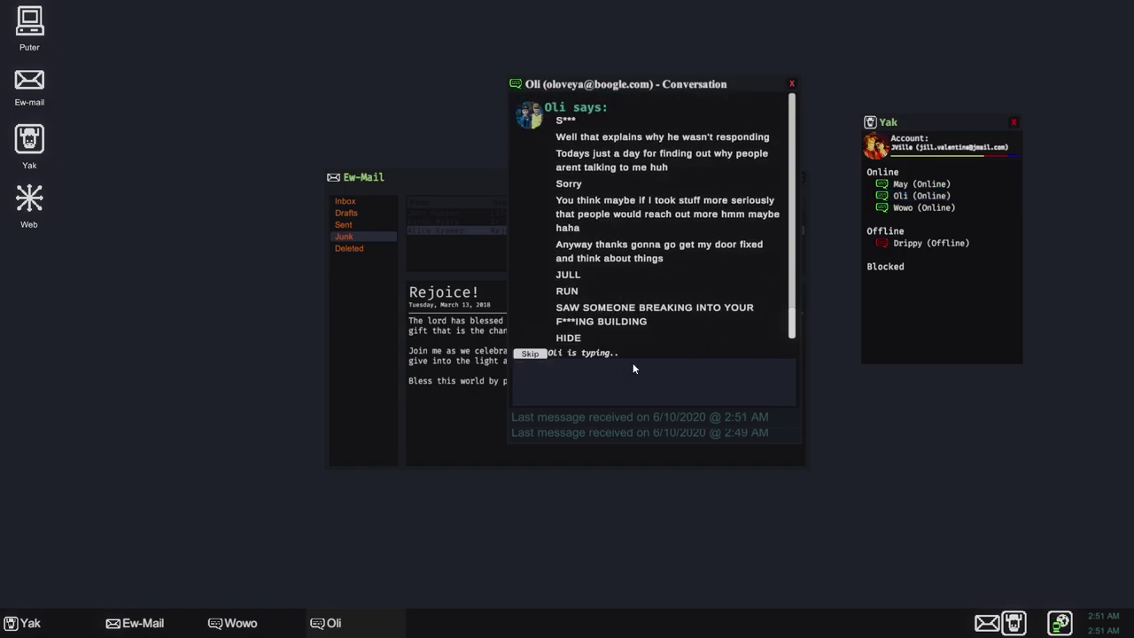
pyautogui.click(532, 353)
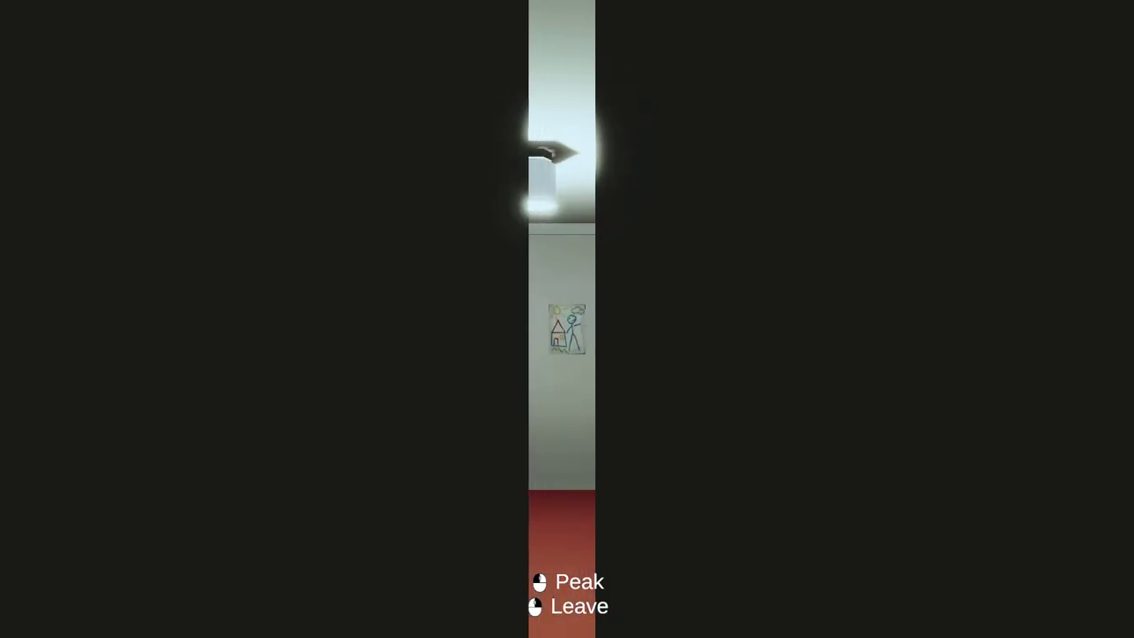
# - Leave the hiding spot, try the overturned chair, and cross the living room
pyautogui.rightClick(567, 319)
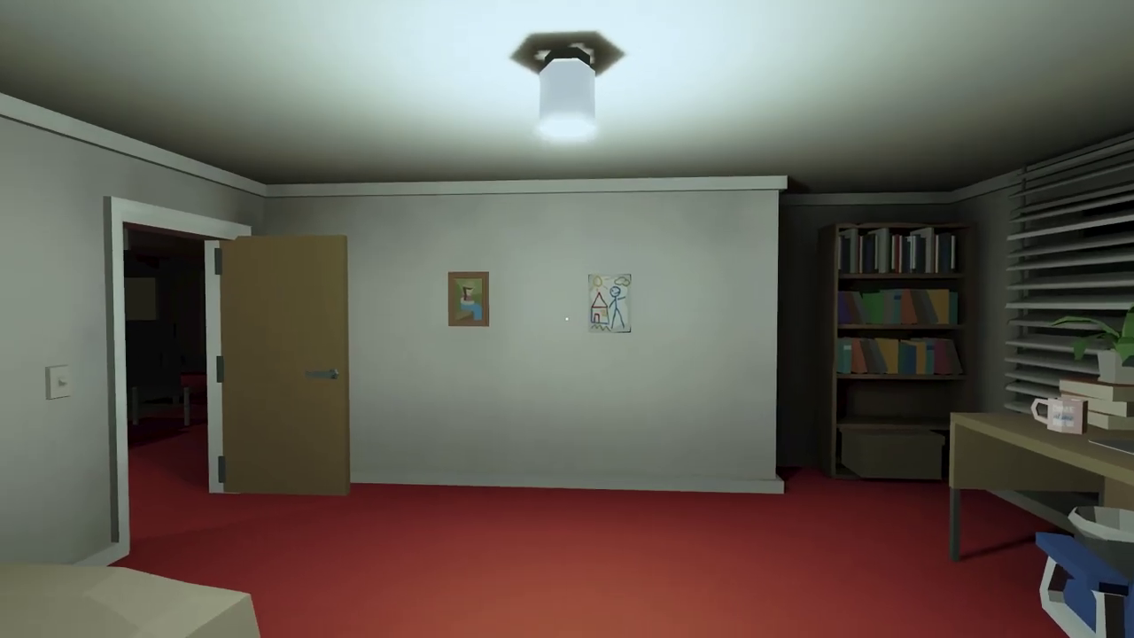
pyautogui.press('w')
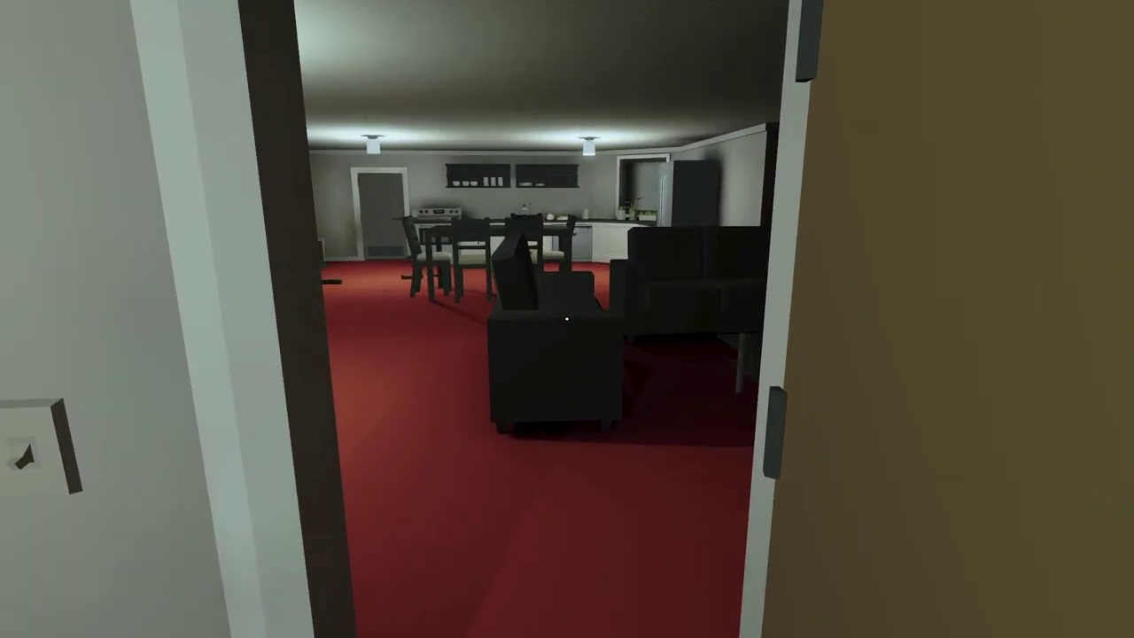
pyautogui.press('w')
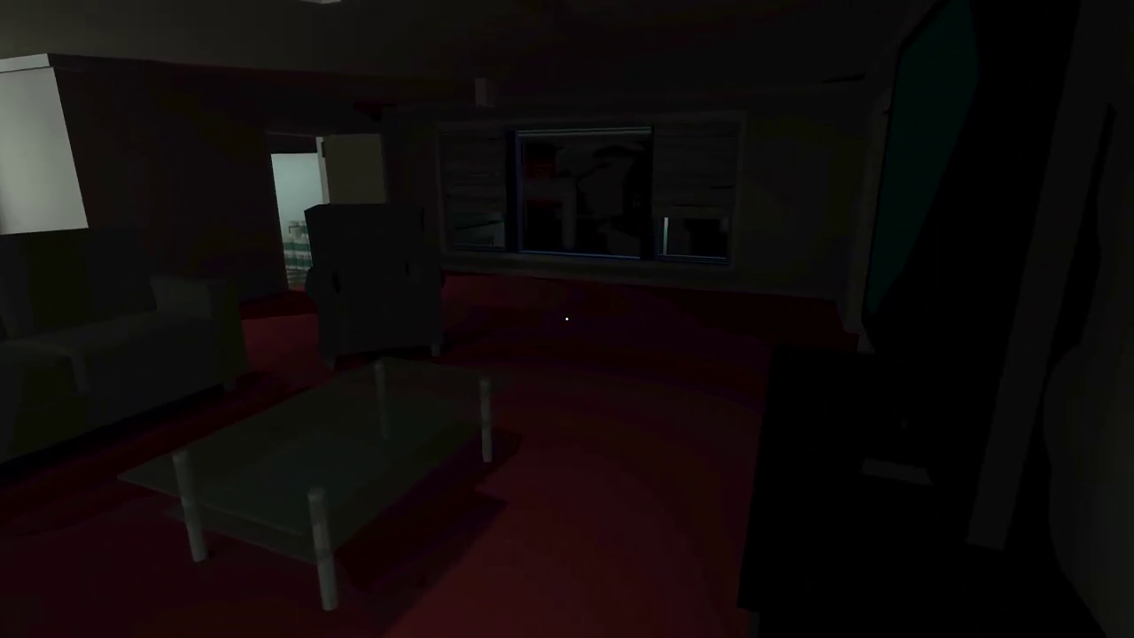
pyautogui.press('w')
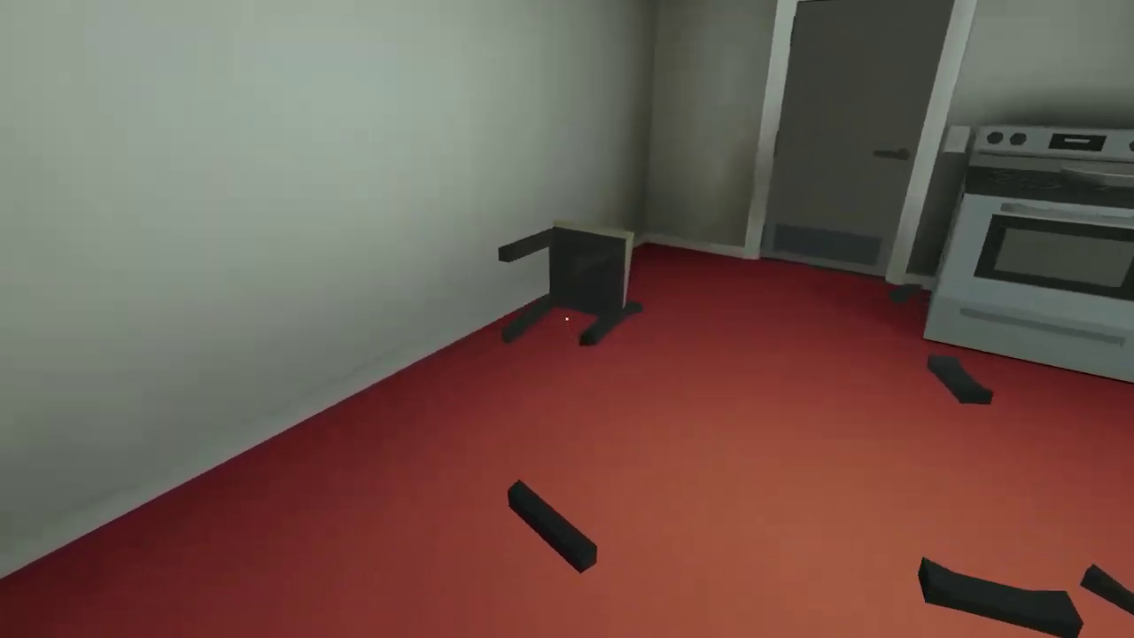
pyautogui.click(565, 319)
pyautogui.press('w')
pyautogui.press('w')
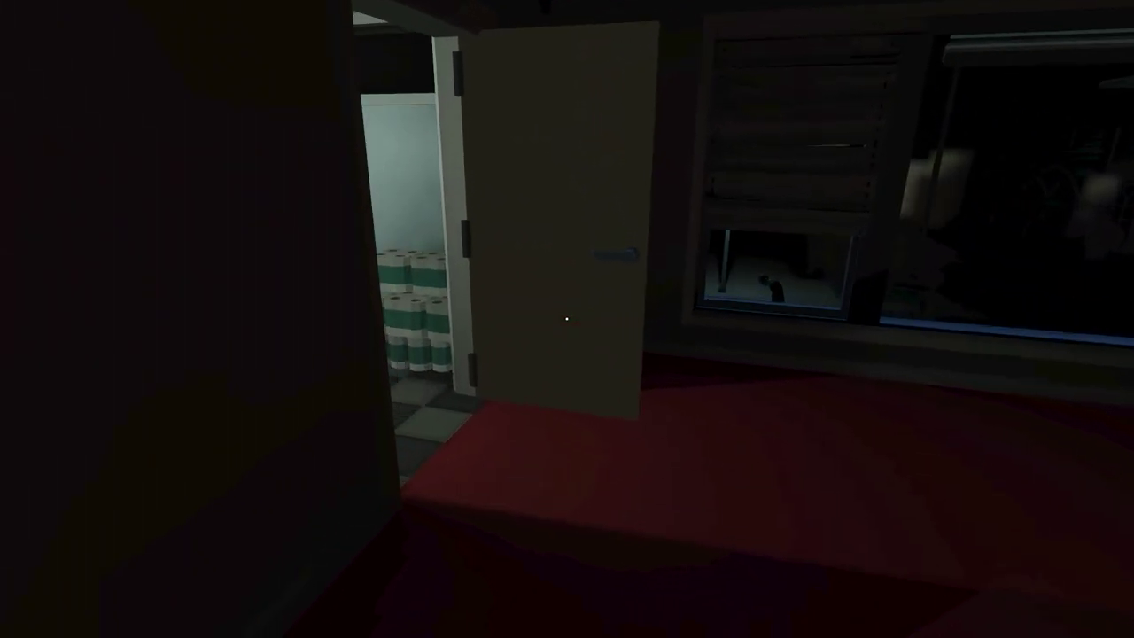
pyautogui.press('w')
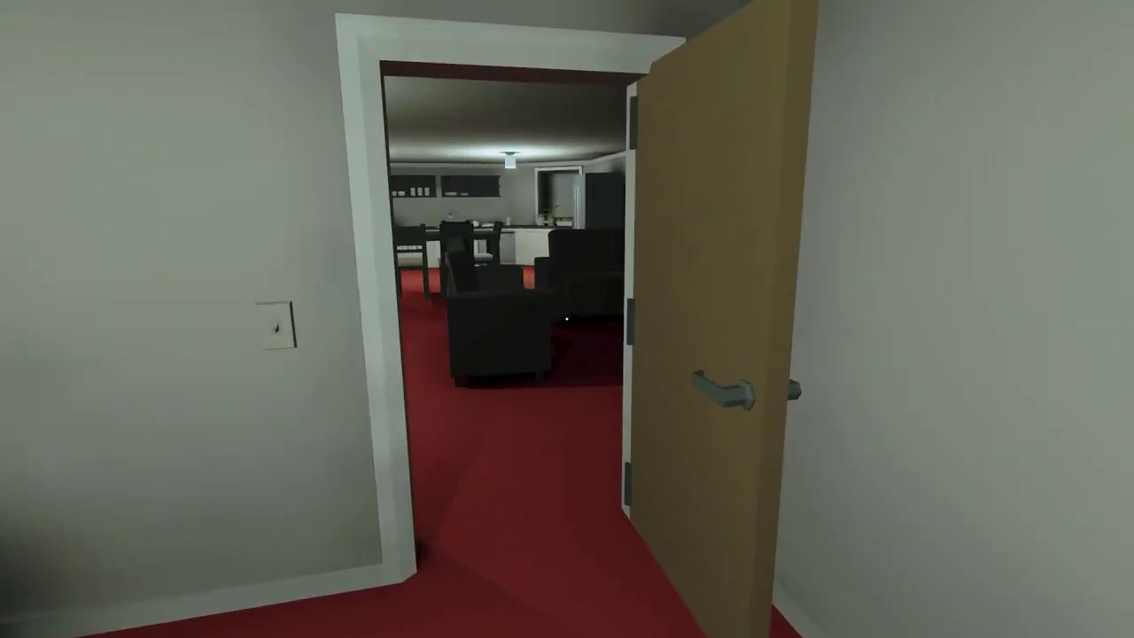
# - Pick up a dining chair and wedge it against the front door
pyautogui.press('w')
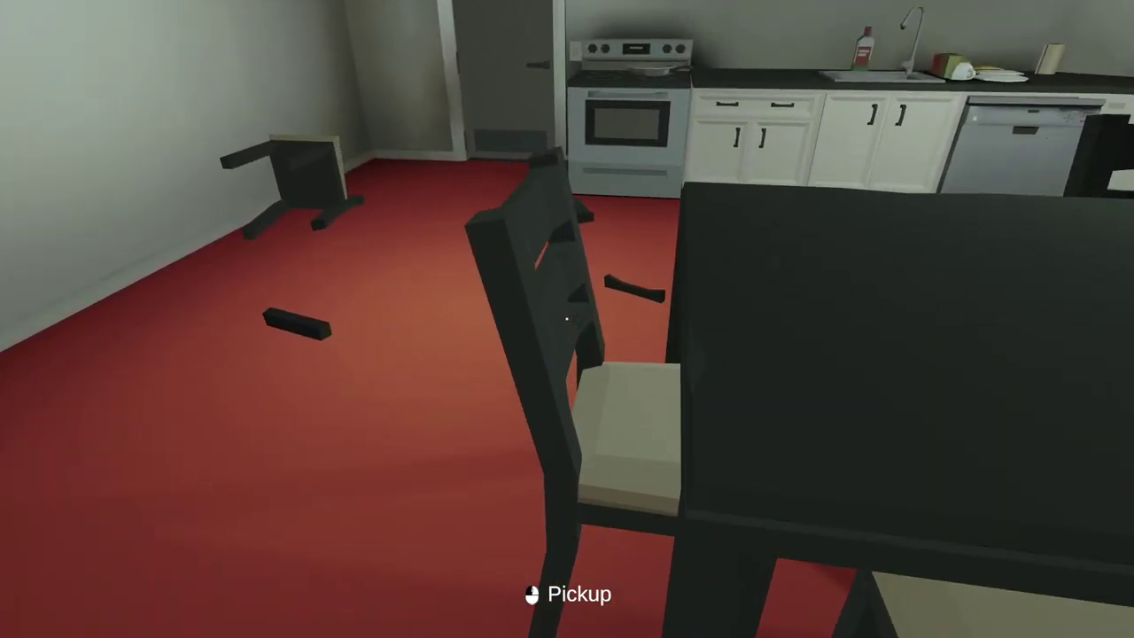
pyautogui.click(567, 319)
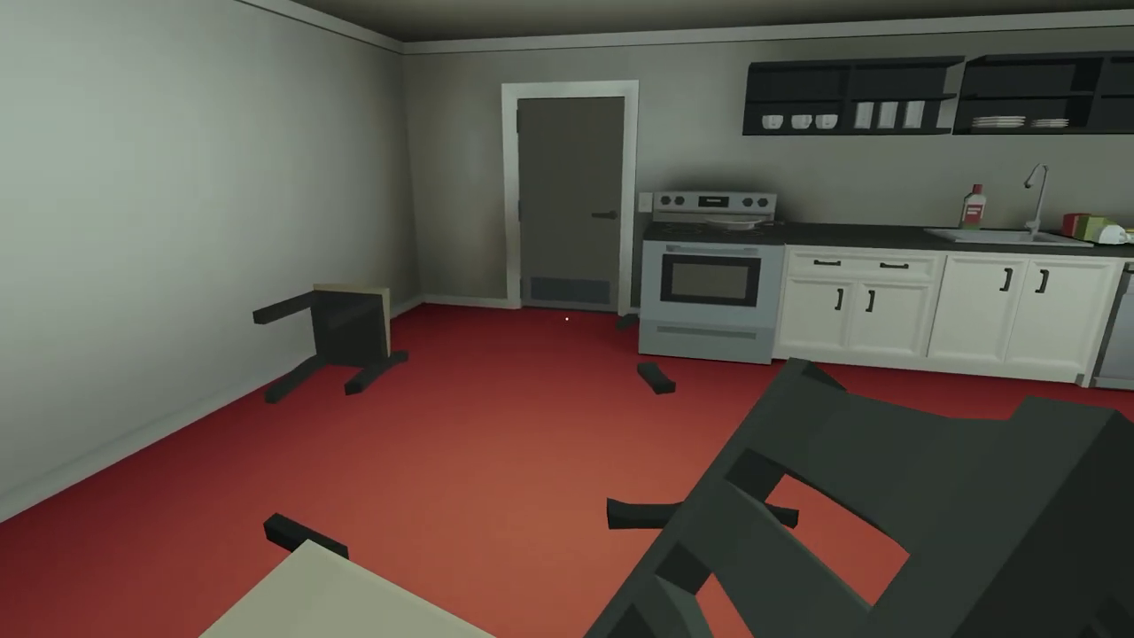
pyautogui.press('w')
pyautogui.press('w')
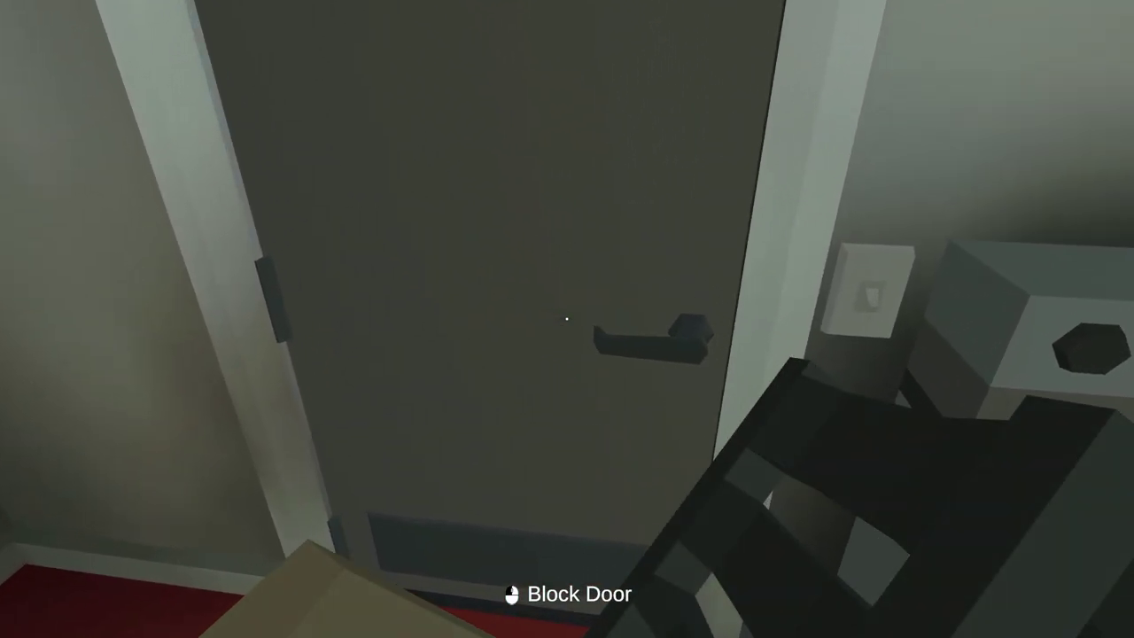
pyautogui.click(566, 319)
# - Walk through the living room and past the aquarium to the office desk
pyautogui.press('w')
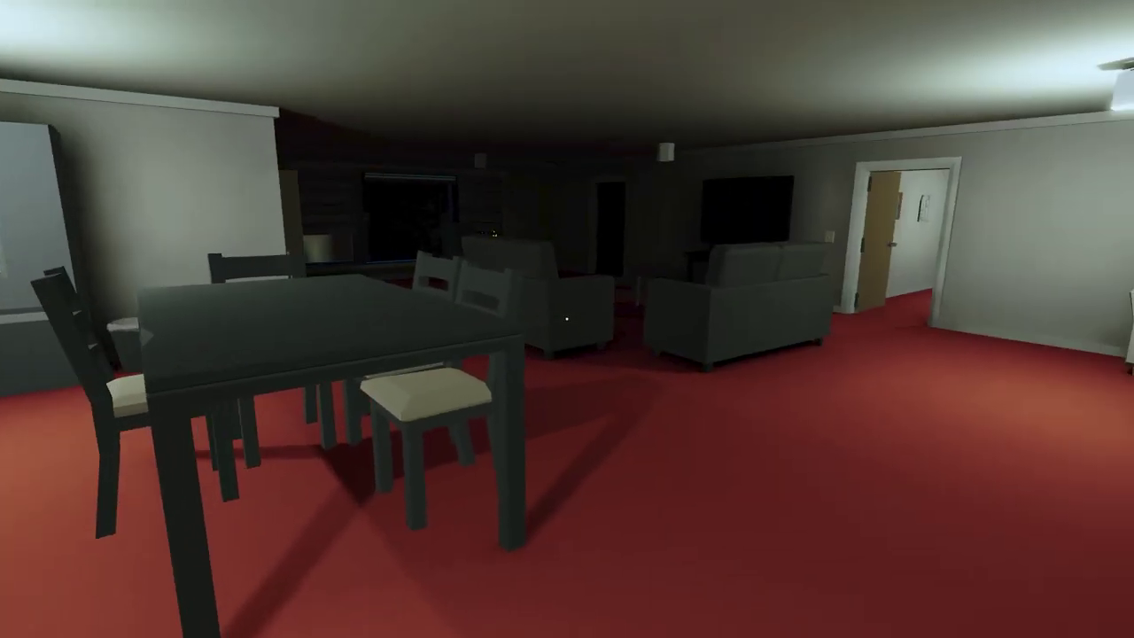
pyautogui.press('w')
pyautogui.press('w')
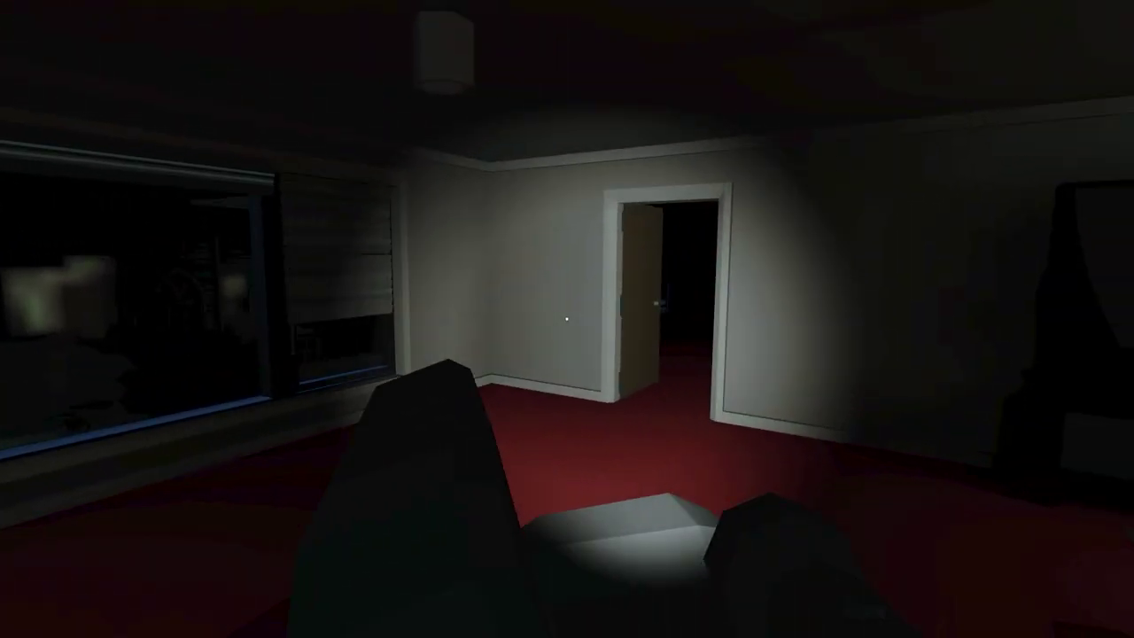
pyautogui.press('w')
pyautogui.press('w')
pyautogui.press('w')
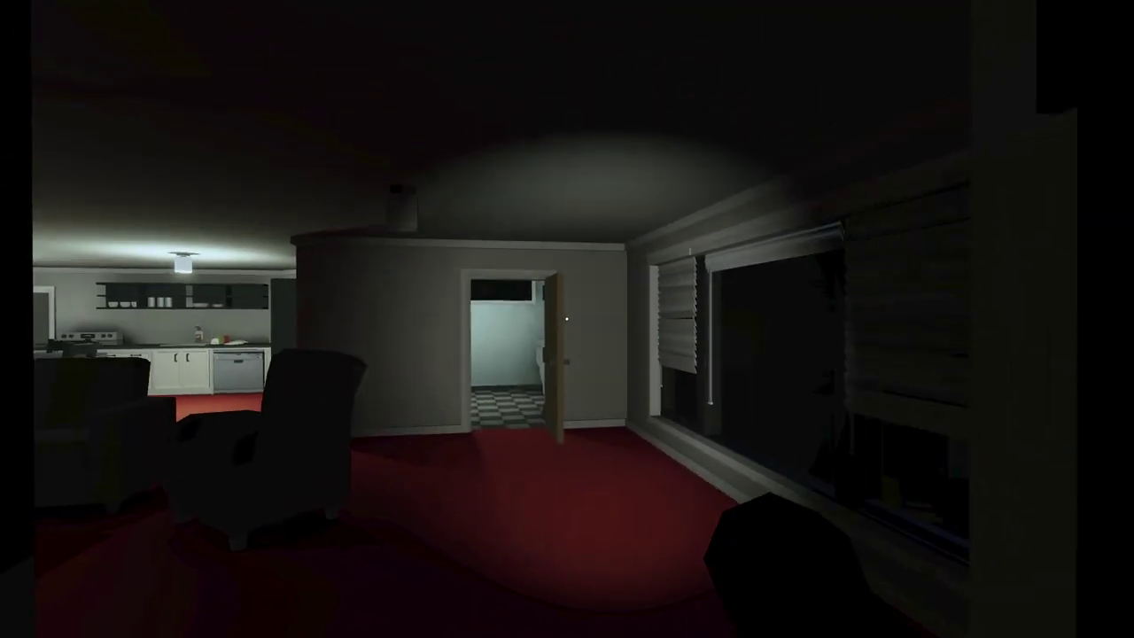
pyautogui.press('w')
pyautogui.press('w')
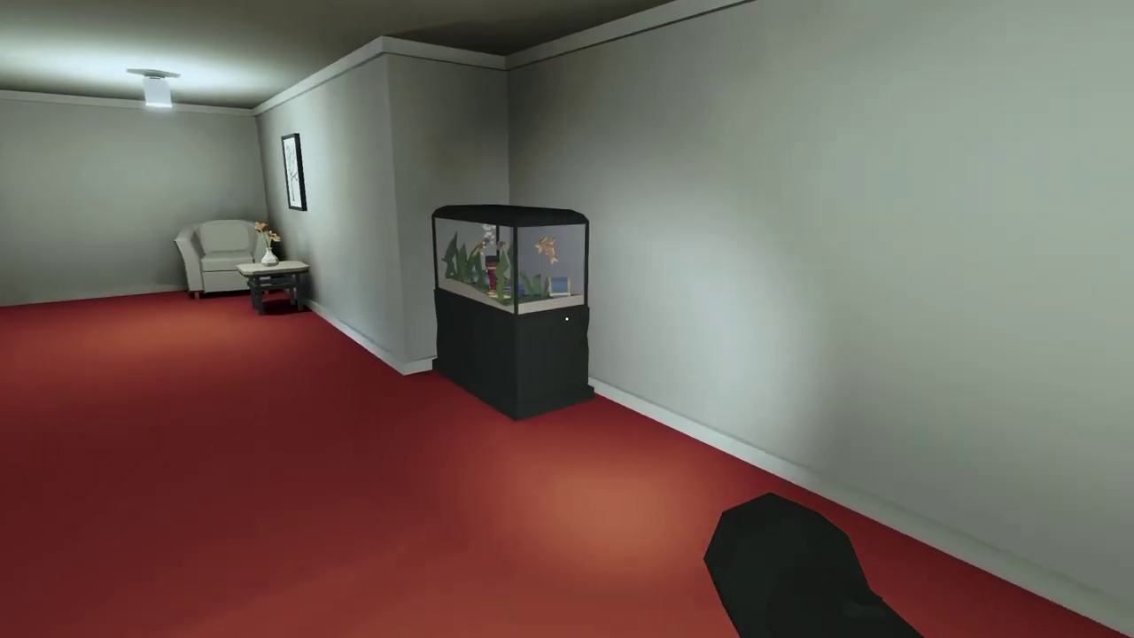
pyautogui.press('w')
pyautogui.press('w')
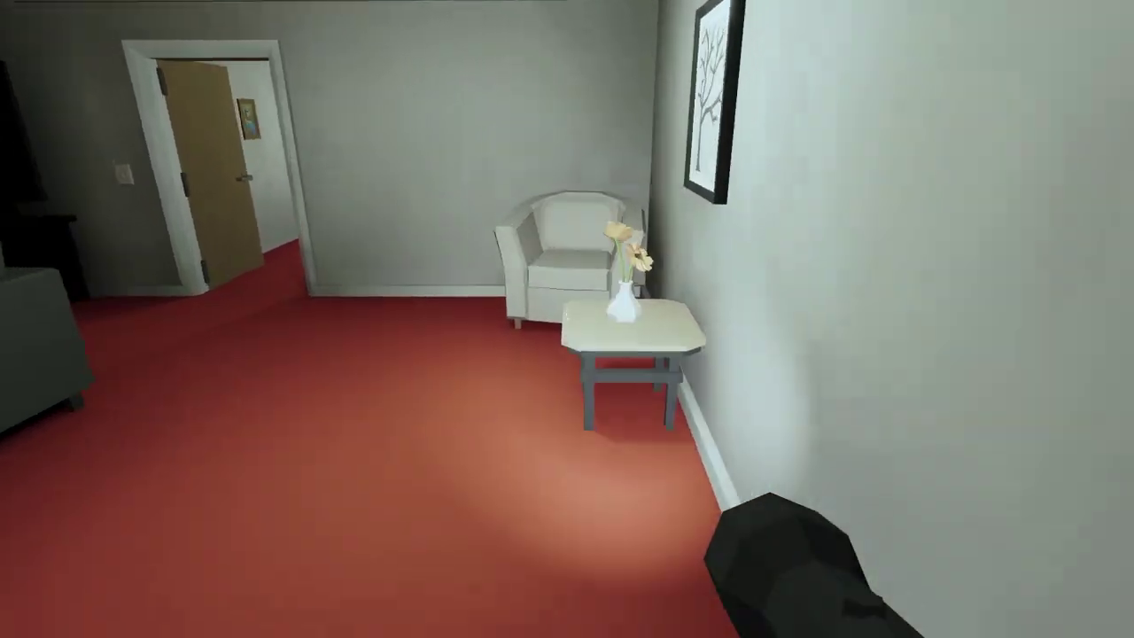
pyautogui.press('w')
pyautogui.press('w')
pyautogui.press('w')
pyautogui.press('w')
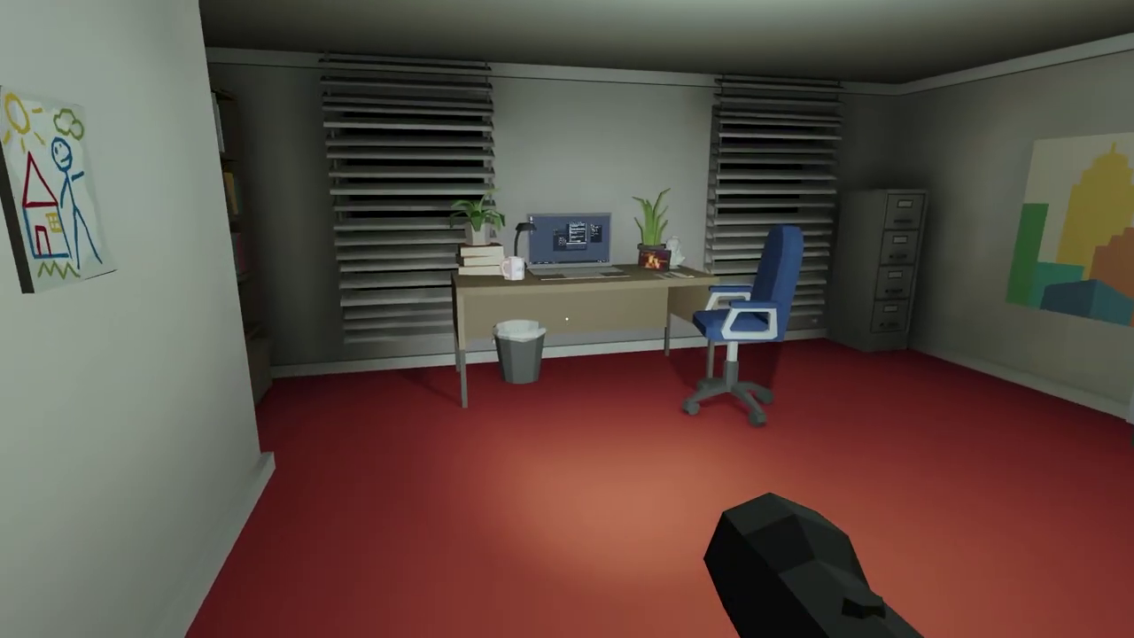
pyautogui.press('w')
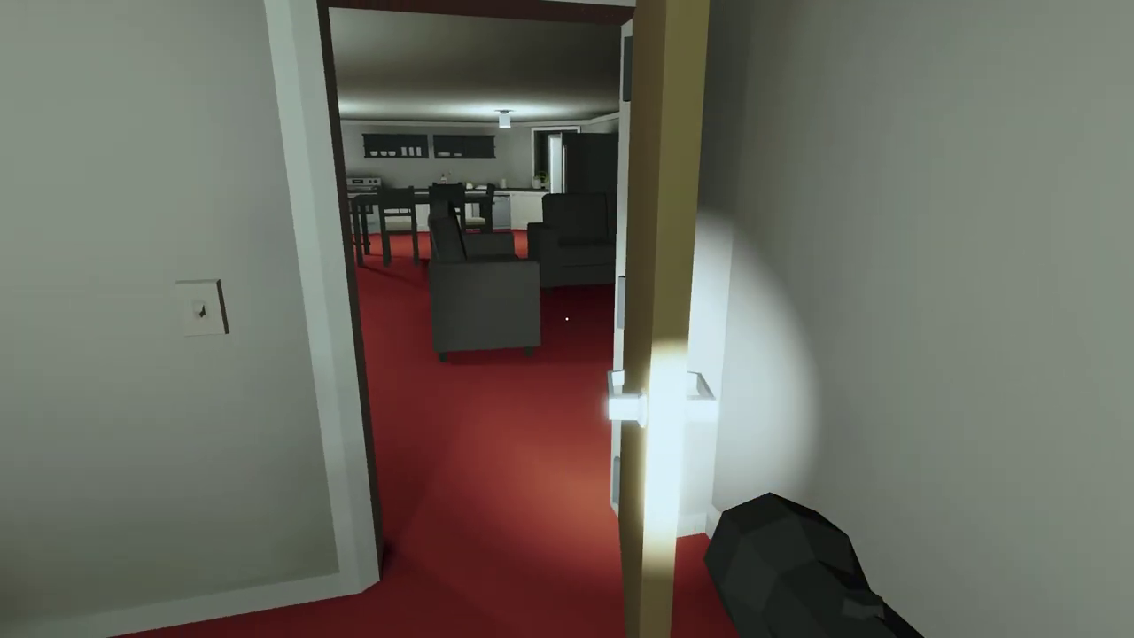
pyautogui.press('w')
pyautogui.press('w')
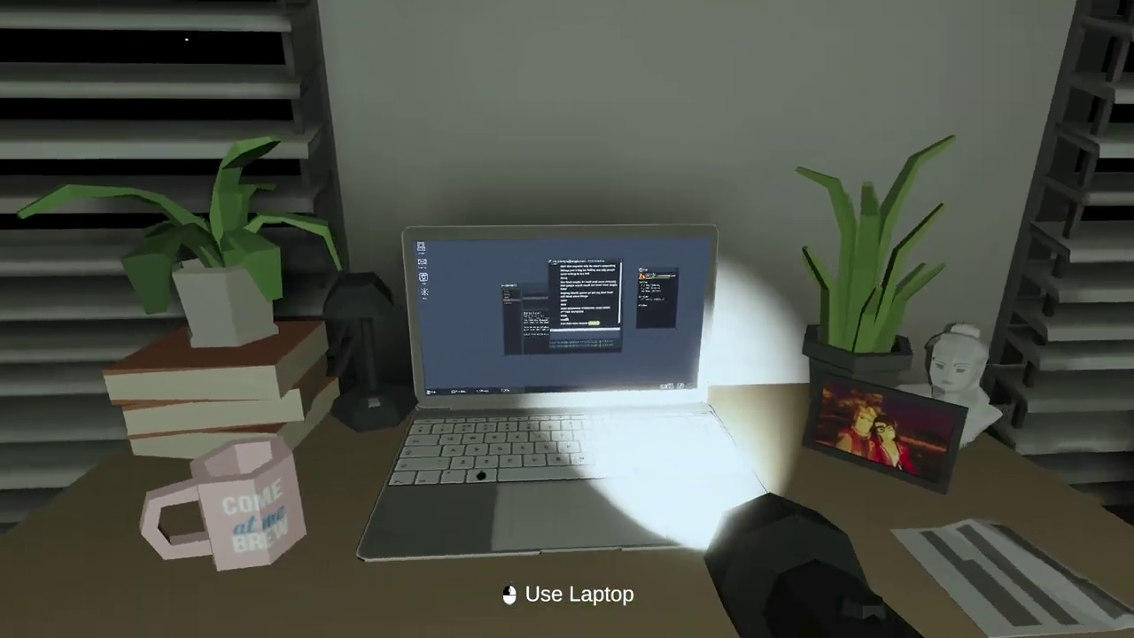
# - Use the laptop, send Jill's first reply to Oli and skip through his messages
pyautogui.click(567, 354)
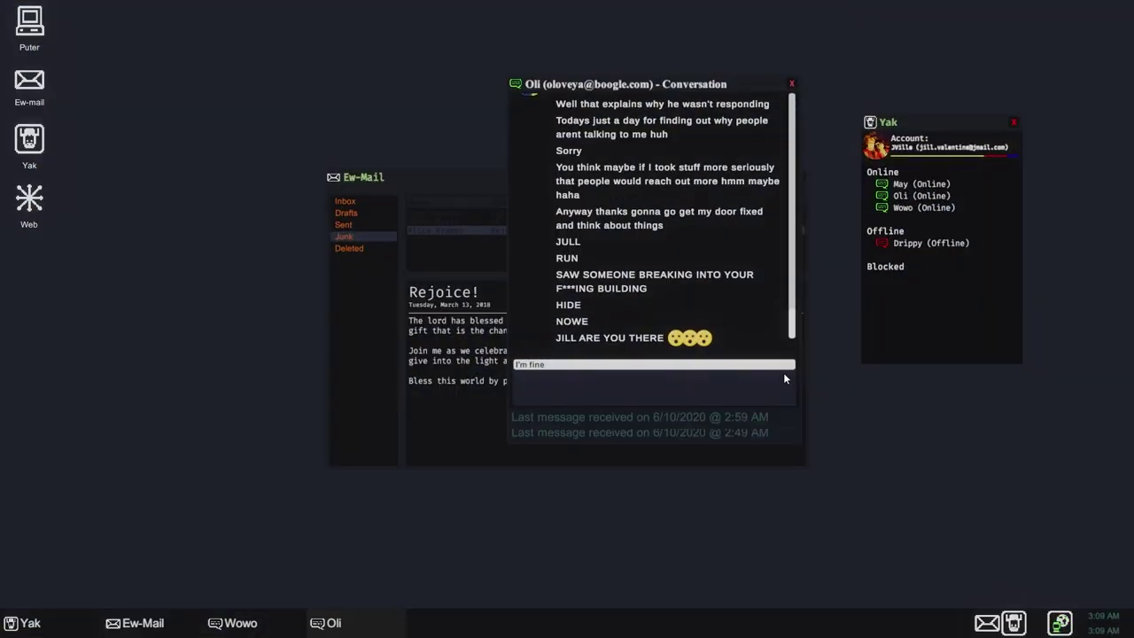
pyautogui.click(621, 366)
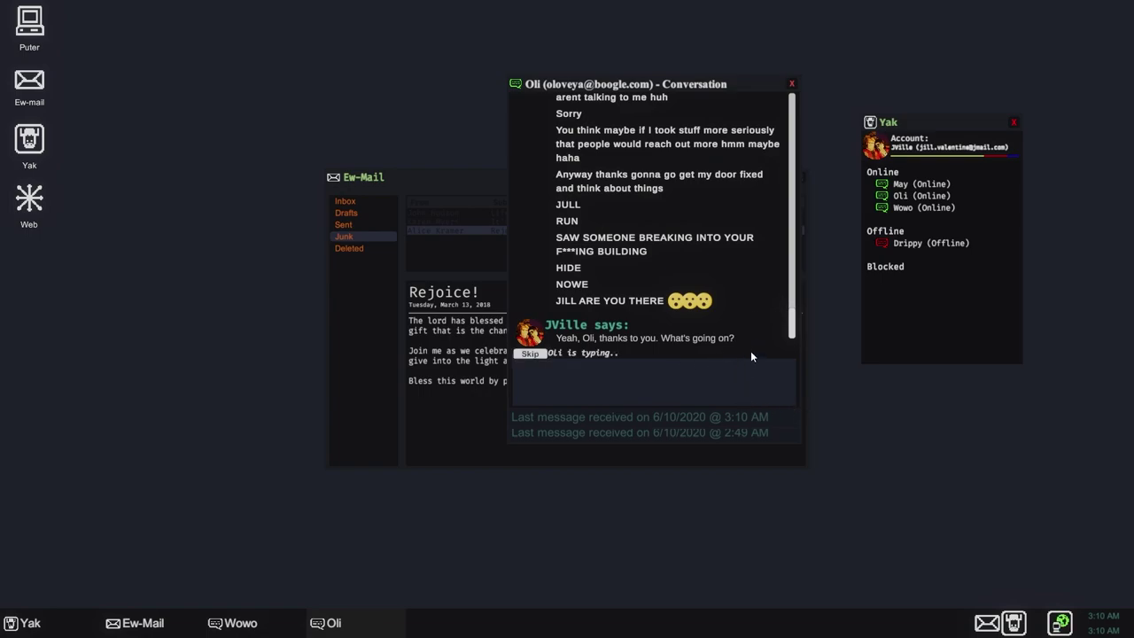
pyautogui.click(531, 354)
pyautogui.click(531, 353)
pyautogui.click(531, 353)
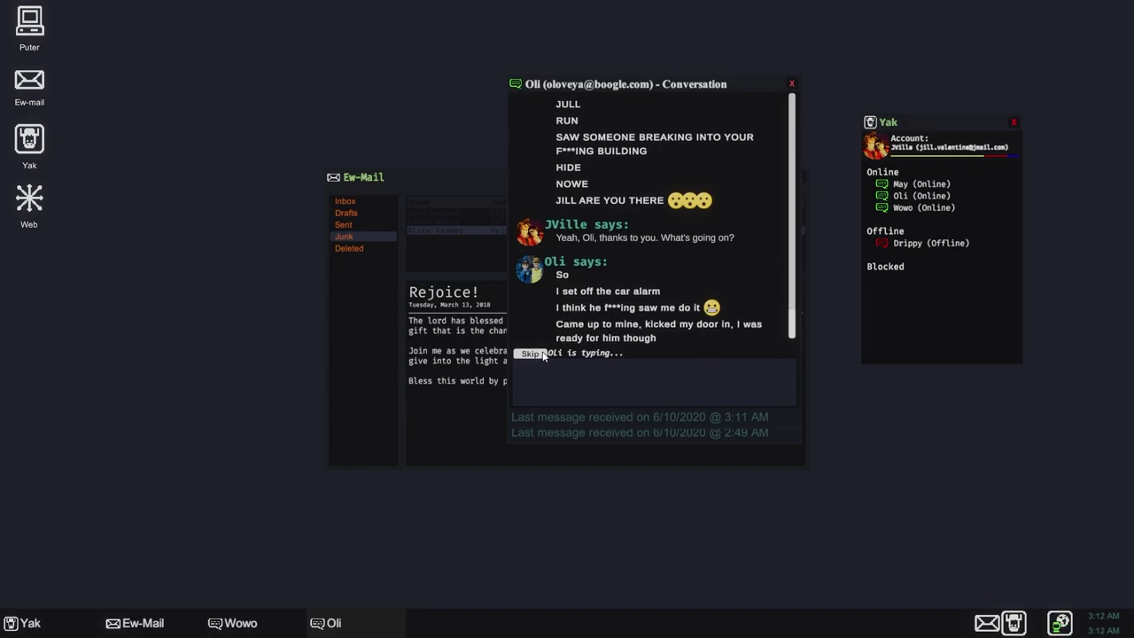
pyautogui.click(532, 353)
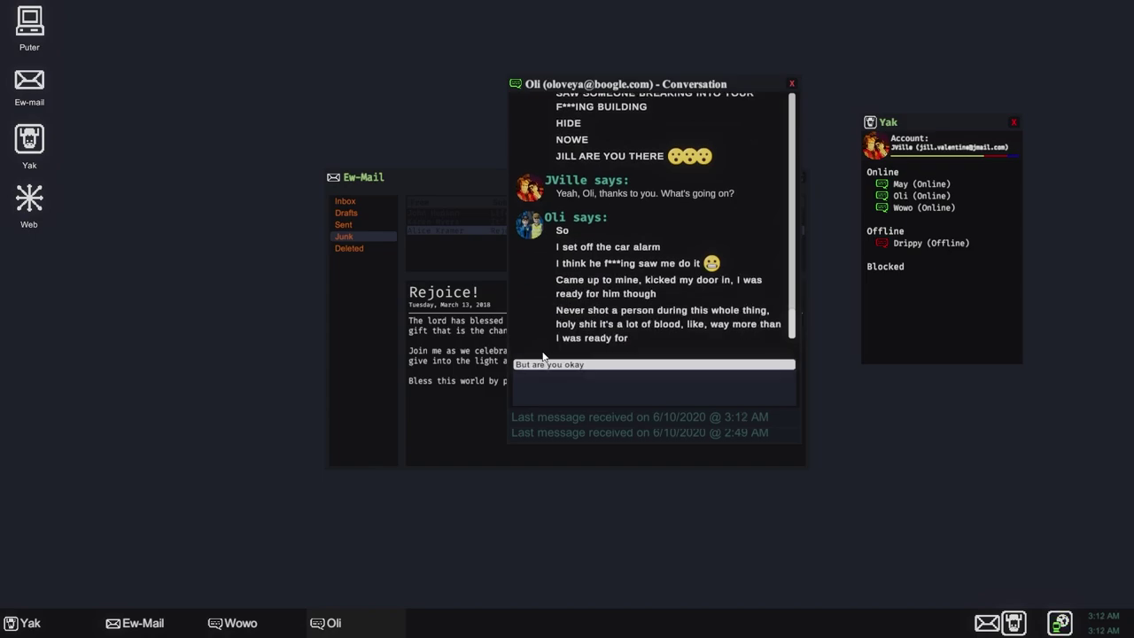
# - Ask Oli if he is okay and skip to his account of shooting the intruder
pyautogui.click(643, 365)
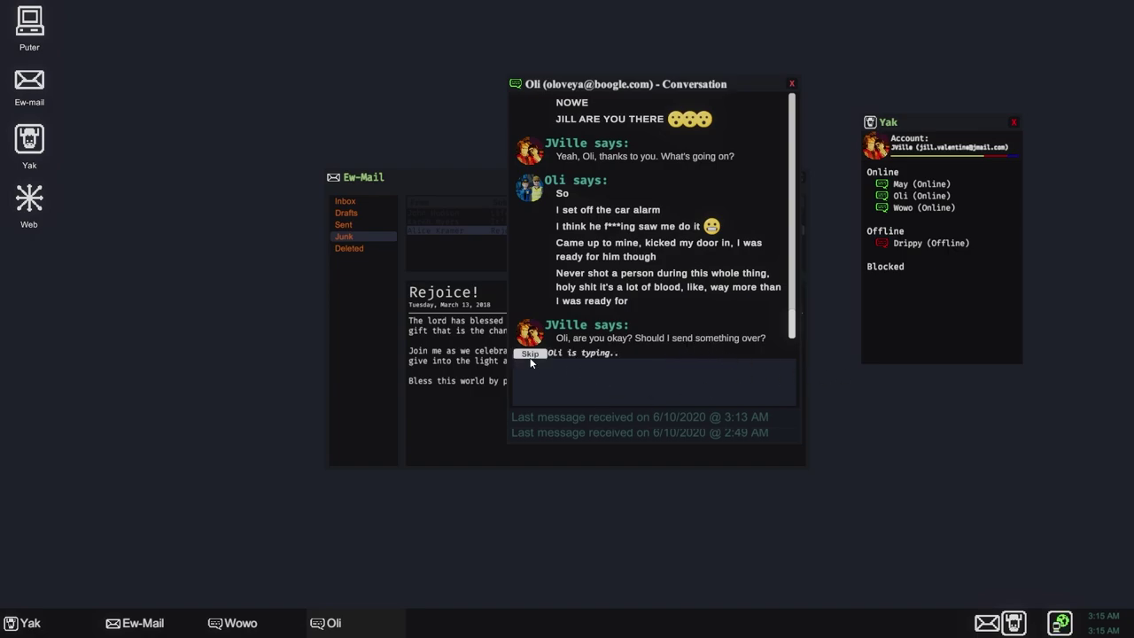
pyautogui.click(530, 355)
pyautogui.click(530, 355)
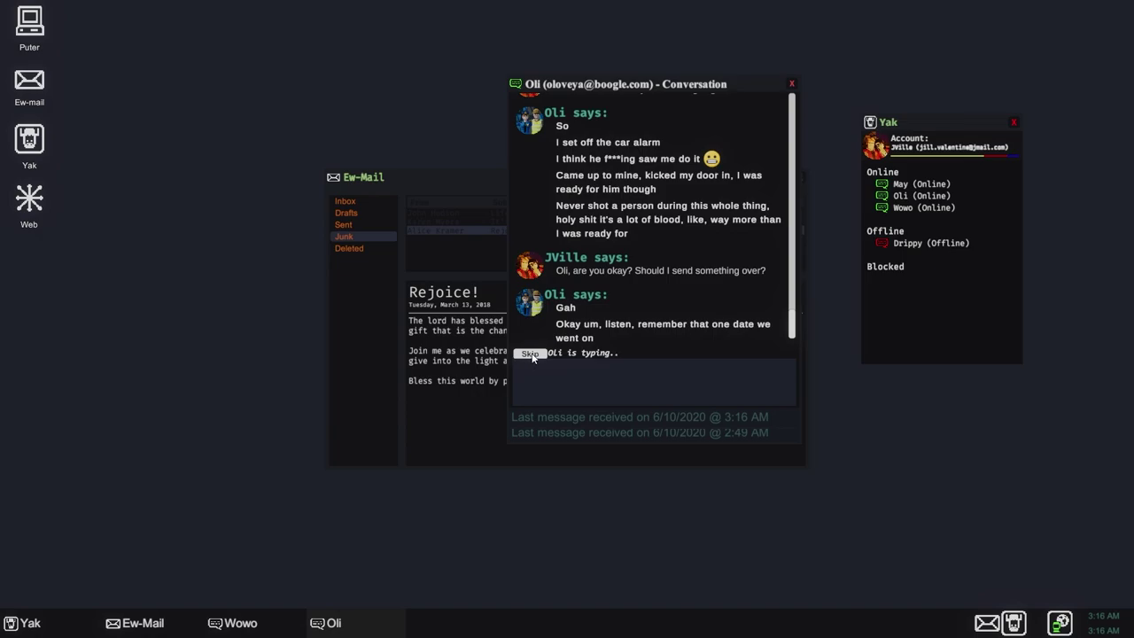
pyautogui.click(530, 355)
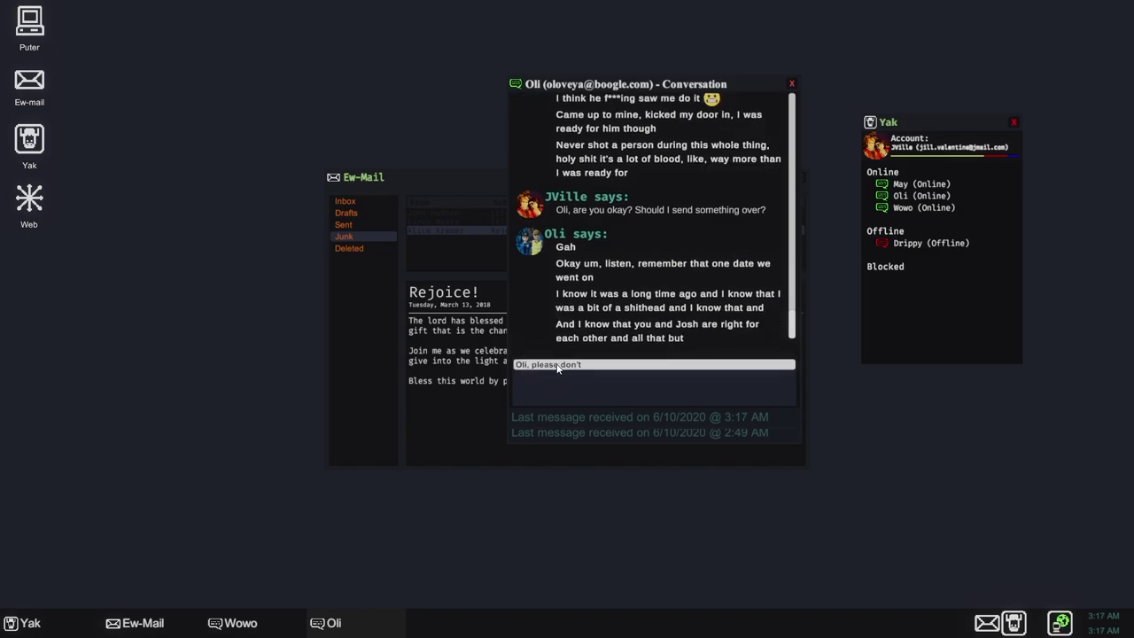
# - Reply 'Oli, please don't', then ask Oli about his bad news
pyautogui.click(557, 365)
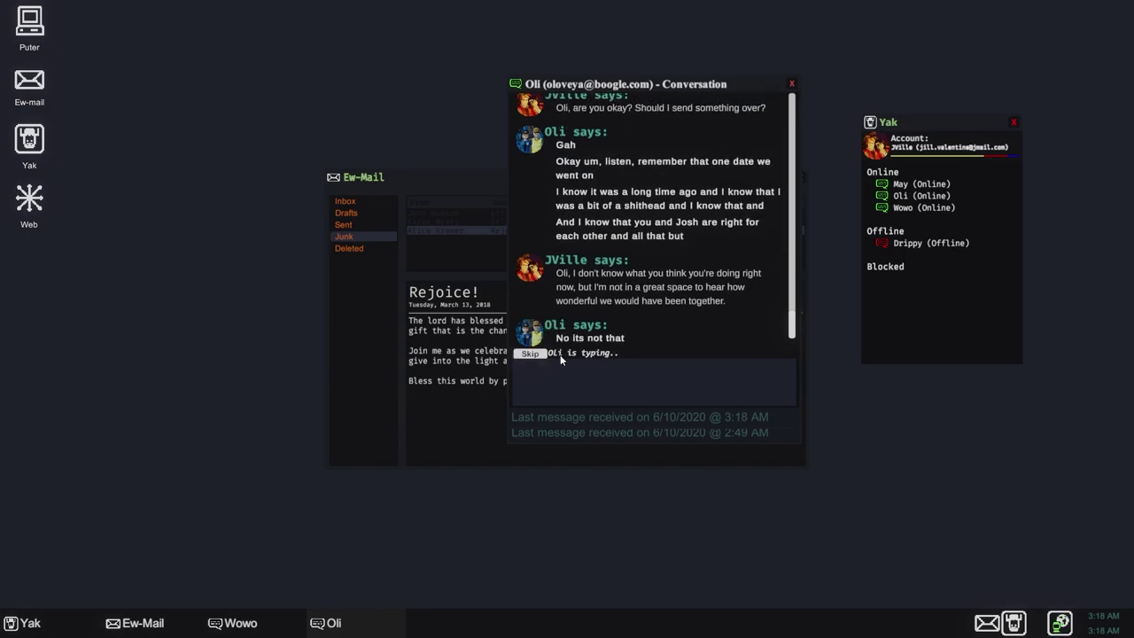
pyautogui.click(531, 353)
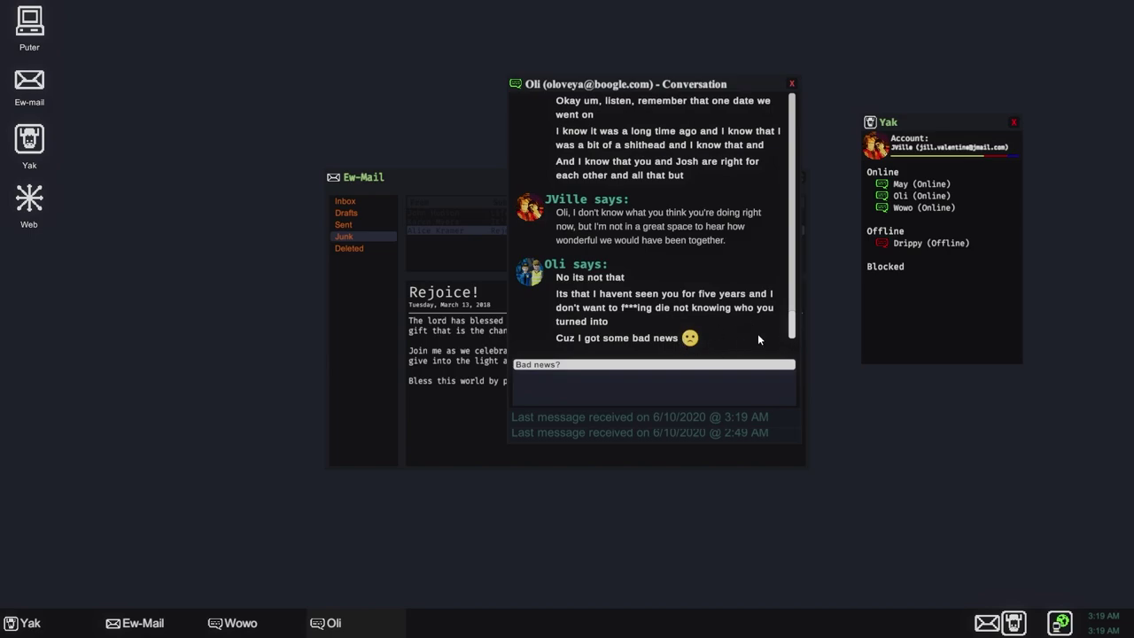
pyautogui.click(599, 364)
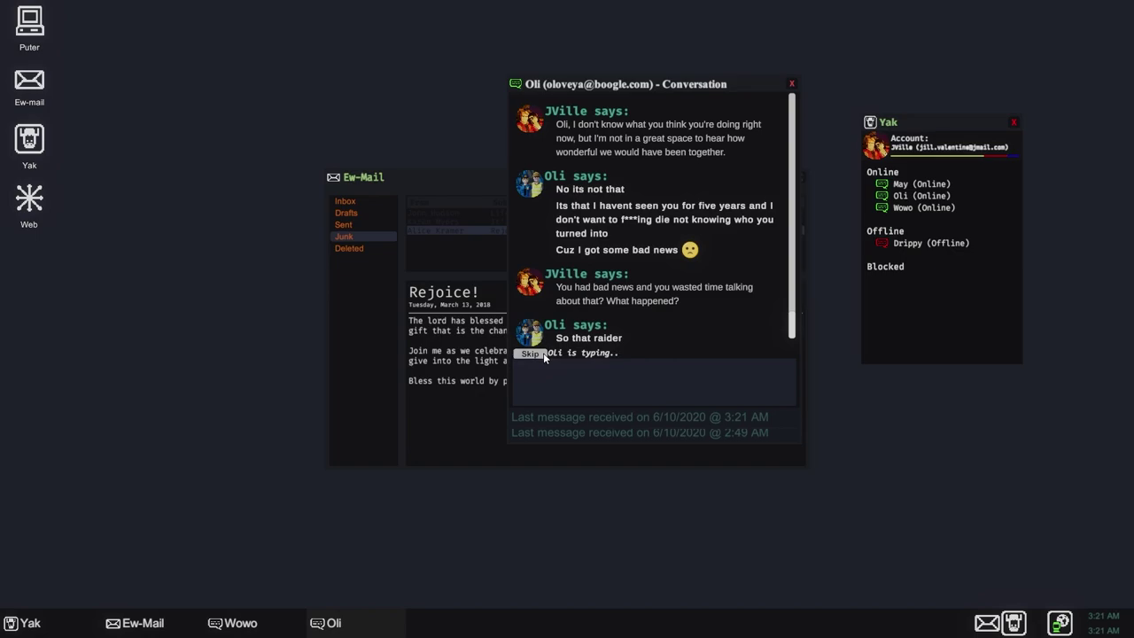
pyautogui.click(532, 354)
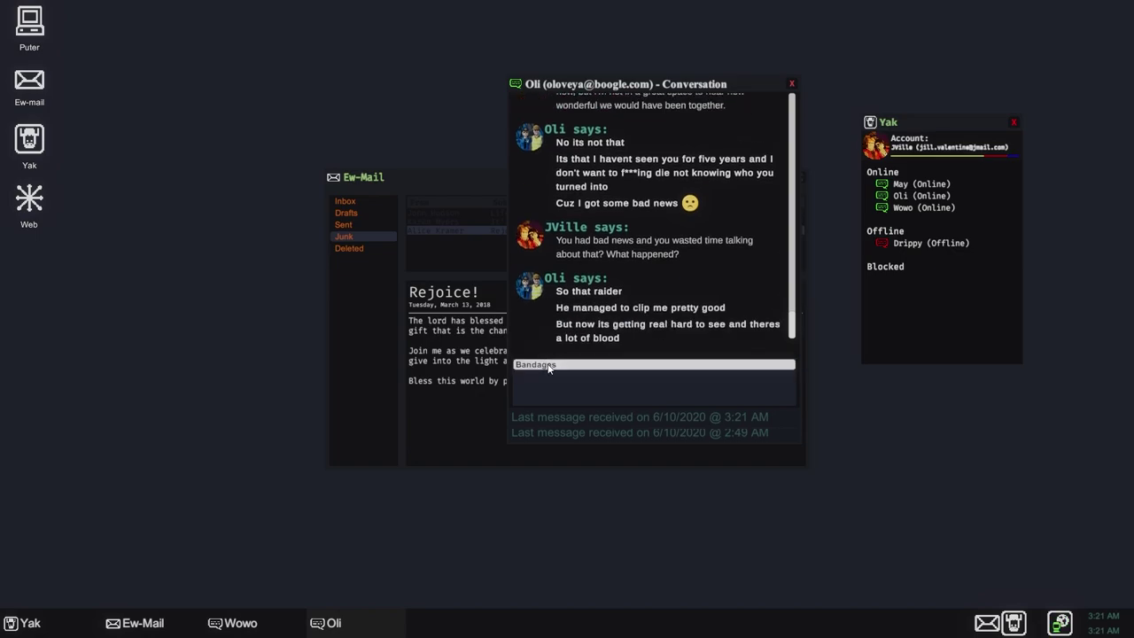
# - Offer Oli bandages, then agree to send him the photo he requests
pyautogui.click(624, 364)
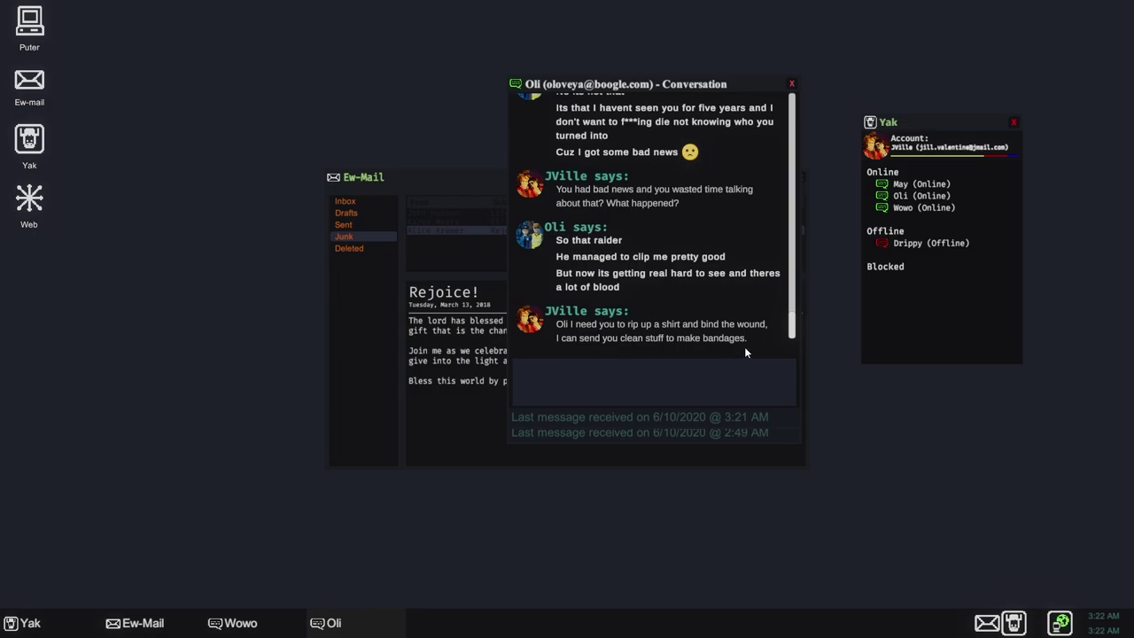
pyautogui.click(536, 355)
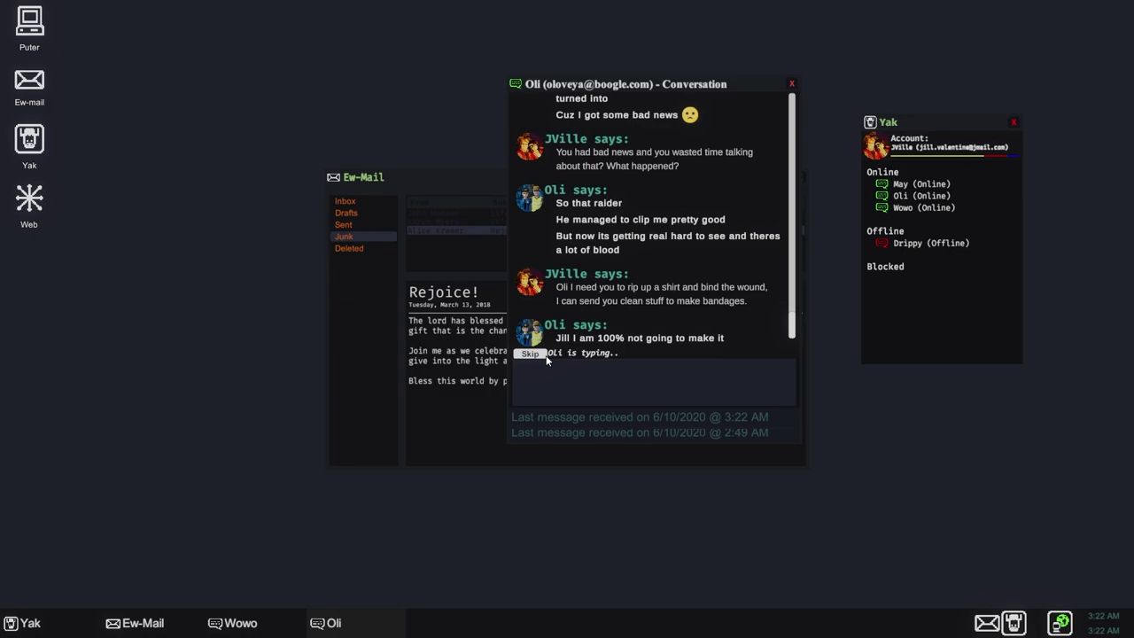
pyautogui.click(529, 354)
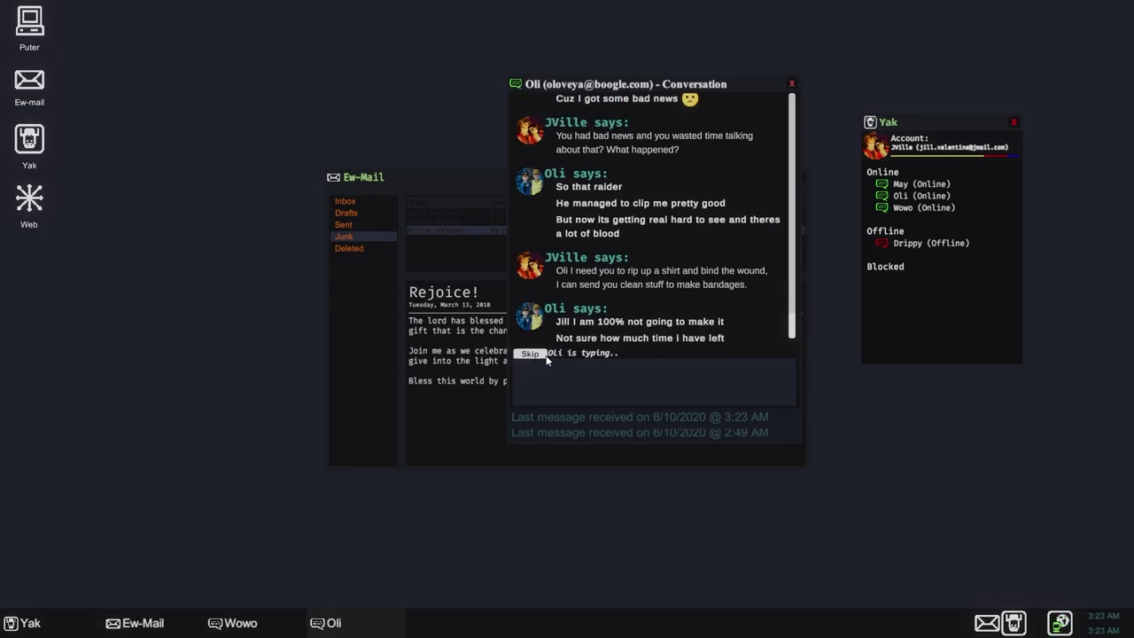
pyautogui.click(530, 354)
pyautogui.click(530, 354)
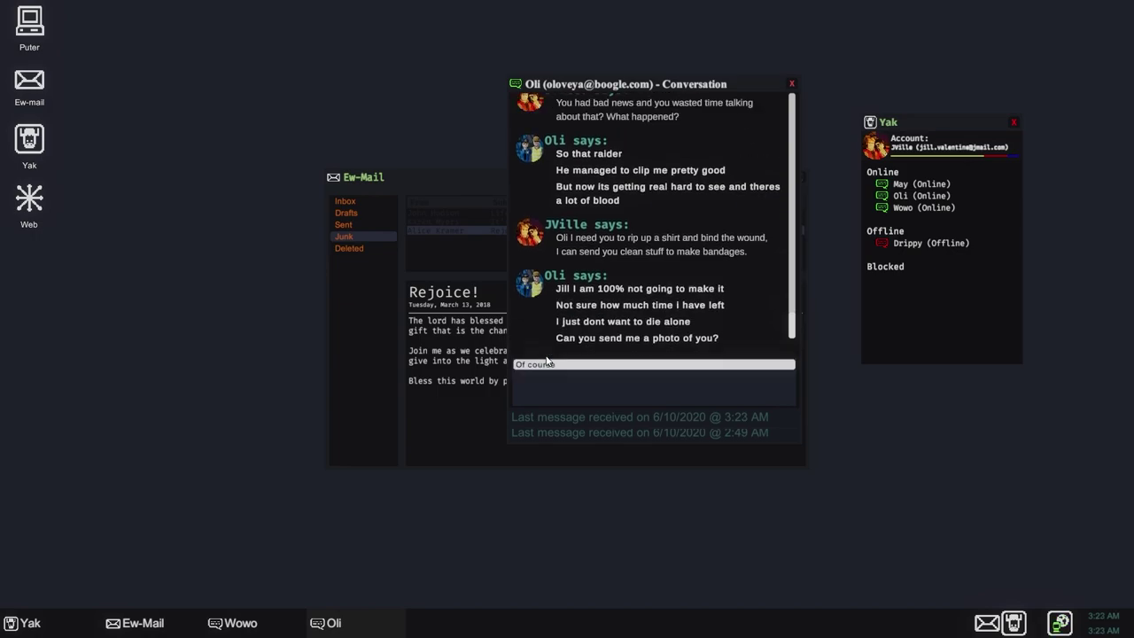
pyautogui.click(547, 365)
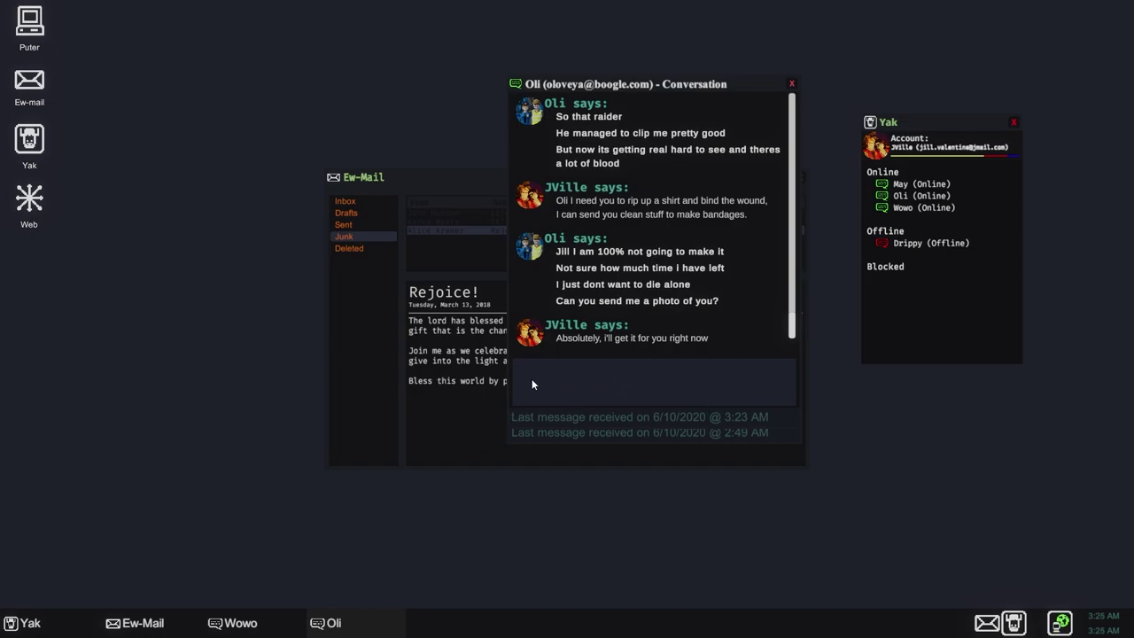
# - Browse Local Disc(C) > Users > JVille and check the My Pictures folder
pyautogui.doubleClick(23, 33)
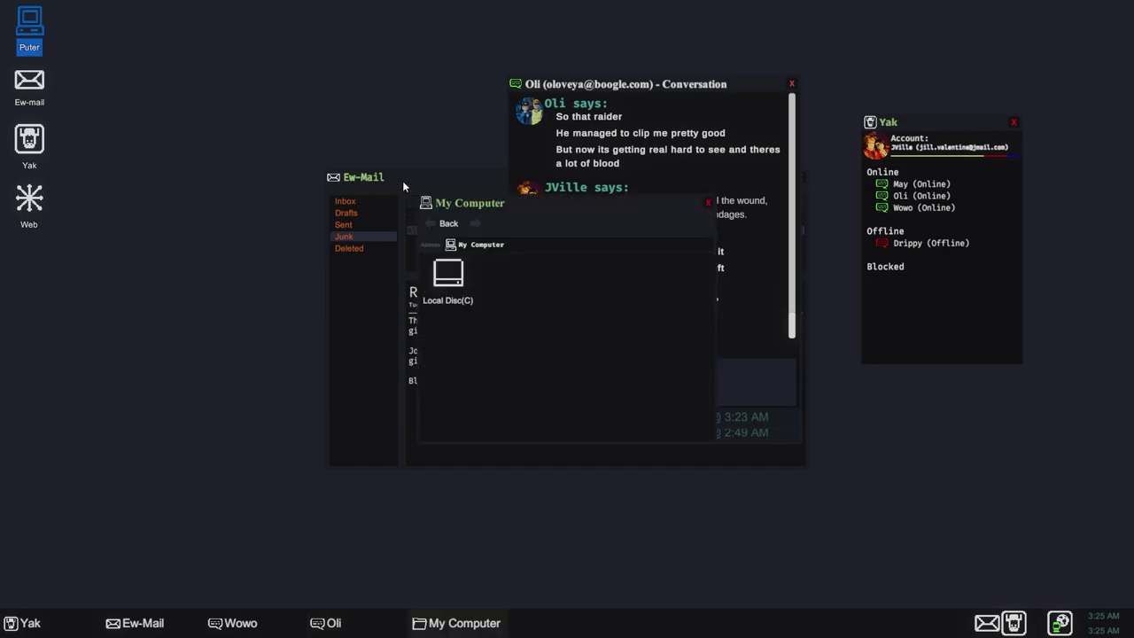
pyautogui.doubleClick(448, 274)
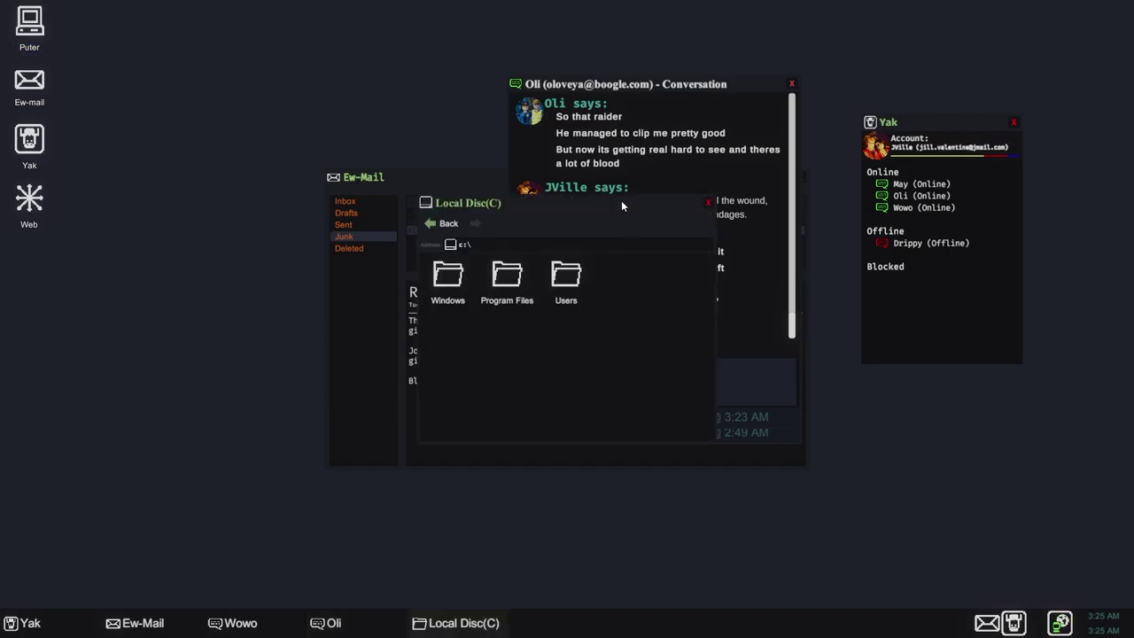
pyautogui.moveTo(621, 201); pyautogui.dragTo(330, 176)
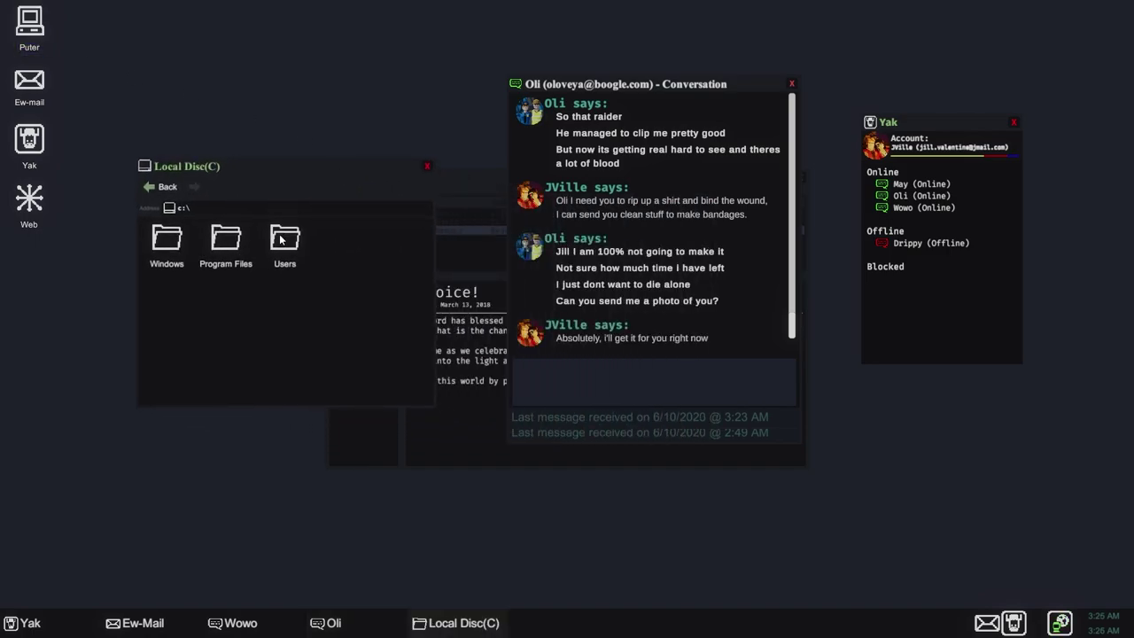
pyautogui.doubleClick(285, 239)
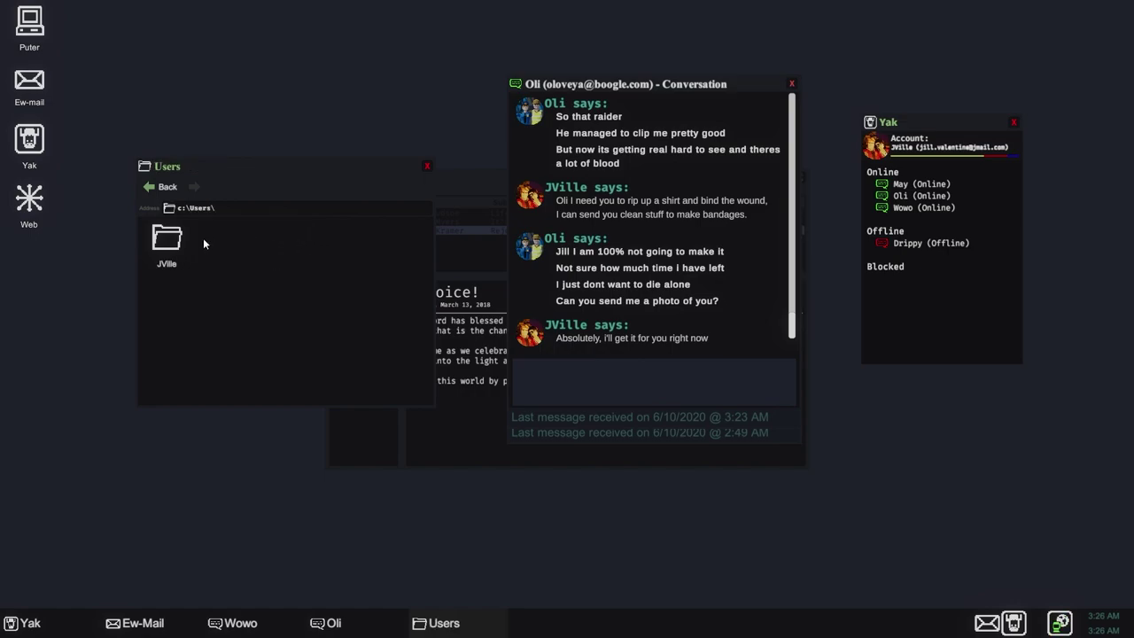
pyautogui.doubleClick(167, 239)
pyautogui.doubleClick(226, 239)
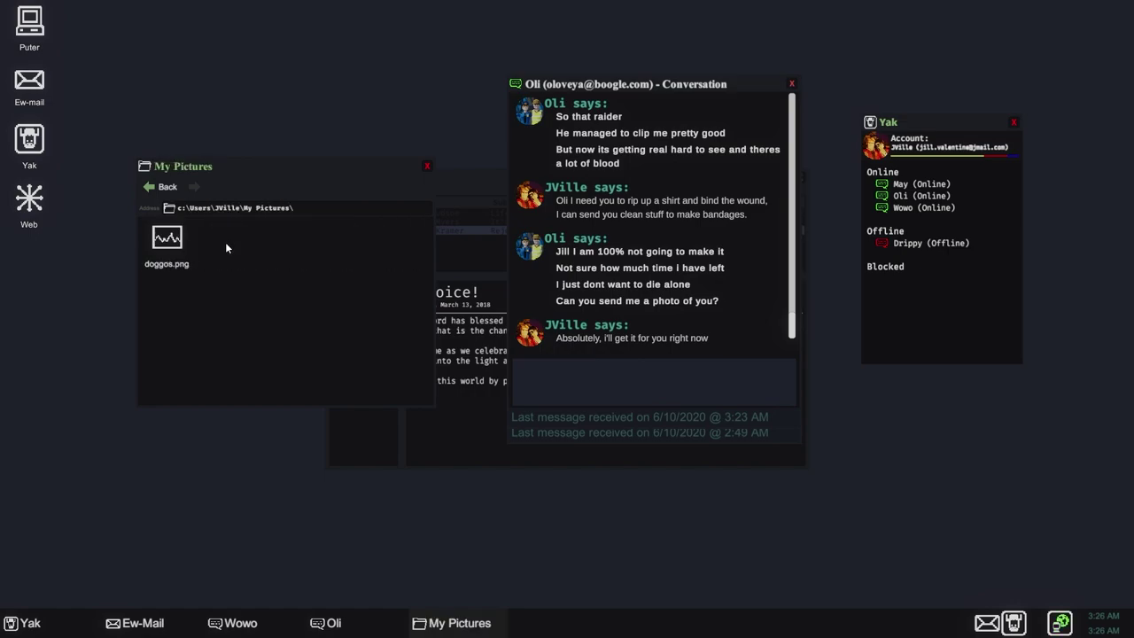
pyautogui.click(149, 188)
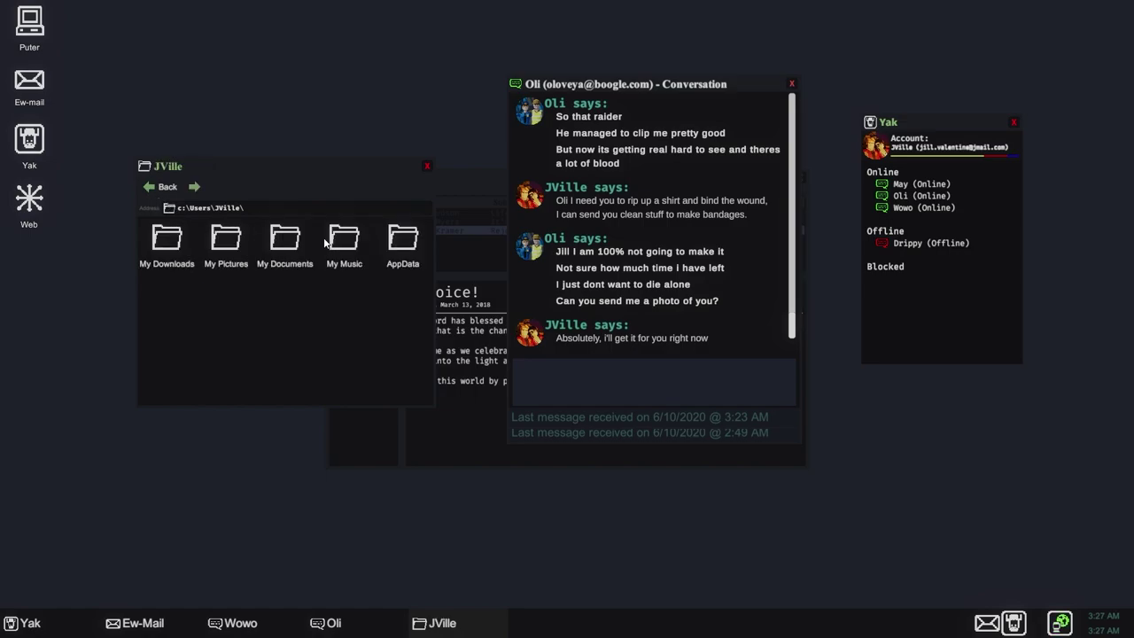
# - Check My Downloads, then view and close doggos.png from My Pictures
pyautogui.doubleClick(177, 246)
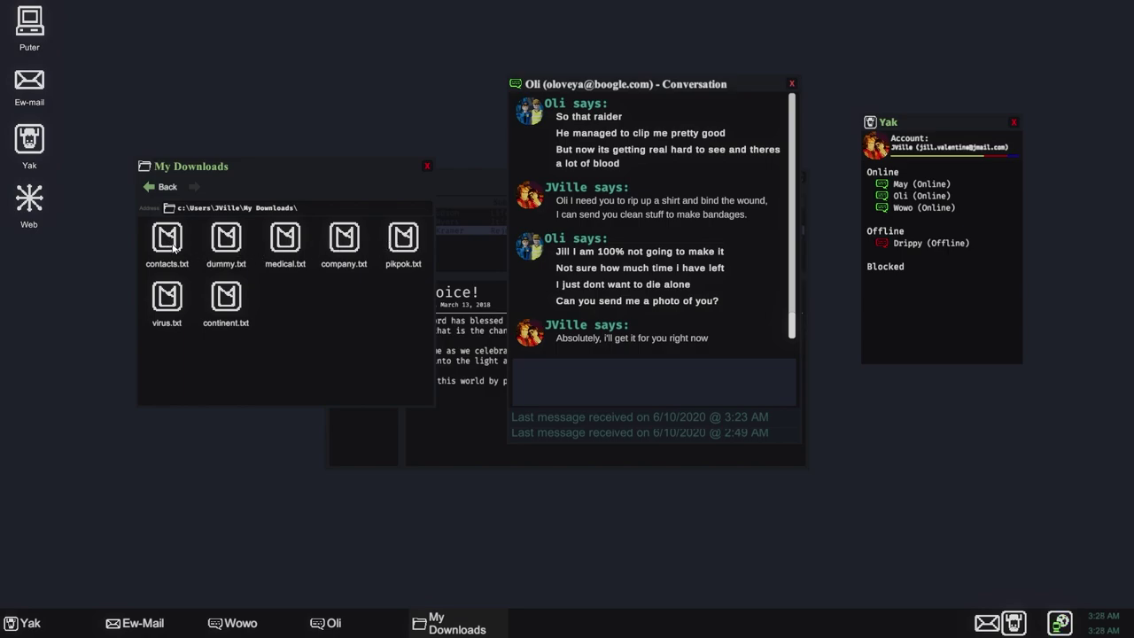
pyautogui.click(151, 186)
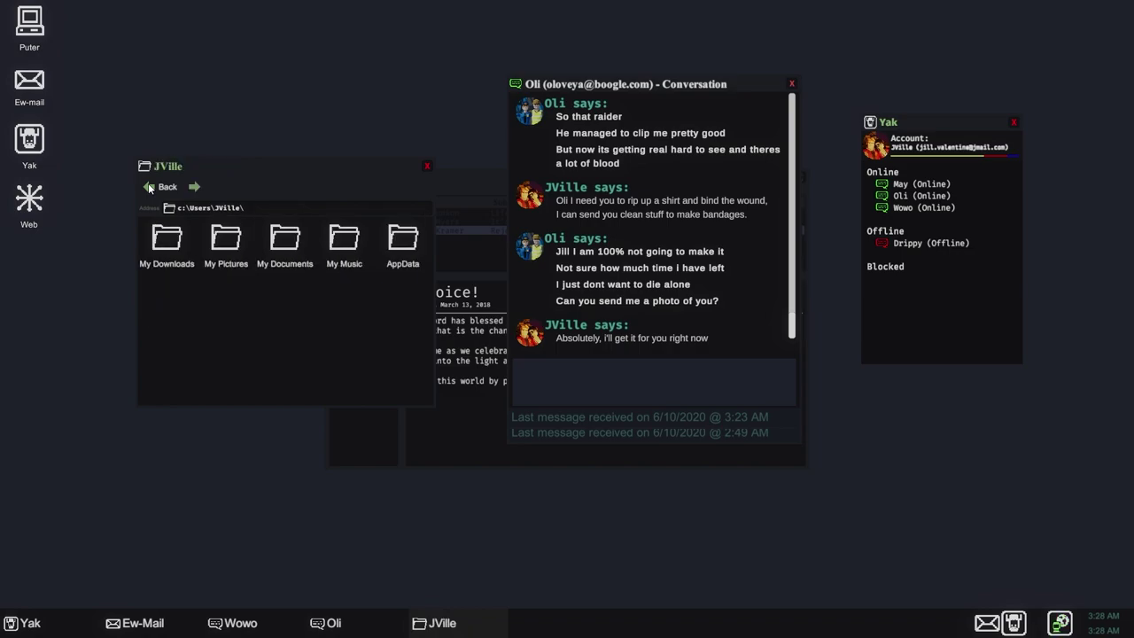
pyautogui.doubleClick(229, 240)
pyautogui.doubleClick(166, 248)
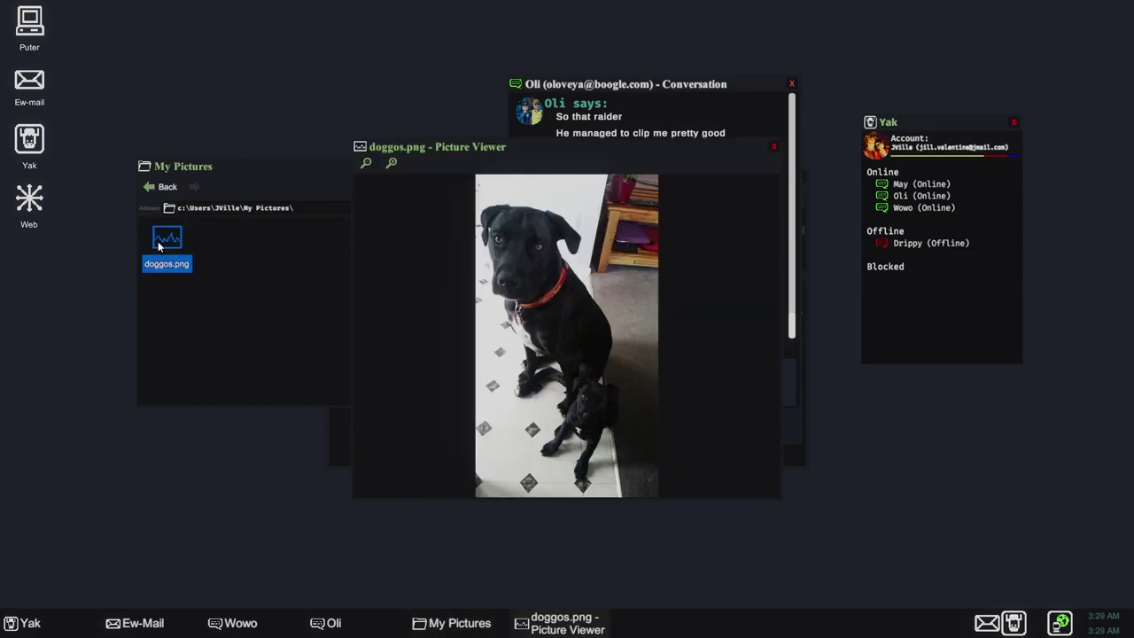
pyautogui.click(771, 147)
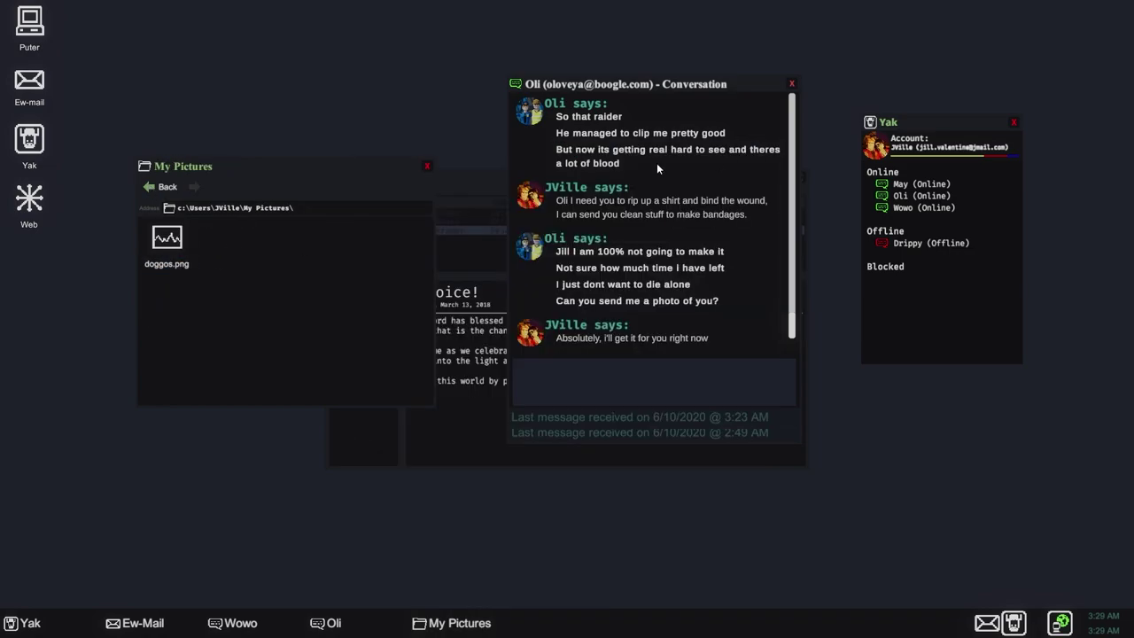
pyautogui.click(155, 187)
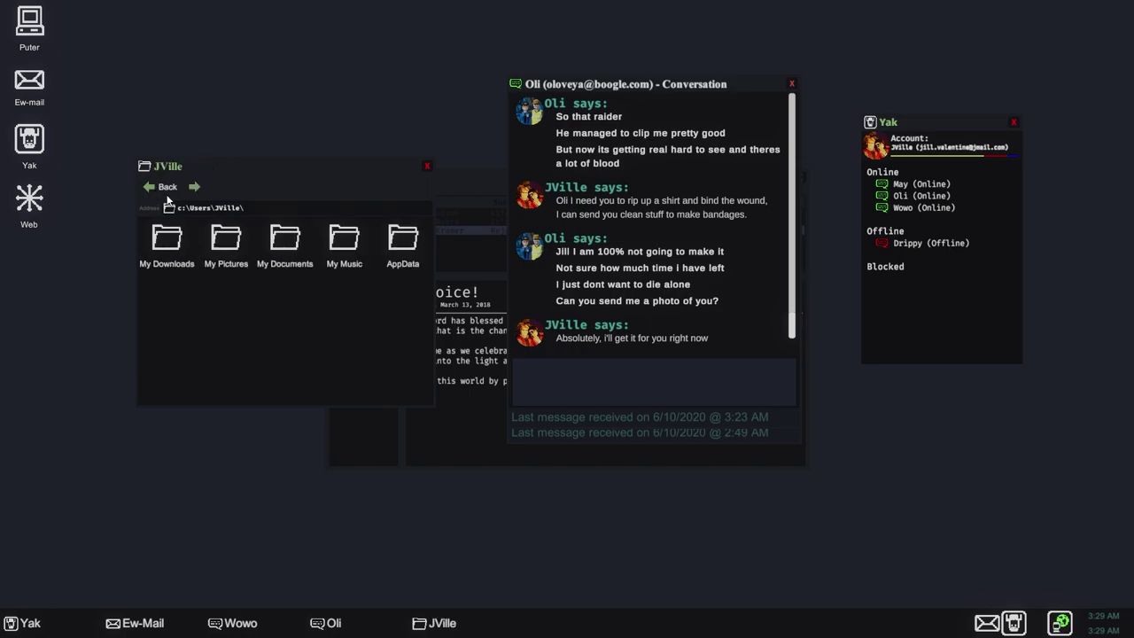
# - Open AppData > Roaming > Yak > Cache and preview the may and josh images
pyautogui.doubleClick(408, 248)
pyautogui.doubleClick(302, 239)
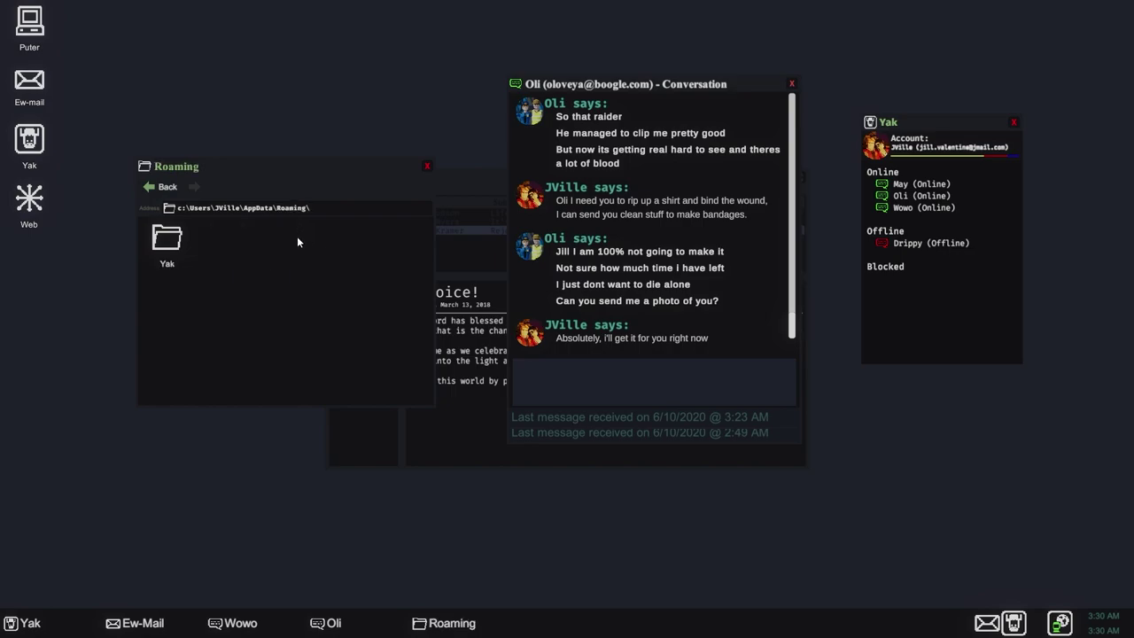
pyautogui.doubleClick(168, 239)
pyautogui.doubleClick(180, 240)
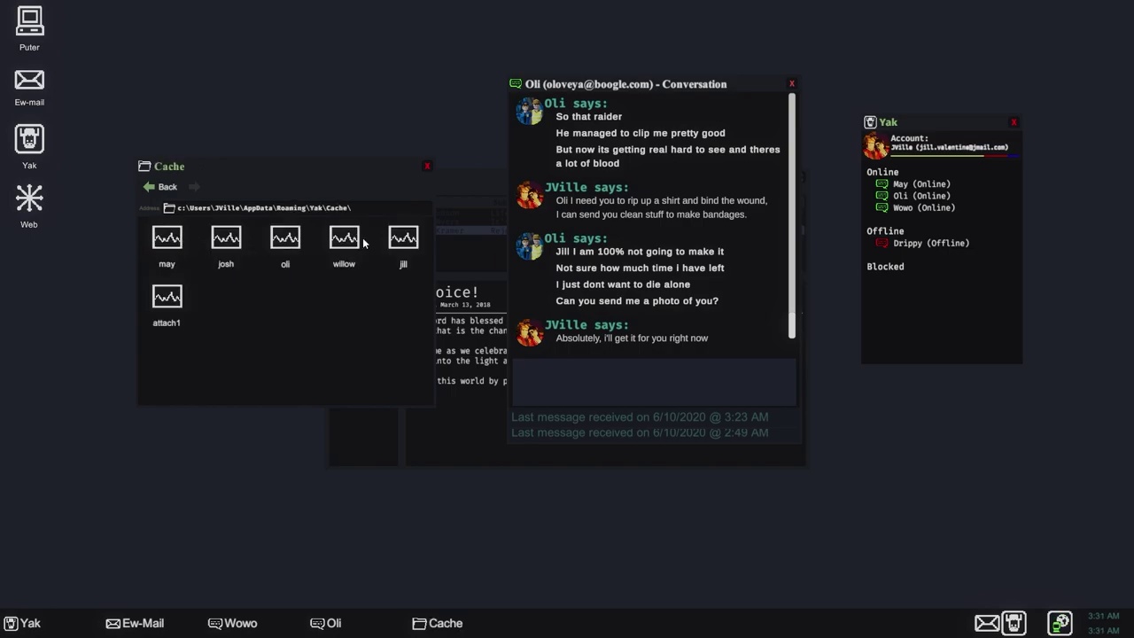
pyautogui.doubleClick(164, 251)
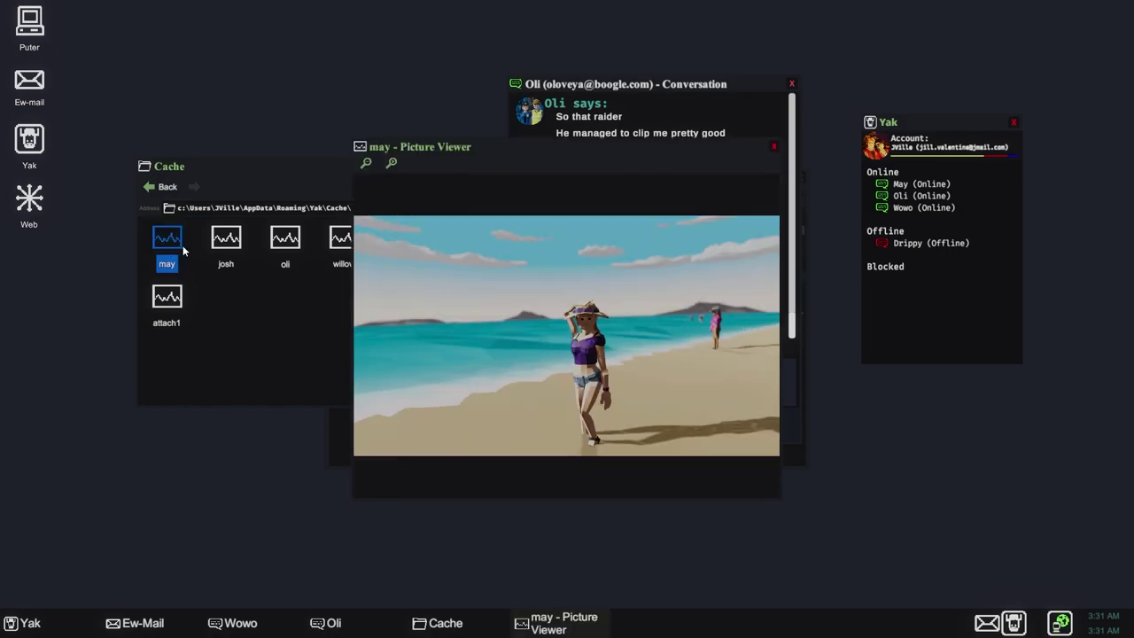
pyautogui.doubleClick(228, 241)
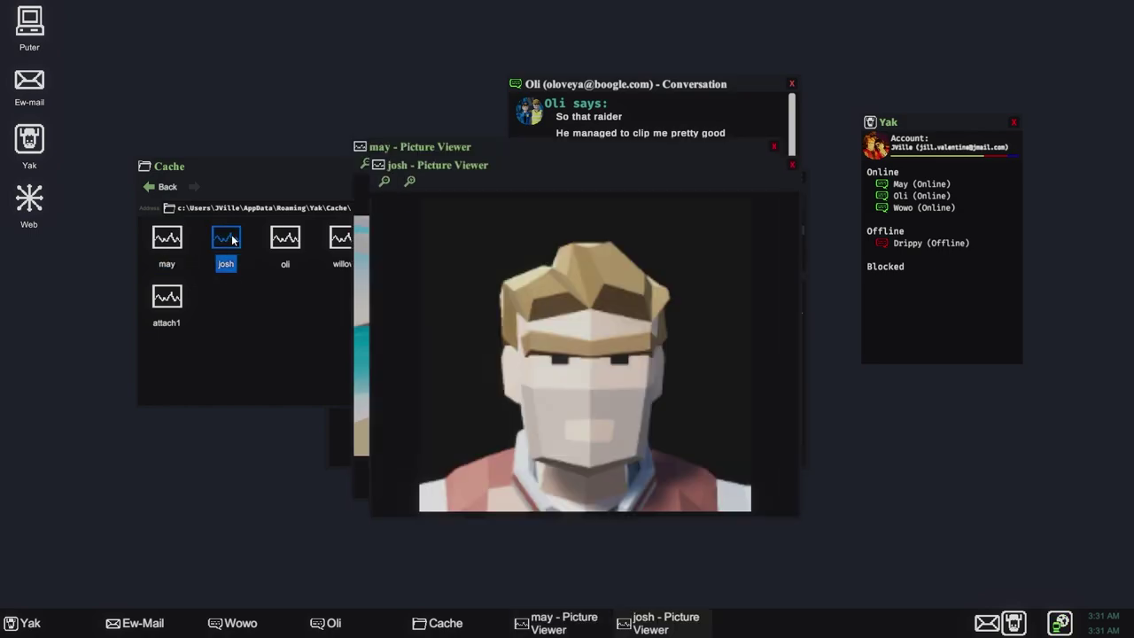
pyautogui.click(775, 165)
pyautogui.click(773, 154)
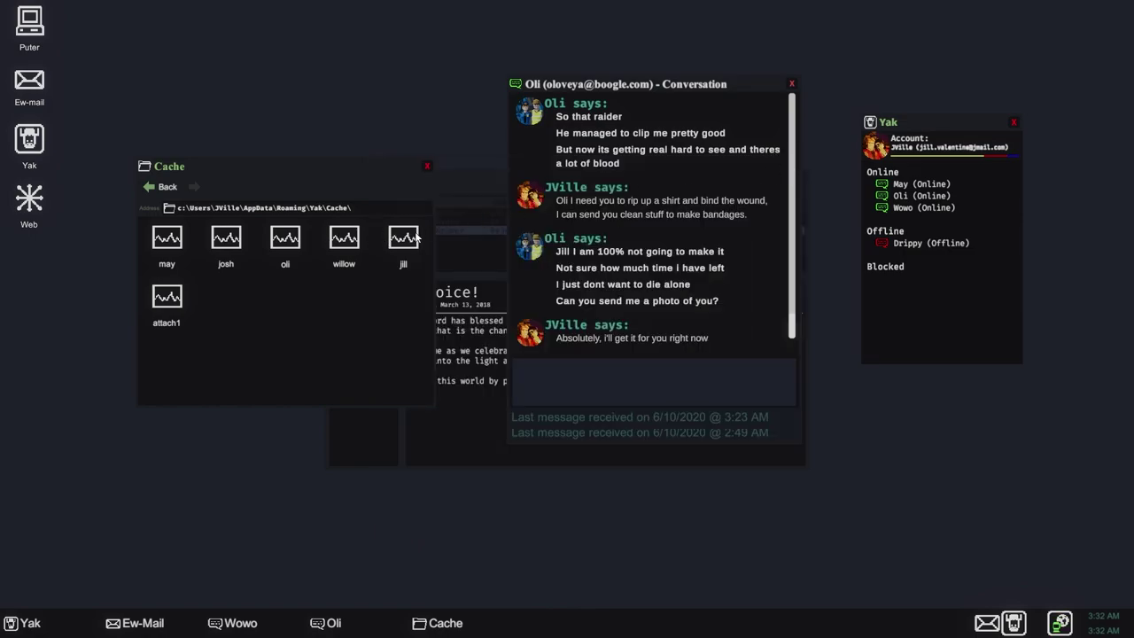
# - Preview the jill and attach1 images, then view jill once more
pyautogui.doubleClick(404, 238)
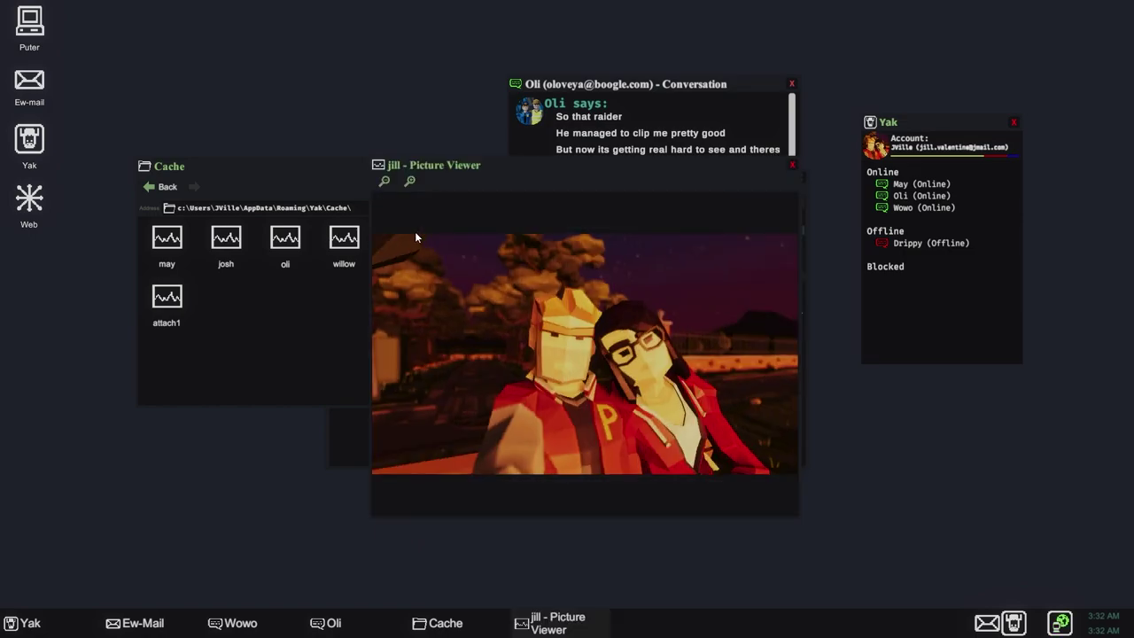
pyautogui.click(787, 161)
pyautogui.doubleClick(167, 306)
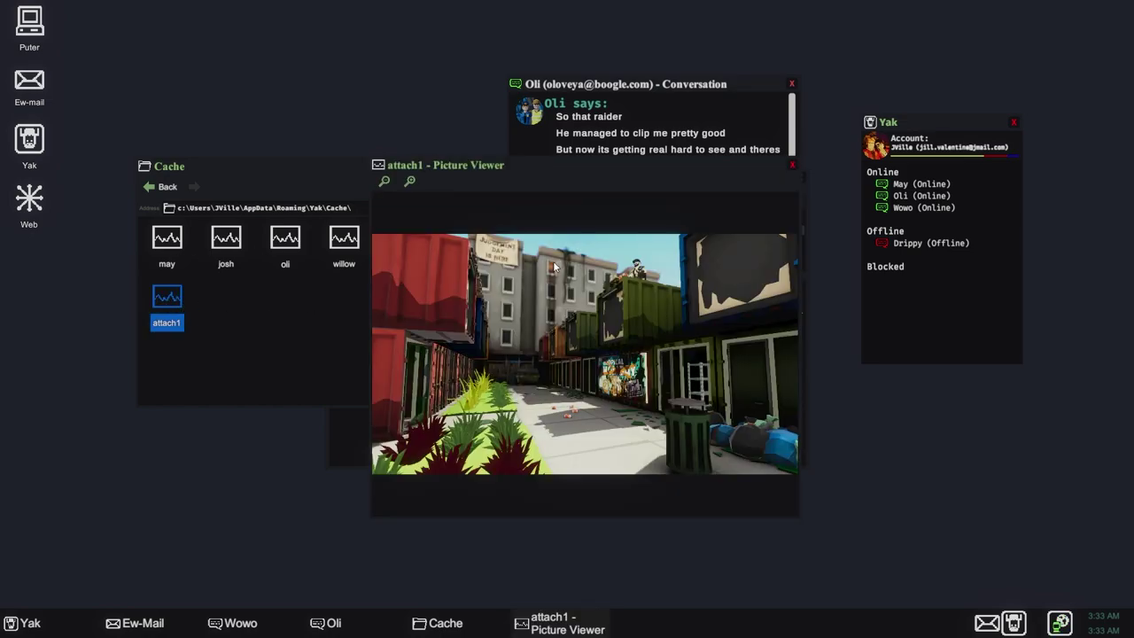
pyautogui.click(787, 162)
pyautogui.doubleClick(411, 260)
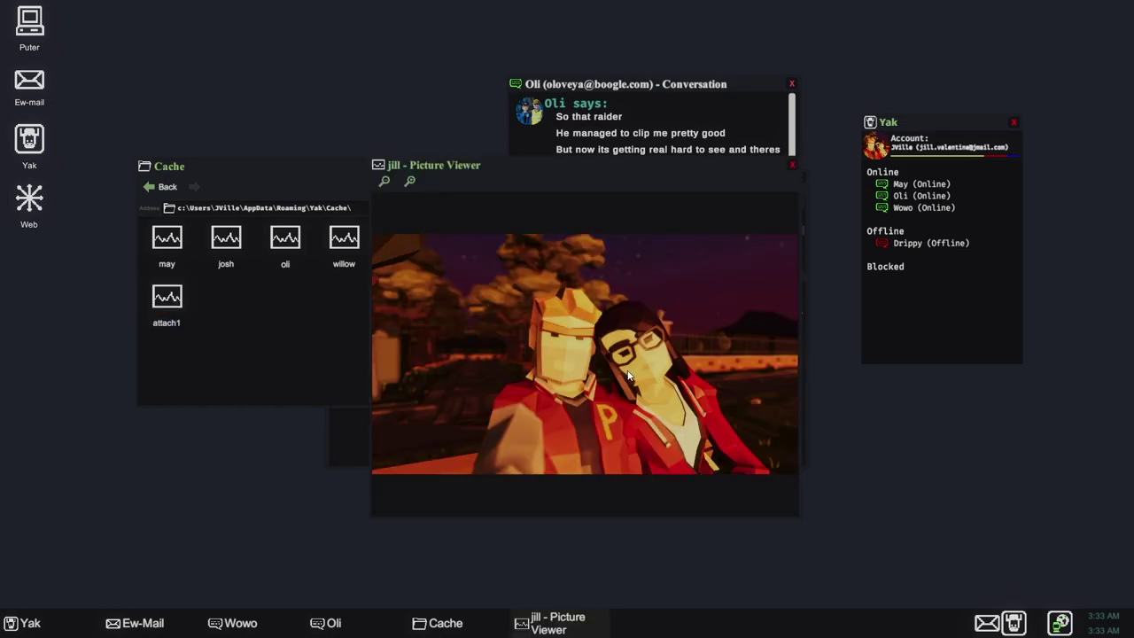
pyautogui.click(792, 165)
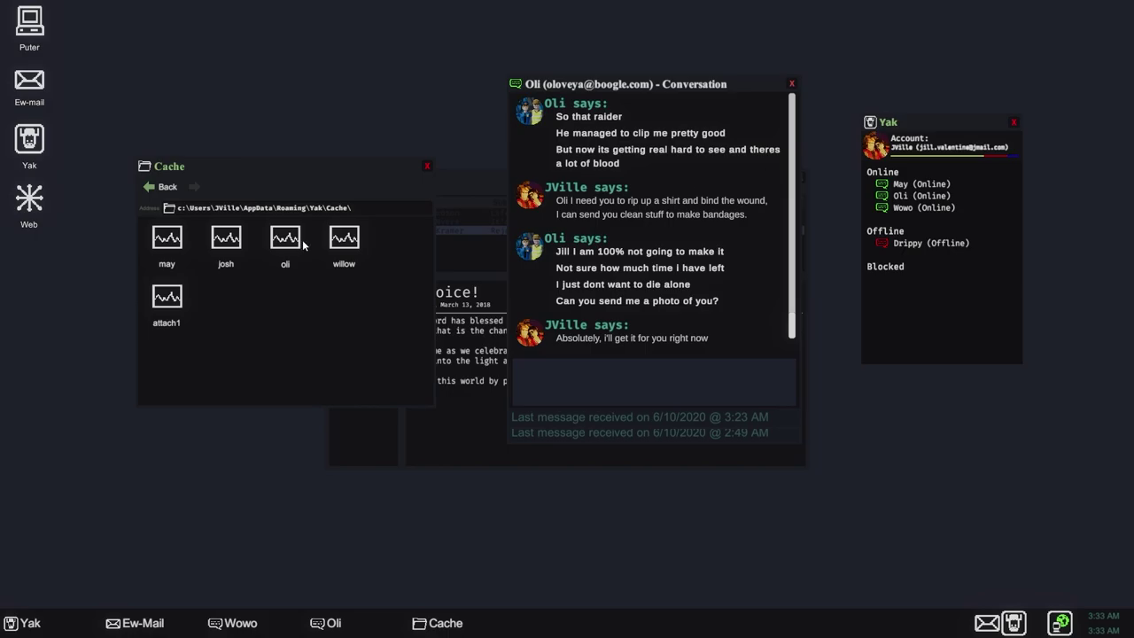
# - View the willow picture, leave the laptop, take the framed photo and open the bedroom door
pyautogui.doubleClick(344, 244)
pyautogui.press('Escape')
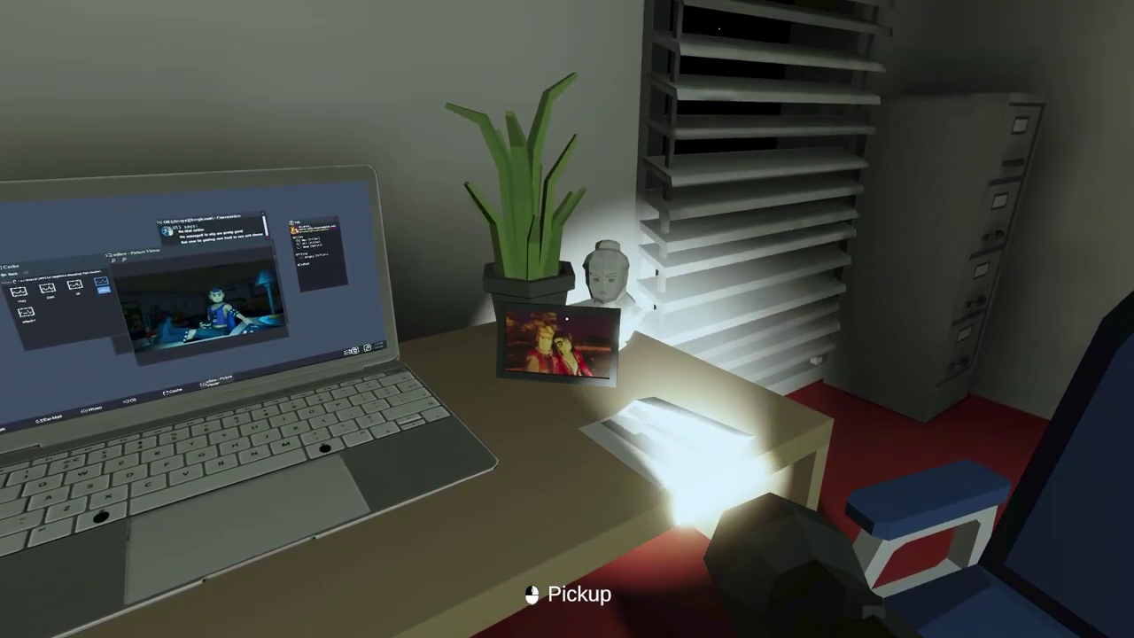
pyautogui.click(567, 319)
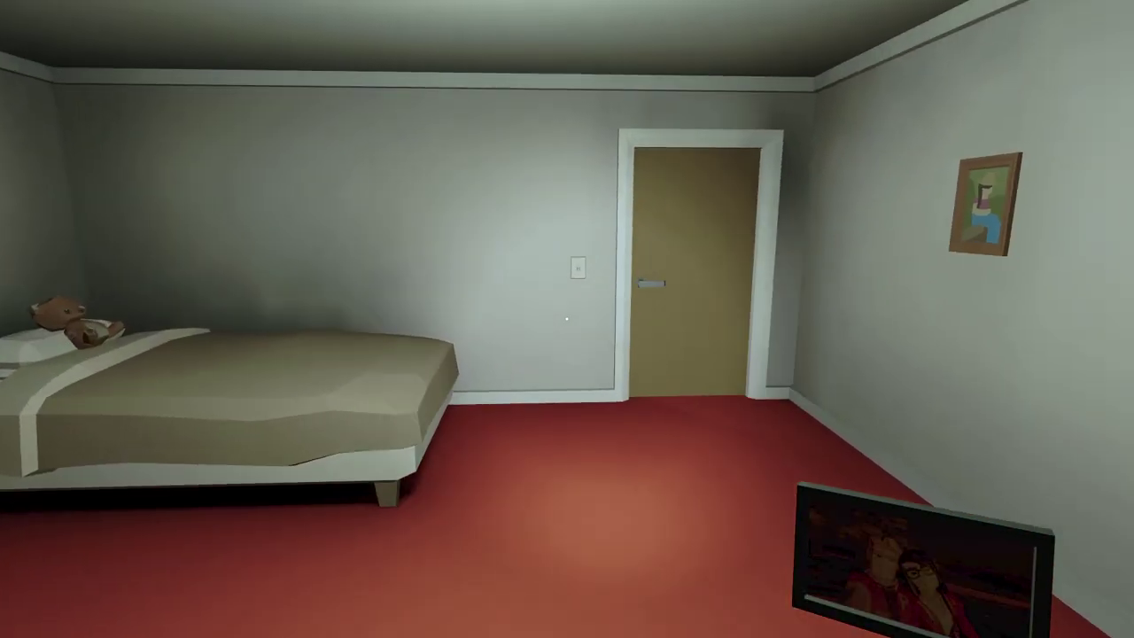
pyautogui.click(567, 319)
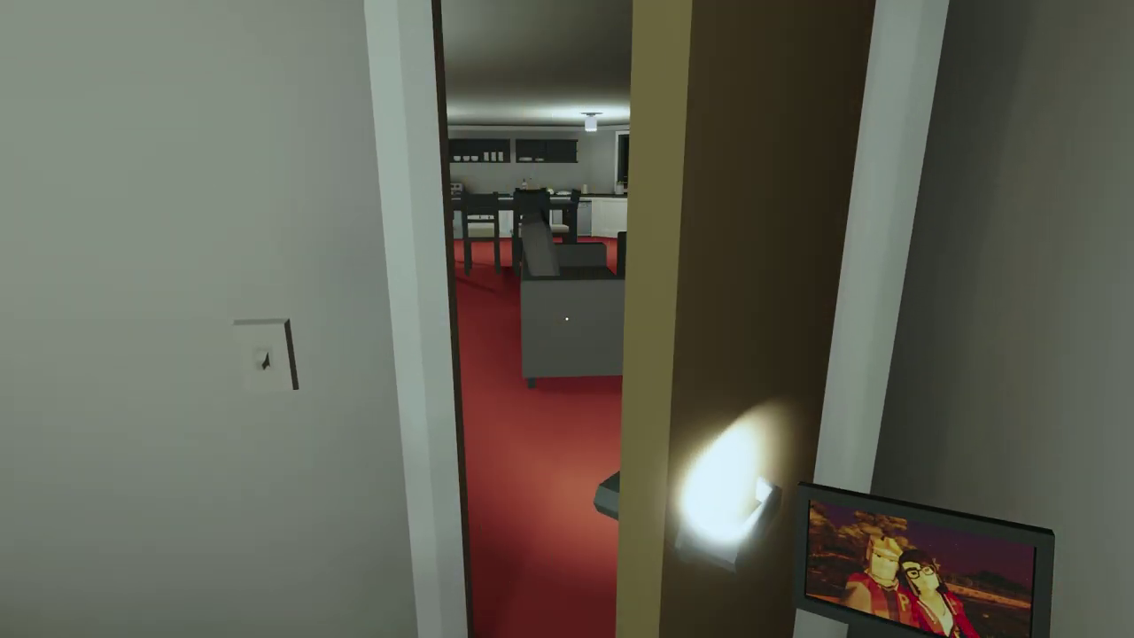
# - Move the blocking chair away from the front door and open it
pyautogui.press('w')
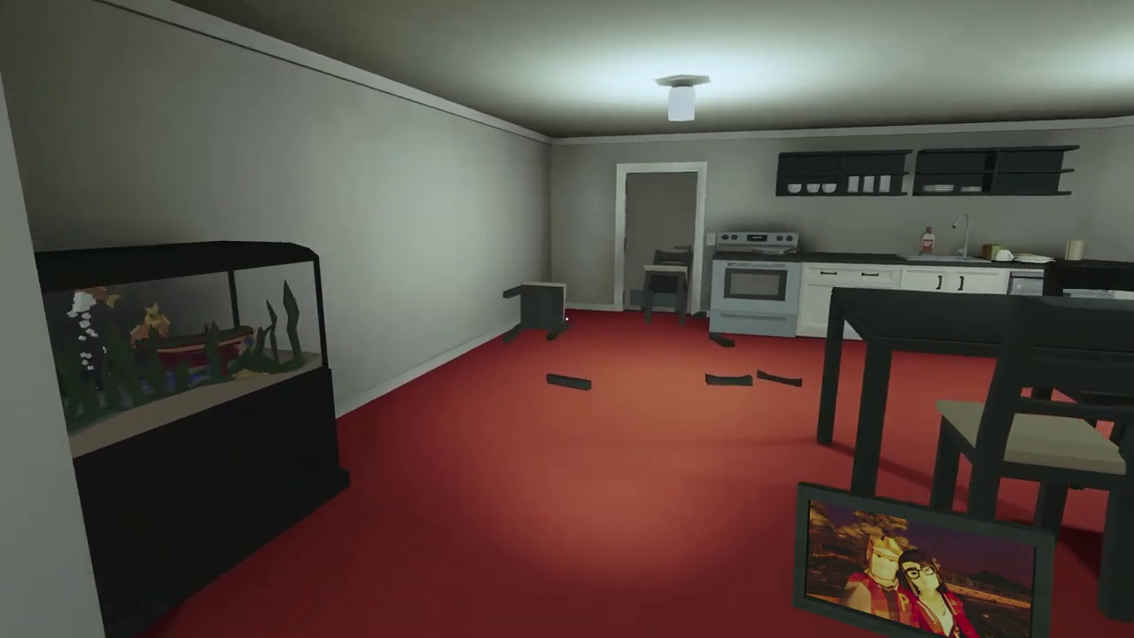
pyautogui.press('w')
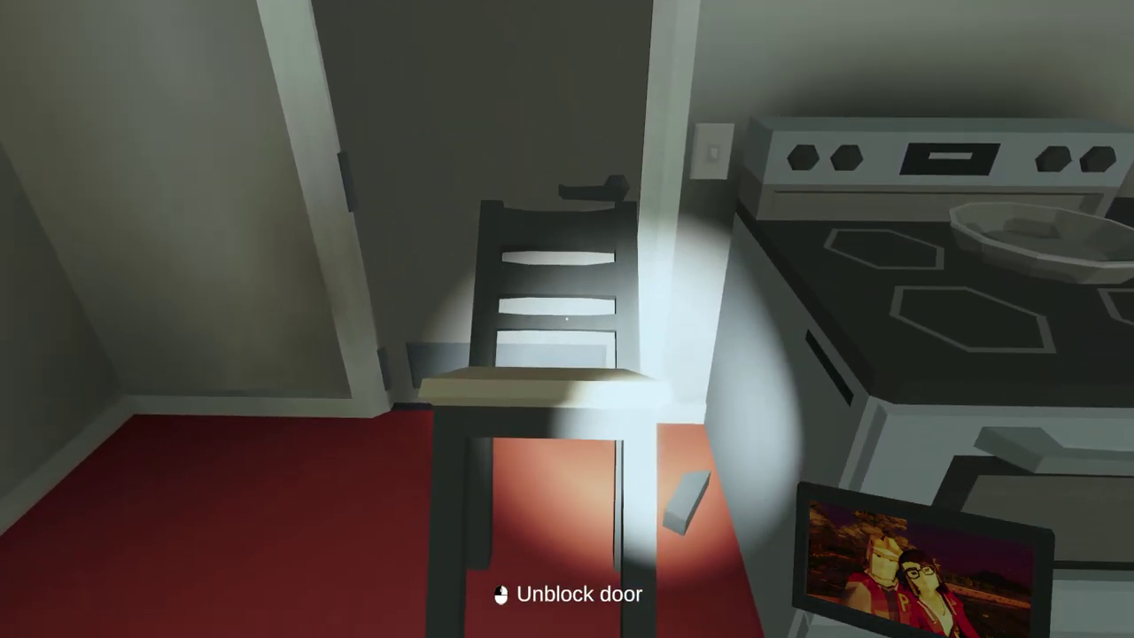
pyautogui.click(567, 319)
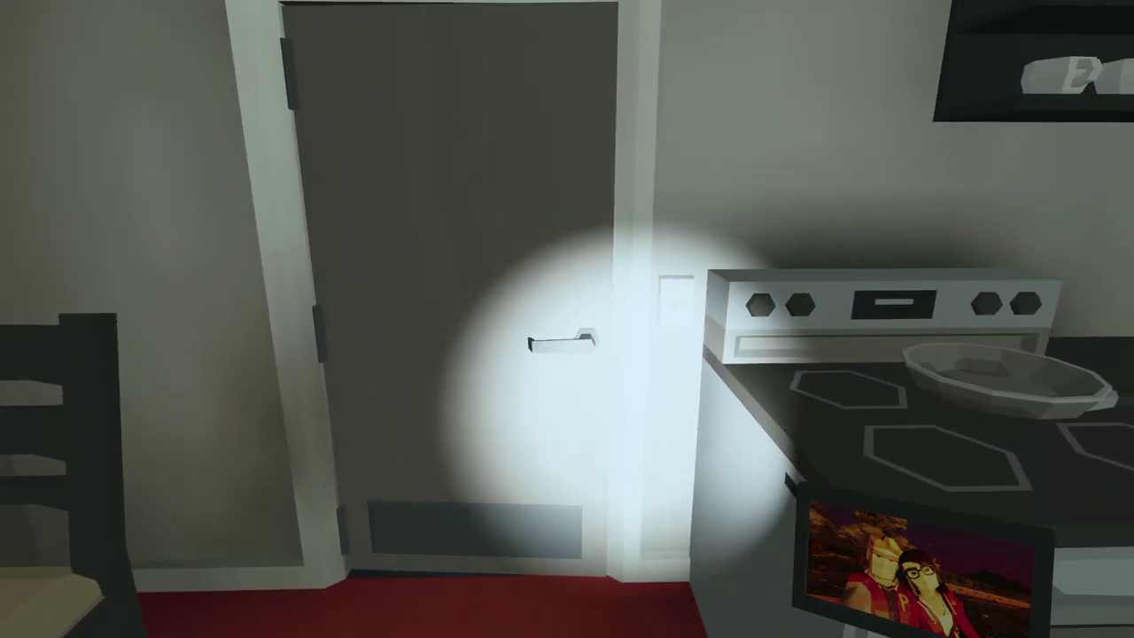
pyautogui.click(567, 319)
# - Cross the corridor and the green apartment onto the balcony, up to the hanging basket
pyautogui.press('w')
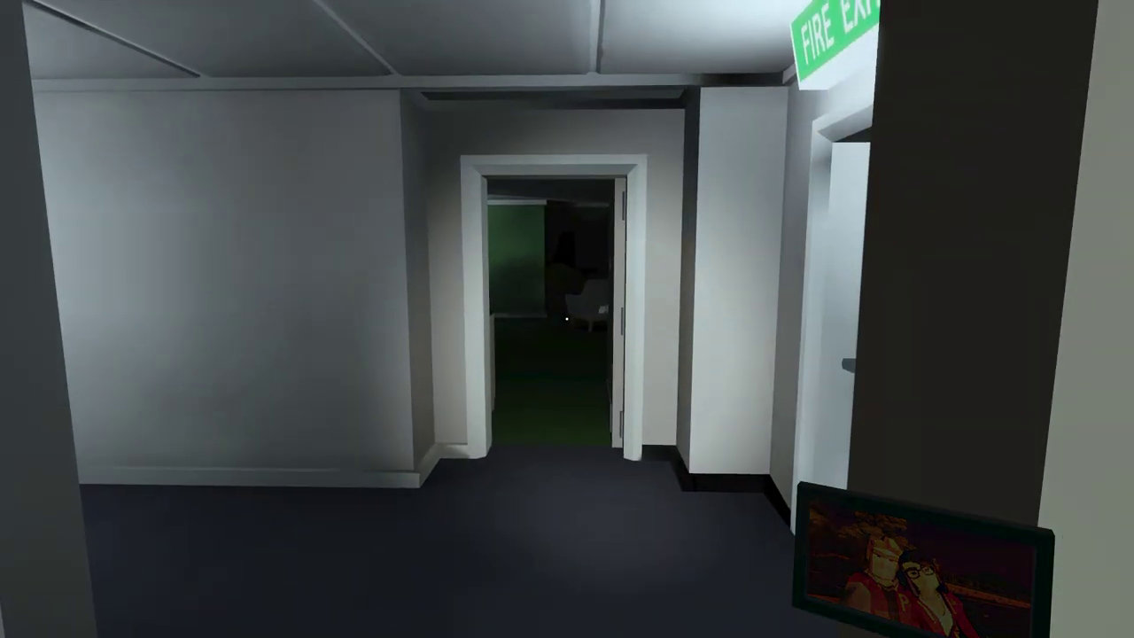
pyautogui.press('w')
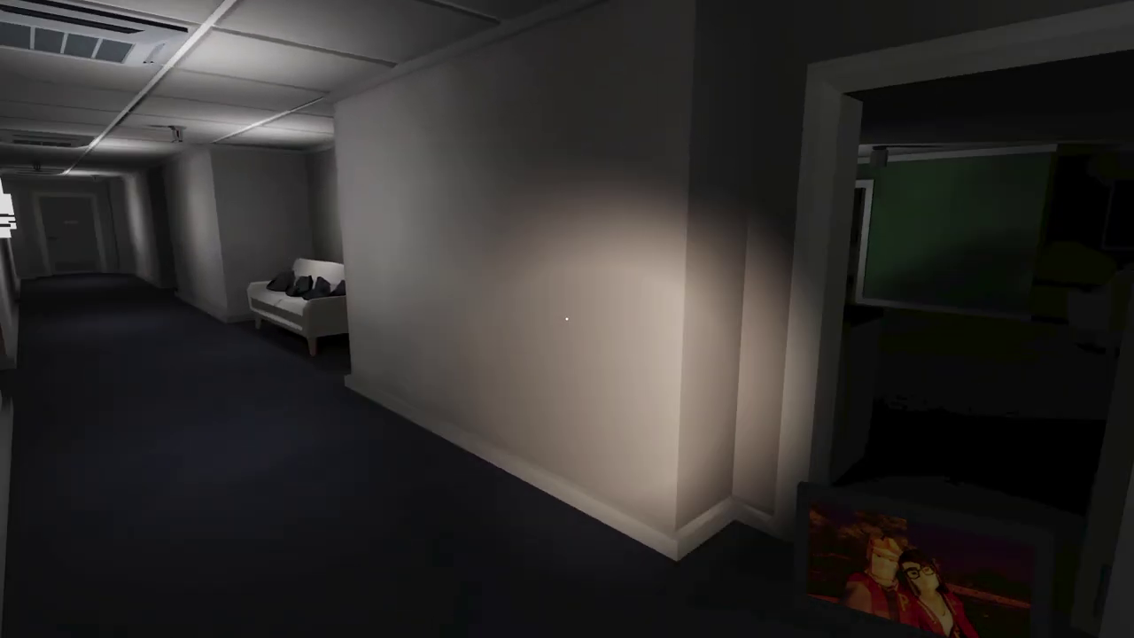
pyautogui.press('w')
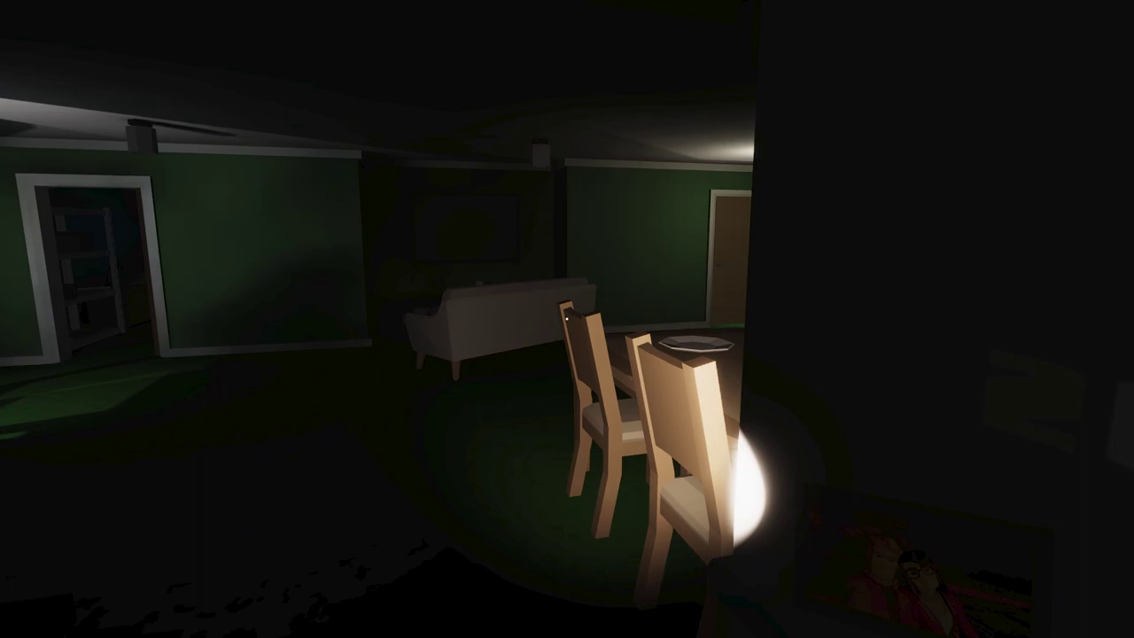
pyautogui.press('w')
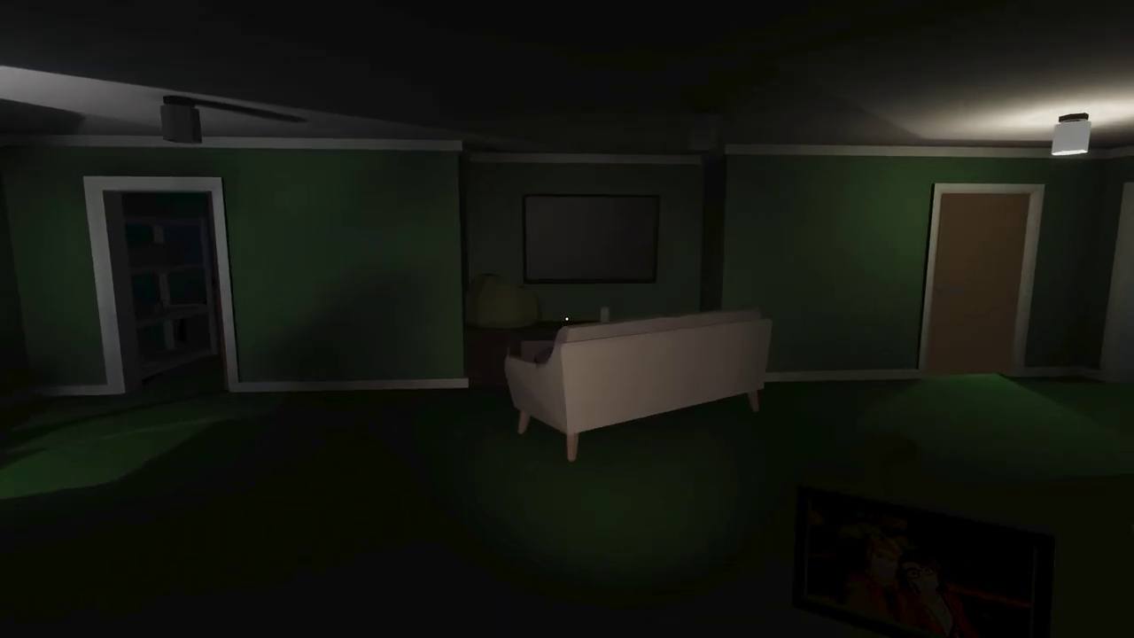
pyautogui.press('w')
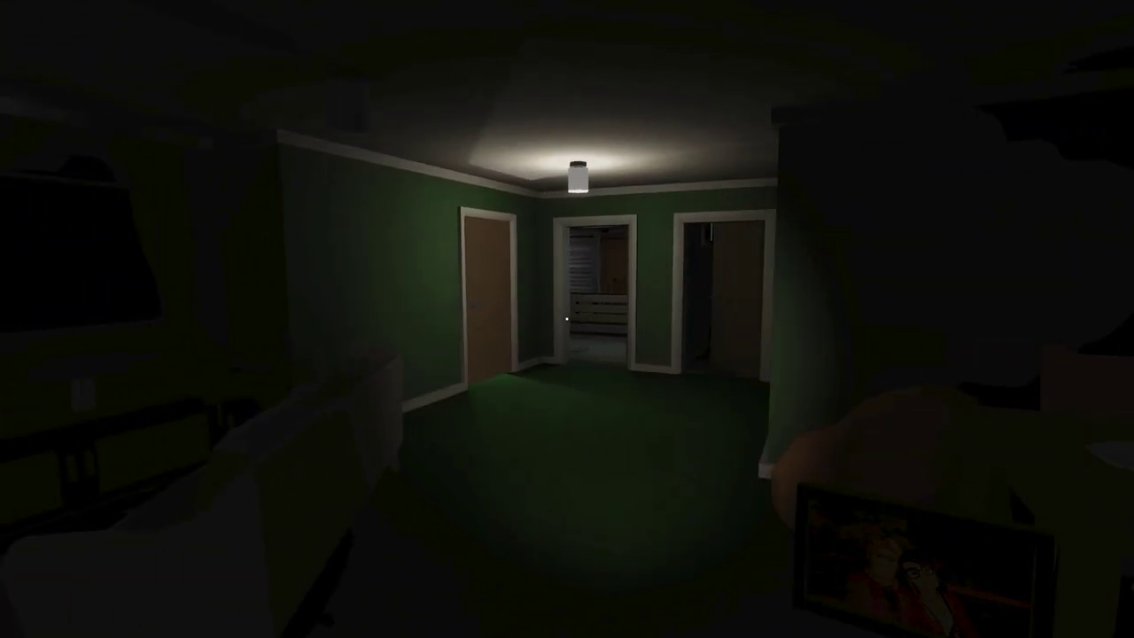
pyautogui.press('w')
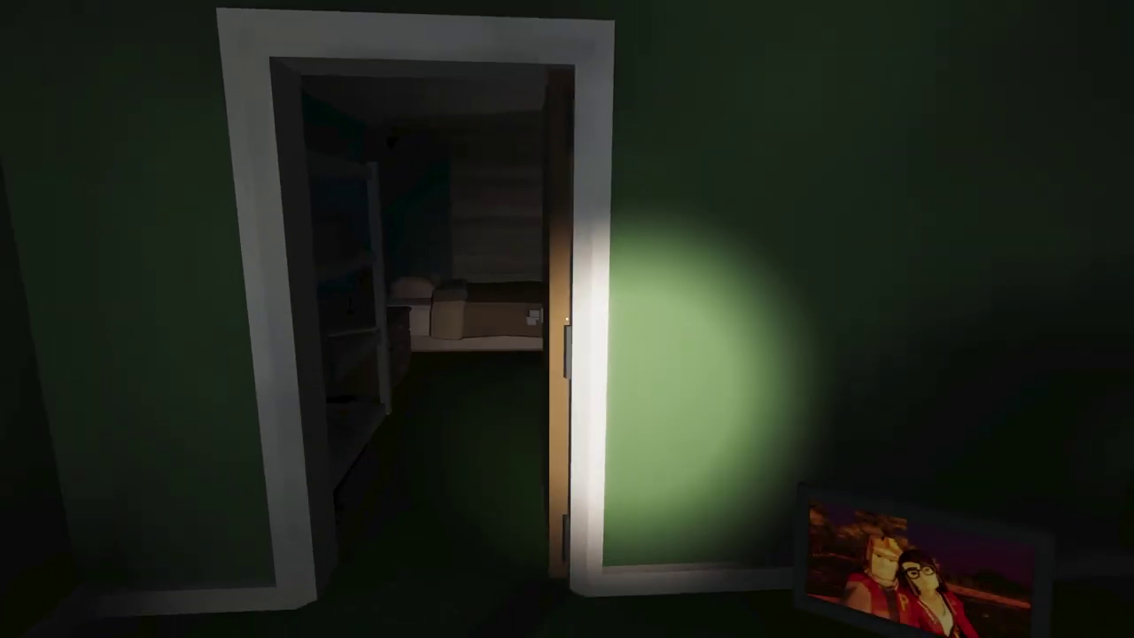
pyautogui.click(567, 319)
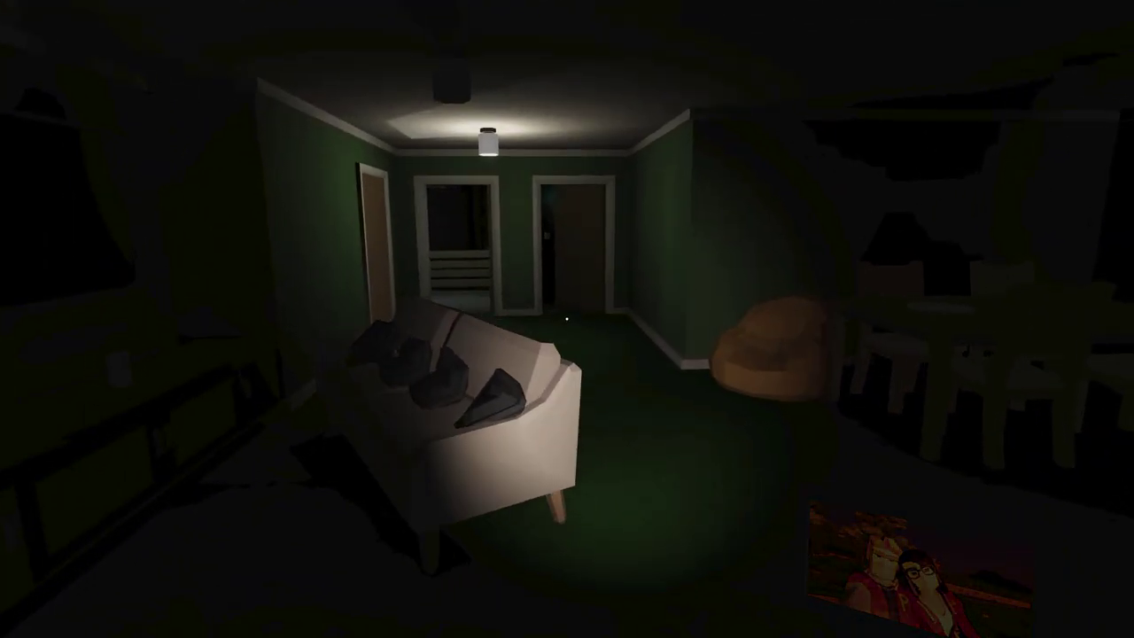
pyautogui.press('w')
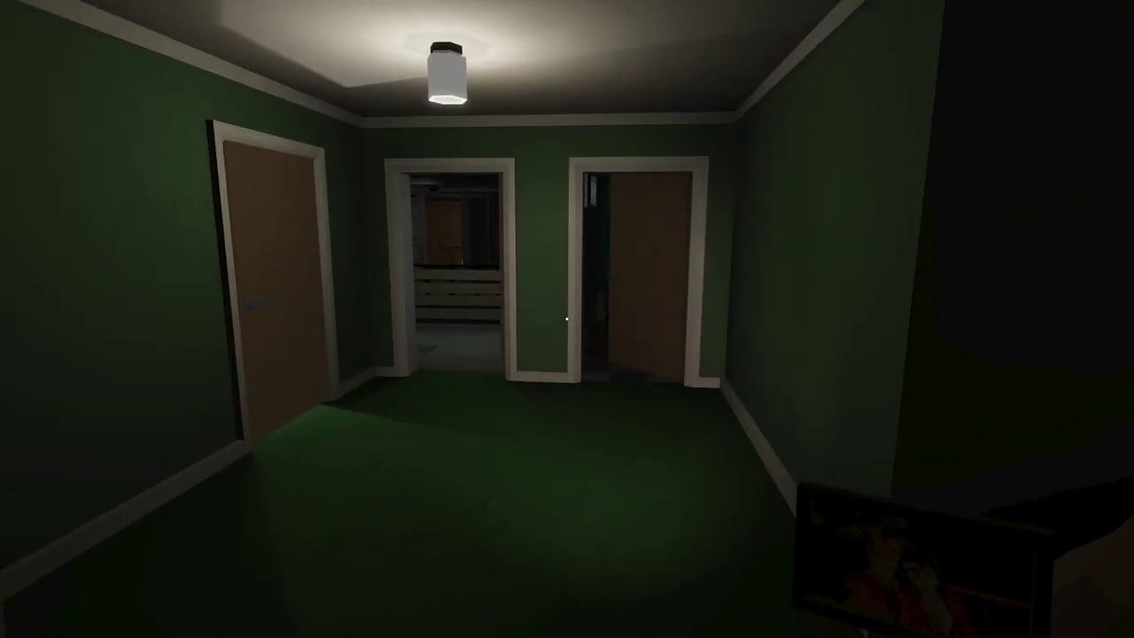
pyautogui.press('w')
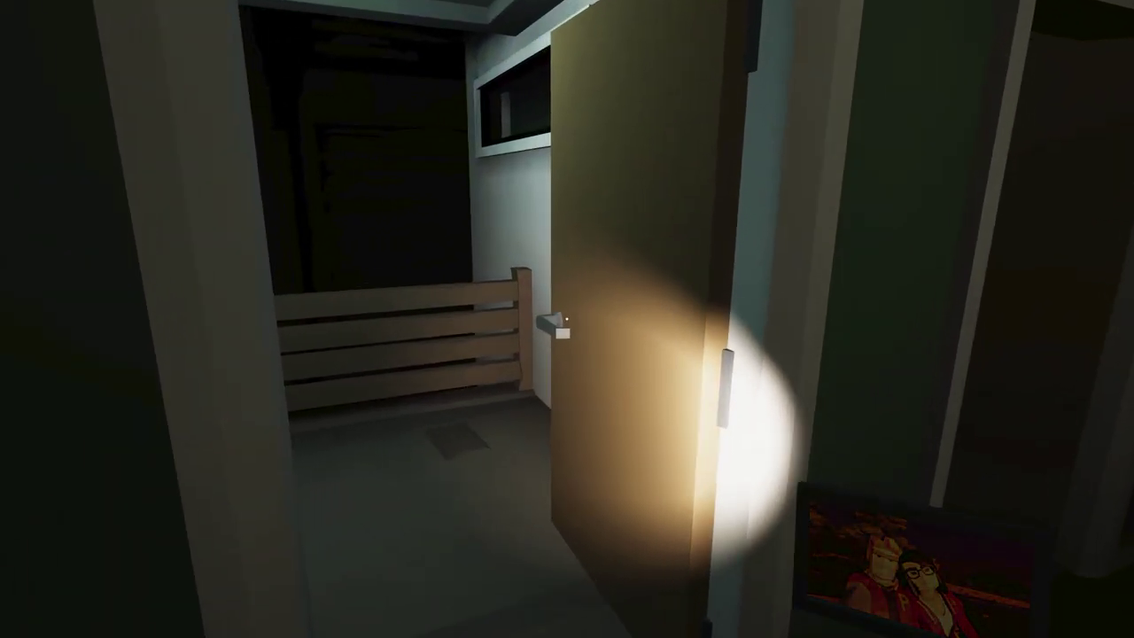
pyautogui.press('w')
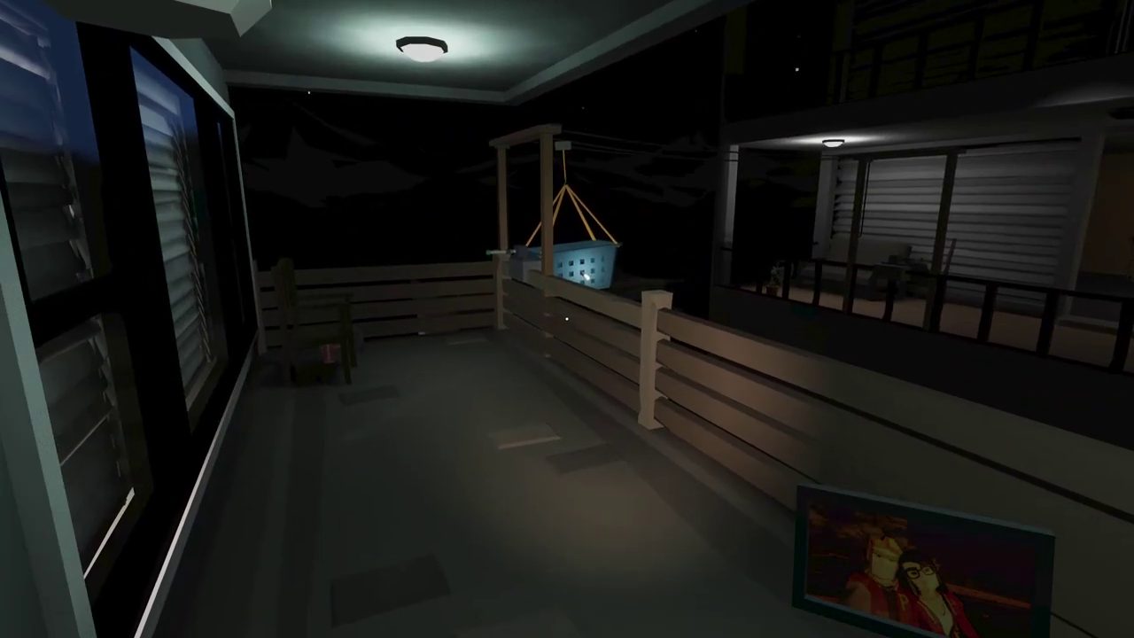
pyautogui.press('w')
pyautogui.press('w')
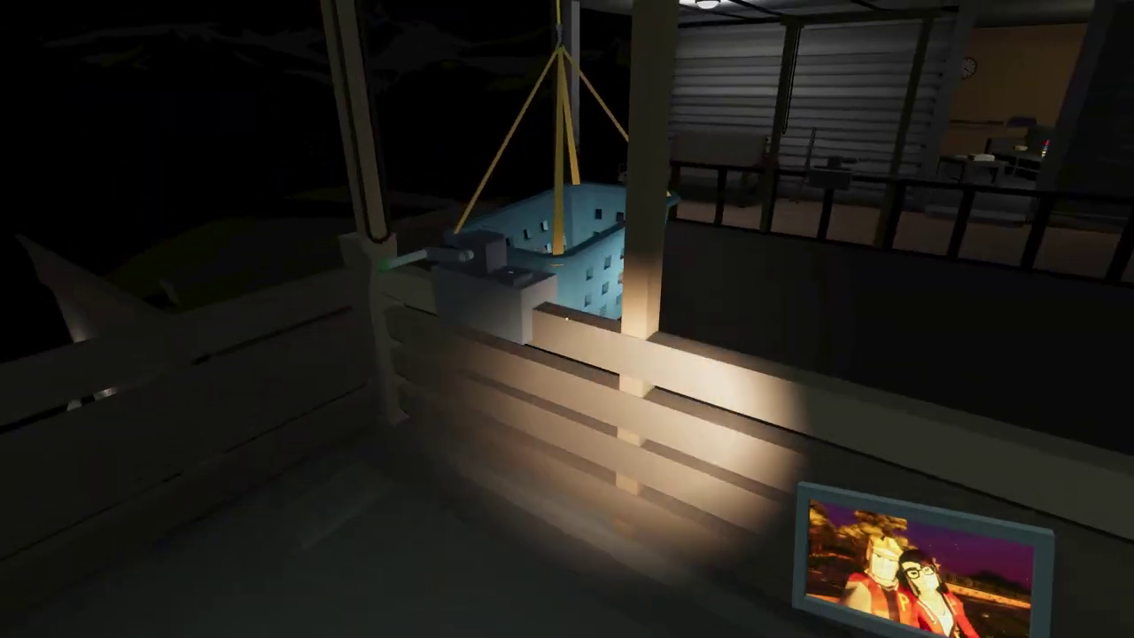
pyautogui.press('w')
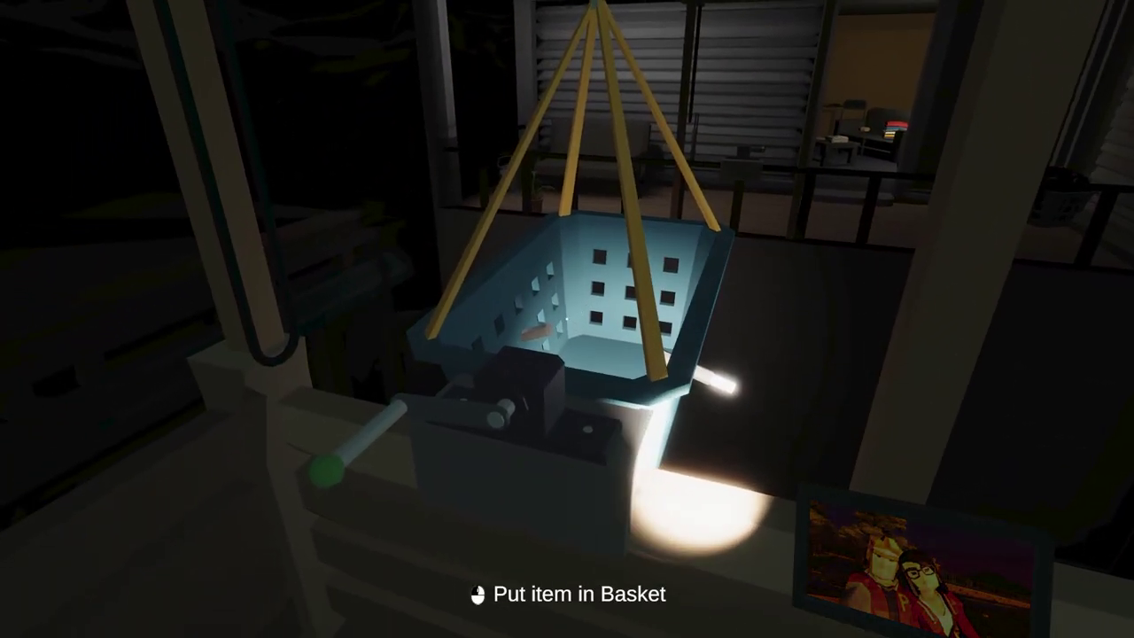
# - Put the framed photo in the basket and crank it over to the neighbouring balcony
pyautogui.click(567, 319)
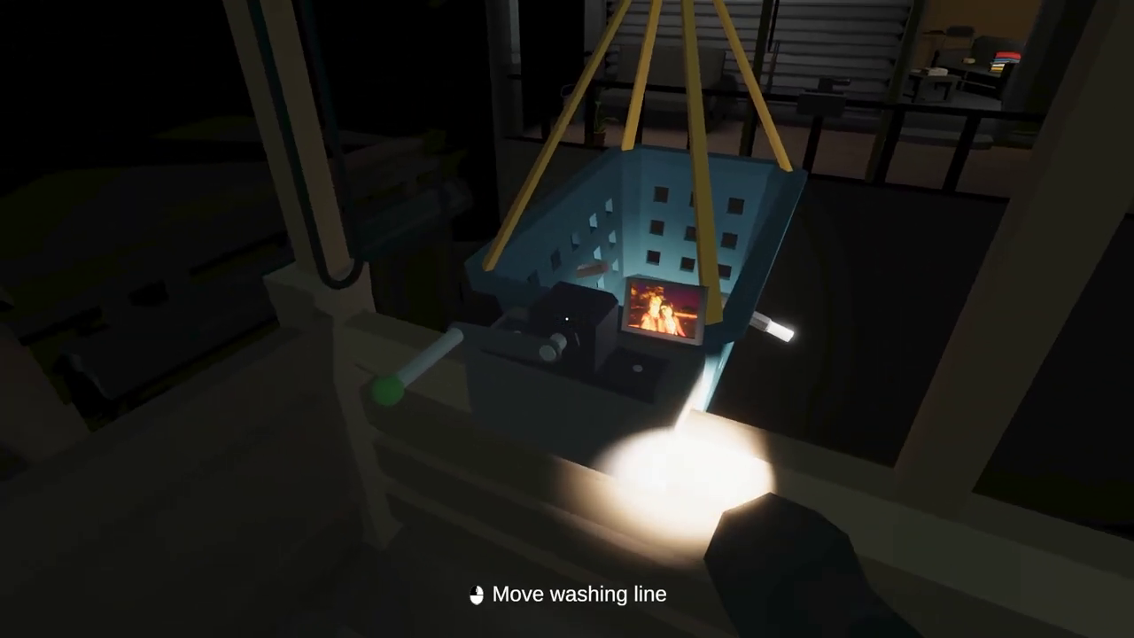
pyautogui.click(567, 319)
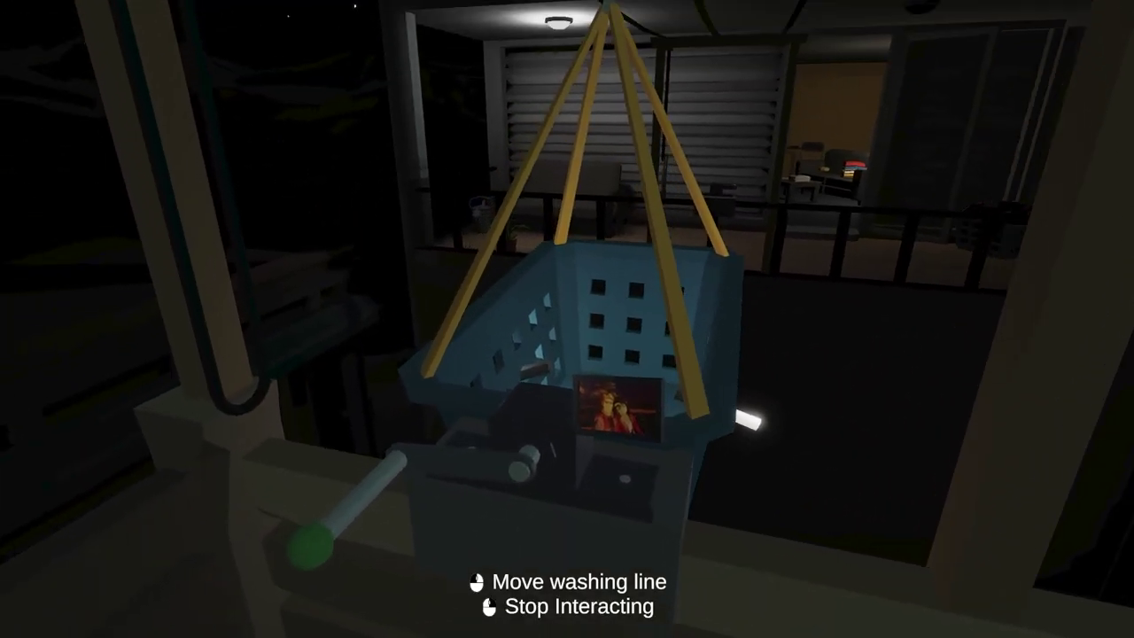
pyautogui.click(567, 319)
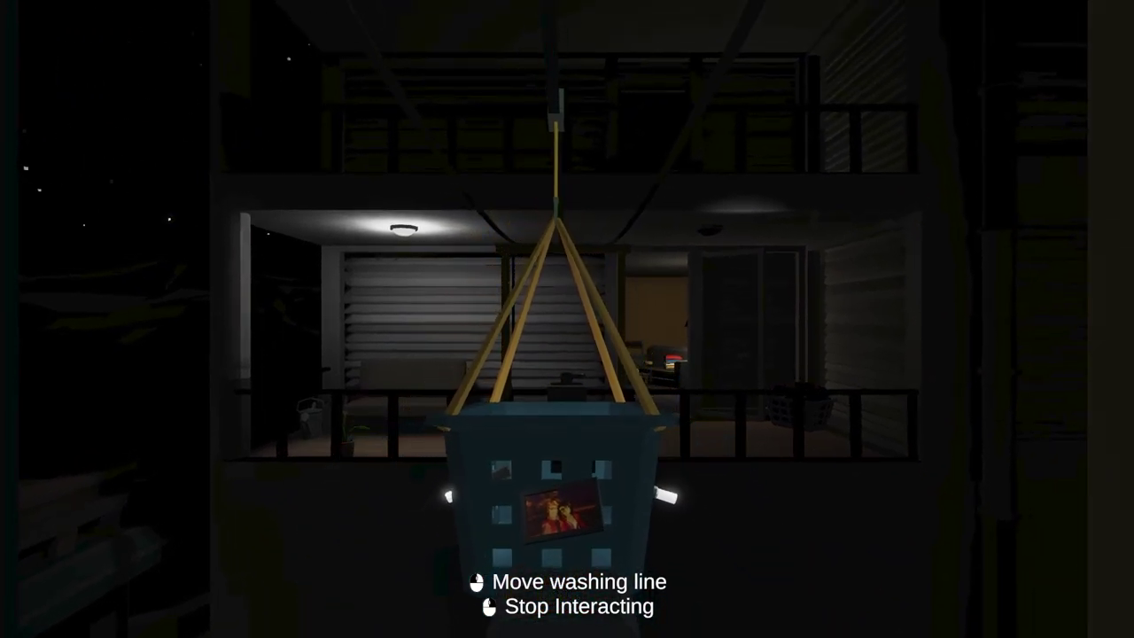
pyautogui.click(567, 319)
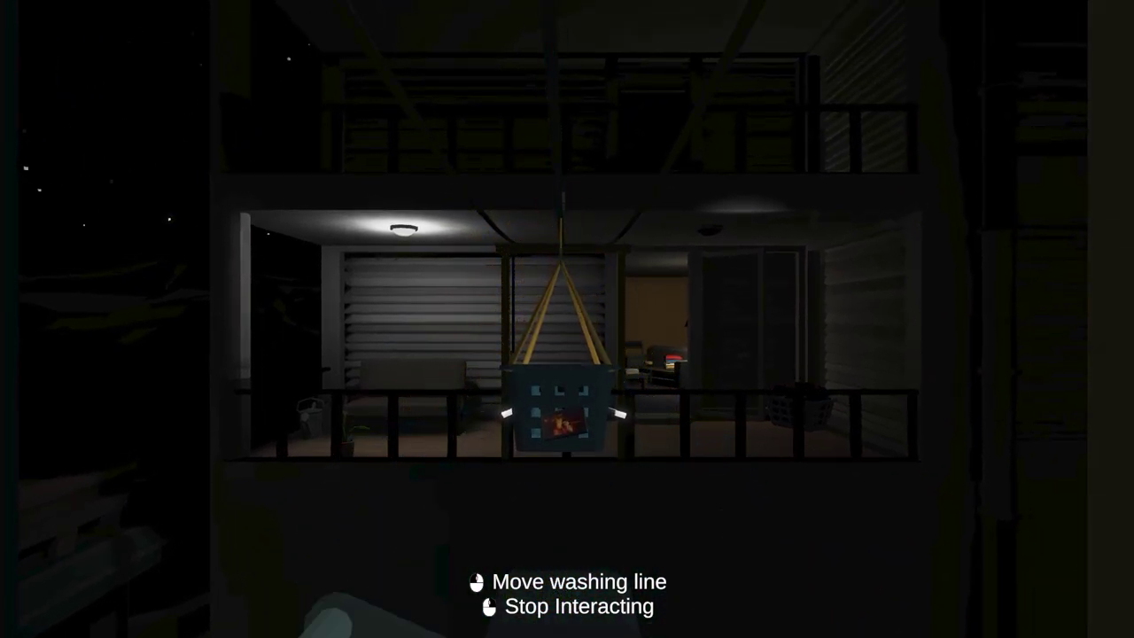
pyautogui.click(566, 319)
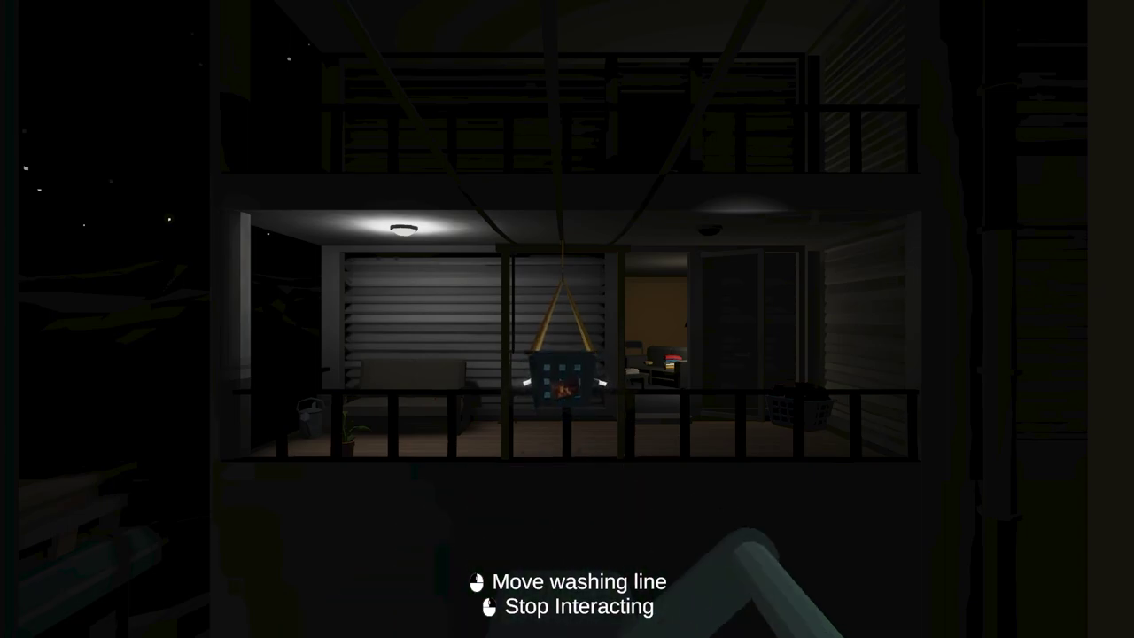
pyautogui.rightClick(567, 319)
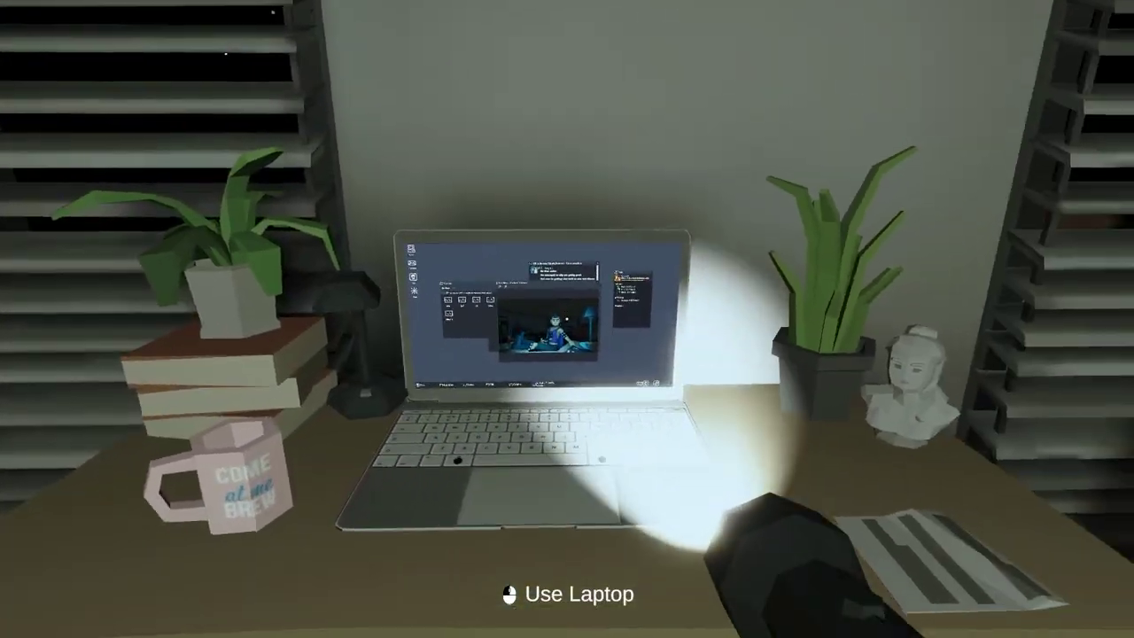
# - Back on the laptop, close the willow picture and Cache folder and send 'It's there now'
pyautogui.click(567, 319)
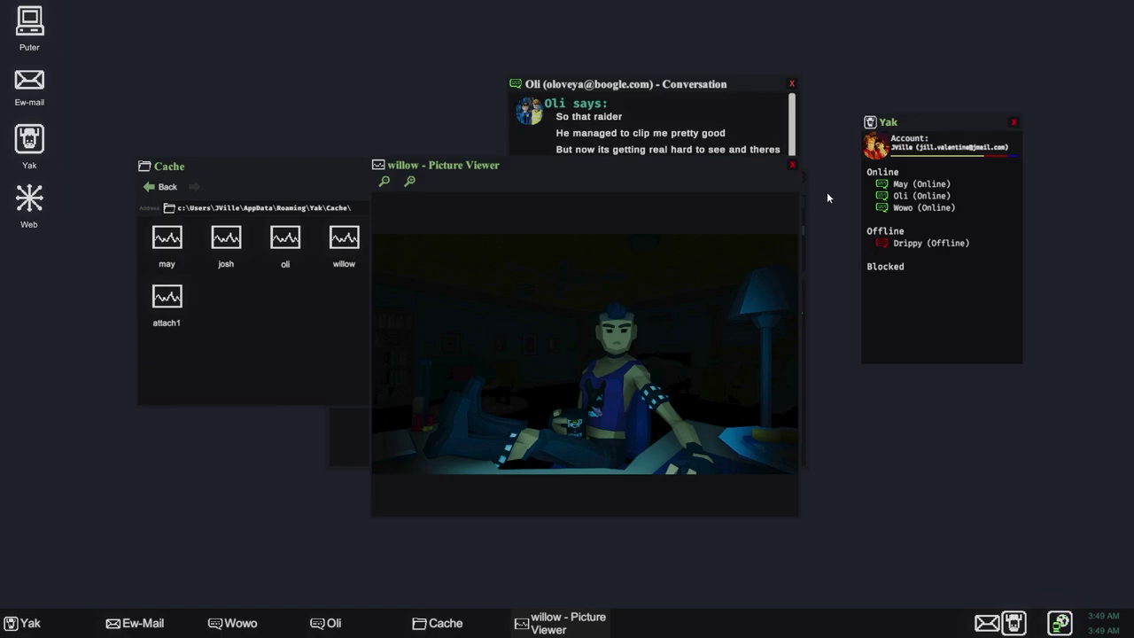
pyautogui.click(794, 166)
pyautogui.click(662, 365)
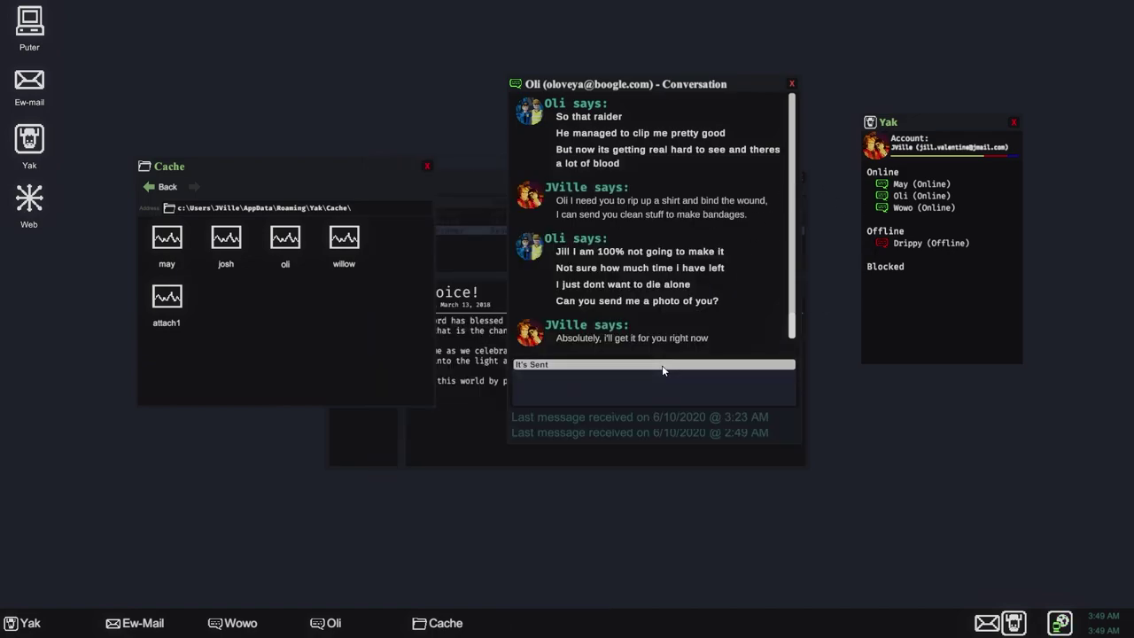
pyautogui.click(427, 166)
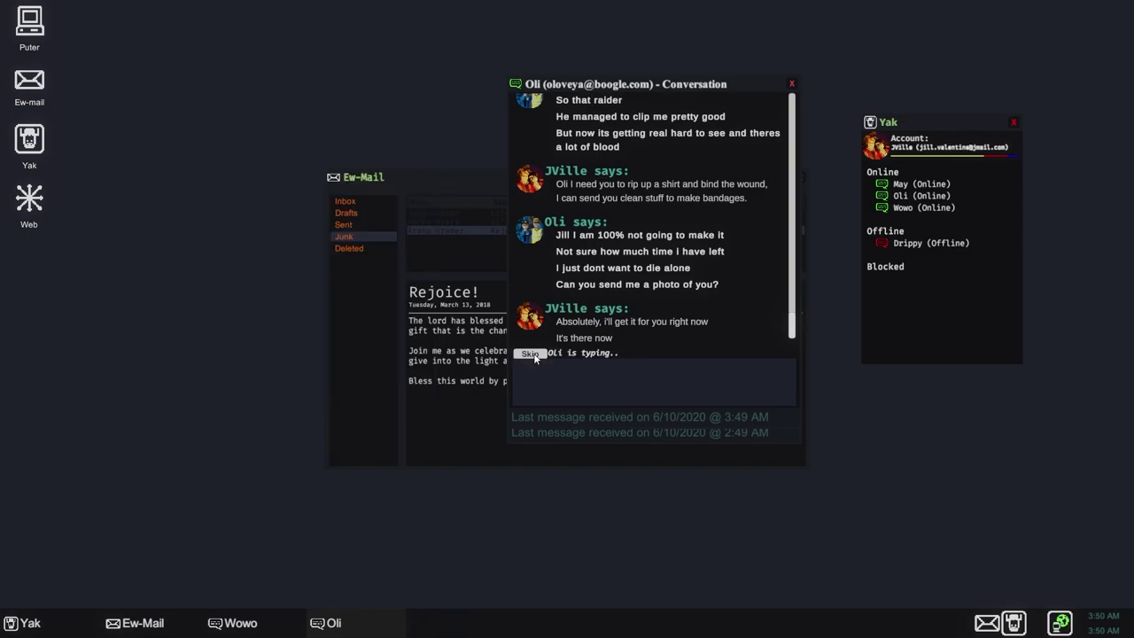
# - Tell Oli to save his strength and advance the chat to the 'I'm coming' reply
pyautogui.click(530, 354)
pyautogui.click(529, 354)
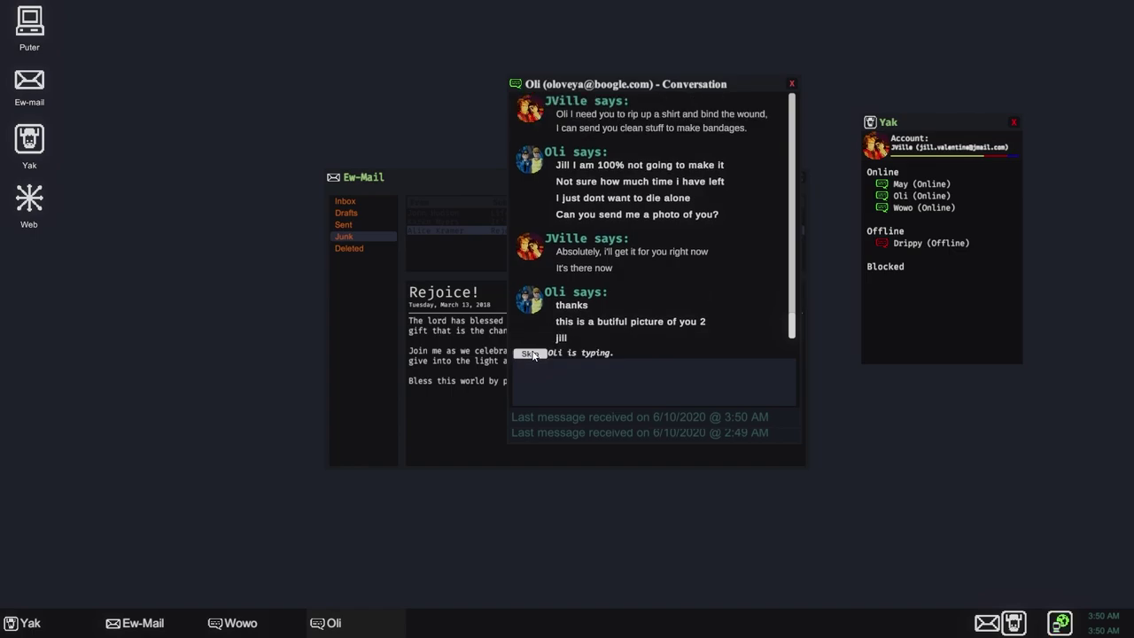
pyautogui.click(529, 354)
pyautogui.click(530, 354)
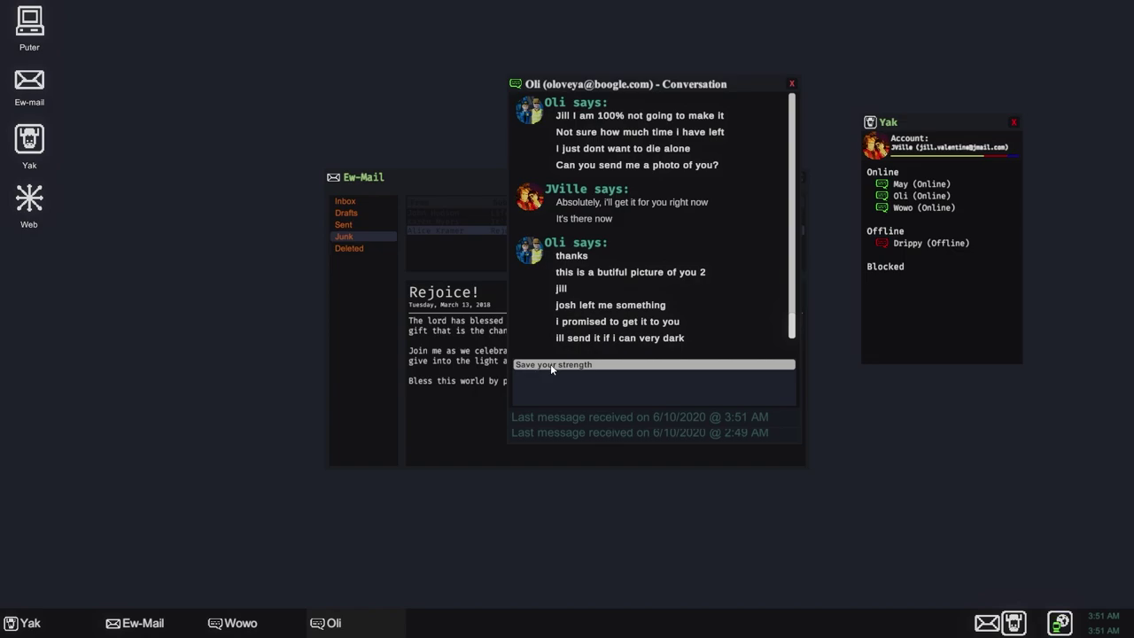
pyautogui.click(550, 363)
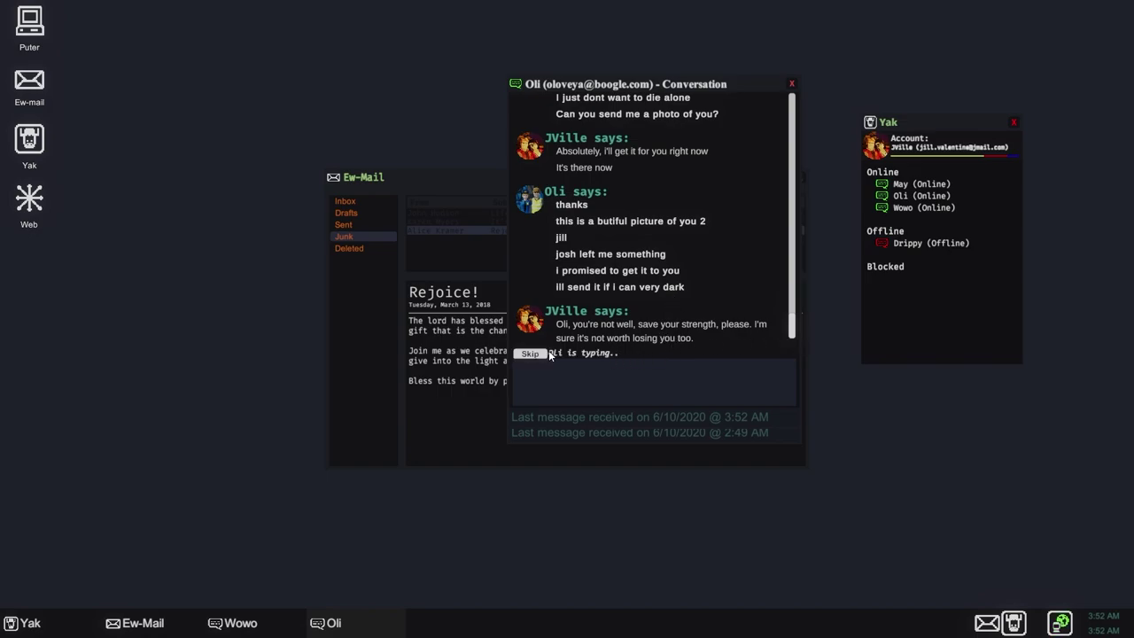
pyautogui.click(532, 354)
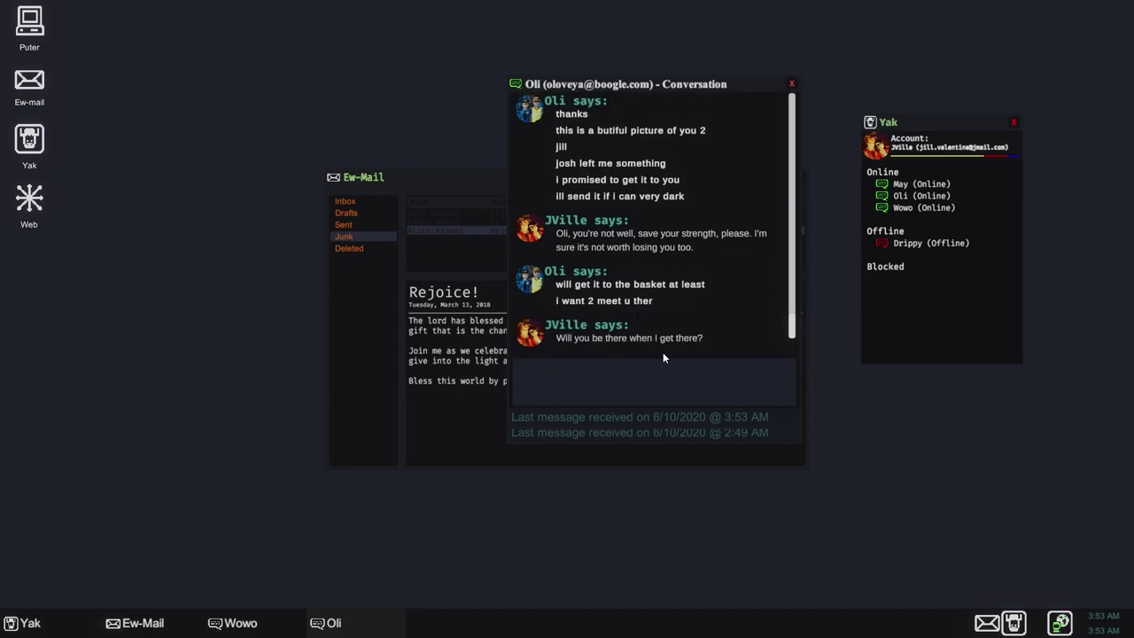
pyautogui.click(536, 354)
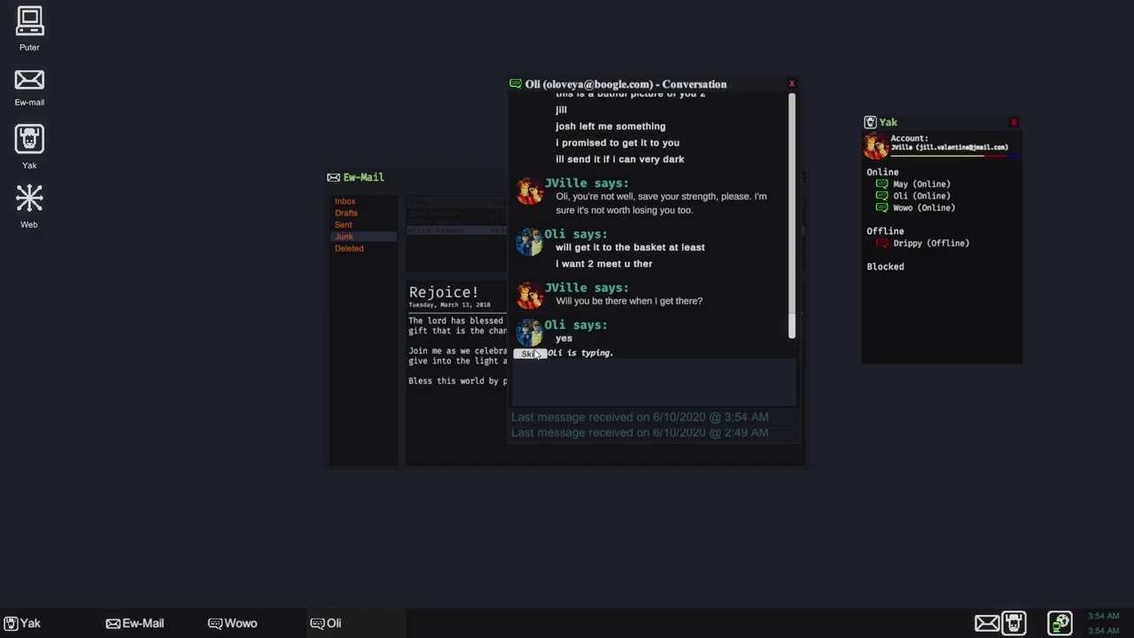
pyautogui.click(534, 352)
pyautogui.click(545, 363)
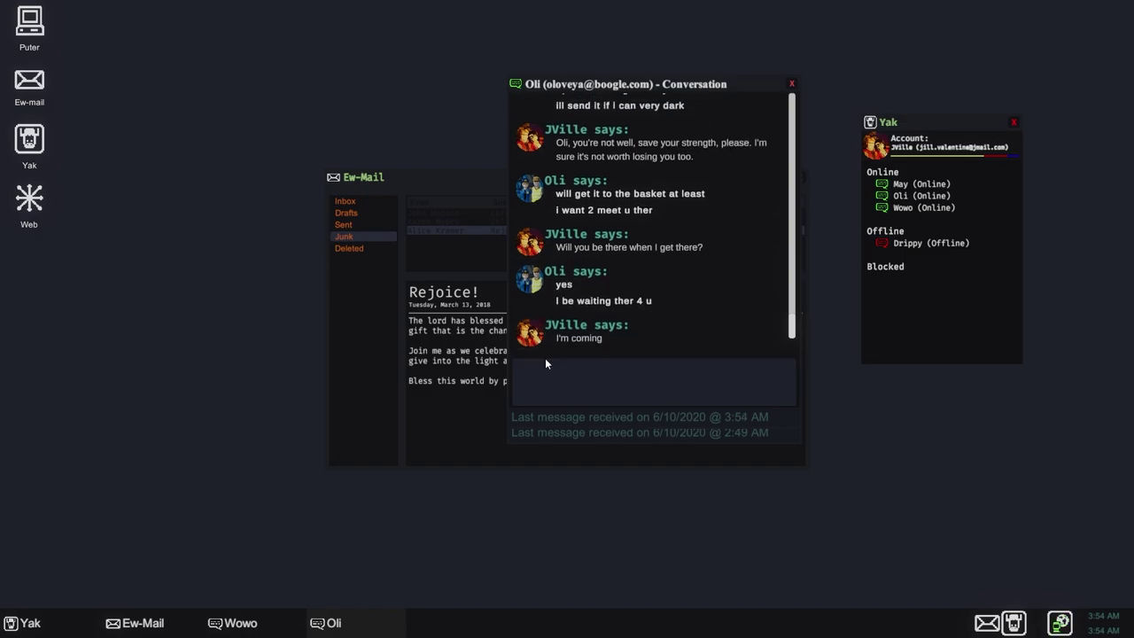
# - Leave the laptop, move the chair aside and walk through both apartments onto the balcony
pyautogui.press('Escape')
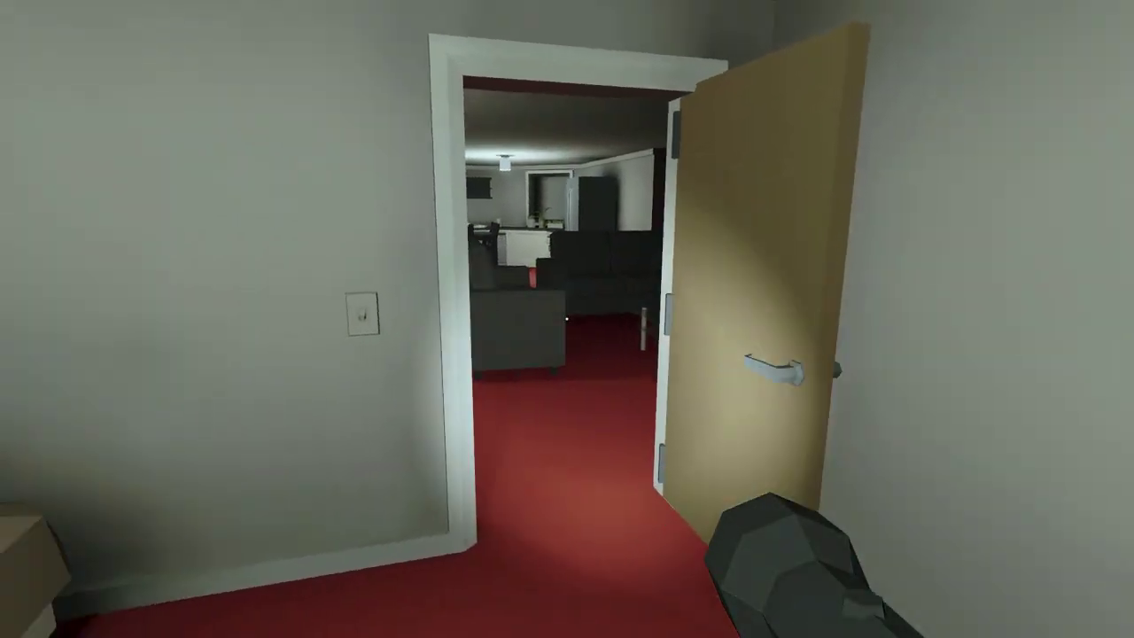
pyautogui.press('w')
pyautogui.press('w')
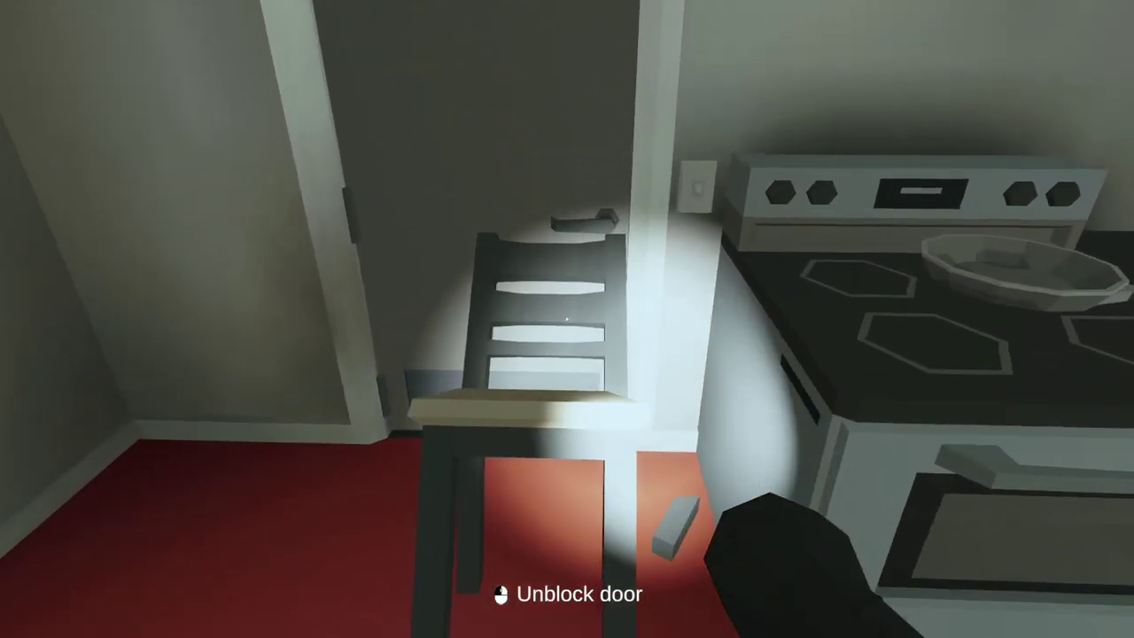
pyautogui.click(567, 319)
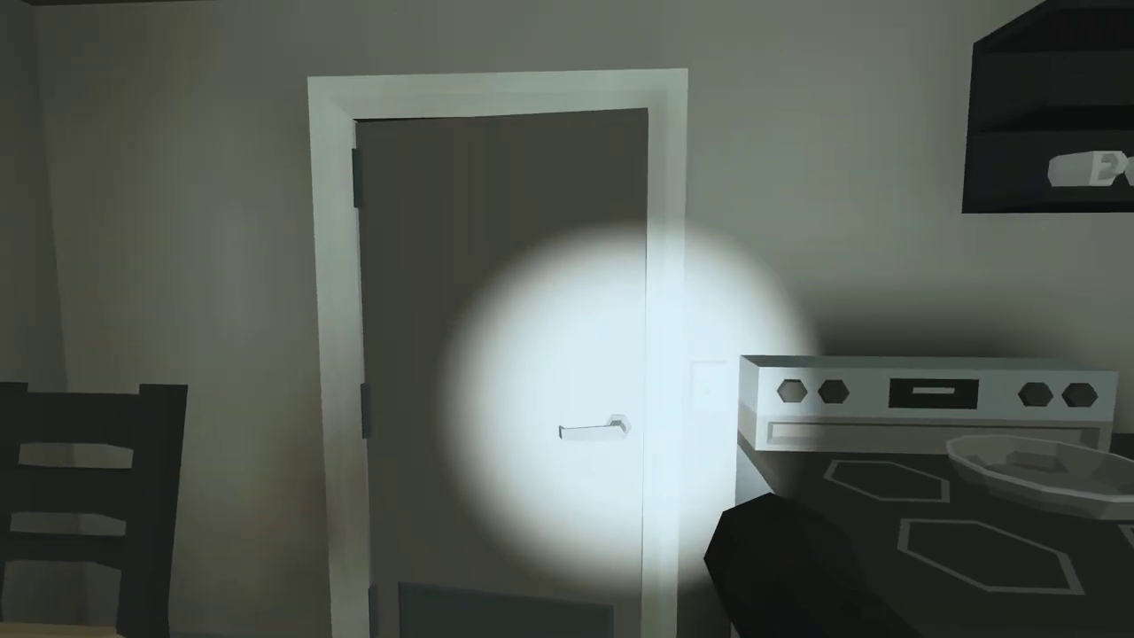
pyautogui.click(567, 318)
pyautogui.press('w')
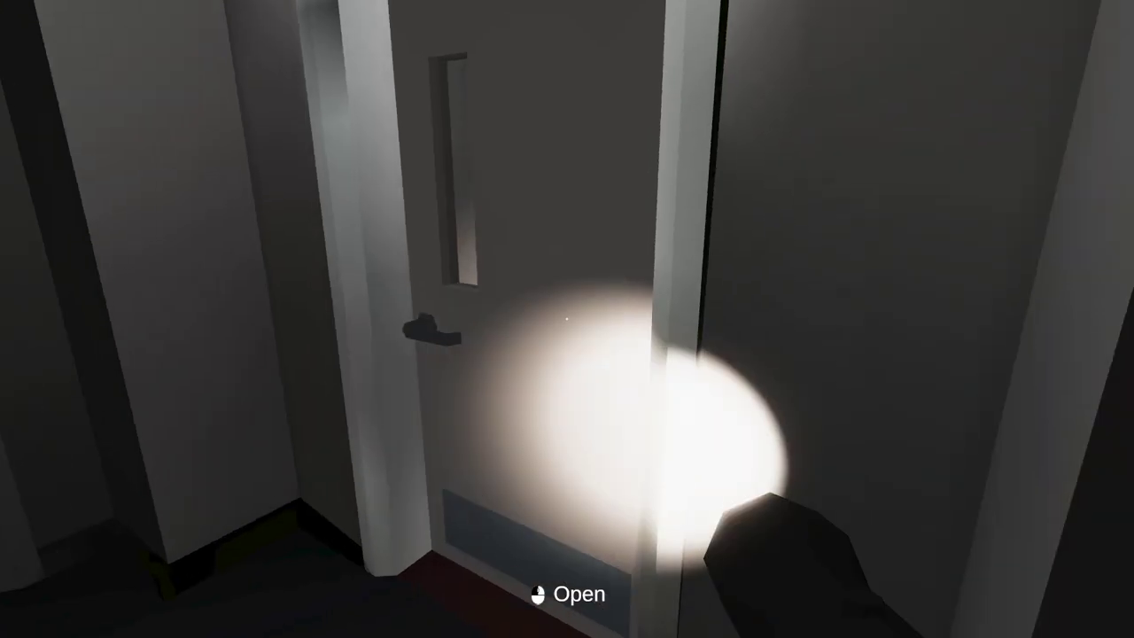
pyautogui.click(567, 318)
pyautogui.press('w')
pyautogui.press('w')
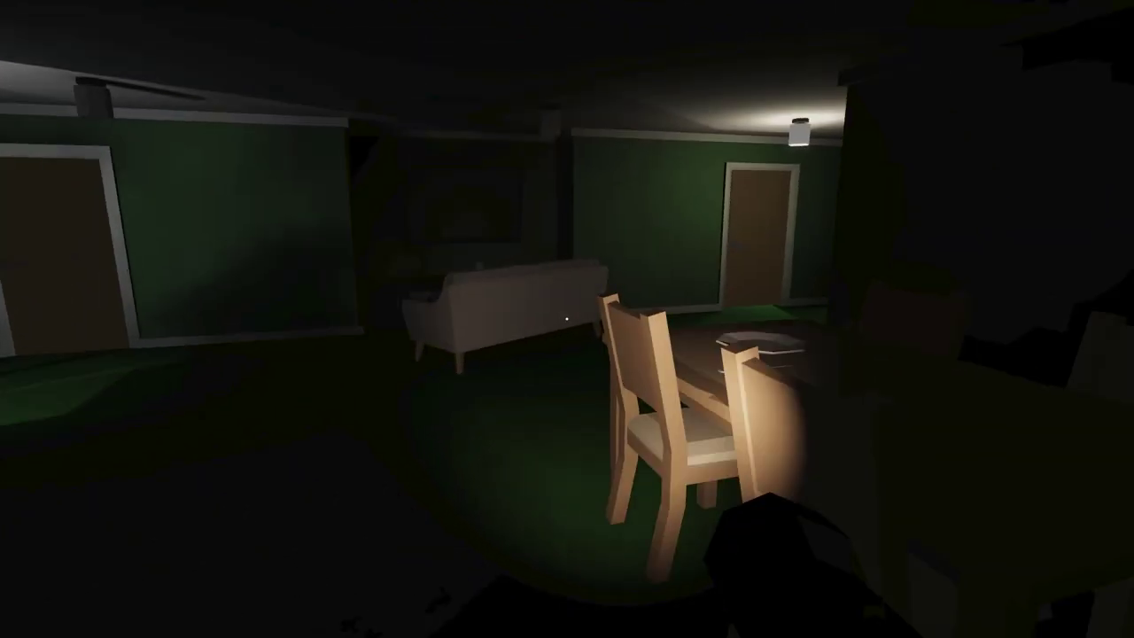
pyautogui.press('w')
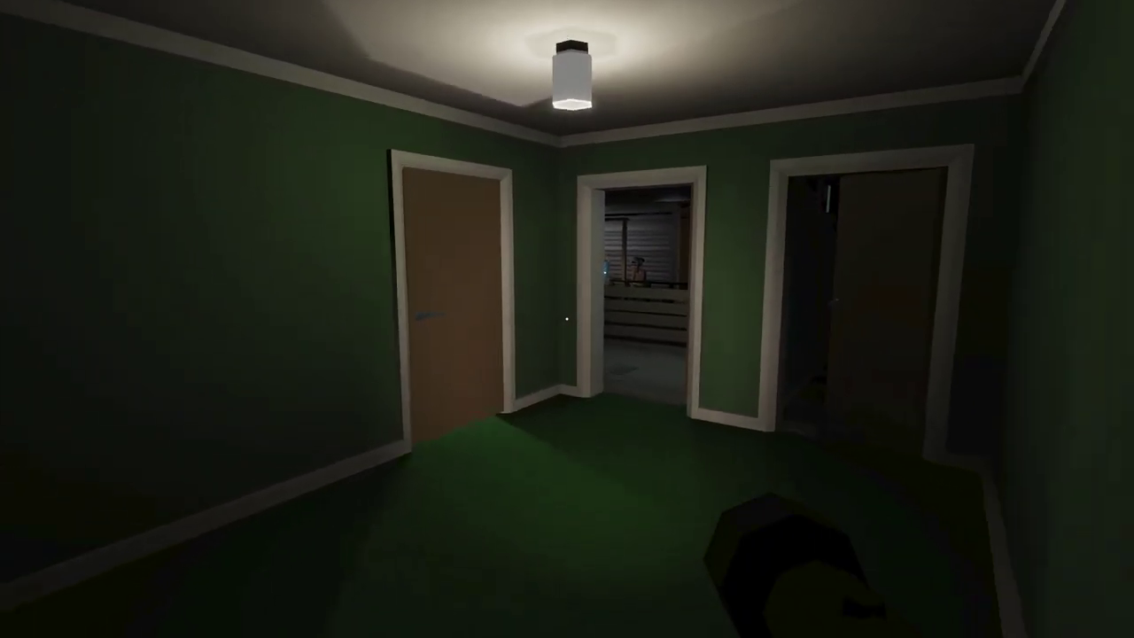
pyautogui.press('w')
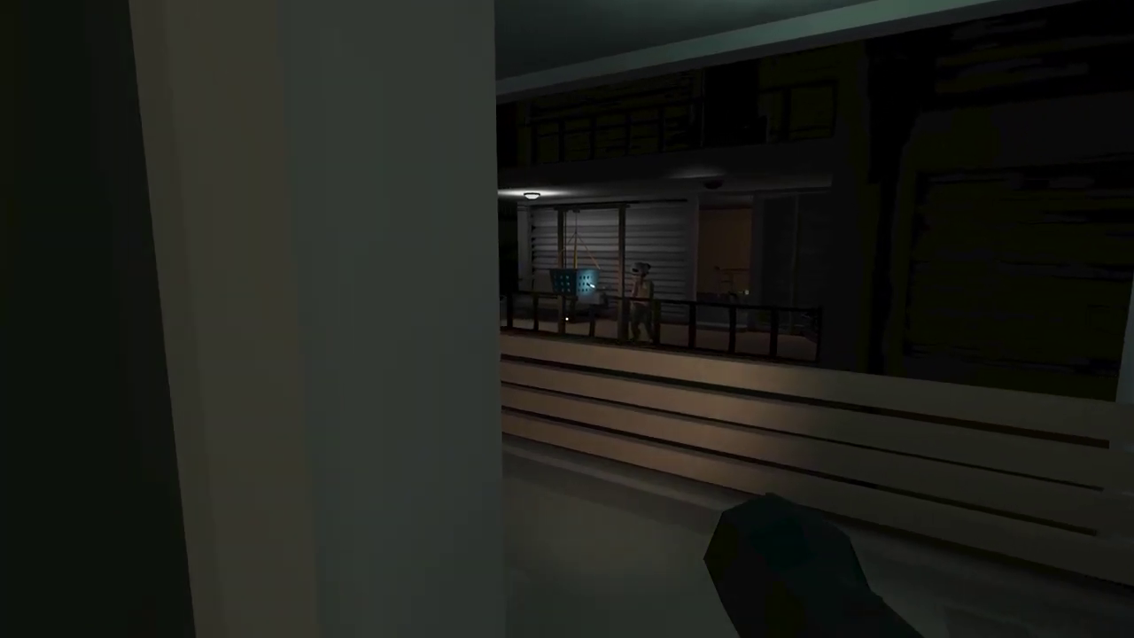
pyautogui.press('w')
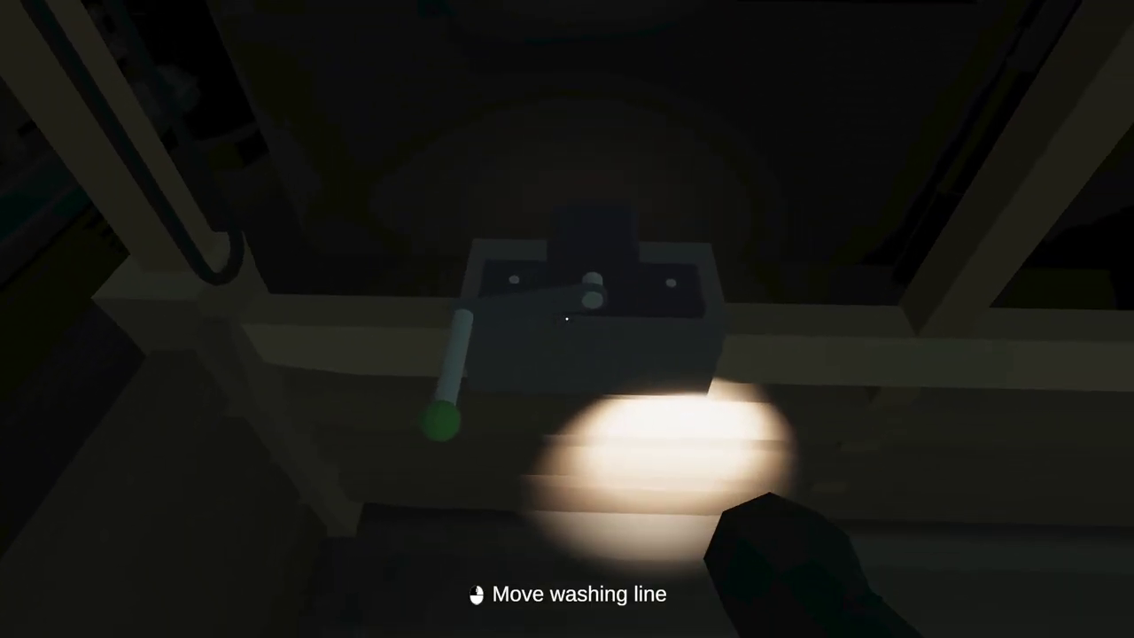
# - Crank the washing line to reel the basket all the way back, then release the crank
pyautogui.click(566, 319)
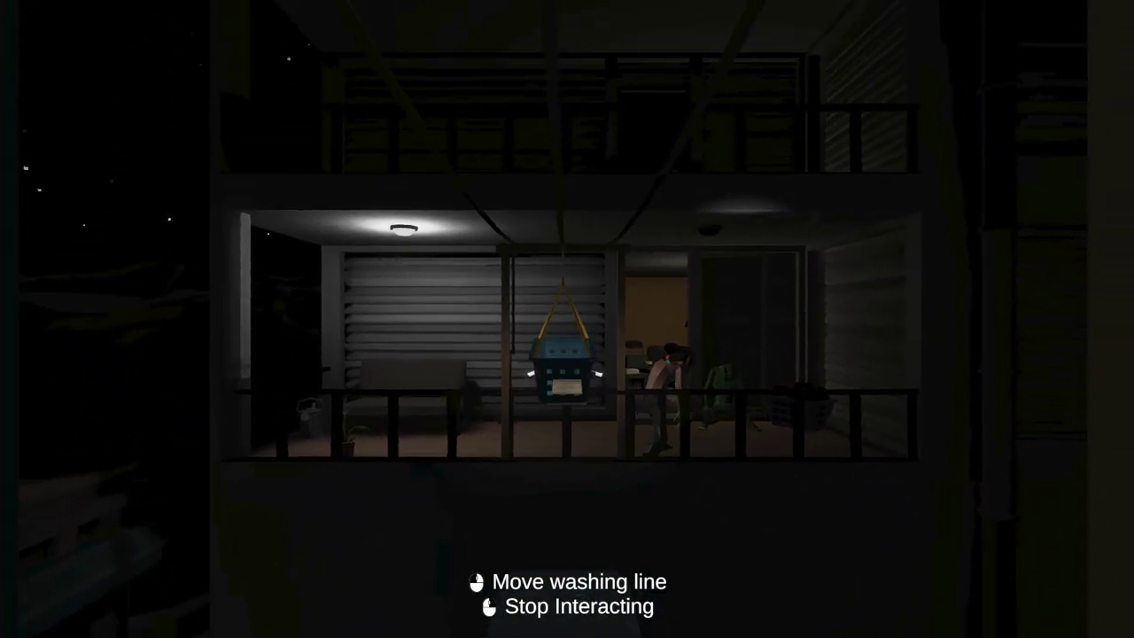
pyautogui.click(567, 319)
pyautogui.click(567, 319)
pyautogui.click(567, 319)
pyautogui.click(566, 319)
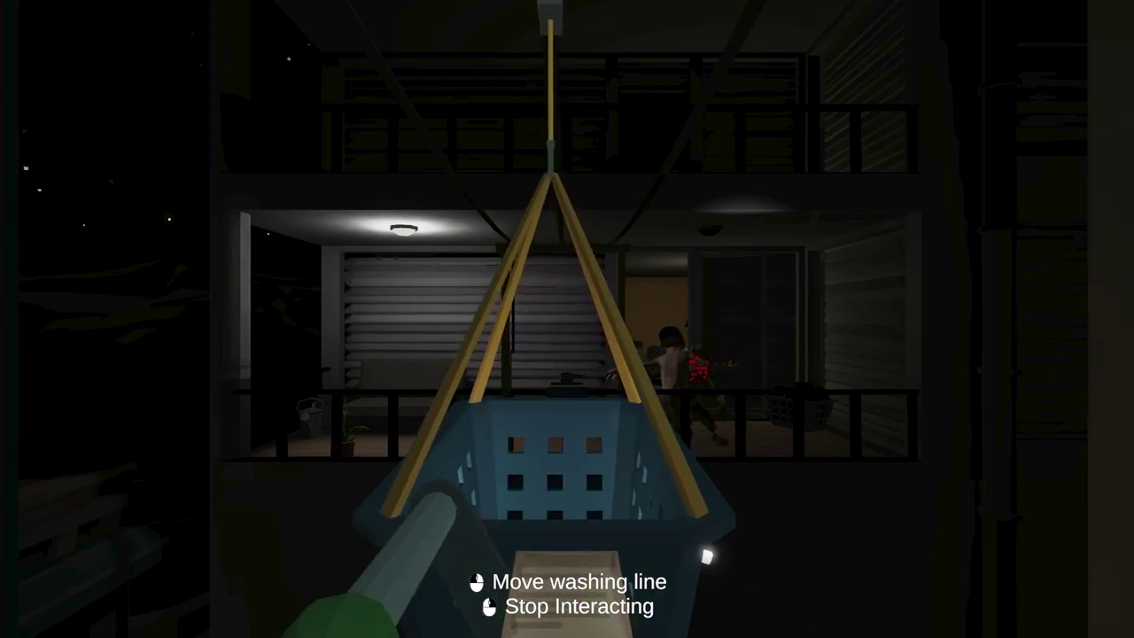
pyautogui.rightClick(567, 319)
# - Read Josh's farewell letter from the returned basket
pyautogui.click(567, 319)
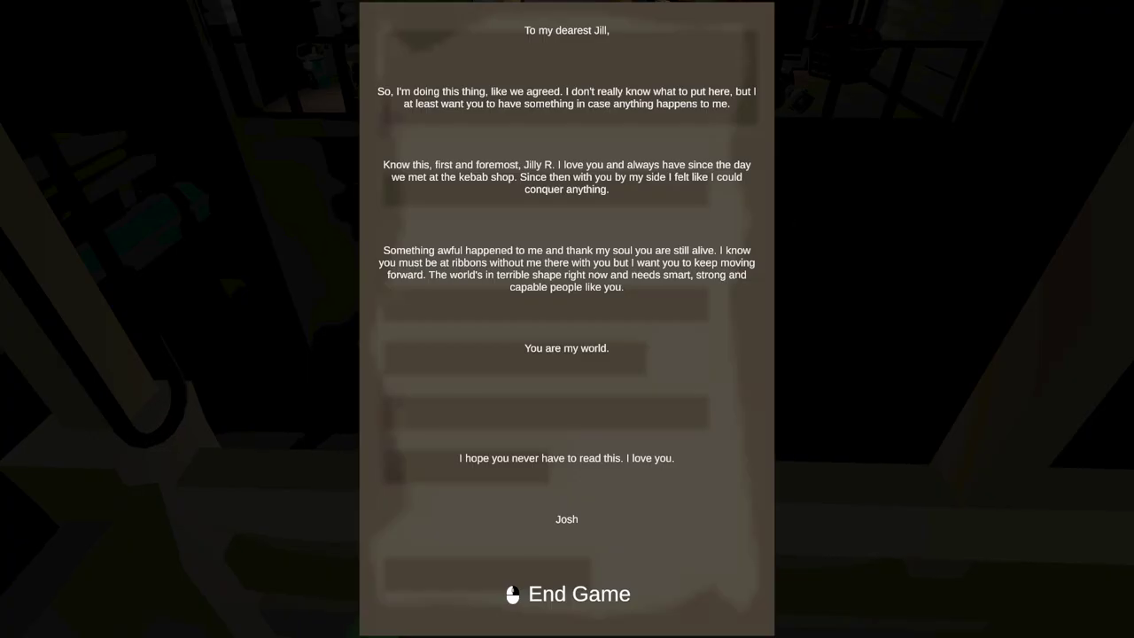